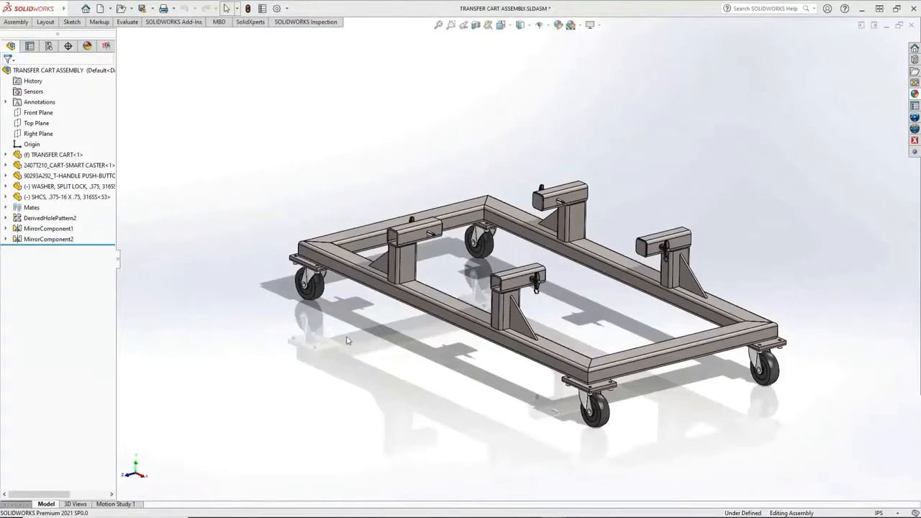
# - Open the TRANSFER CART component of the assembly as its own part
pyautogui.rightClick(420, 240)
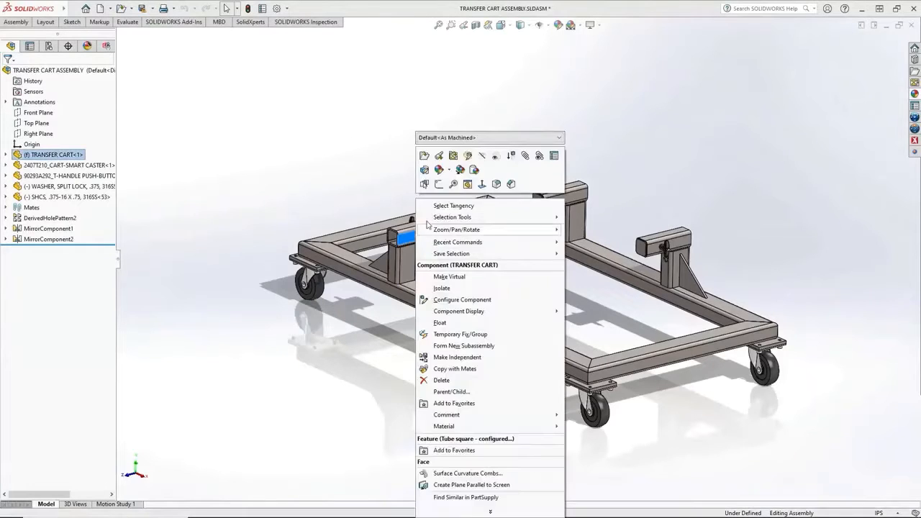
pyautogui.click(424, 156)
pyautogui.scroll(-5, 419, 214)
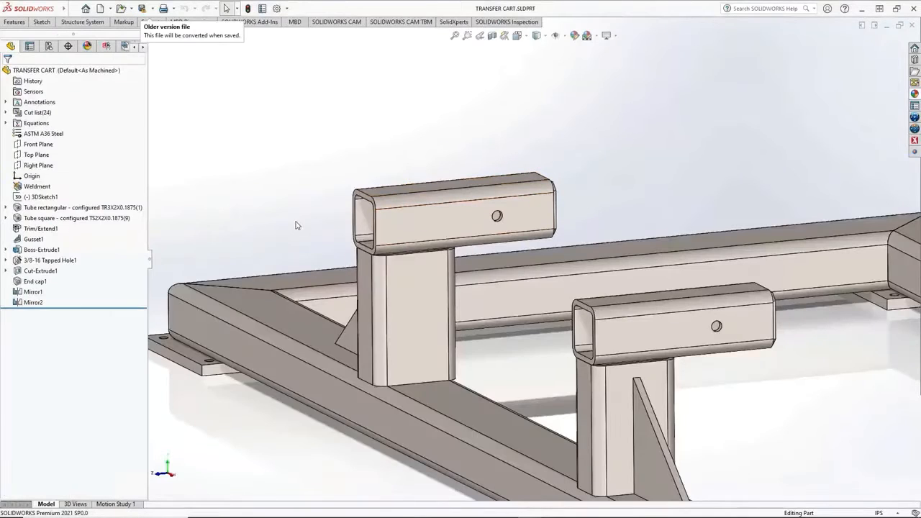
# - Edit the trim between the square tube and its rectangular upright to use an end miter corner with the full flush miter option
pyautogui.click(393, 232)
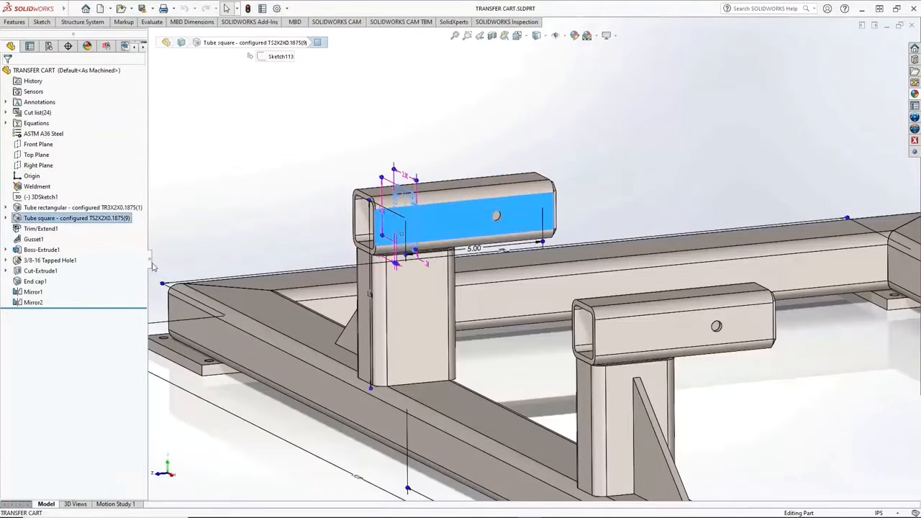
pyautogui.click(36, 229)
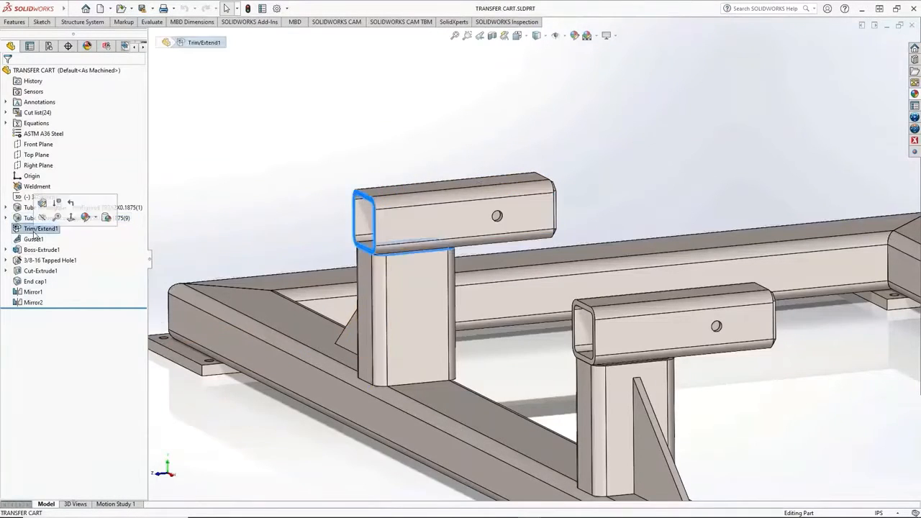
pyautogui.click(43, 204)
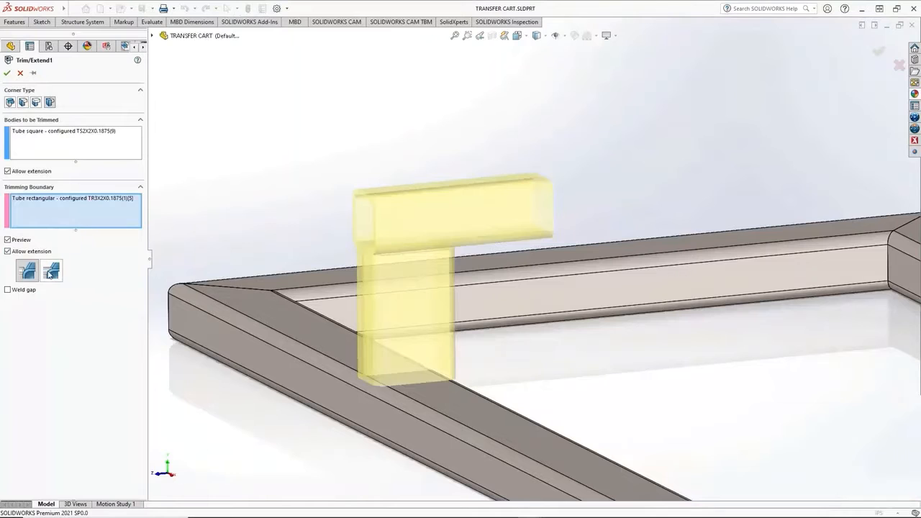
pyautogui.click(37, 103)
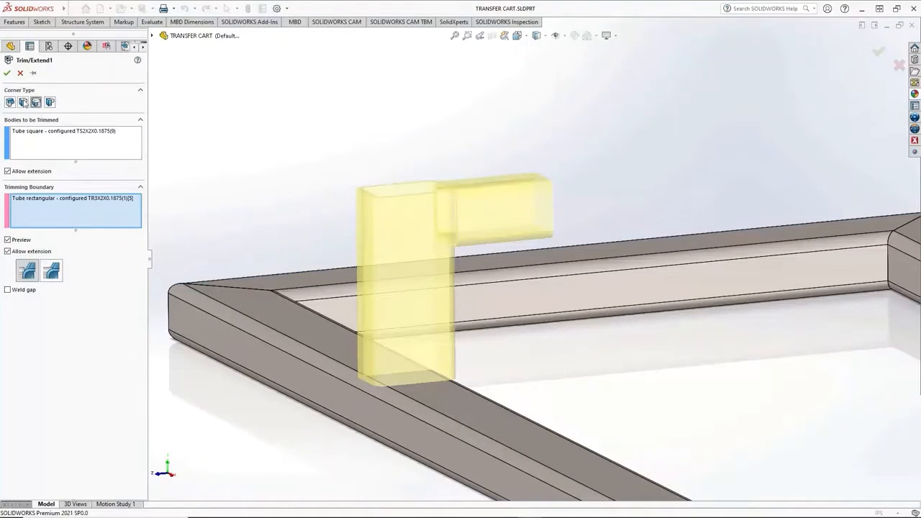
pyautogui.click(24, 103)
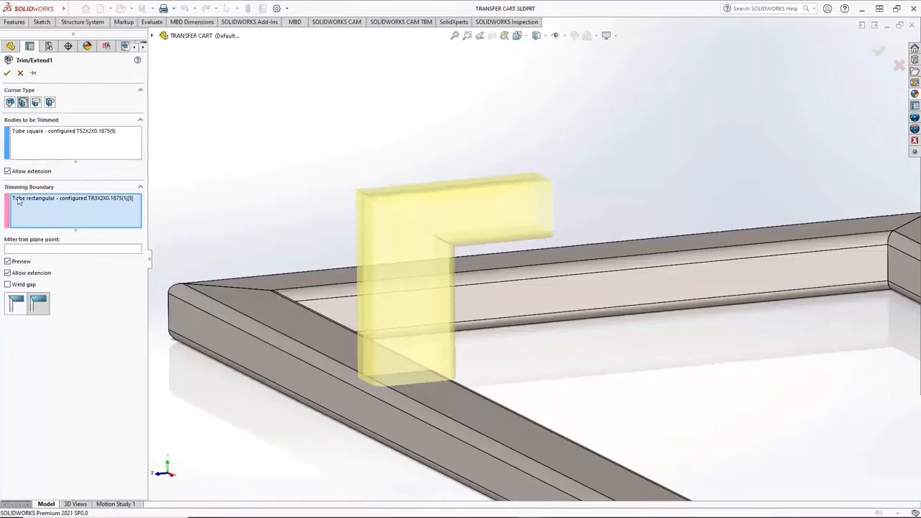
pyautogui.click(15, 302)
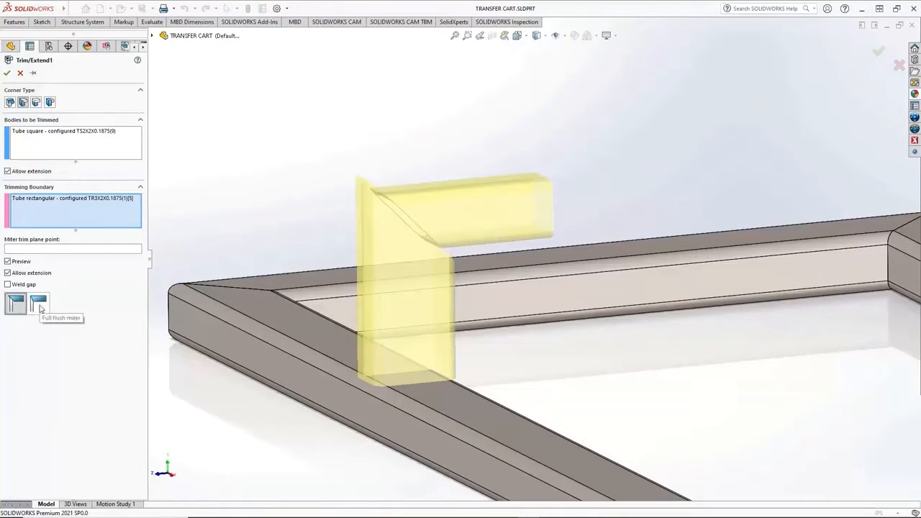
pyautogui.click(39, 305)
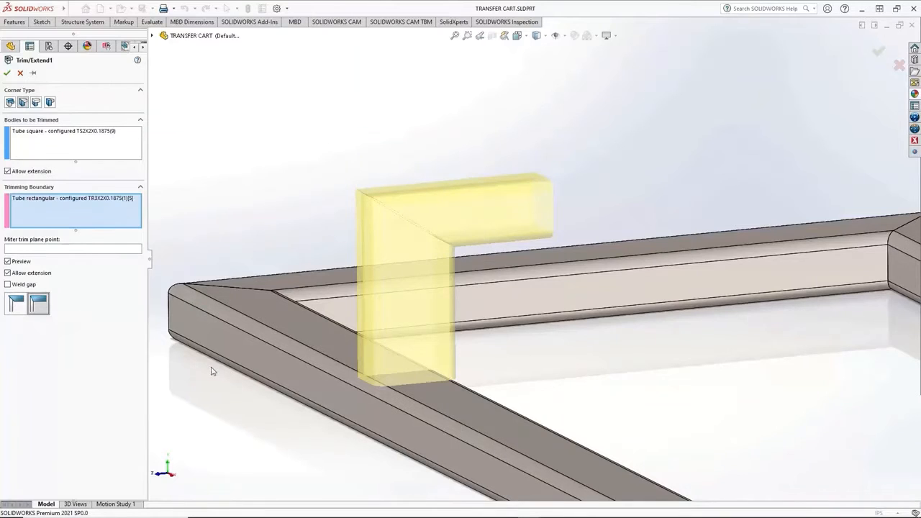
pyautogui.scroll(-3, 198, 365)
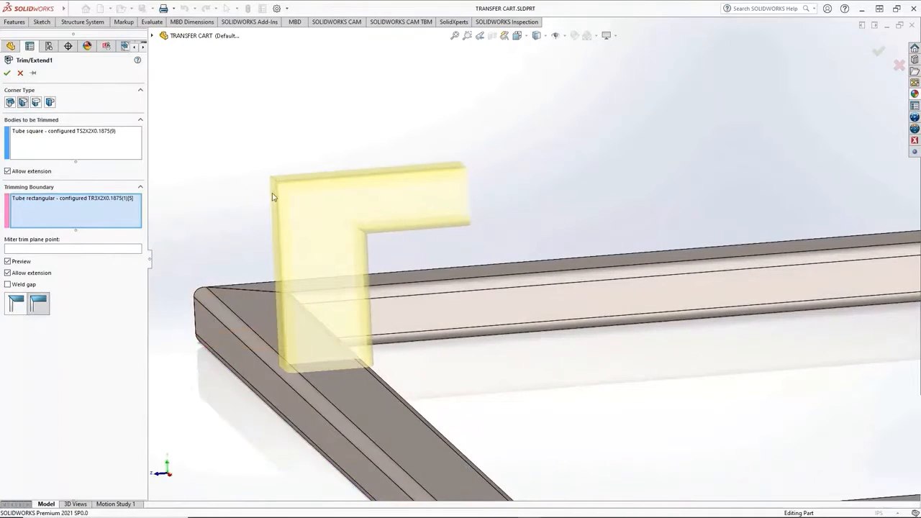
pyautogui.click(7, 72)
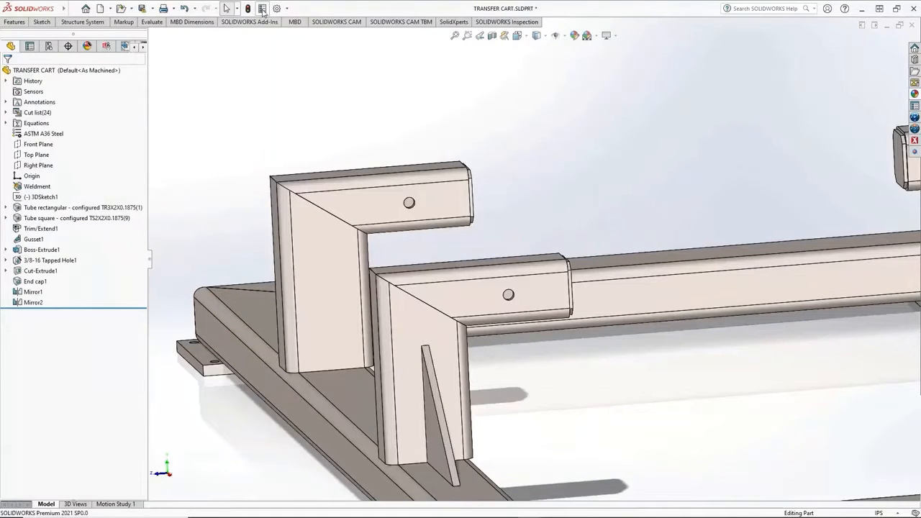
# - Add a configuration-specific Cost Estimate property to the part and set its type to Equation
pyautogui.click(262, 9)
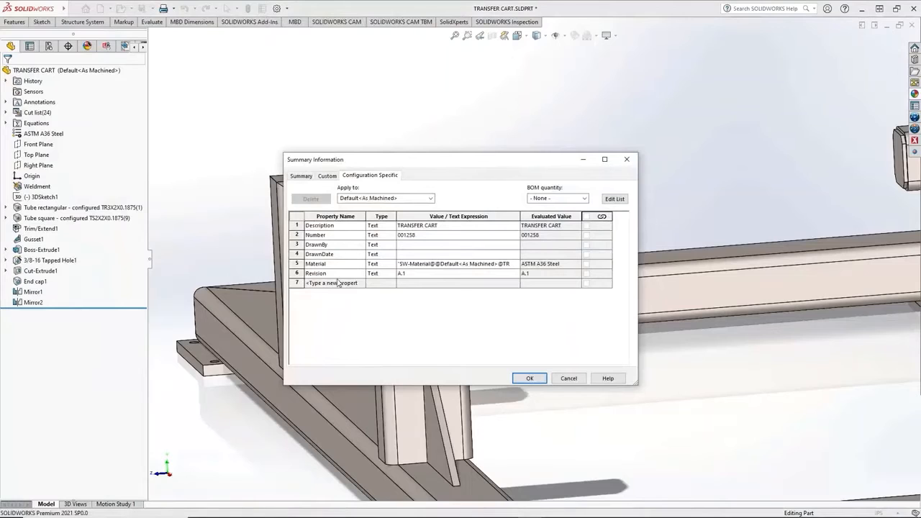
pyautogui.click(339, 282)
pyautogui.click(361, 283)
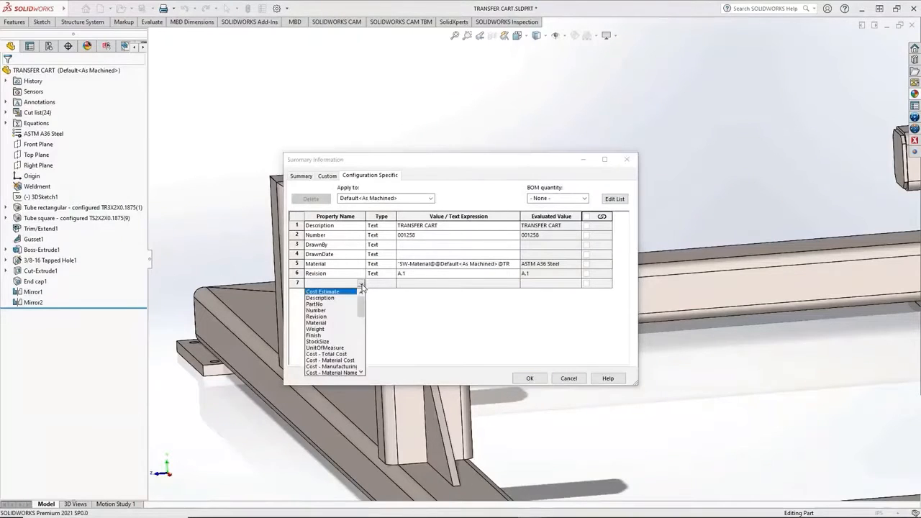
pyautogui.click(338, 293)
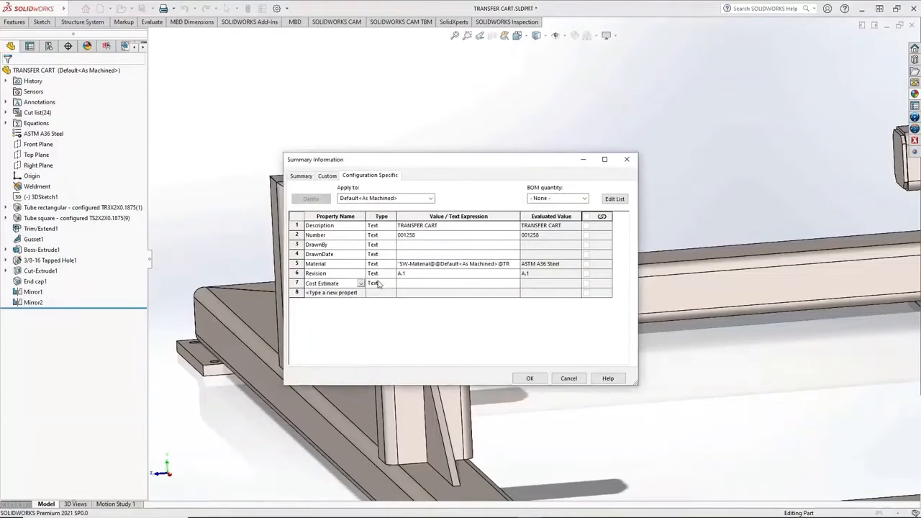
pyautogui.click(378, 284)
pyautogui.click(393, 284)
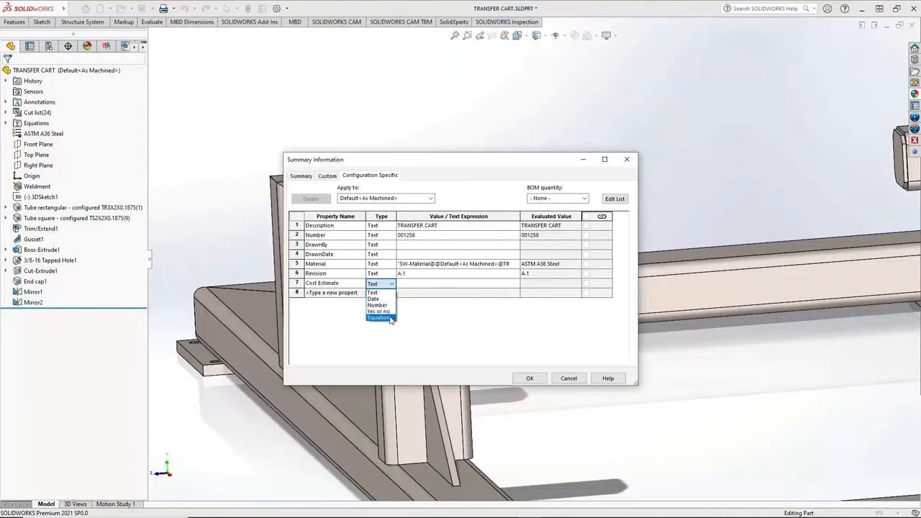
pyautogui.click(389, 318)
# - Define Cost Estimate as the global variable Est. finished cost $/lb multiplied by SW-Mass, and accept the part properties
pyautogui.click(430, 285)
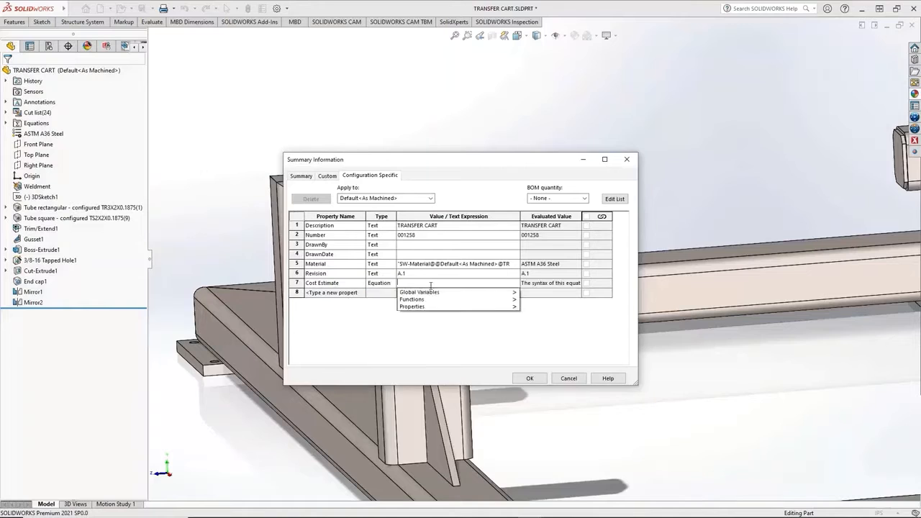
pyautogui.moveTo(432, 295)
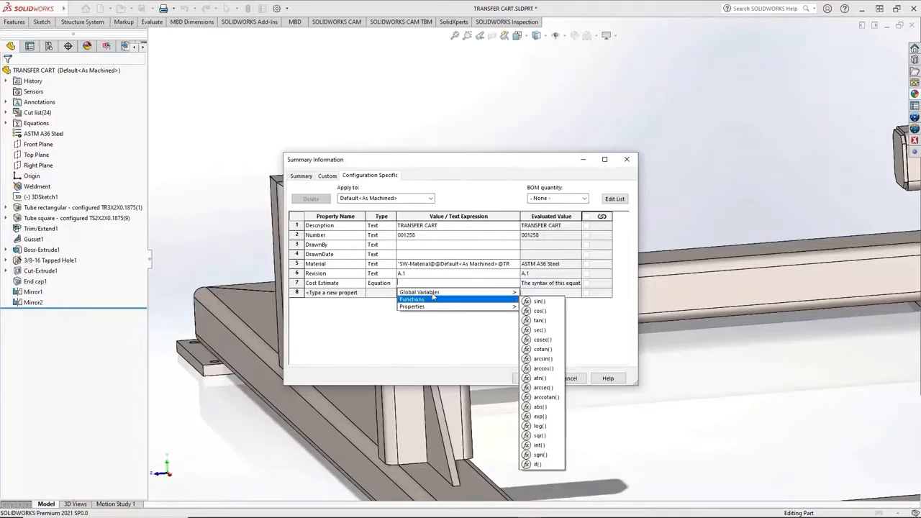
pyautogui.moveTo(469, 294)
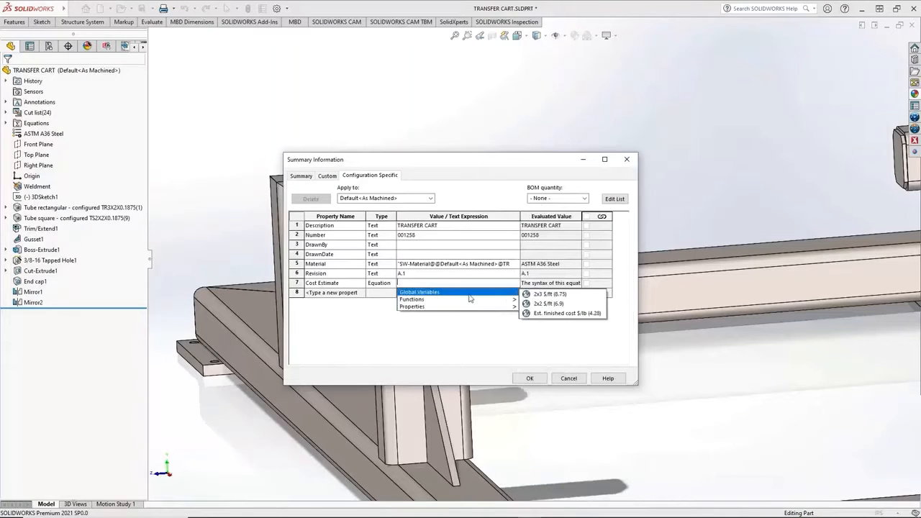
pyautogui.click(549, 313)
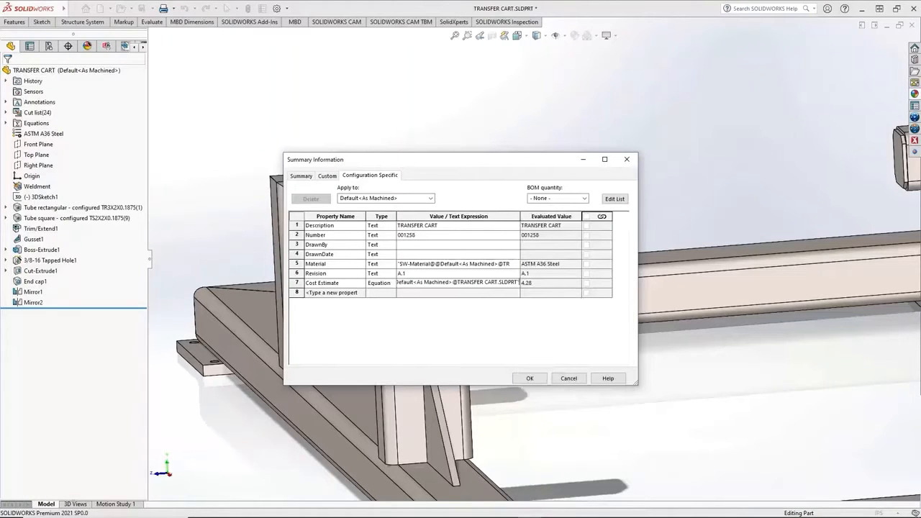
pyautogui.write('*')
pyautogui.moveTo(509, 309)
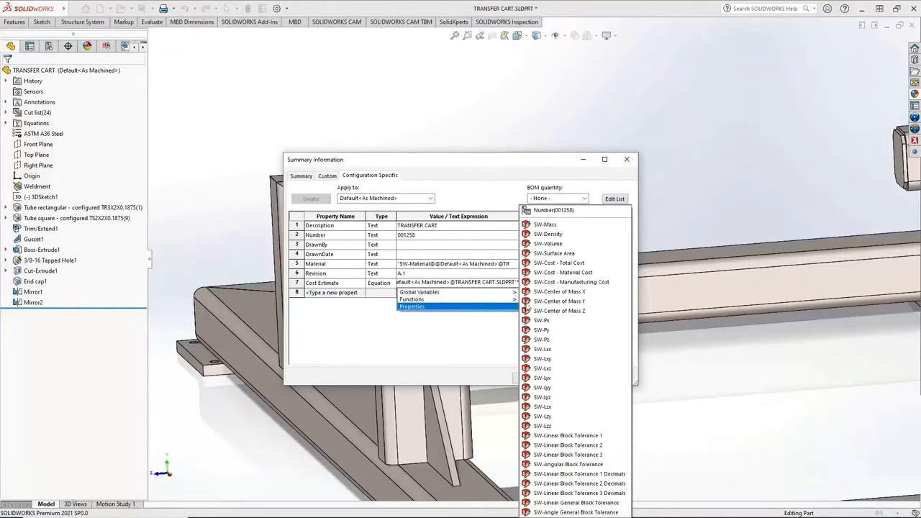
pyautogui.click(544, 224)
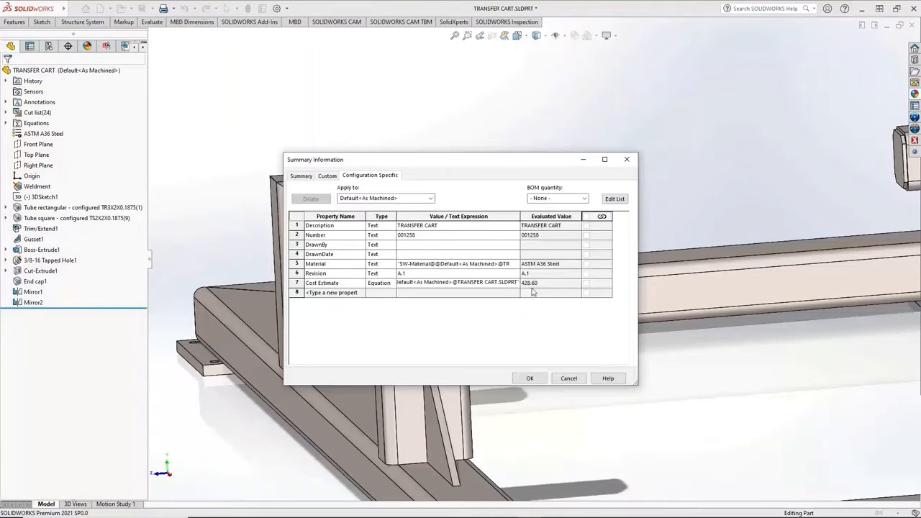
pyautogui.click(534, 379)
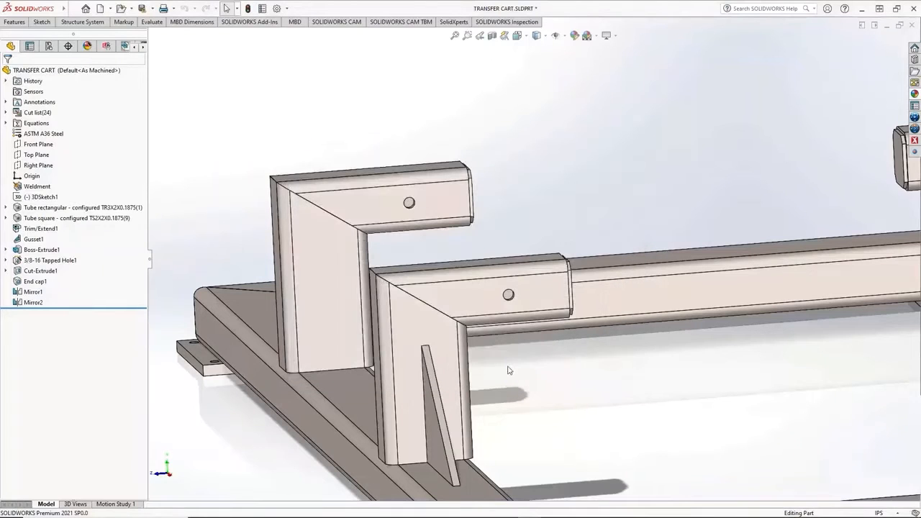
# - Add a TOTAL LENGTH property of type Equation to the cut-list item PLATE, 0.38 x 4 x 5.13
pyautogui.doubleClick(31, 113)
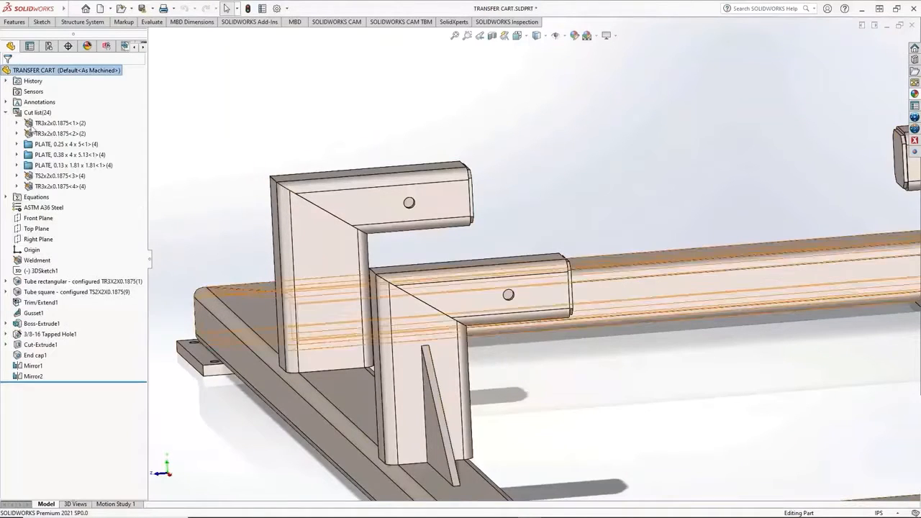
pyautogui.click(55, 155)
pyautogui.rightClick(58, 156)
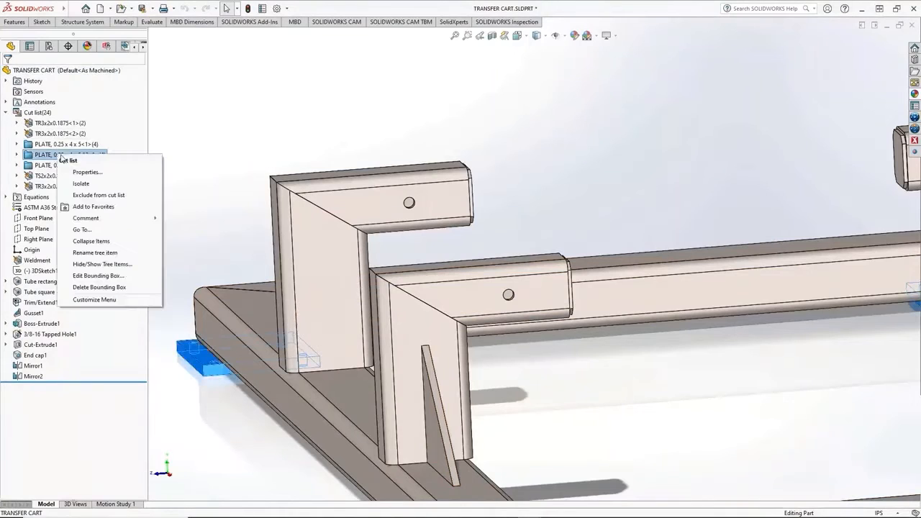
pyautogui.click(80, 174)
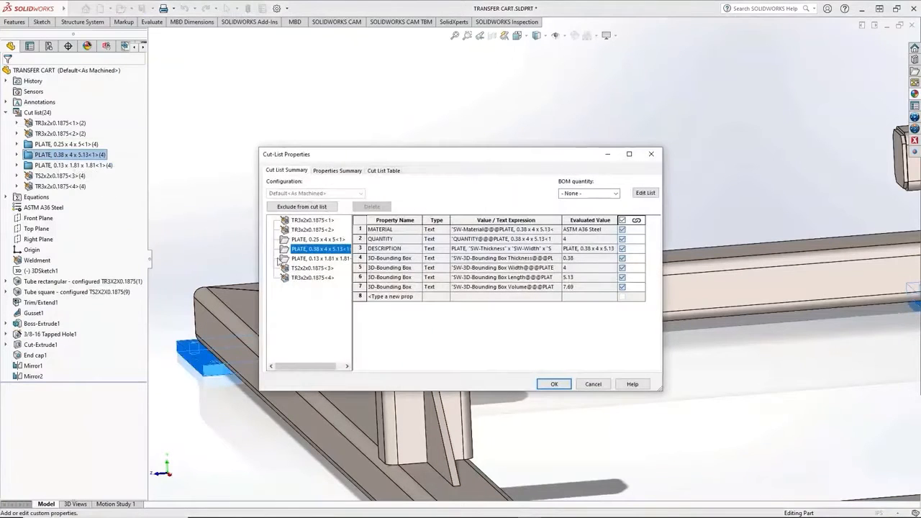
pyautogui.click(388, 296)
pyautogui.click(417, 297)
pyautogui.click(410, 308)
pyautogui.click(443, 298)
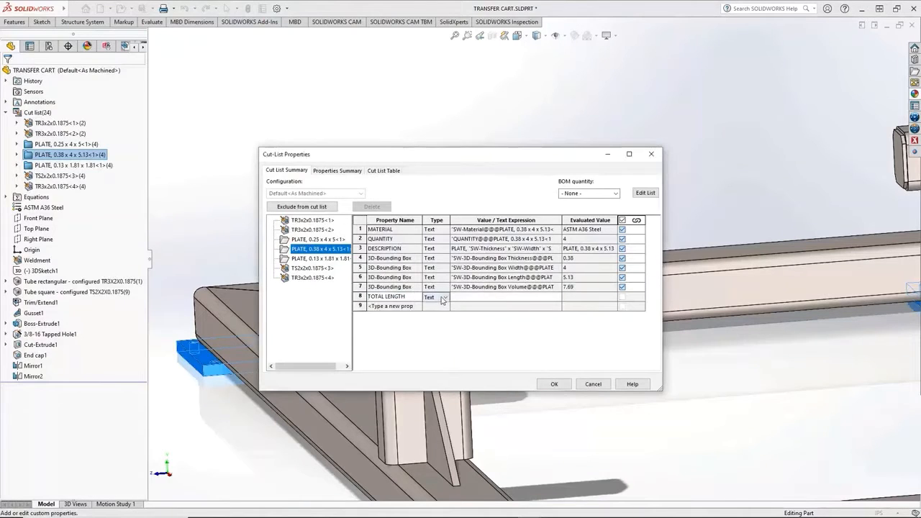
pyautogui.click(444, 298)
pyautogui.click(435, 335)
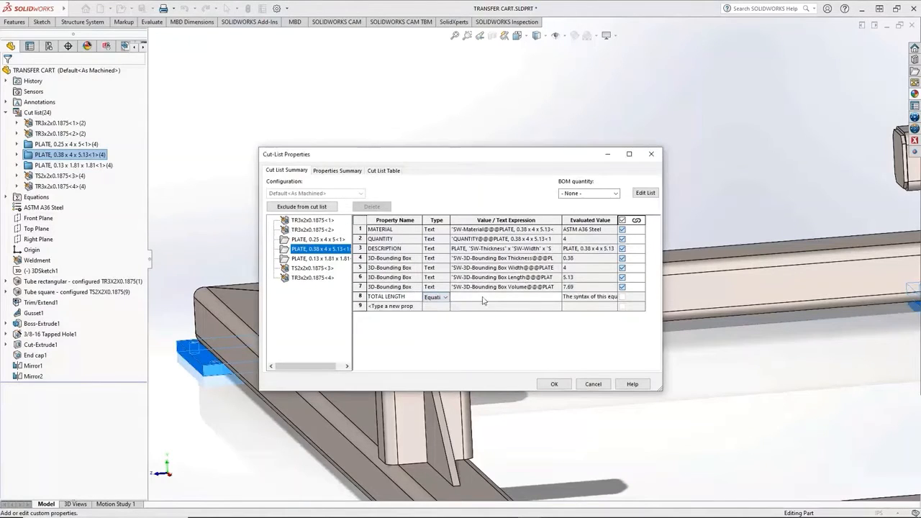
# - Define the plate's TOTAL LENGTH as QUANTITY multiplied by 3D-Bounding Box Length, and accept the cut-list properties
pyautogui.click(483, 299)
pyautogui.moveTo(485, 308)
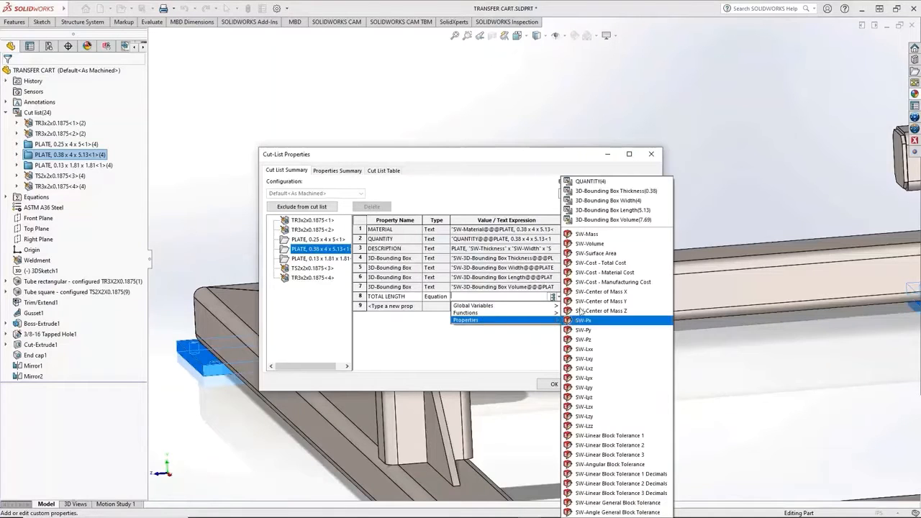
pyautogui.click(589, 182)
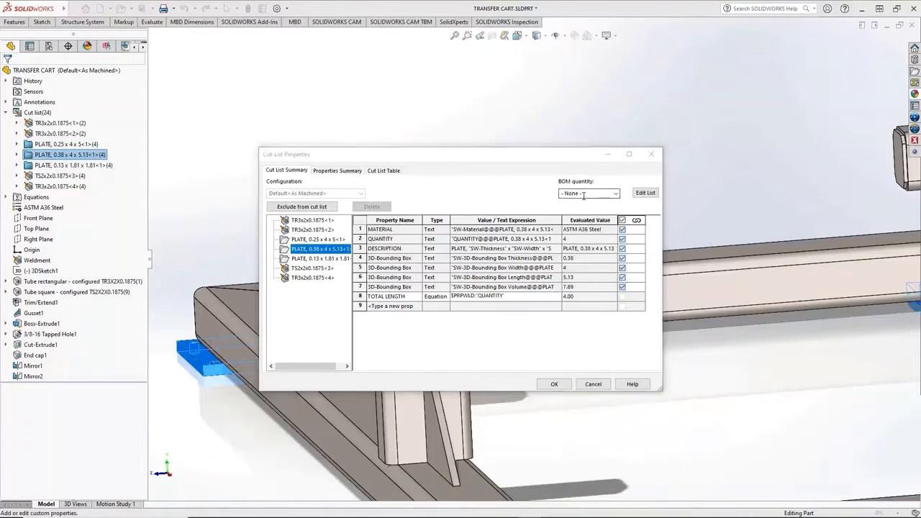
pyautogui.write('*')
pyautogui.moveTo(519, 321)
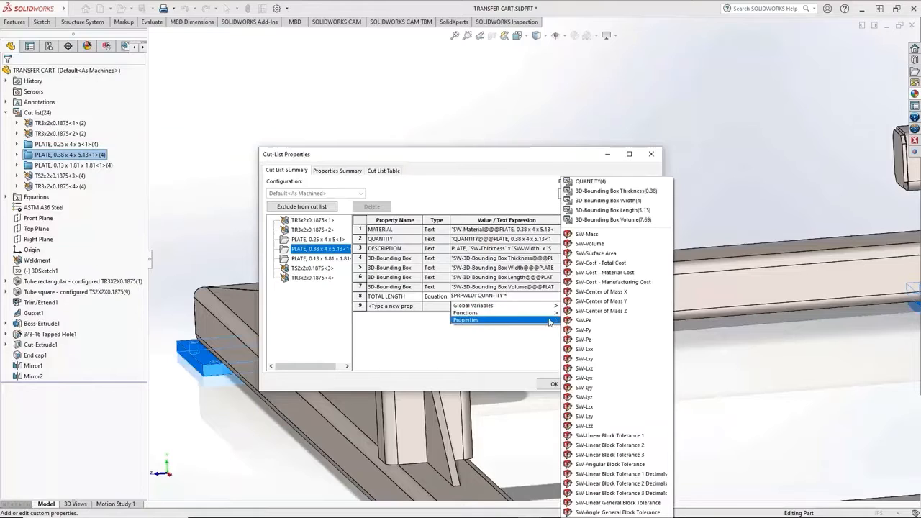
pyautogui.click(588, 210)
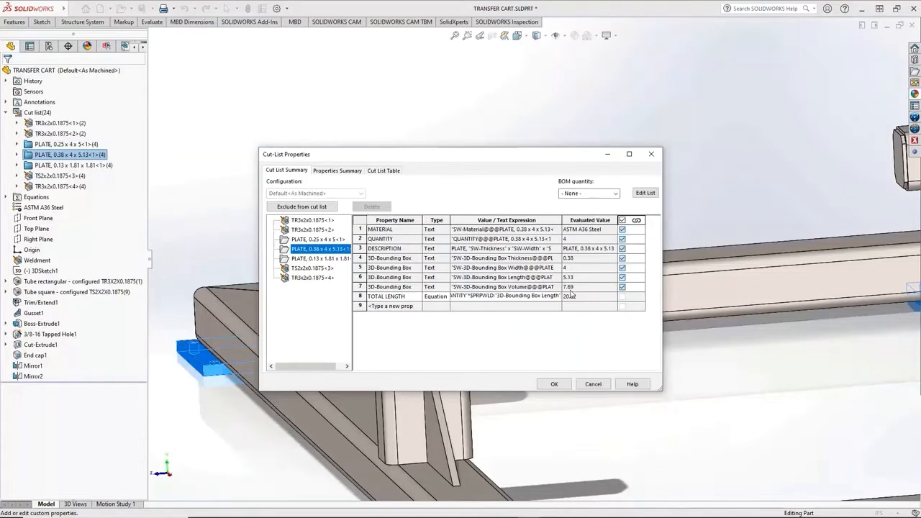
pyautogui.click(557, 385)
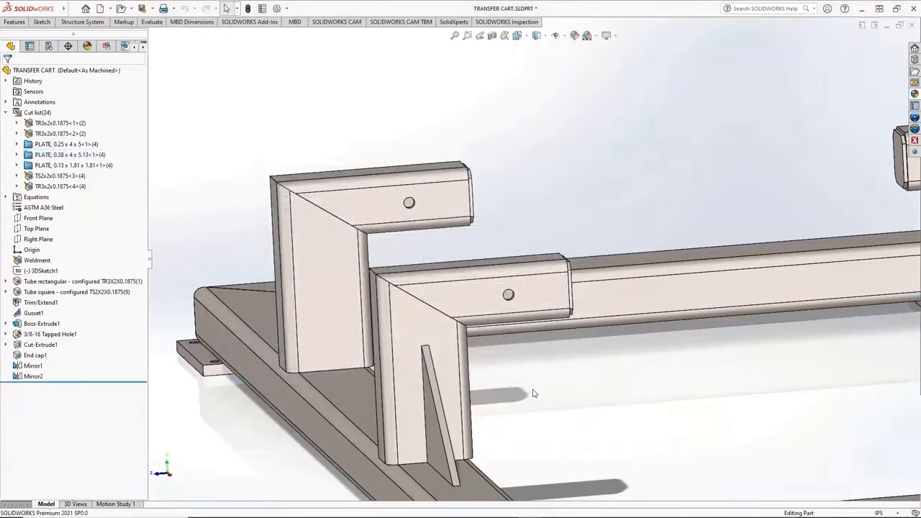
# - Edit the whole transfer cart's appearance and recolor it green, RGB 42, 183, 0, for all display states
pyautogui.press('f')
pyautogui.moveTo(533, 392); pyautogui.dragTo(490, 328, button='middle')
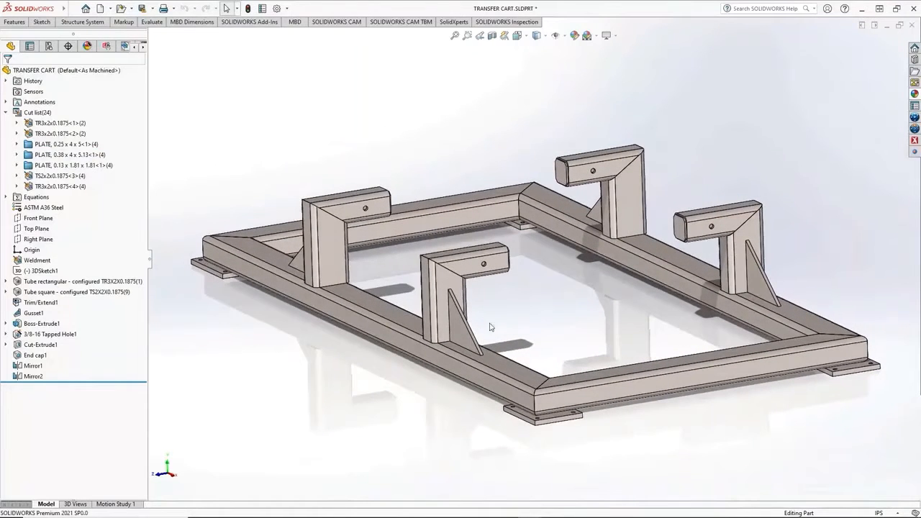
pyautogui.click(574, 35)
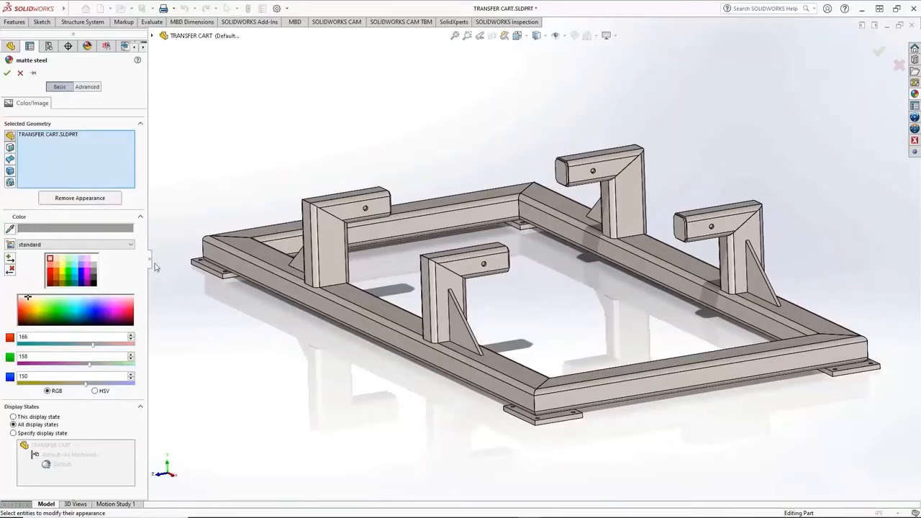
pyautogui.moveTo(30, 303); pyautogui.dragTo(57, 318)
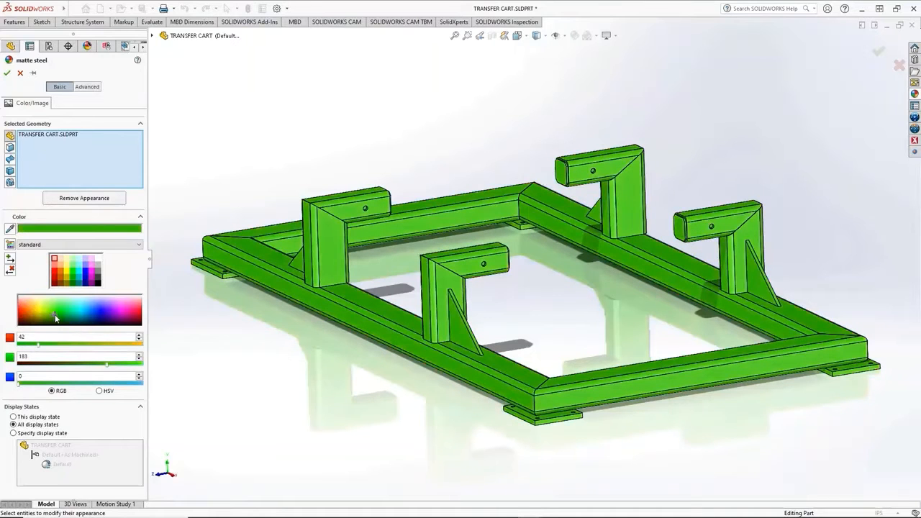
# - Sample the dark blue from the Markforged tile on the SolidXperts web page and apply it to the whole cart, keeping the appearance settings open
pyautogui.click(897, 8)
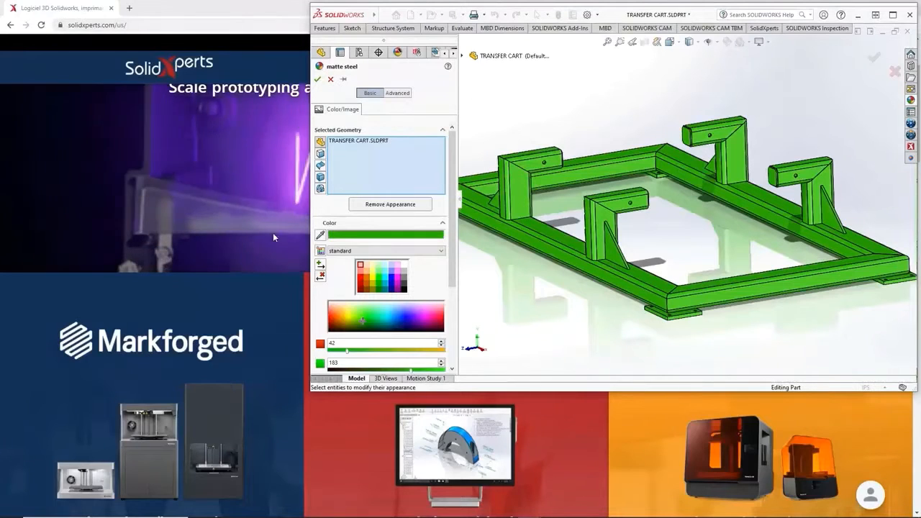
pyautogui.click(319, 236)
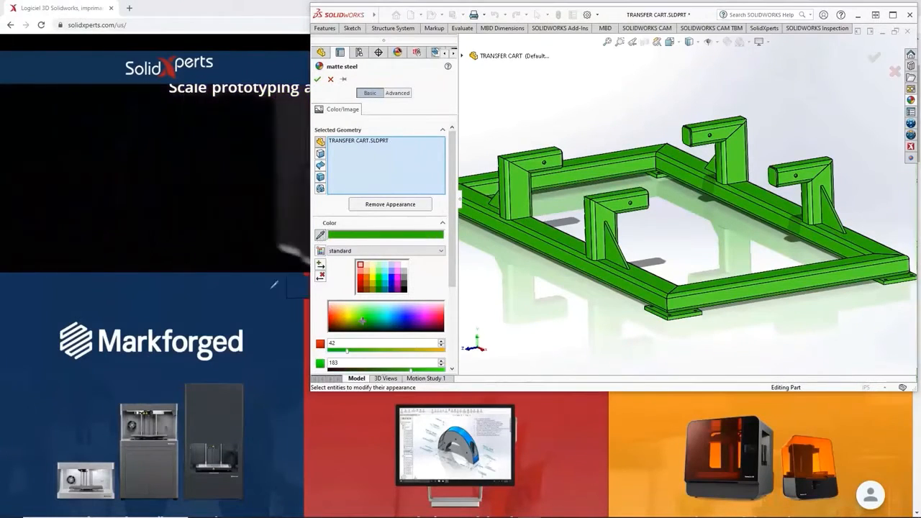
pyautogui.click(264, 296)
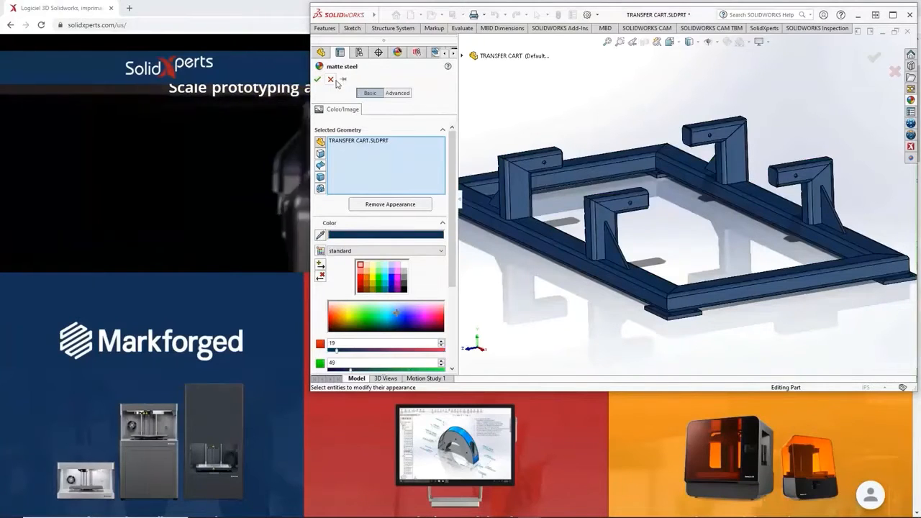
pyautogui.click(344, 82)
pyautogui.click(318, 80)
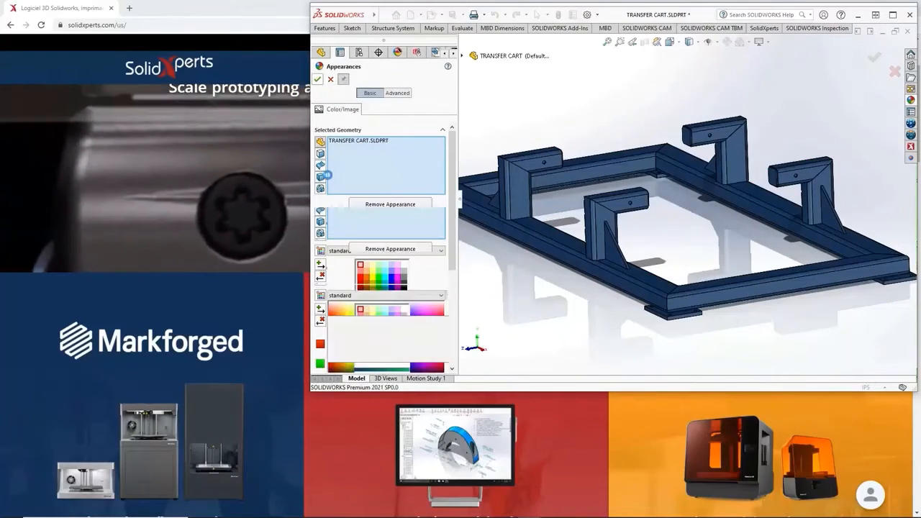
# - Limit the appearance selection to bodies and select one upright arm's Gusset1, Trim/Extend1[1], Cut-Extrude1 and End cap1
pyautogui.click(322, 222)
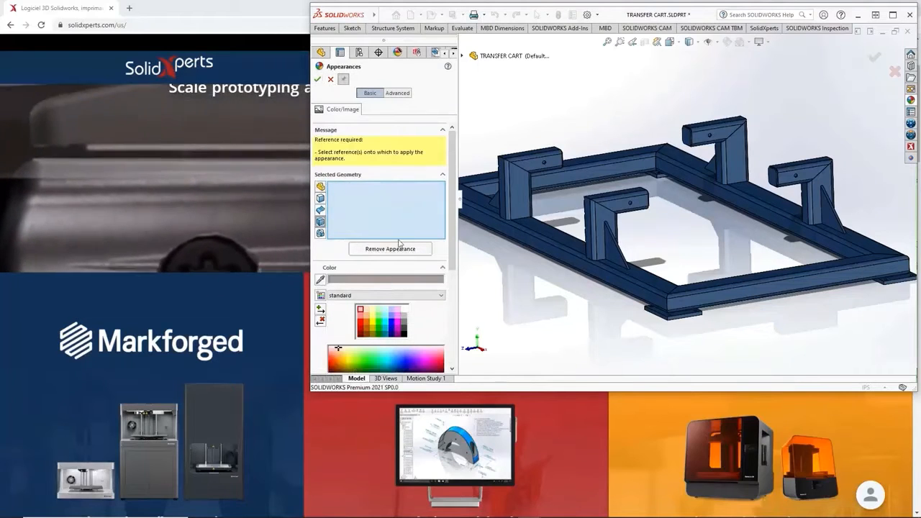
pyautogui.moveTo(484, 270); pyautogui.dragTo(507, 191, button='middle')
pyautogui.moveTo(507, 193); pyautogui.dragTo(557, 134)
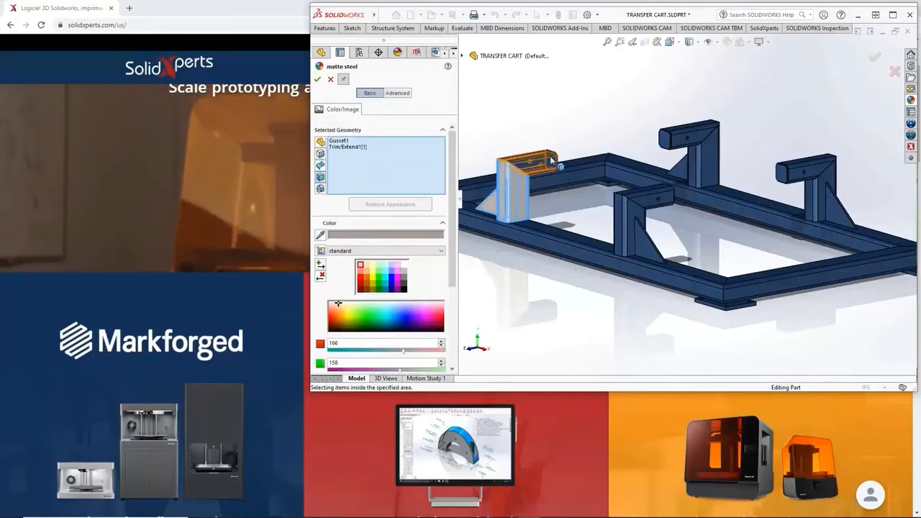
pyautogui.click(548, 159)
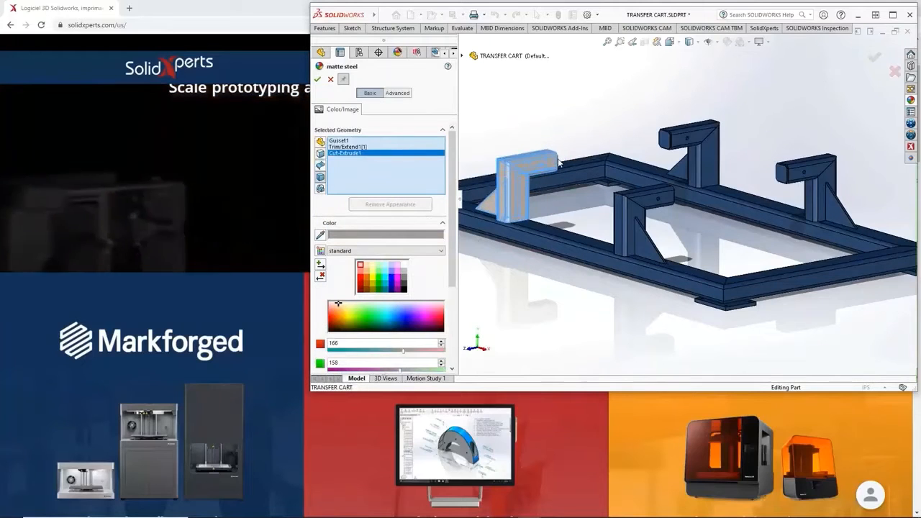
pyautogui.moveTo(545, 179); pyautogui.dragTo(570, 141)
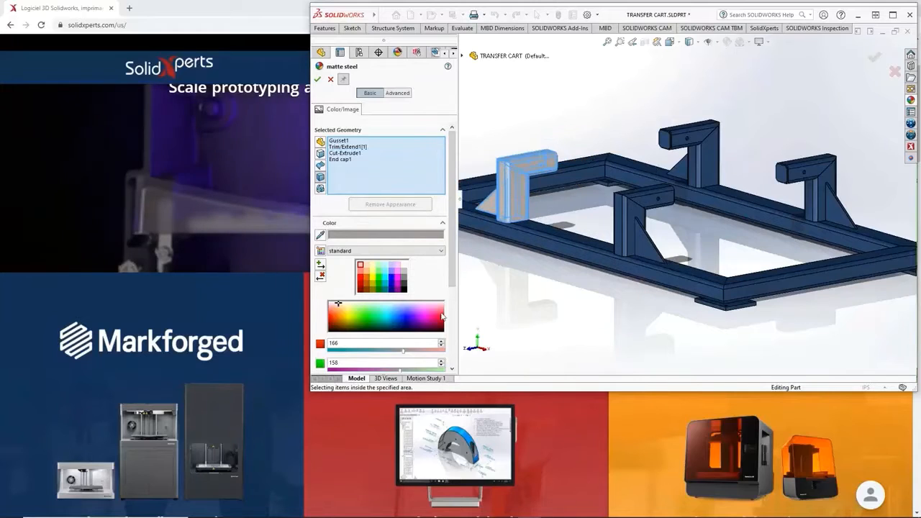
# - Sample the orange from the web page, RGB 238, 149, 31, apply it to the selected arm bodies, and maximize the modeling window
pyautogui.click(320, 235)
pyautogui.click(644, 417)
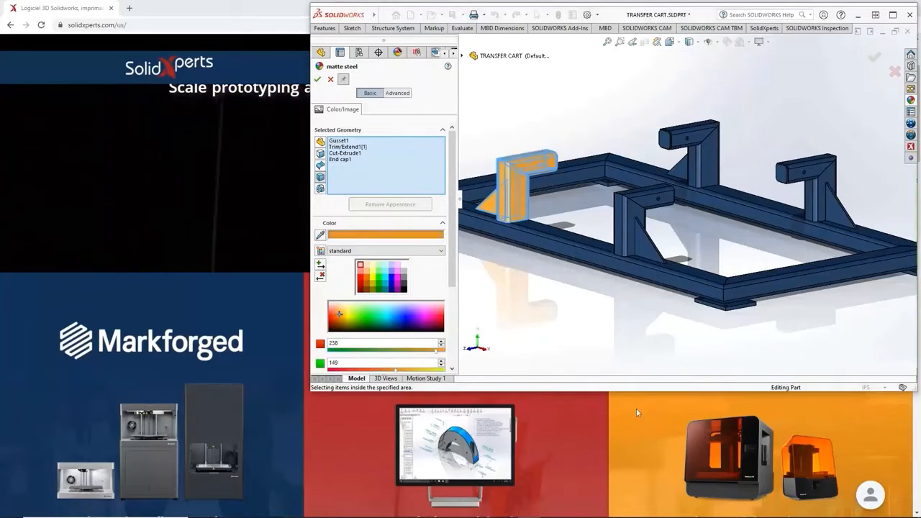
pyautogui.moveTo(453, 267); pyautogui.dragTo(453, 315)
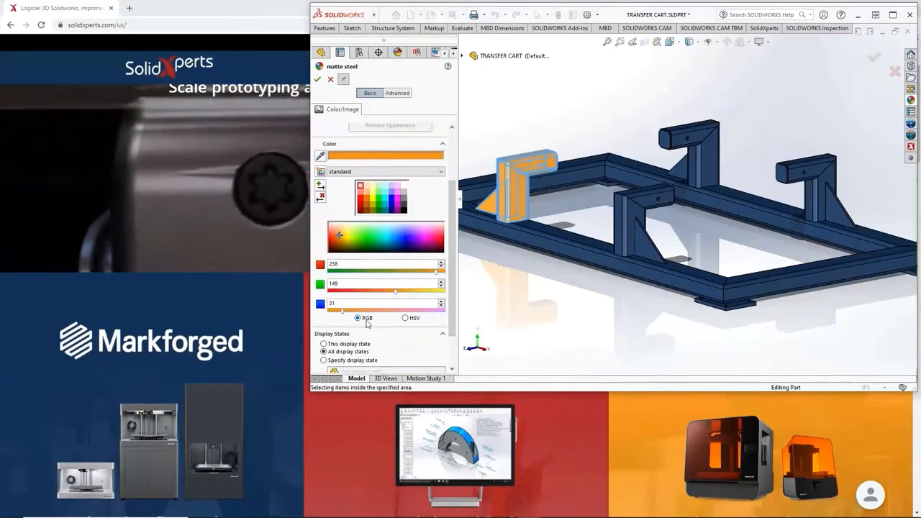
pyautogui.click(316, 81)
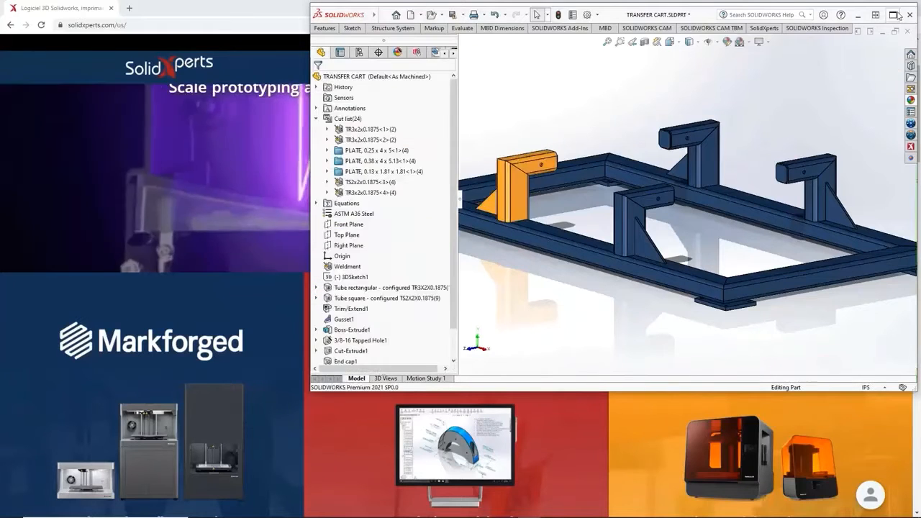
pyautogui.press('super+Up')
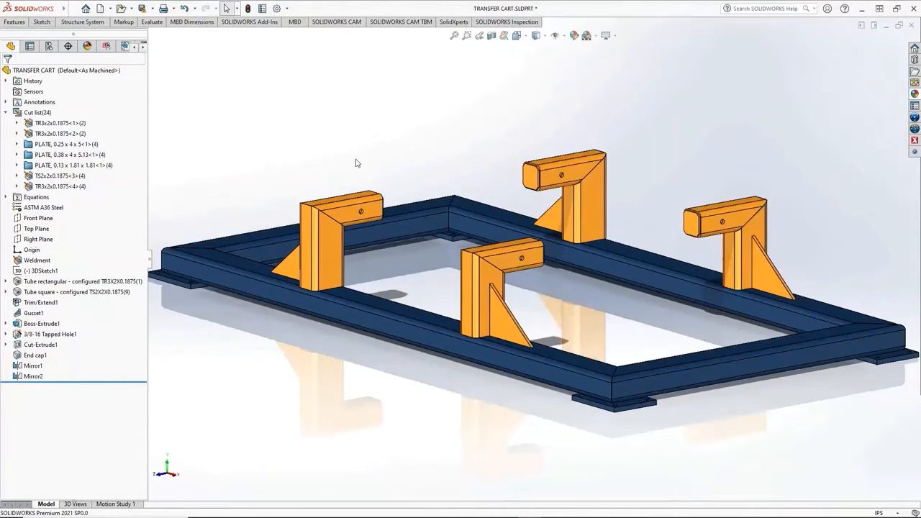
# - Switch to the open Structure system part document
pyautogui.hotkey('ctrl', 'Tab')
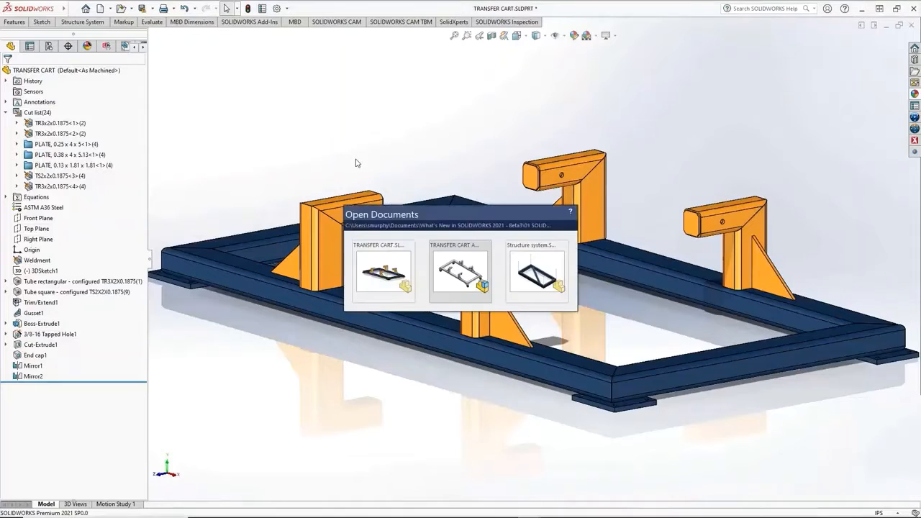
pyautogui.click(510, 285)
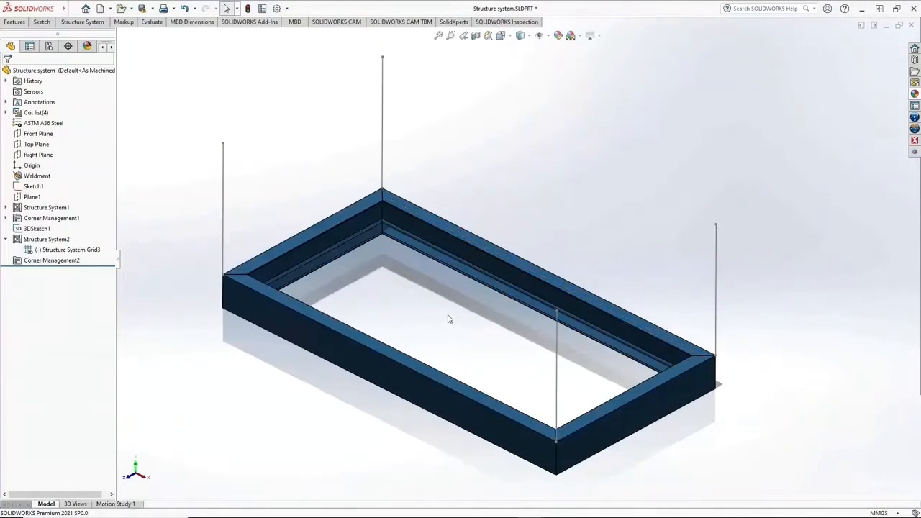
pyautogui.moveTo(439, 330); pyautogui.dragTo(433, 321, button='middle')
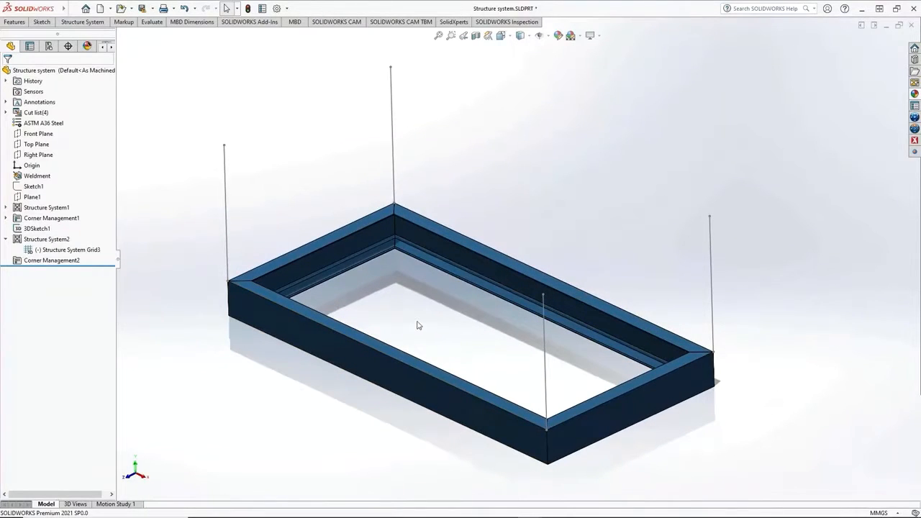
# - Start a secondary structural member between the frame's two long members, offset about 262.51 mm on Member3 and 992.48 mm on Member1
pyautogui.click(83, 21)
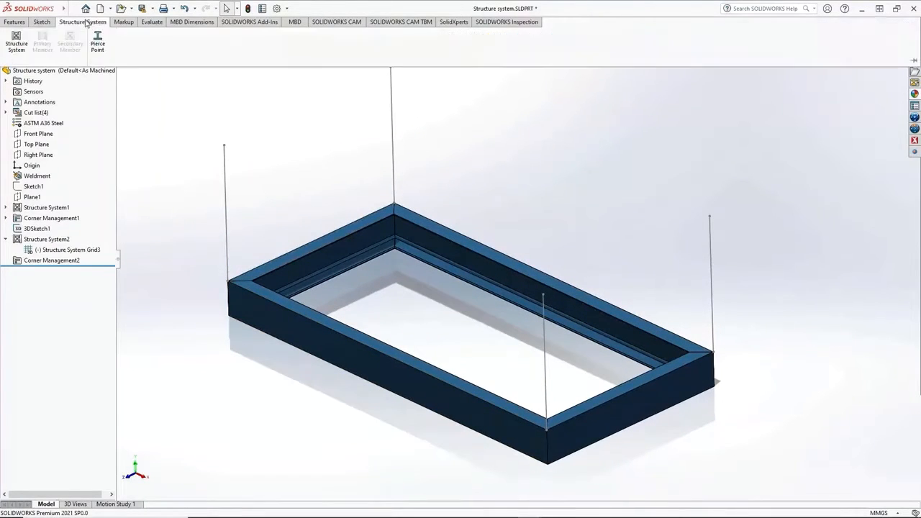
pyautogui.click(16, 45)
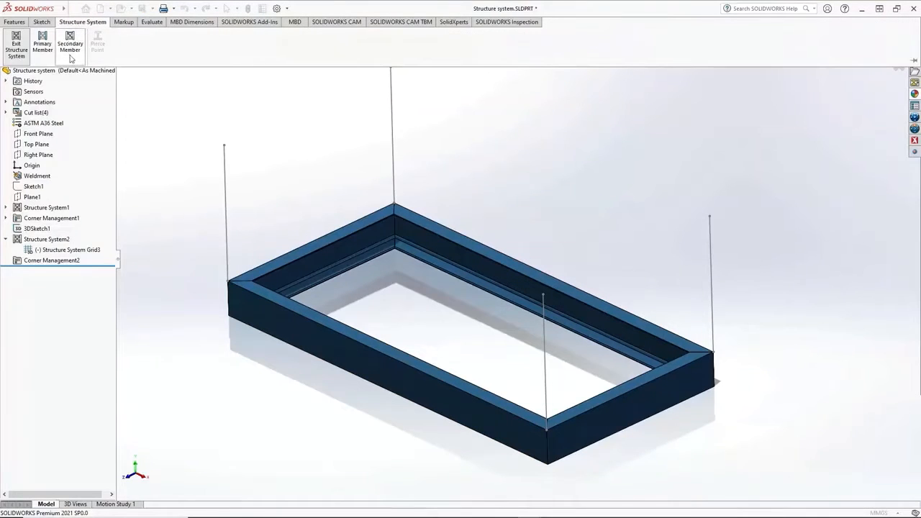
pyautogui.click(70, 45)
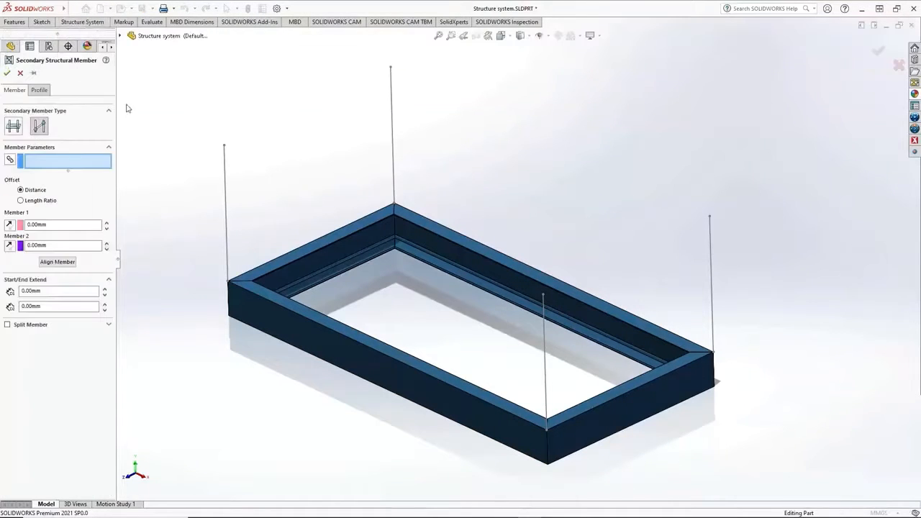
pyautogui.click(463, 262)
pyautogui.click(501, 426)
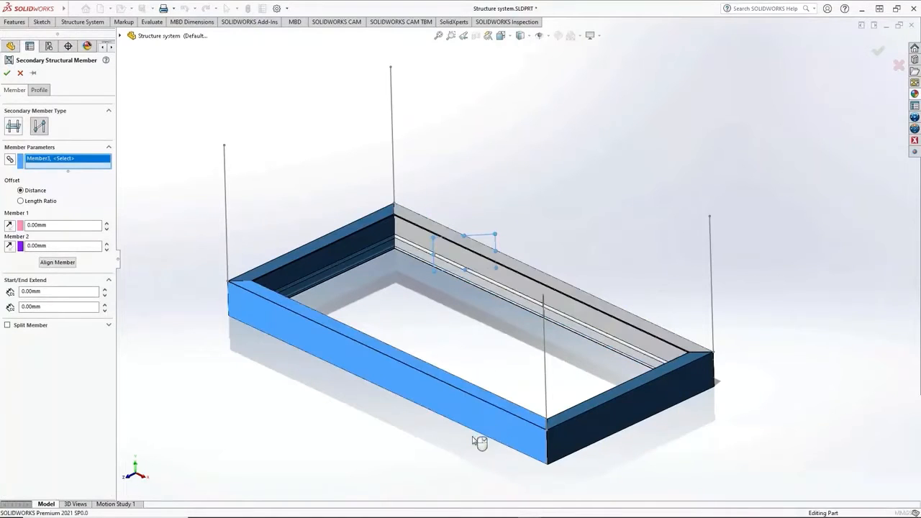
pyautogui.click(479, 442)
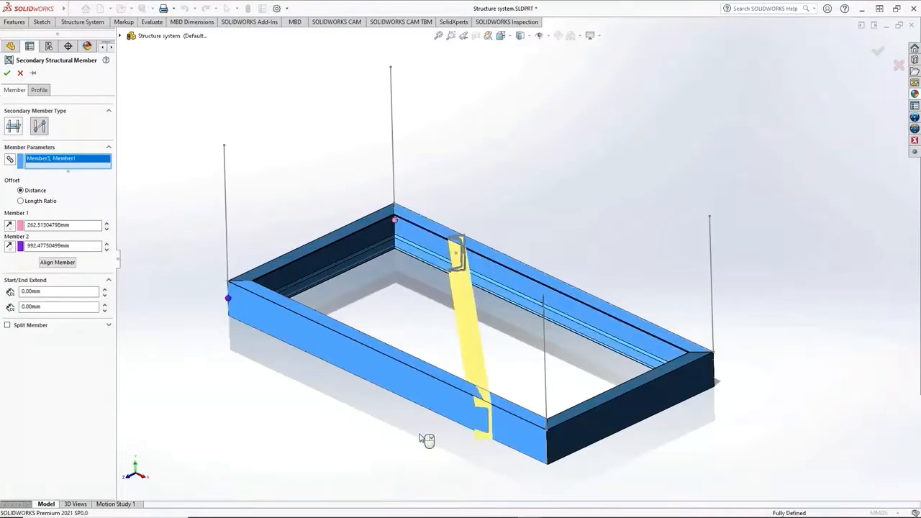
# - Offset the channel profile about 71.72 mm horizontally and 31.05 mm vertically, and set its alignment angle to 90 degrees
pyautogui.click(40, 90)
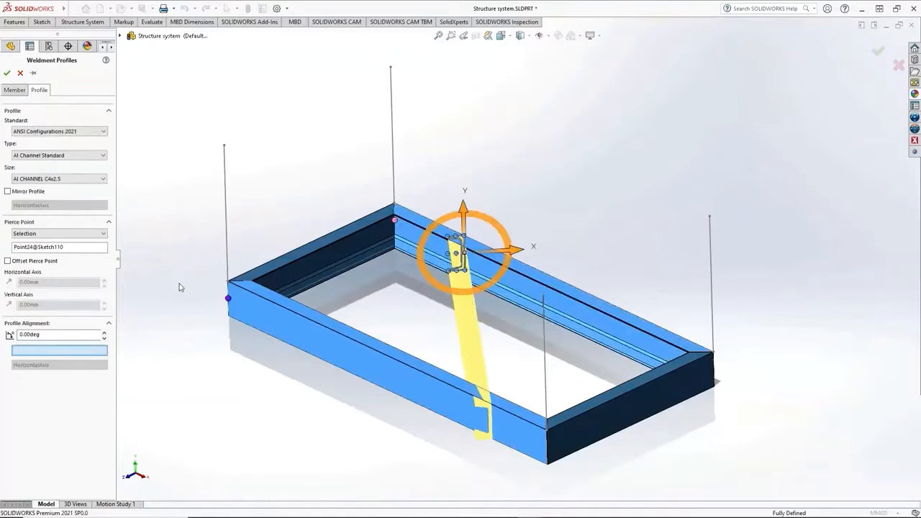
pyautogui.moveTo(267, 397); pyautogui.dragTo(262, 379, button='middle')
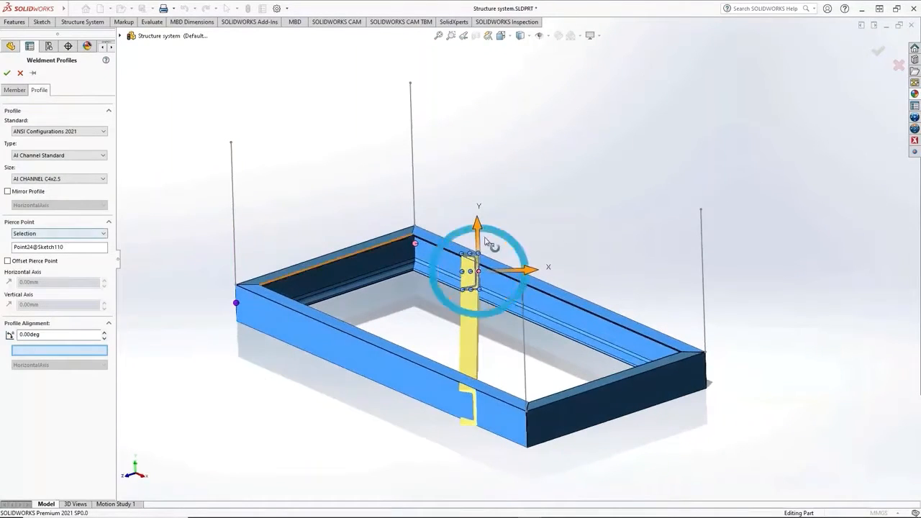
pyautogui.moveTo(526, 257); pyautogui.dragTo(480, 233)
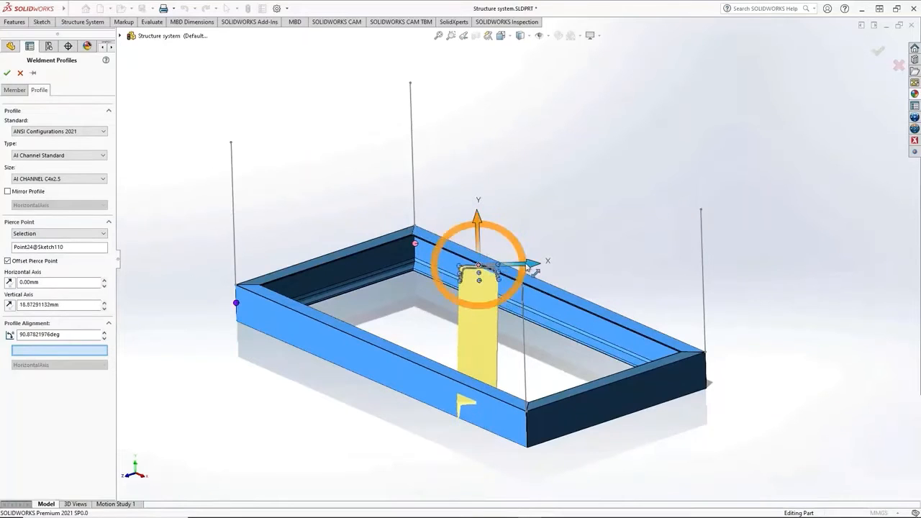
pyautogui.moveTo(520, 266); pyautogui.dragTo(498, 261)
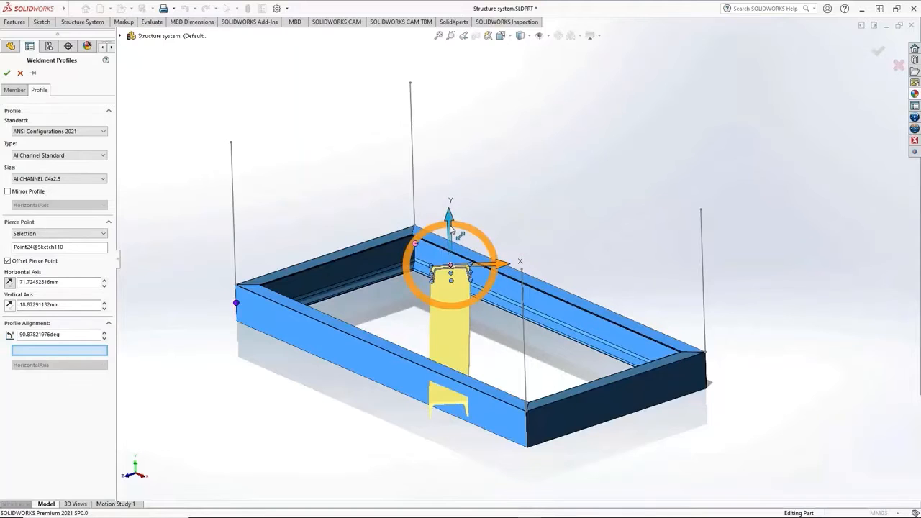
pyautogui.moveTo(449, 216); pyautogui.dragTo(451, 227)
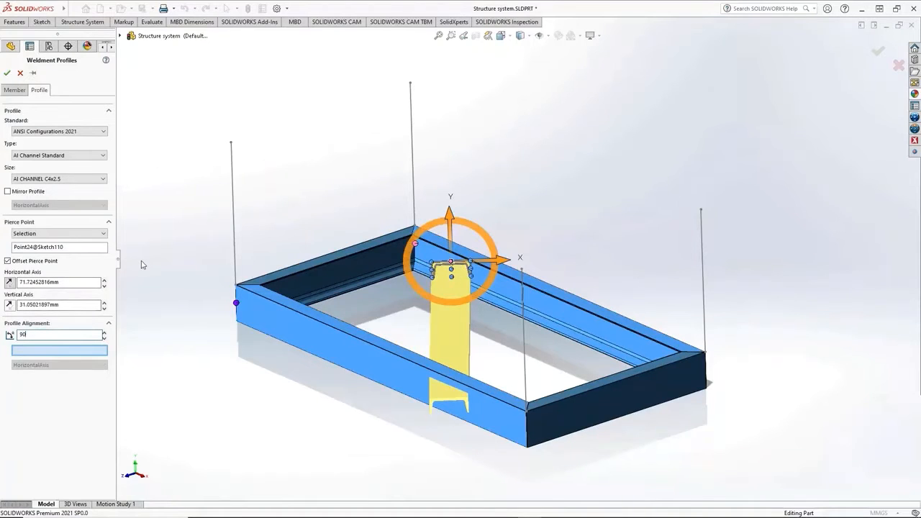
pyautogui.press('Return')
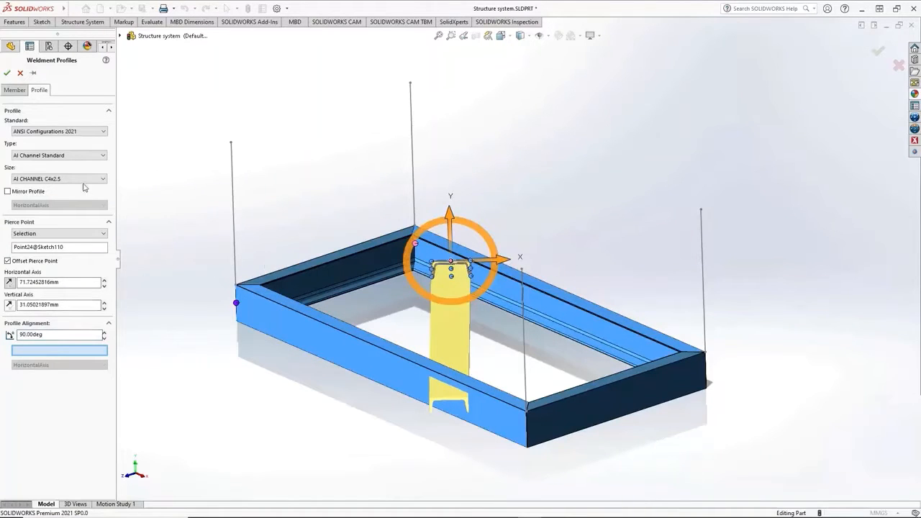
# - Set the channel's pierce point to Center and shift the profile to a vertical offset of about 11.92 mm
pyautogui.click(57, 235)
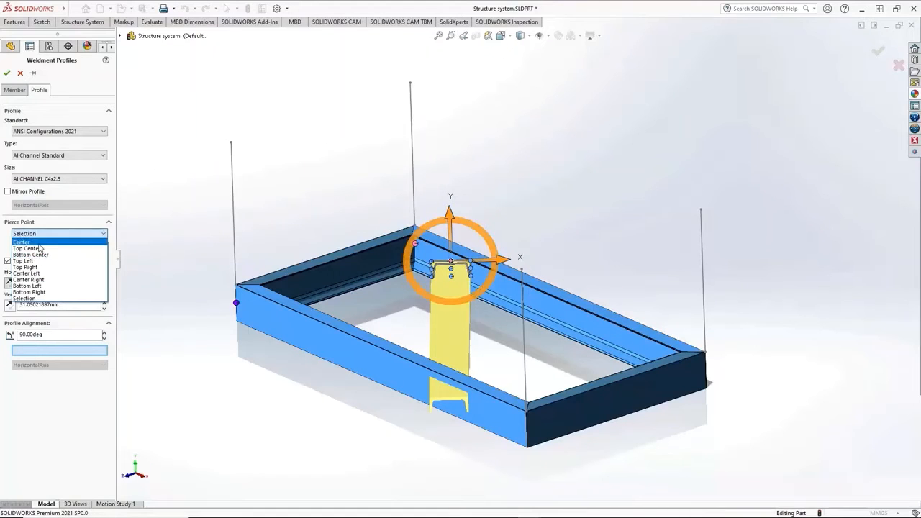
pyautogui.click(44, 243)
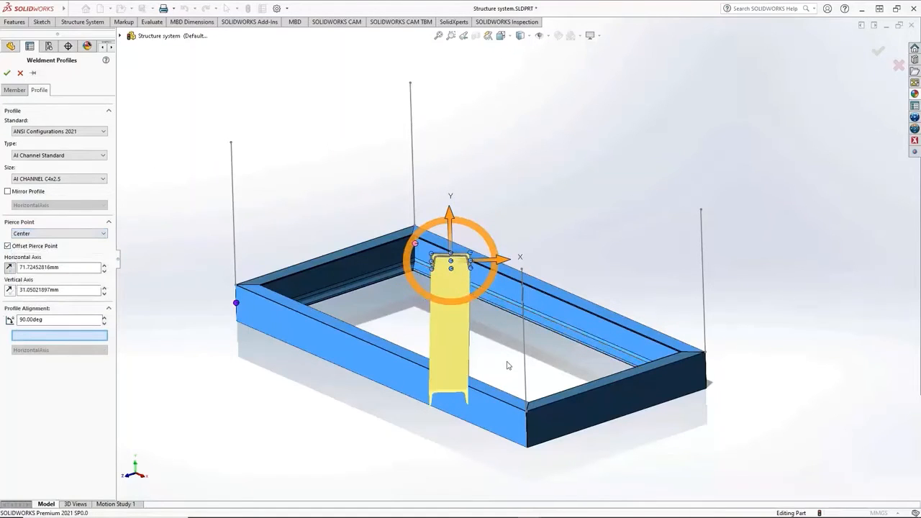
pyautogui.moveTo(505, 344); pyautogui.dragTo(516, 316, button='middle')
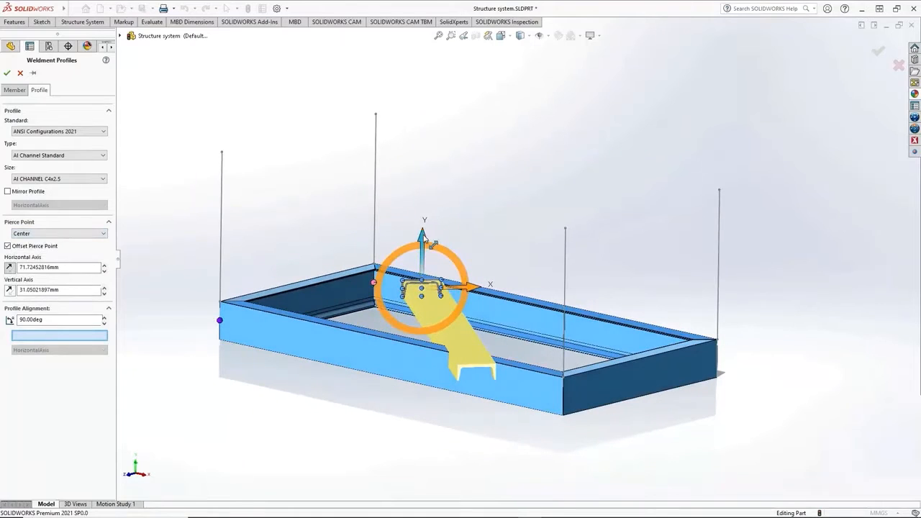
pyautogui.moveTo(423, 238); pyautogui.dragTo(423, 249)
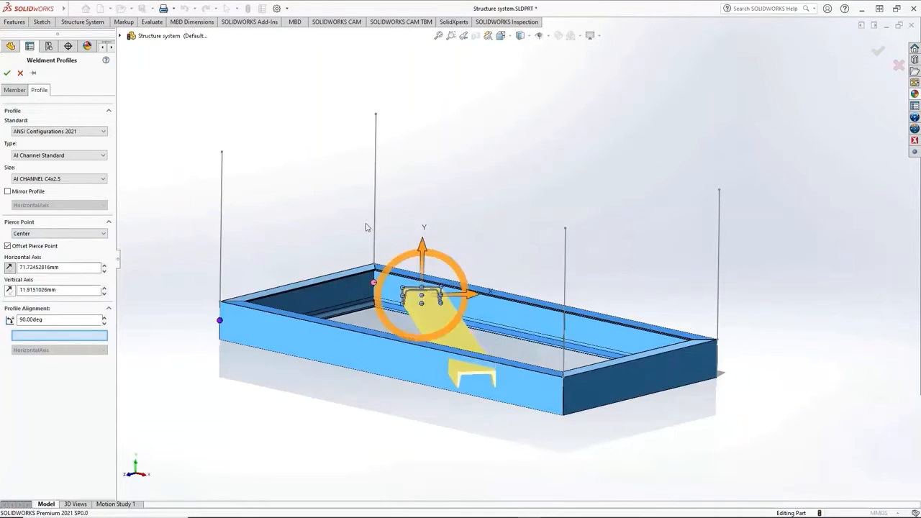
# - Accept the secondary channel member and exit the structure system to reach corner management
pyautogui.rightClick(365, 228)
pyautogui.click(392, 293)
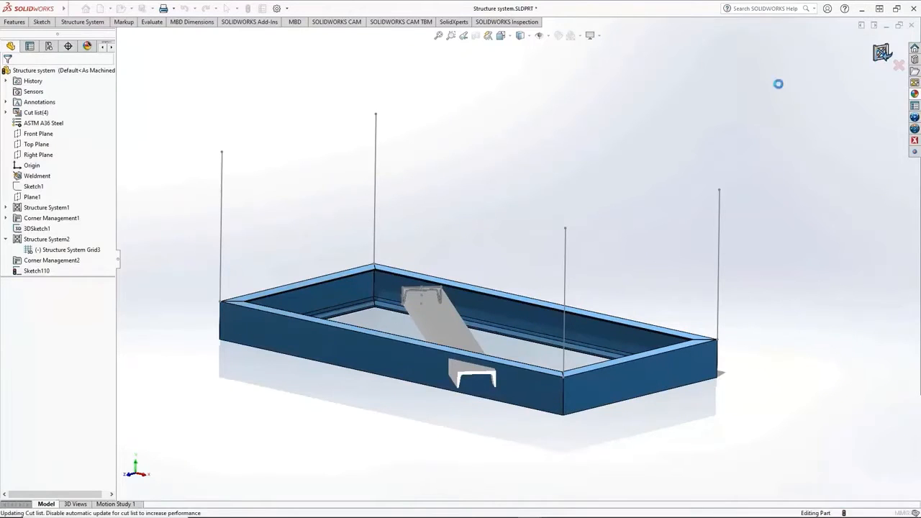
pyautogui.moveTo(380, 350); pyautogui.dragTo(349, 396, button='middle')
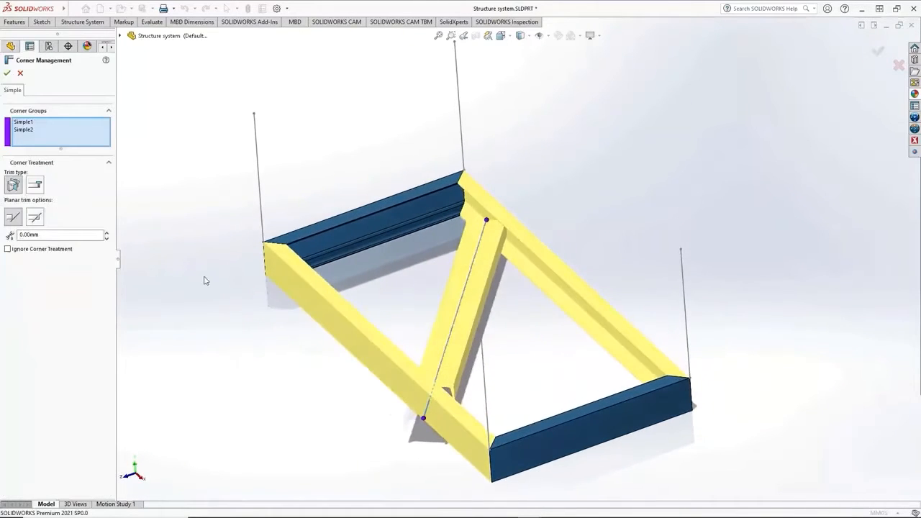
# - Switch the Simple1 and Simple2 corner groups to the second planar trim option and accept the corner treatment
pyautogui.click(35, 218)
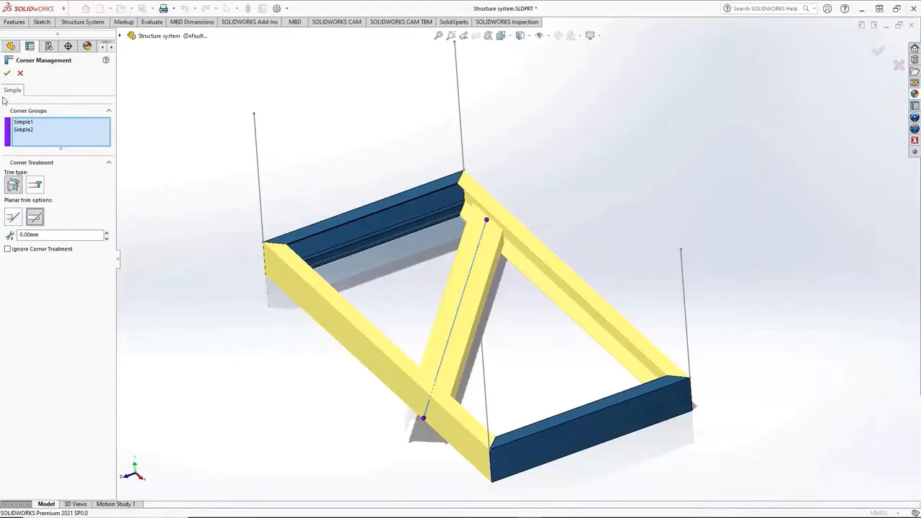
pyautogui.click(8, 74)
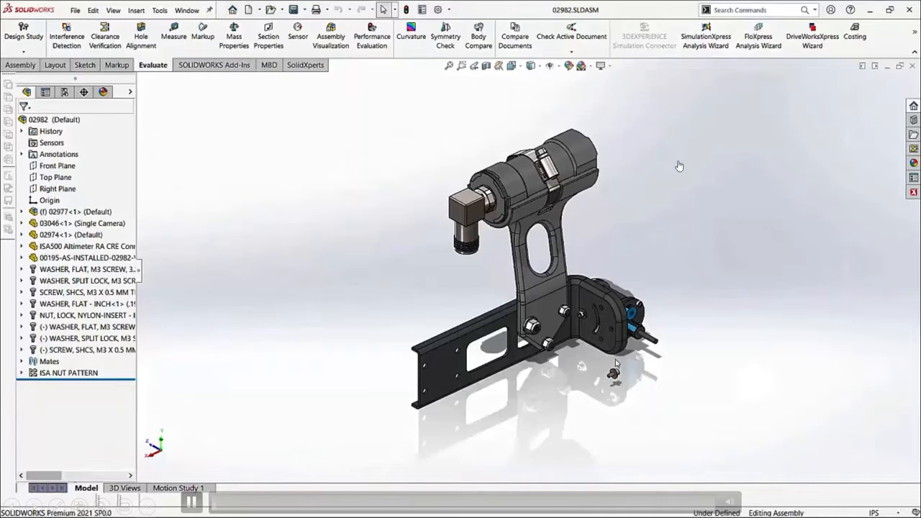
# - In the 02982 assembly, add a coincident mate between the loose M3 flat washer's face and the slotted flange face
pyautogui.scroll(-10, 615, 363)
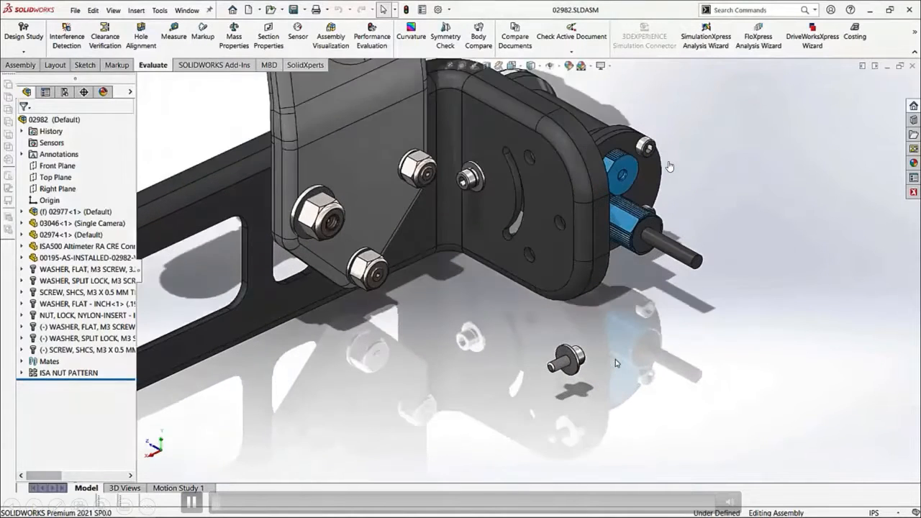
pyautogui.click(552, 353)
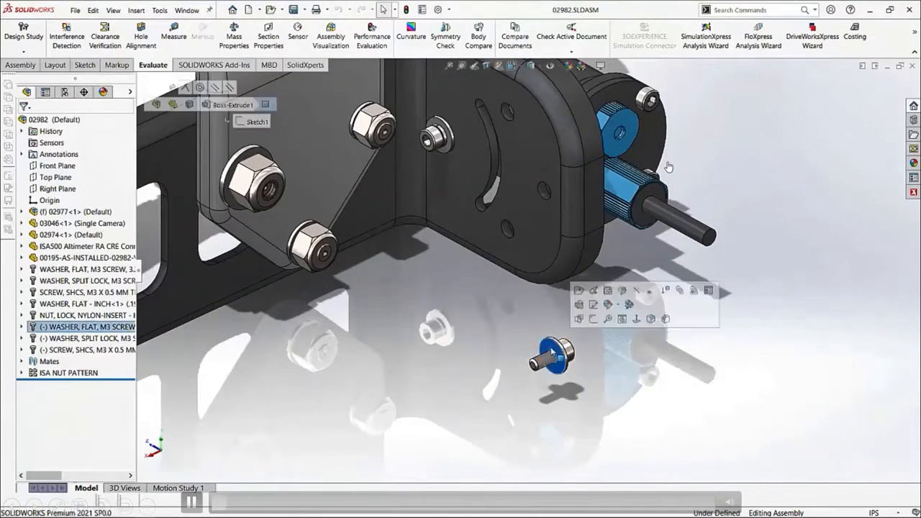
pyautogui.click(681, 291)
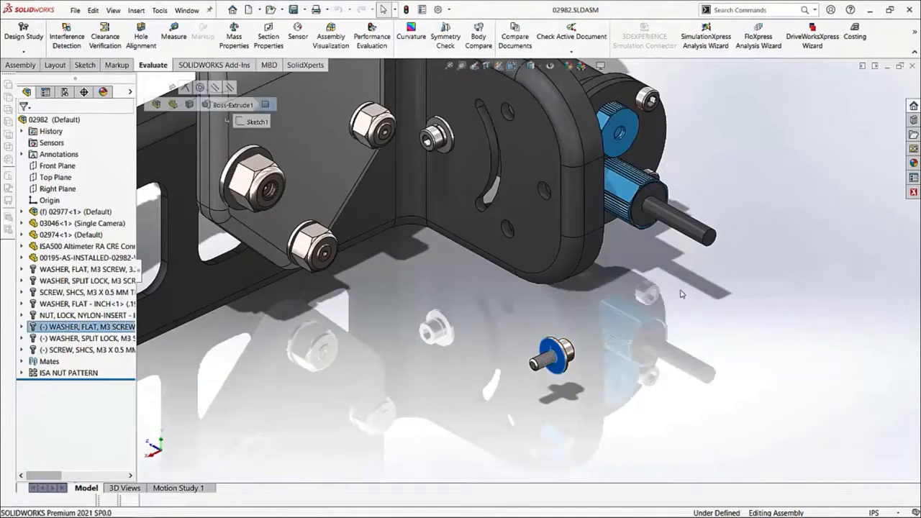
pyautogui.click(543, 247)
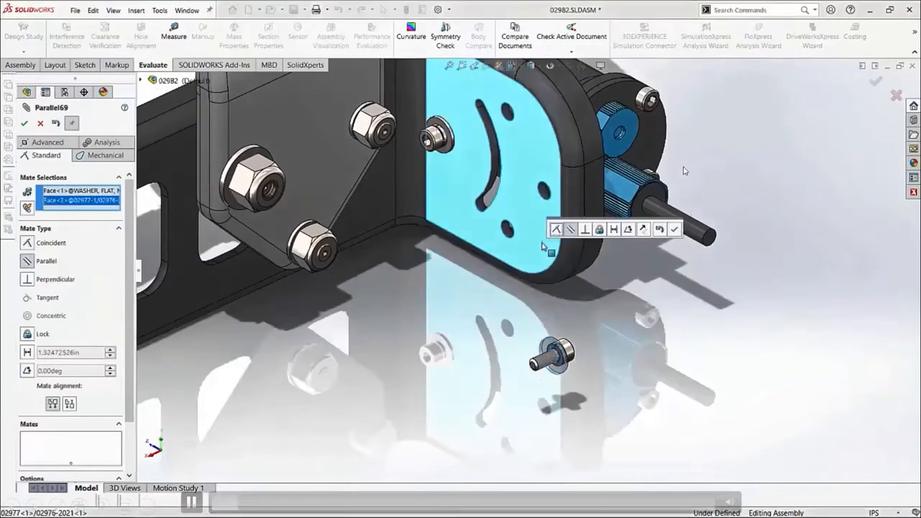
pyautogui.click(556, 230)
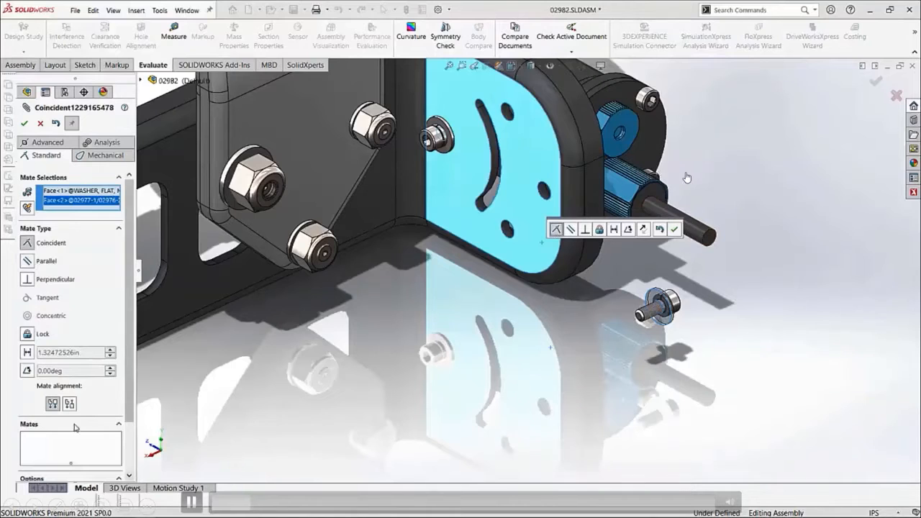
pyautogui.click(674, 228)
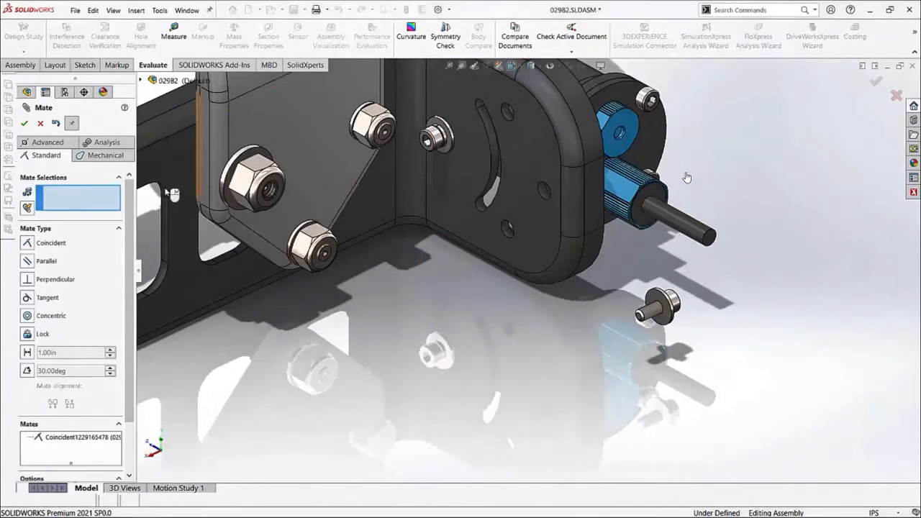
pyautogui.click(93, 155)
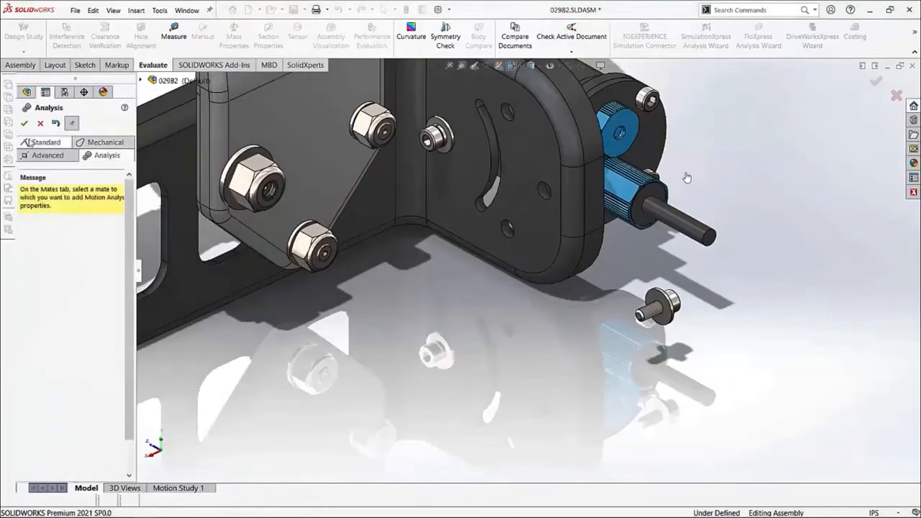
pyautogui.click(32, 142)
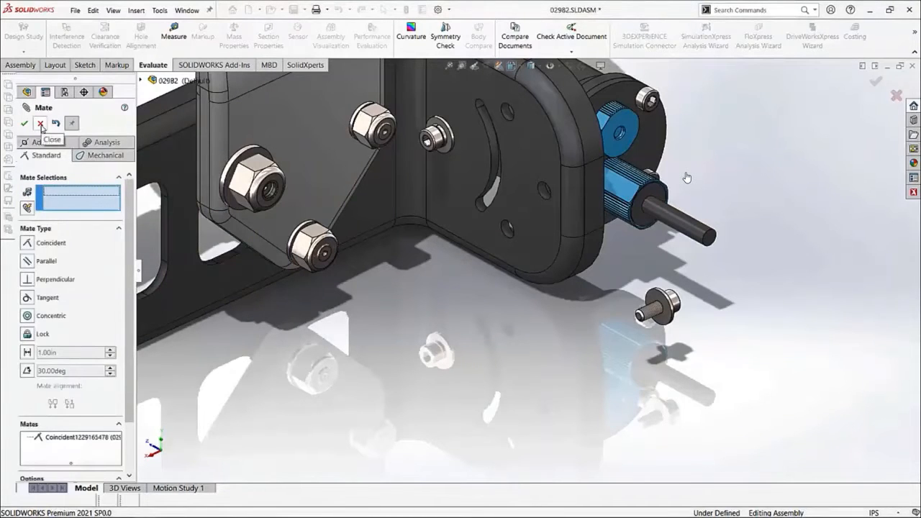
pyautogui.click(41, 124)
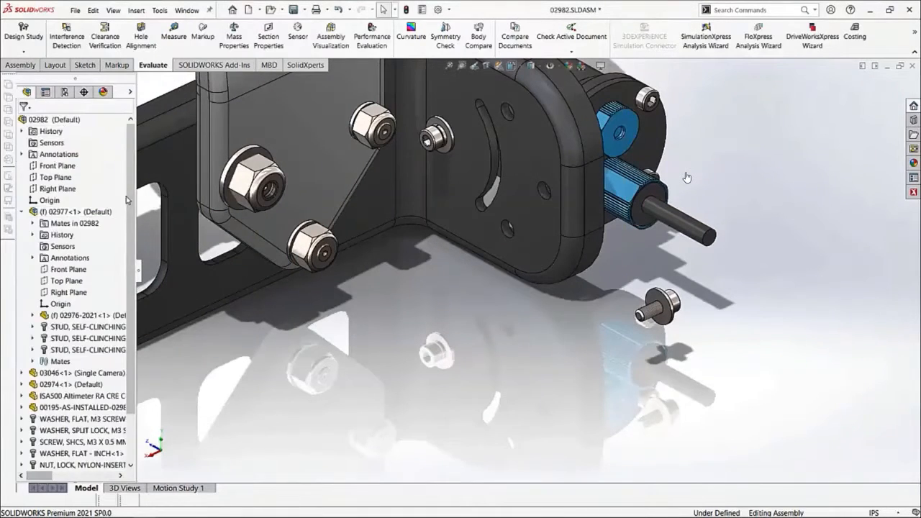
# - Try to make the washer's coincident mate anti-aligned while declining automatic changes to the other mate alignments
pyautogui.moveTo(132, 203); pyautogui.dragTo(132, 274)
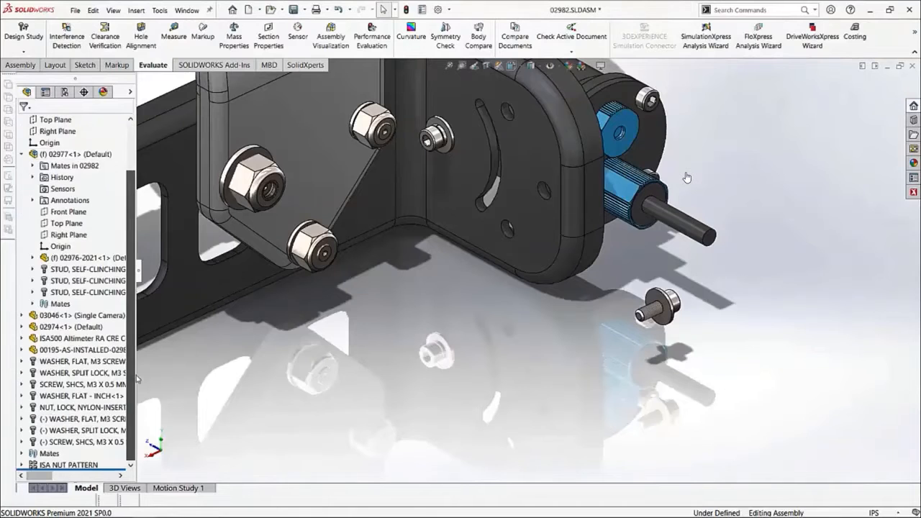
pyautogui.click(24, 453)
pyautogui.rightClick(75, 465)
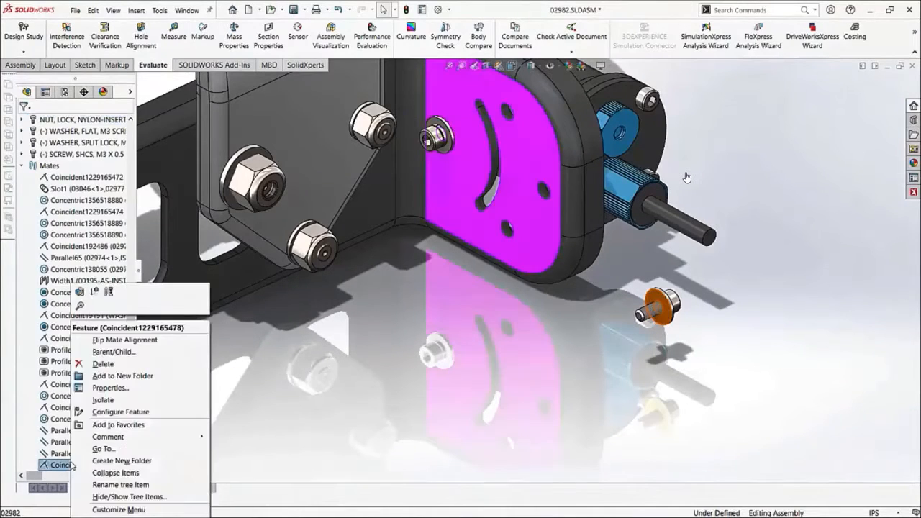
pyautogui.click(80, 305)
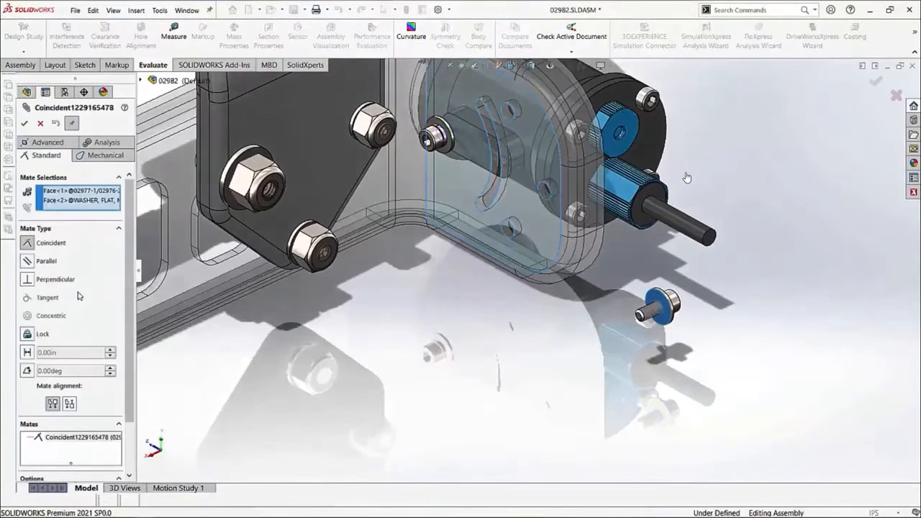
pyautogui.click(69, 404)
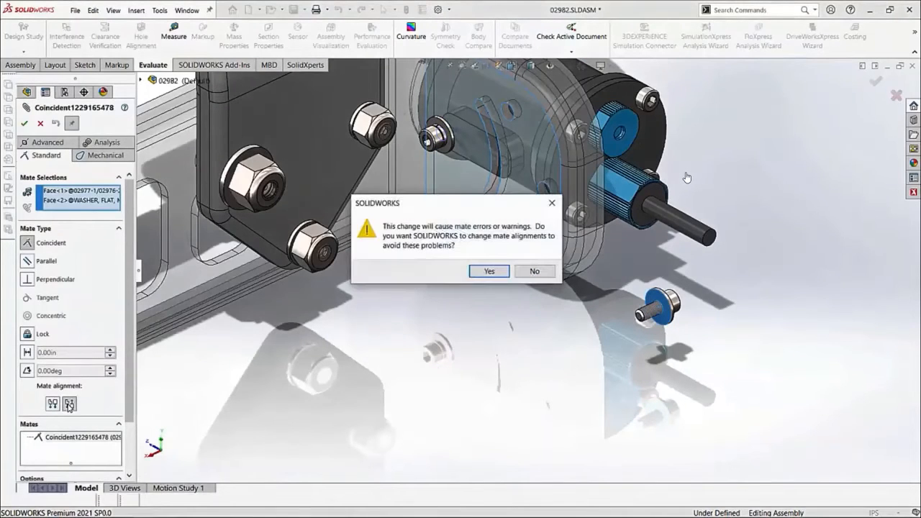
pyautogui.click(550, 273)
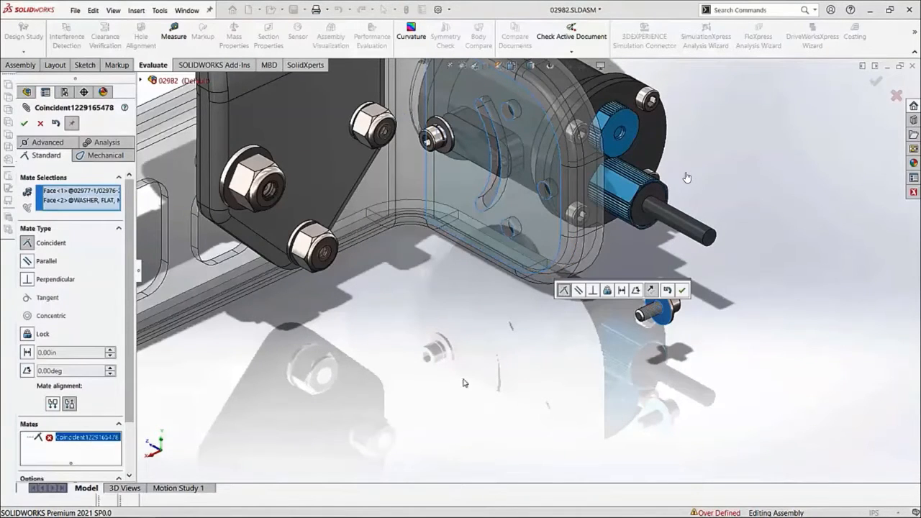
pyautogui.click(40, 123)
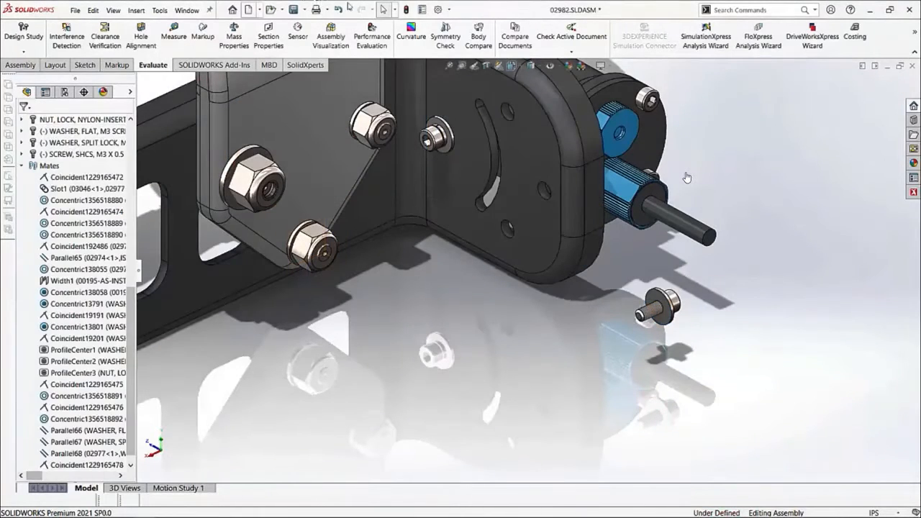
# - Set the assembly system option for changing mate alignments on edit to Always
pyautogui.click(451, 9)
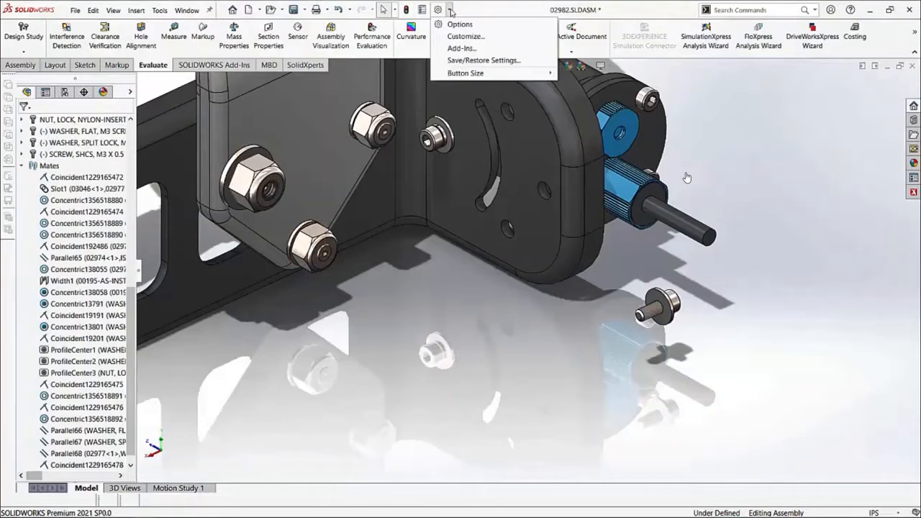
pyautogui.click(460, 25)
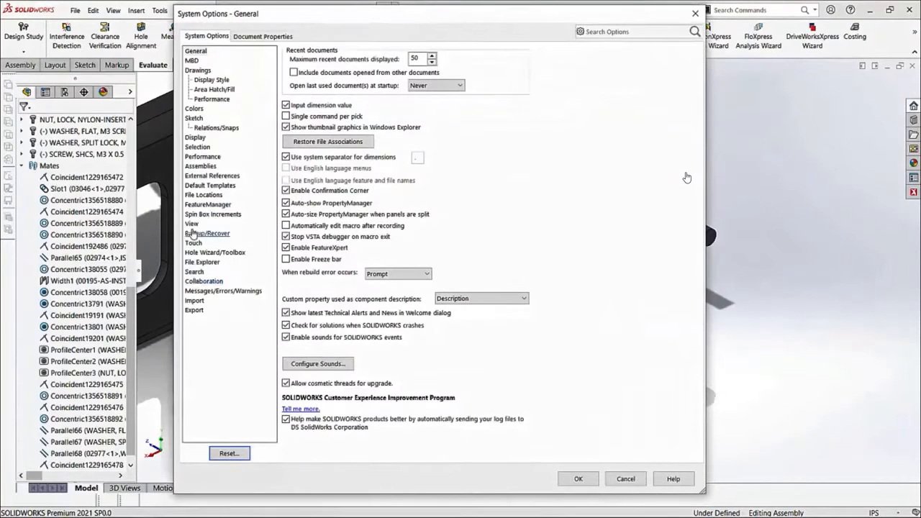
pyautogui.click(203, 167)
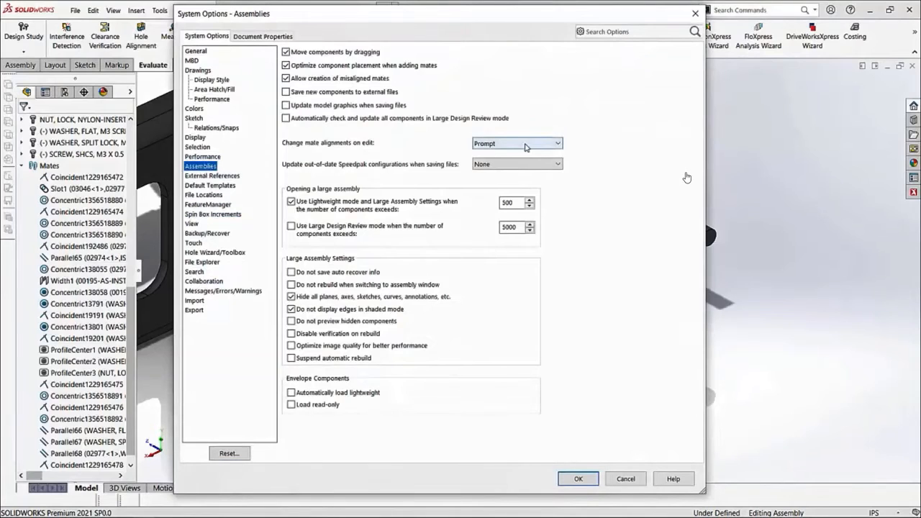
pyautogui.click(552, 144)
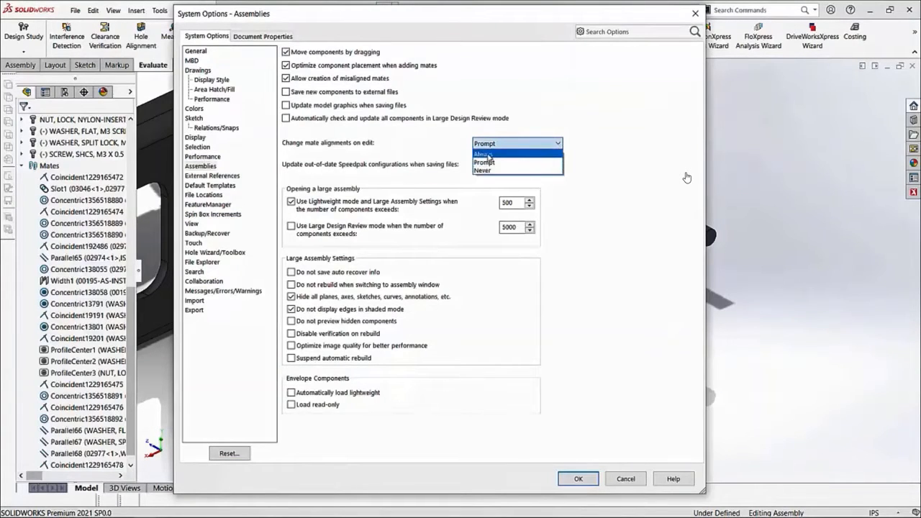
pyautogui.click(483, 155)
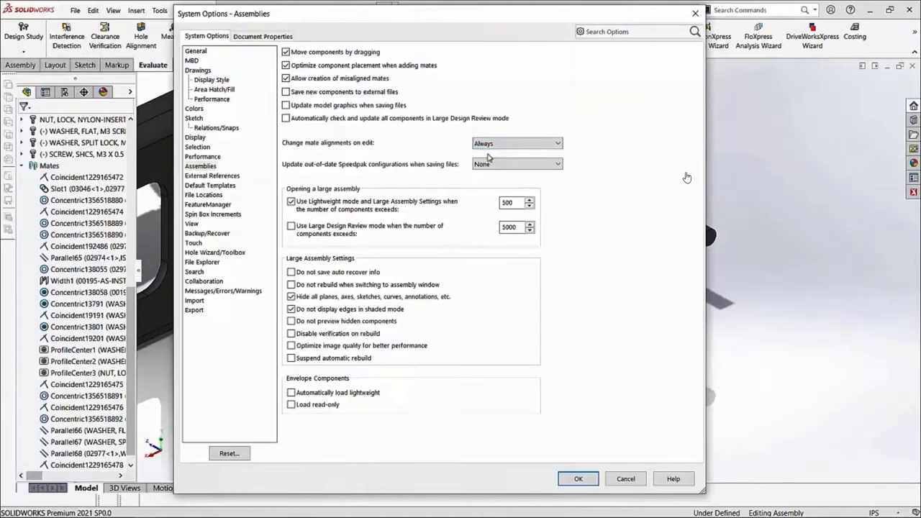
pyautogui.click(578, 479)
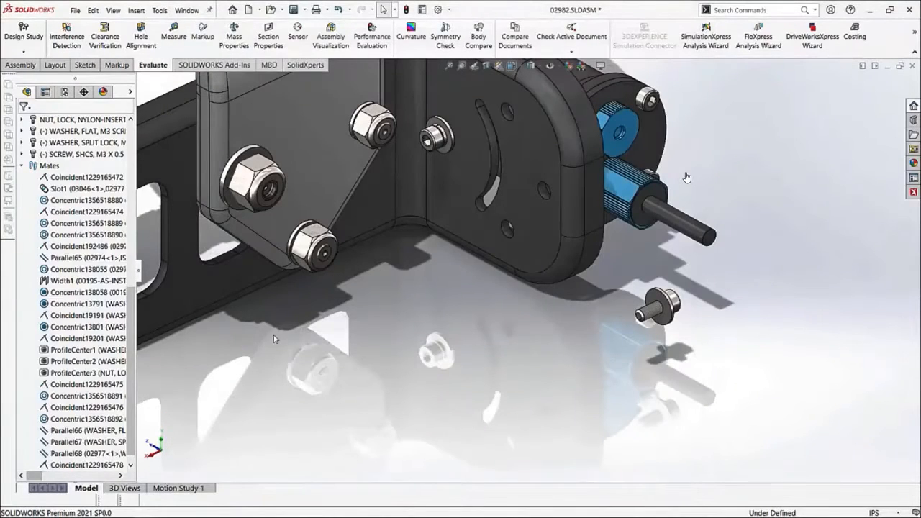
# - Edit the washer-to-flange coincident mate to be anti-aligned, accepting the automatic realignment of the related mates
pyautogui.click(85, 465)
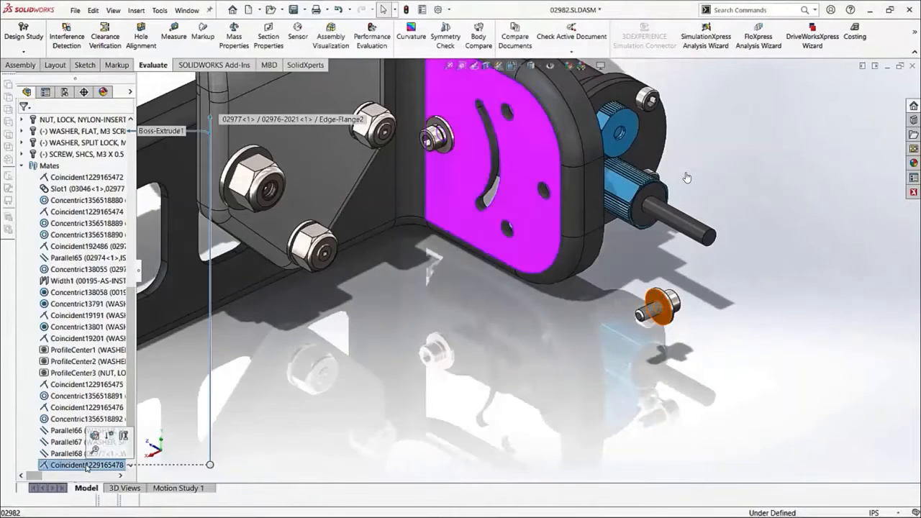
pyautogui.click(94, 439)
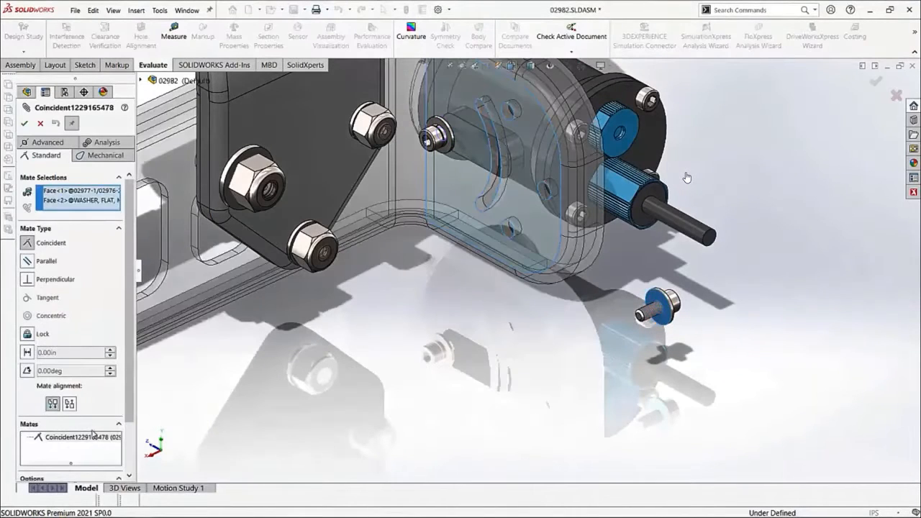
pyautogui.click(69, 404)
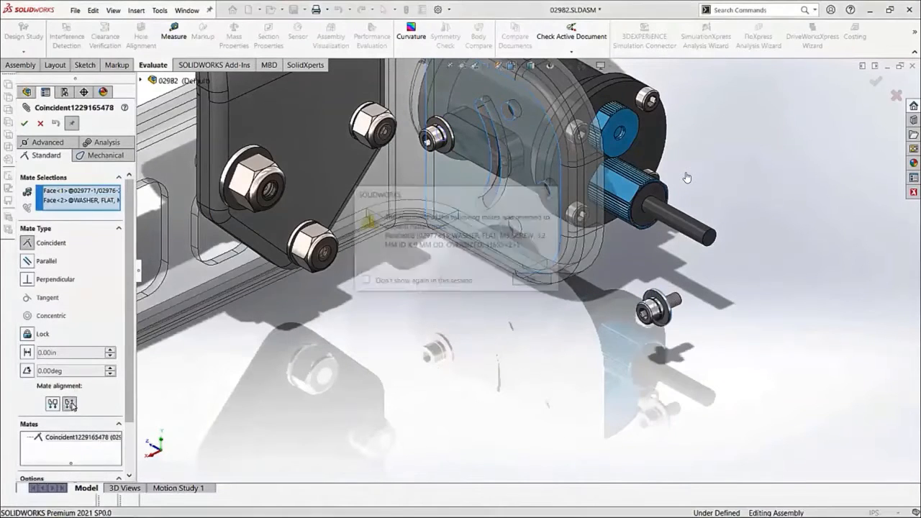
pyautogui.click(543, 282)
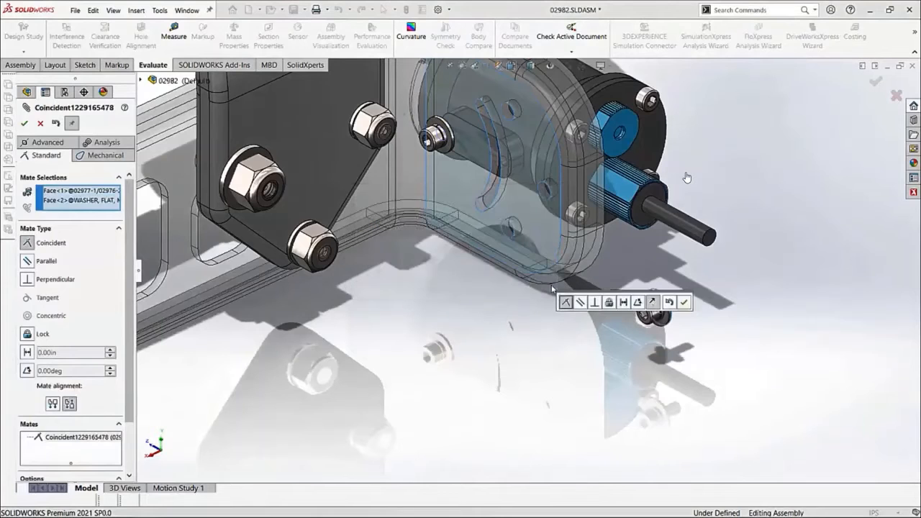
pyautogui.click(684, 303)
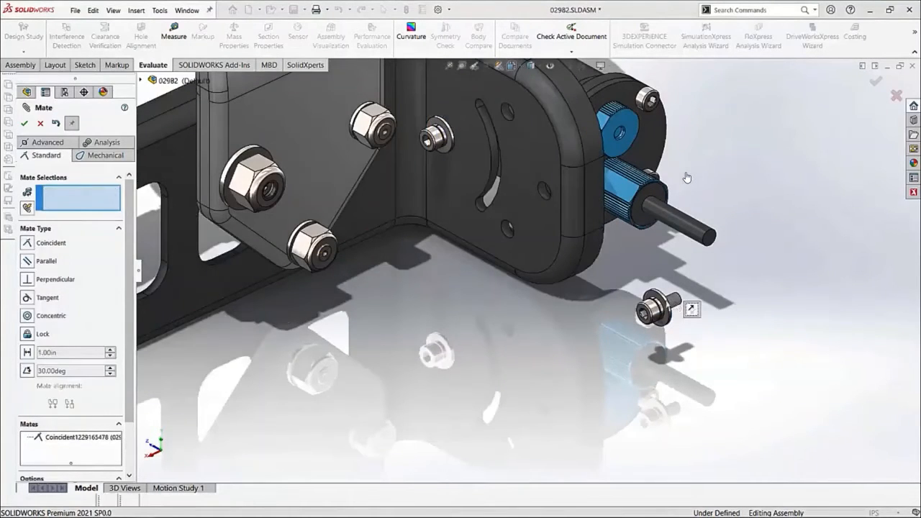
pyautogui.press('Return')
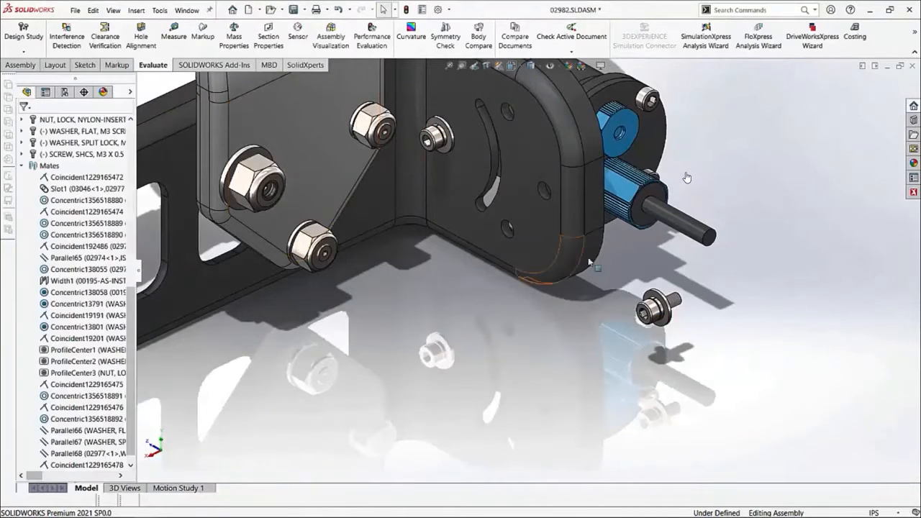
# - Add a slot mate between the loose M3 screw's shank and the flange's curved slot, with Lock rotation enabled
pyautogui.click(672, 303)
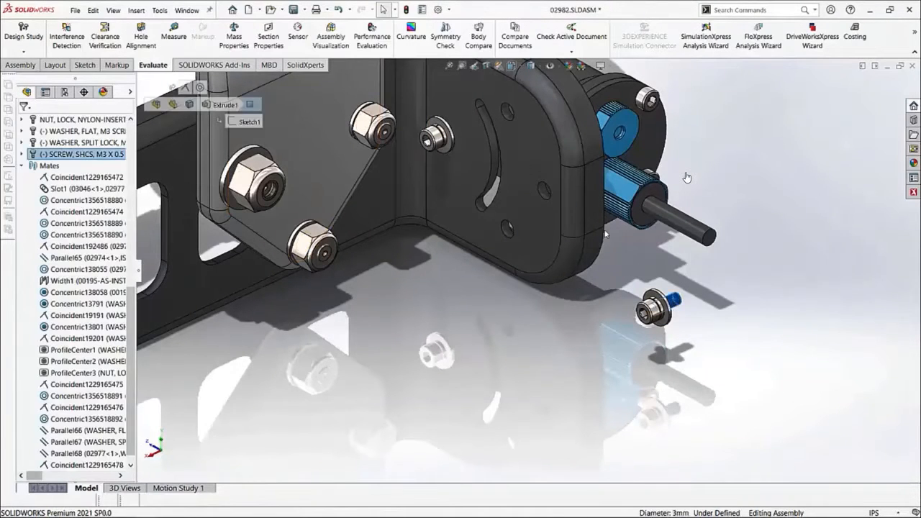
pyautogui.click(495, 166)
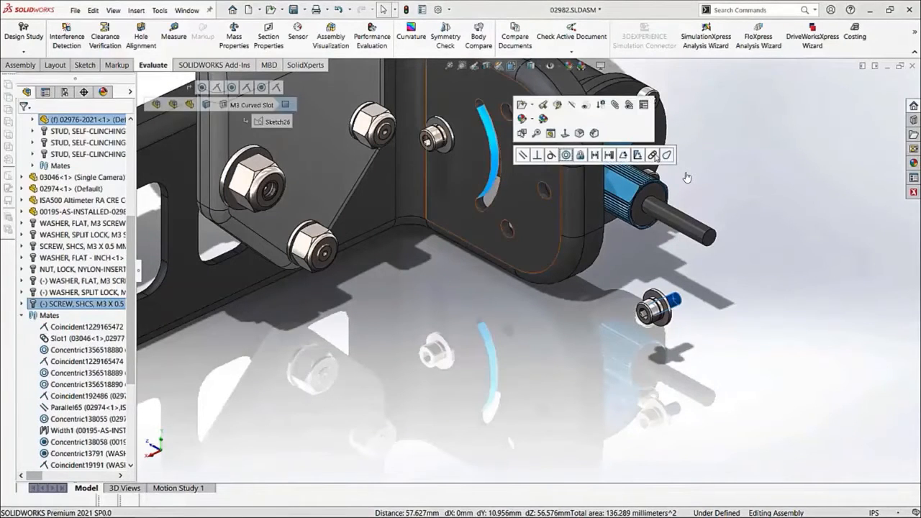
pyautogui.click(653, 154)
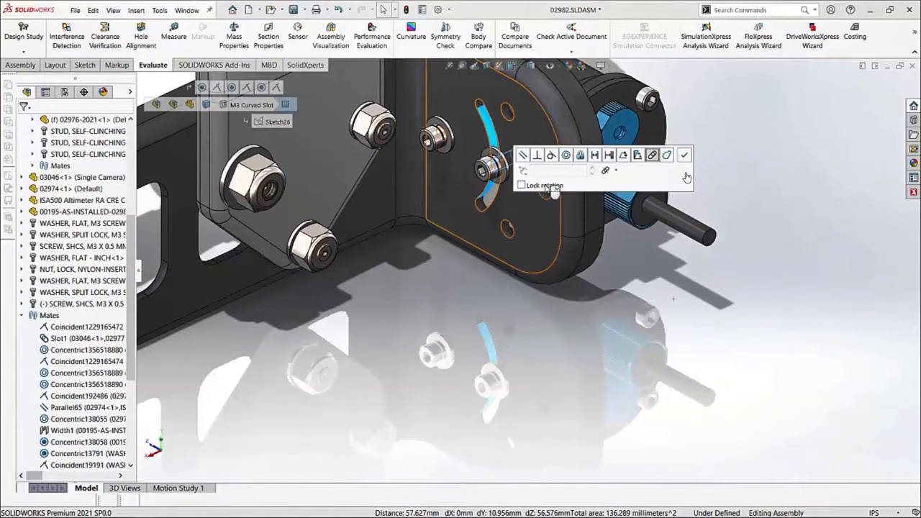
pyautogui.click(528, 186)
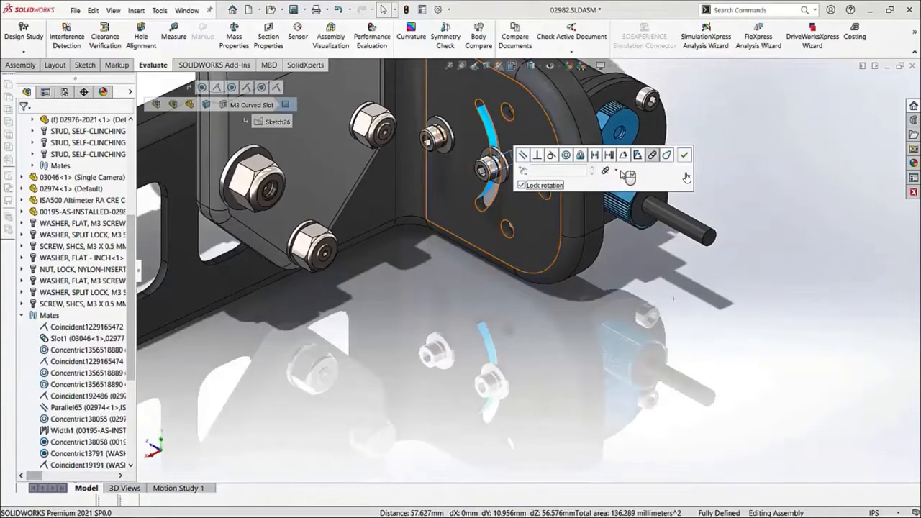
pyautogui.click(613, 171)
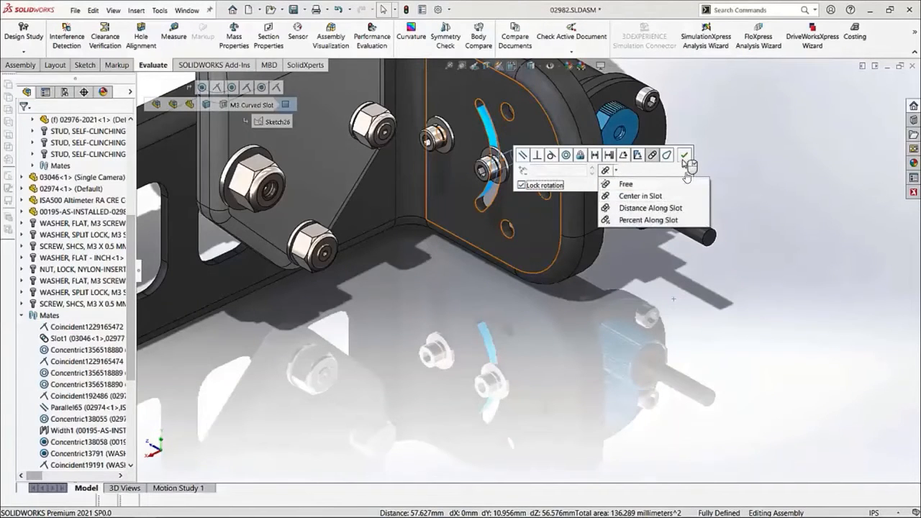
pyautogui.click(685, 156)
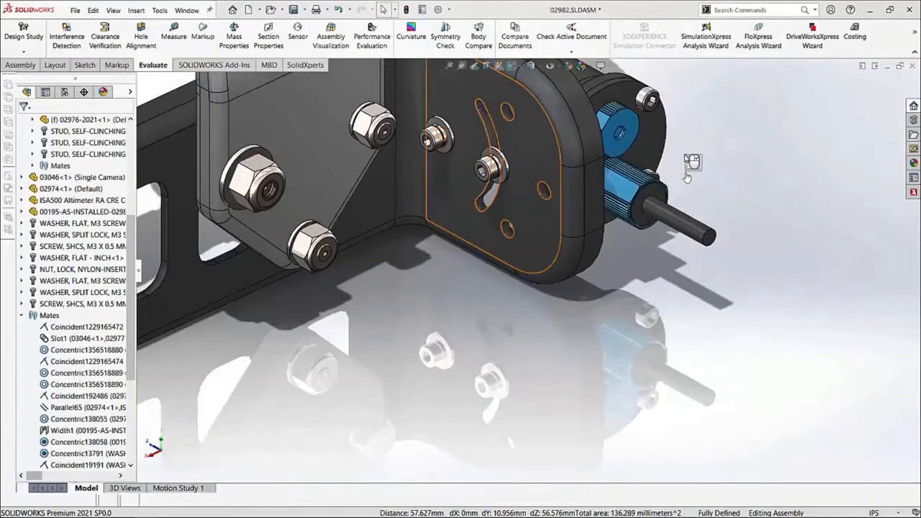
# - Set the default constraint for slot mates to Center in Slot in the assembly's document properties
pyautogui.click(450, 13)
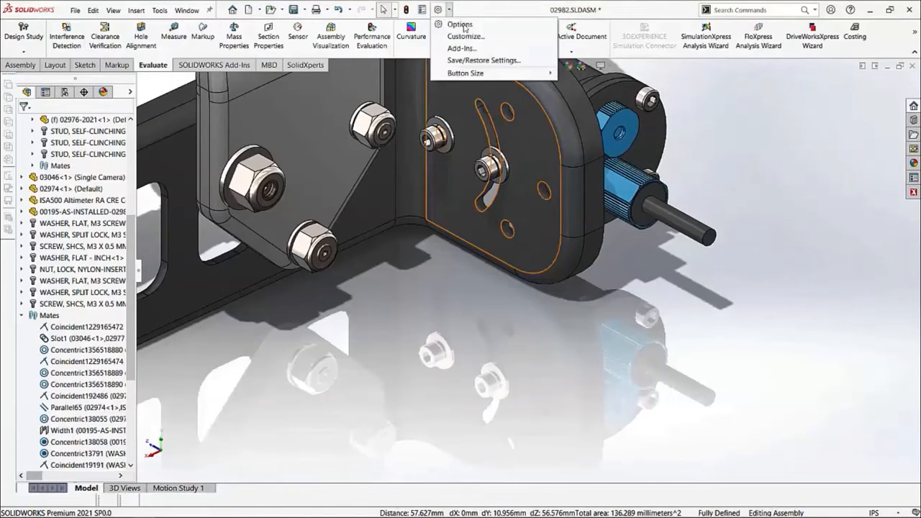
pyautogui.click(466, 25)
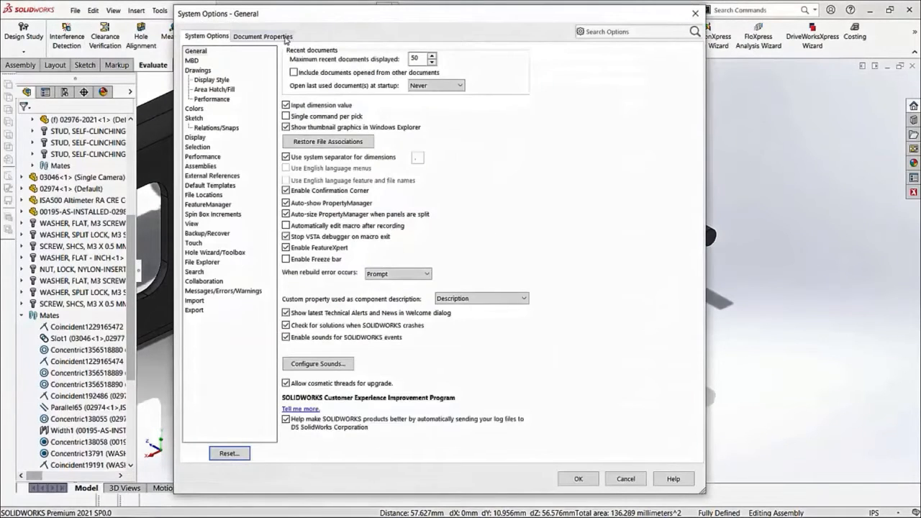
pyautogui.click(285, 39)
pyautogui.click(200, 201)
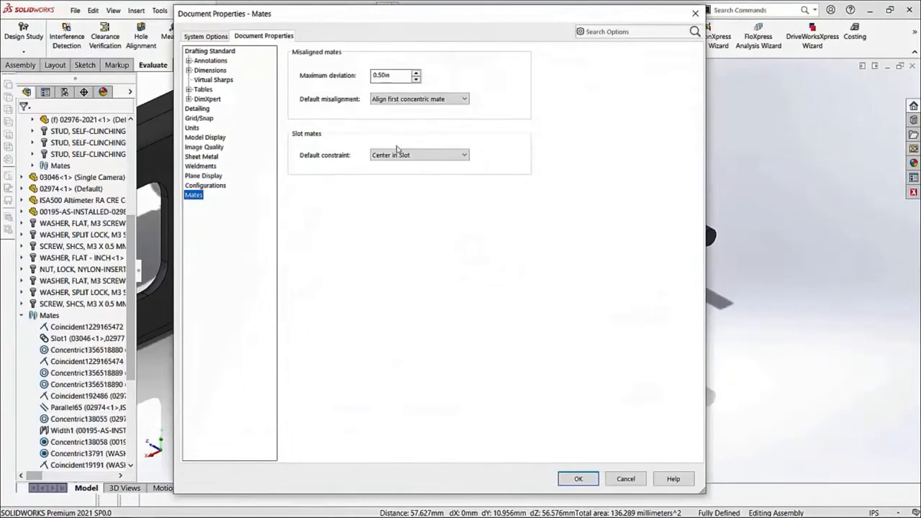
pyautogui.click(464, 156)
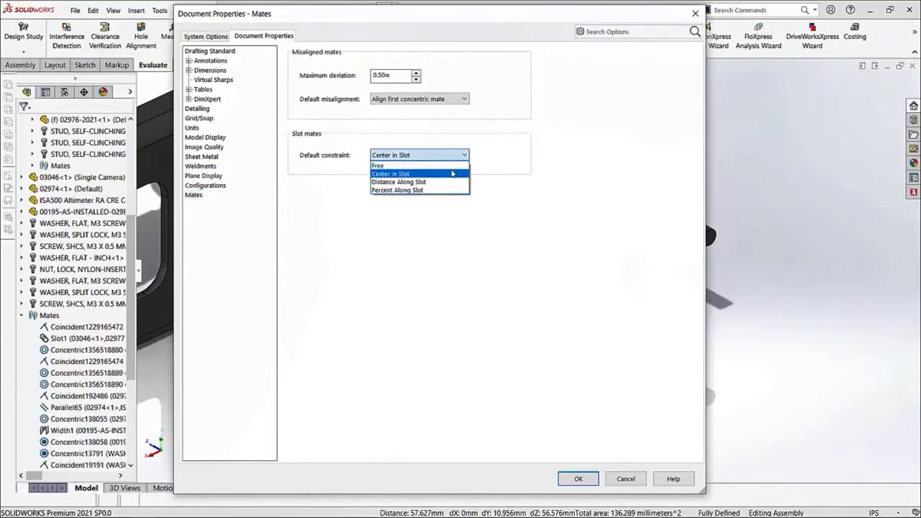
pyautogui.click(451, 173)
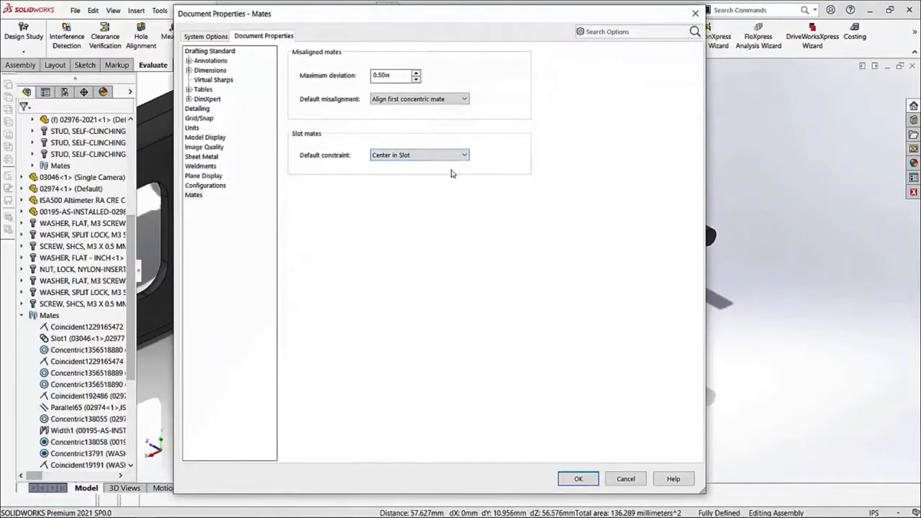
pyautogui.click(579, 479)
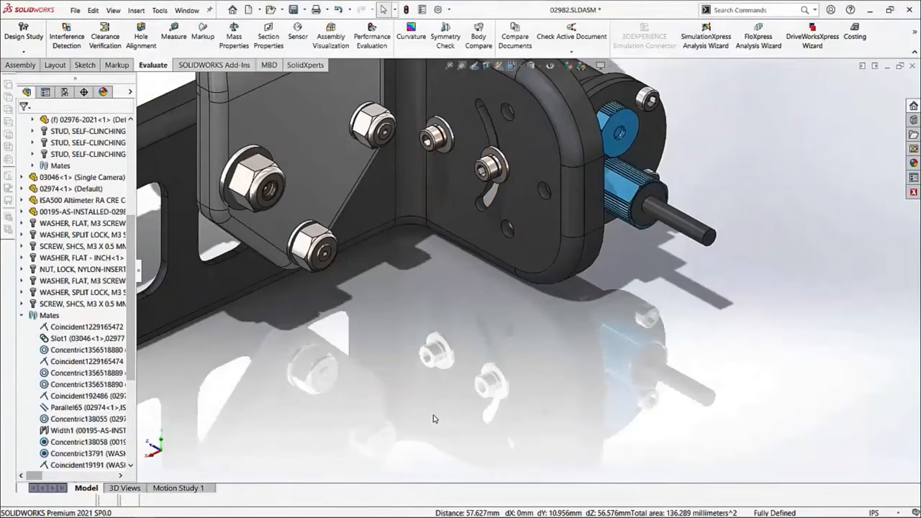
# - Make the oversized patterned lock nut use the same configuration as the pattern seed component
pyautogui.click(262, 163)
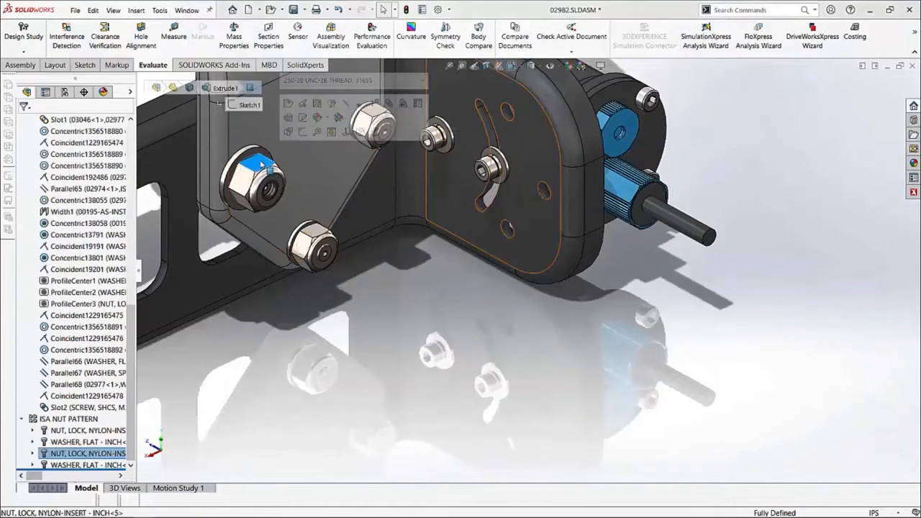
pyautogui.click(417, 106)
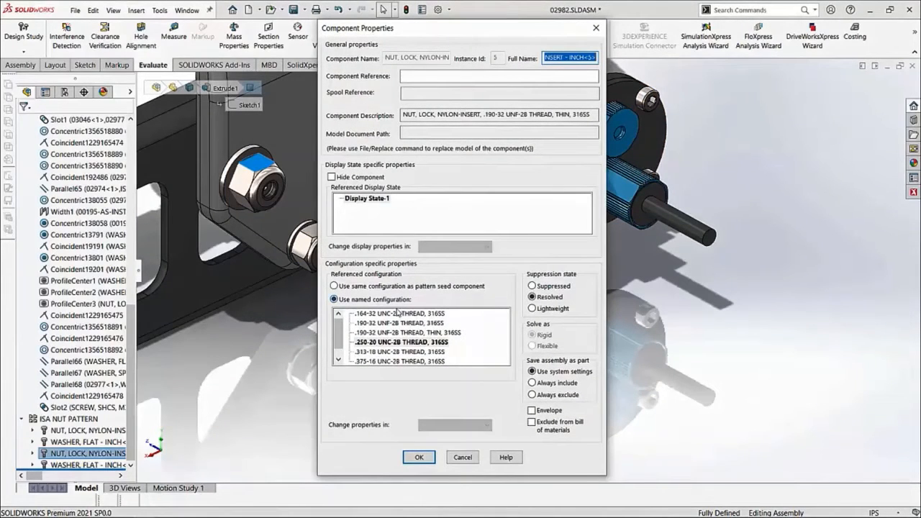
pyautogui.click(335, 286)
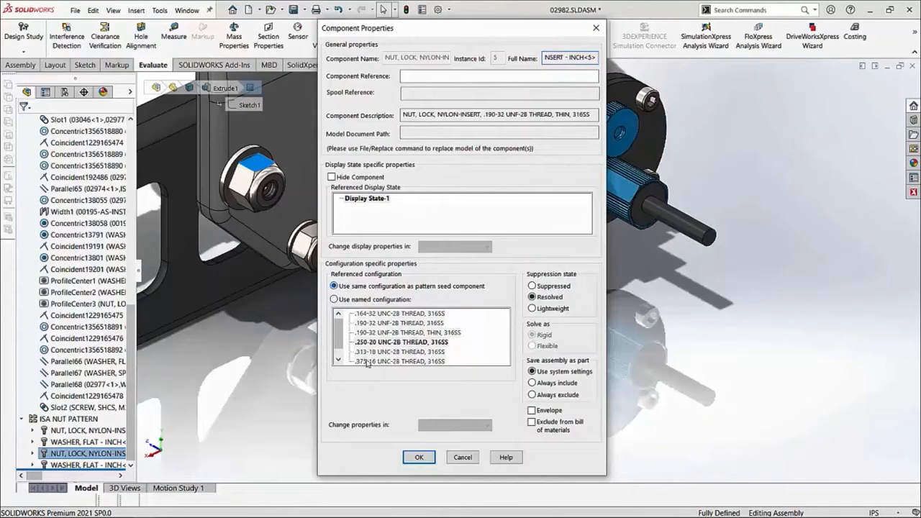
pyautogui.click(419, 457)
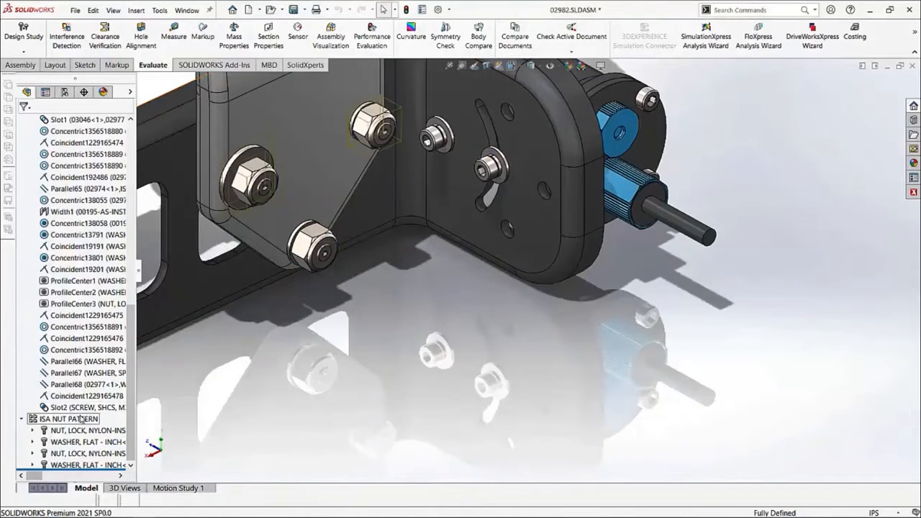
# - Edit the ISA NUT PATTERN to synchronize the configuration of patterned components to the seed
pyautogui.rightClick(81, 419)
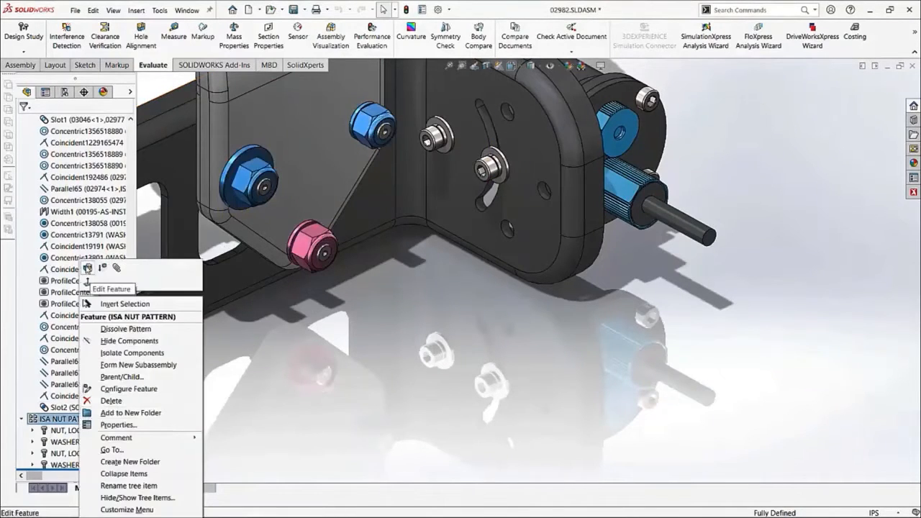
pyautogui.click(88, 268)
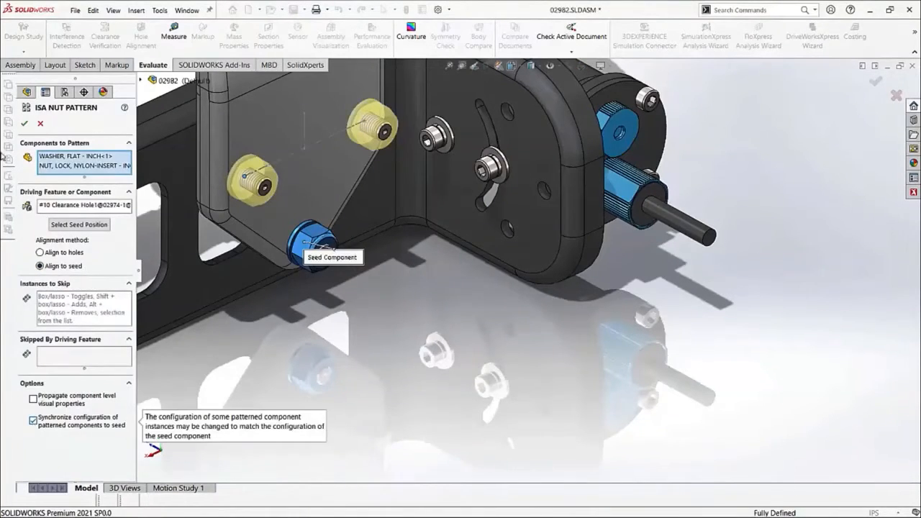
pyautogui.click(26, 124)
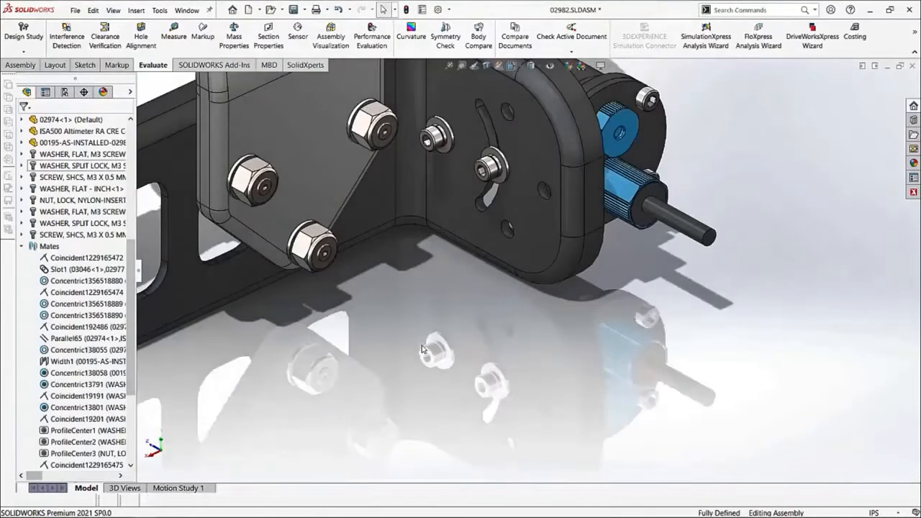
# - Change the seed lock nut's configuration to .164-32 UNC-2B THREAD, 316SS
pyautogui.click(320, 234)
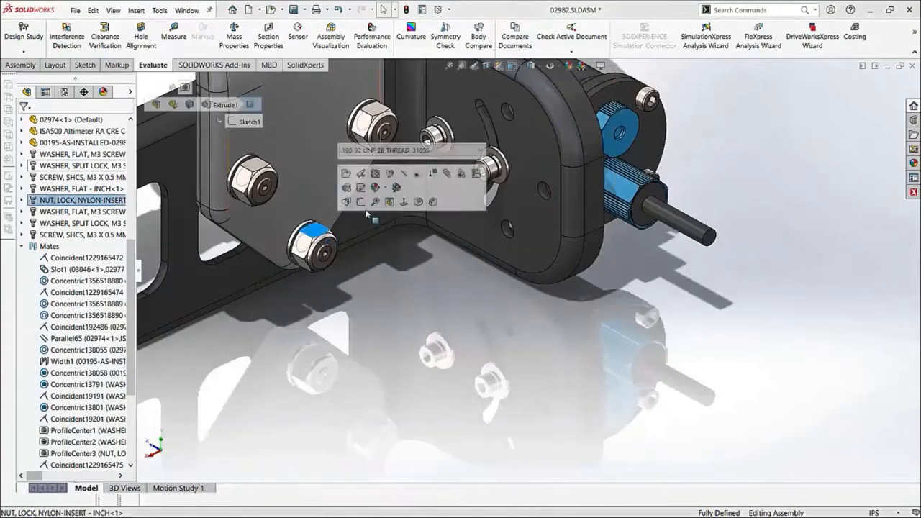
pyautogui.click(488, 151)
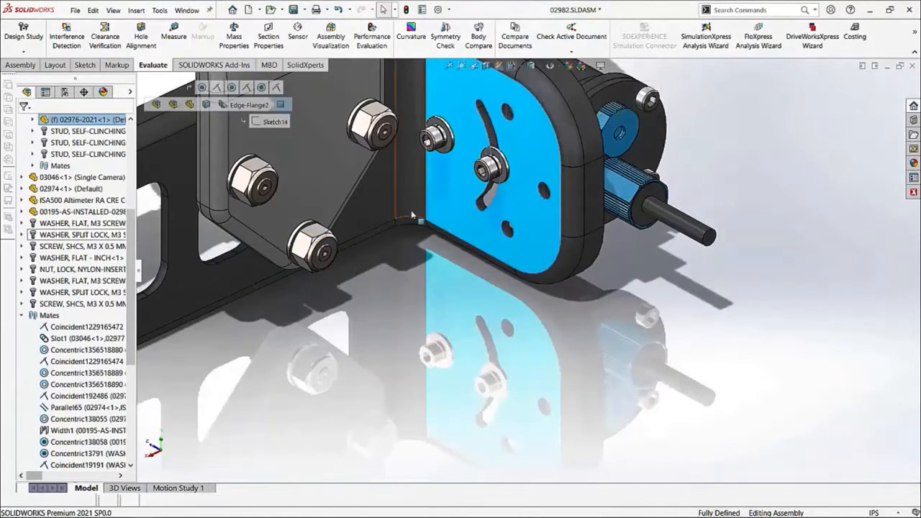
pyautogui.click(317, 232)
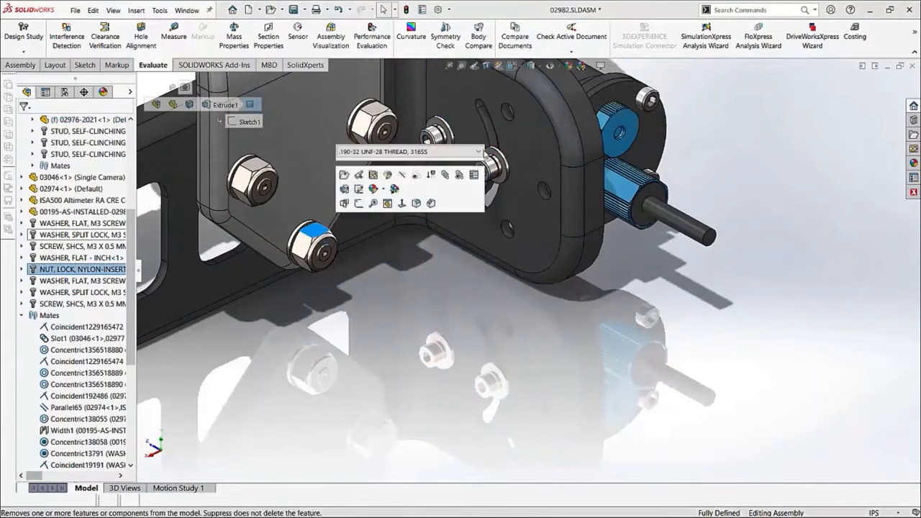
pyautogui.click(478, 151)
pyautogui.click(416, 164)
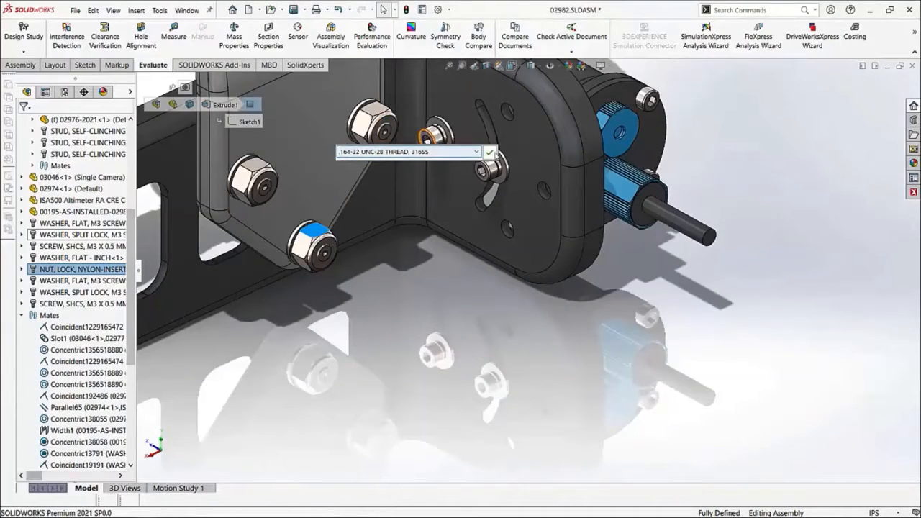
pyautogui.click(489, 152)
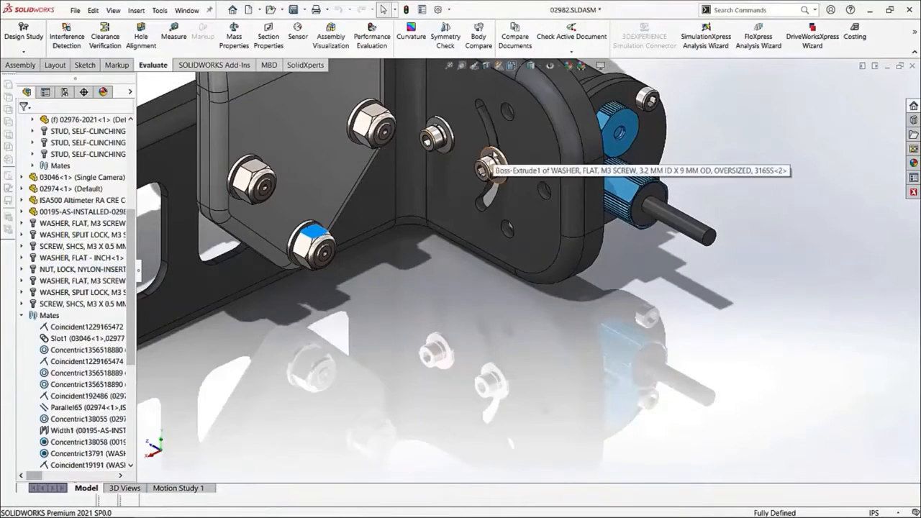
pyautogui.click(447, 290)
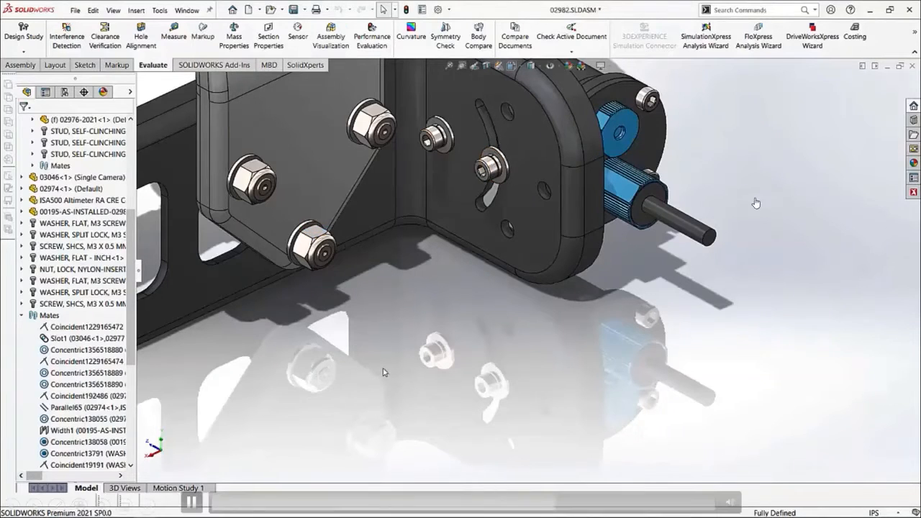
# - Run Interference Detection on the whole 02982 assembly and inspect Interference13 and Interference11 in the model
pyautogui.click(449, 67)
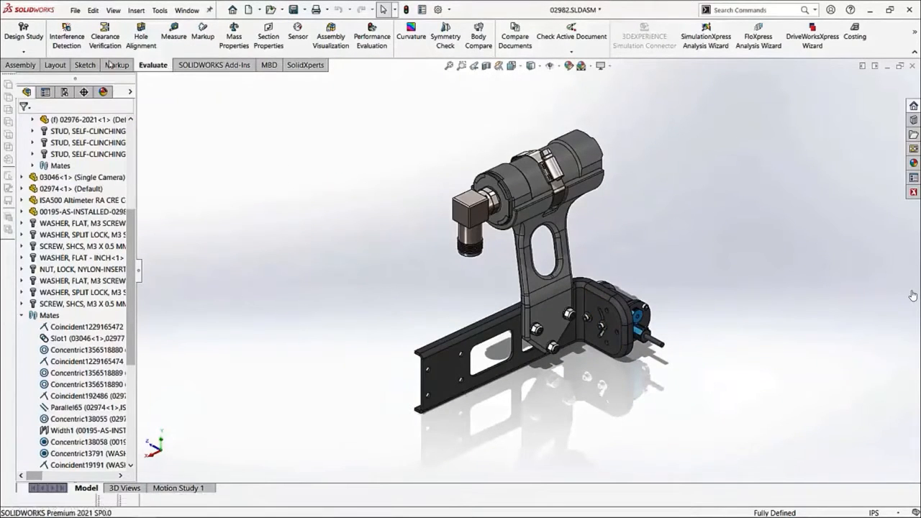
pyautogui.click(66, 40)
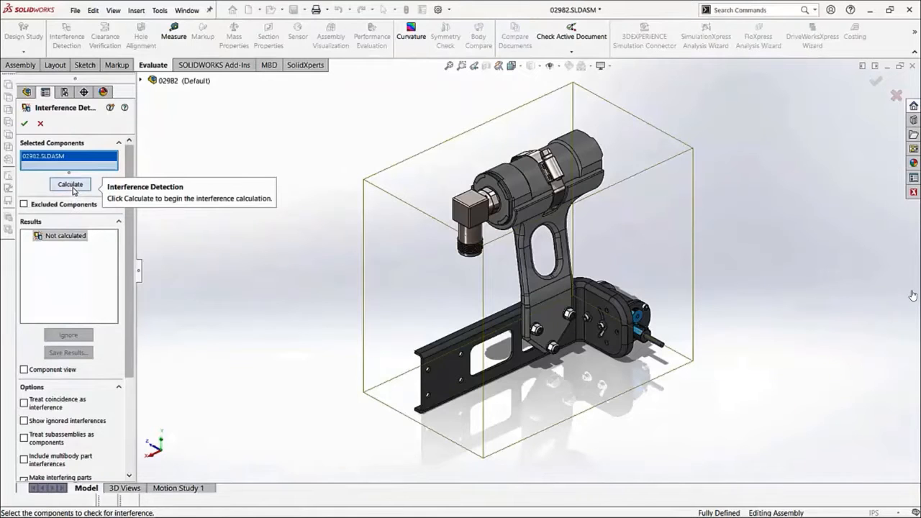
pyautogui.click(71, 186)
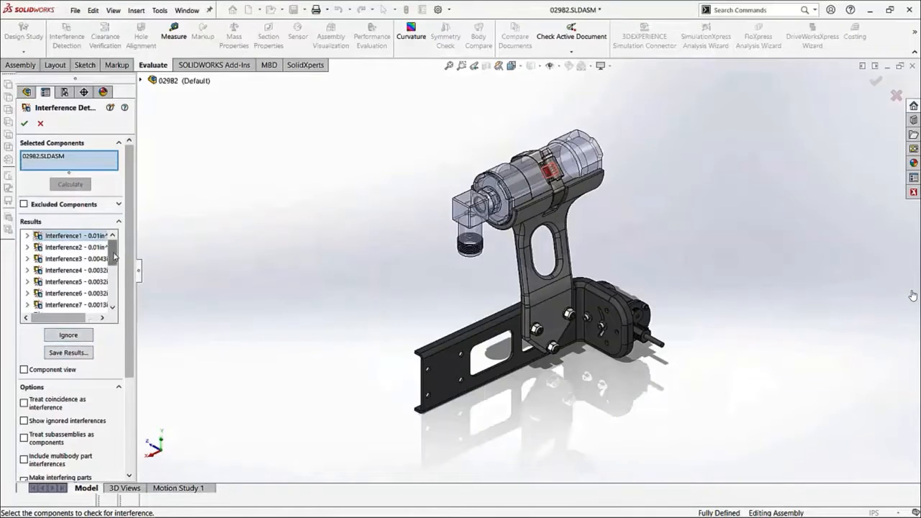
pyautogui.moveTo(114, 260); pyautogui.dragTo(114, 295)
pyautogui.click(78, 258)
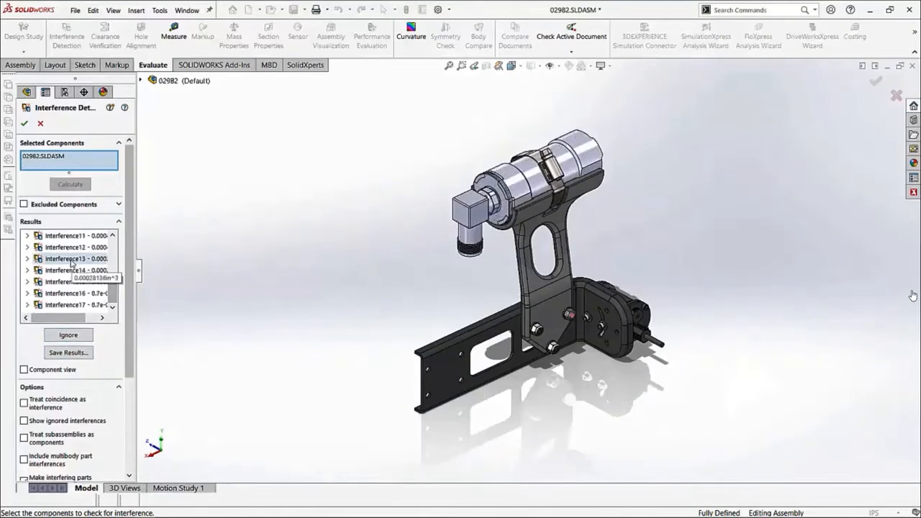
pyautogui.click(66, 236)
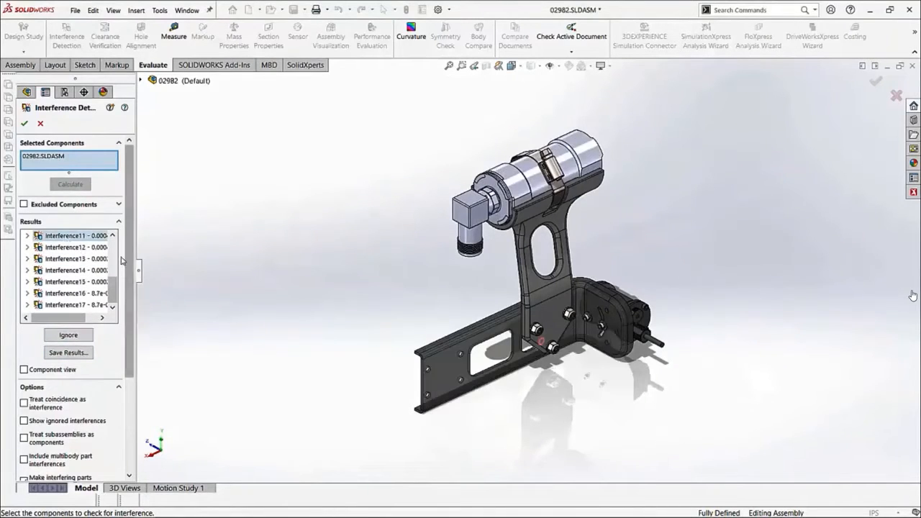
# - Save the interference results with thumbnails as 02982-report.xlsx in Downloads, replacing the existing file
pyautogui.moveTo(128, 260); pyautogui.dragTo(128, 370)
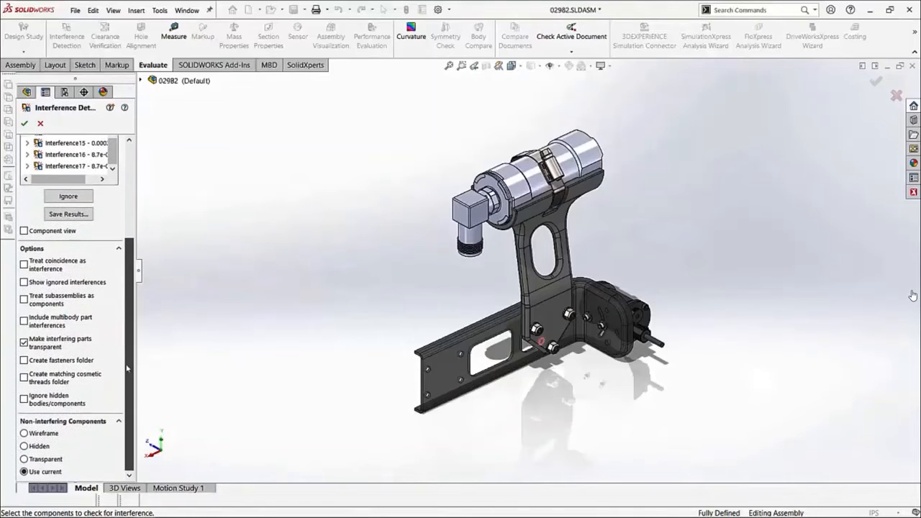
pyautogui.click(68, 215)
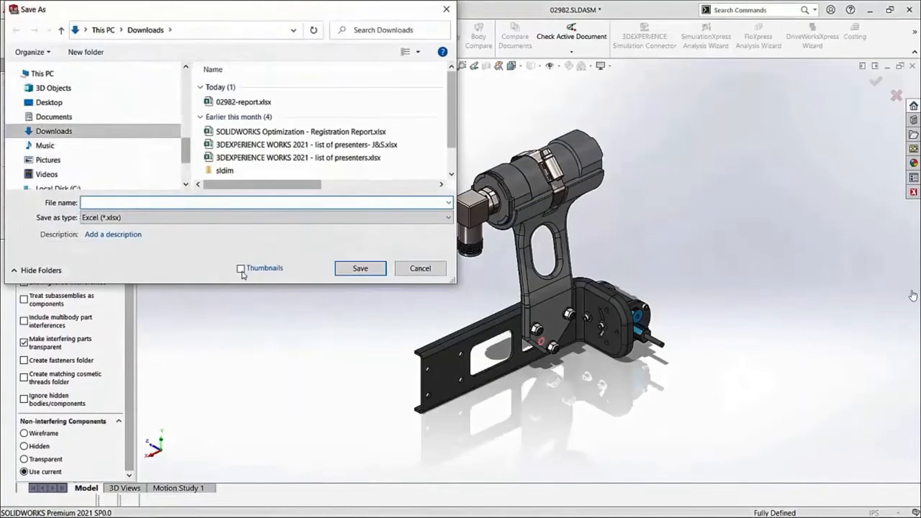
pyautogui.click(242, 270)
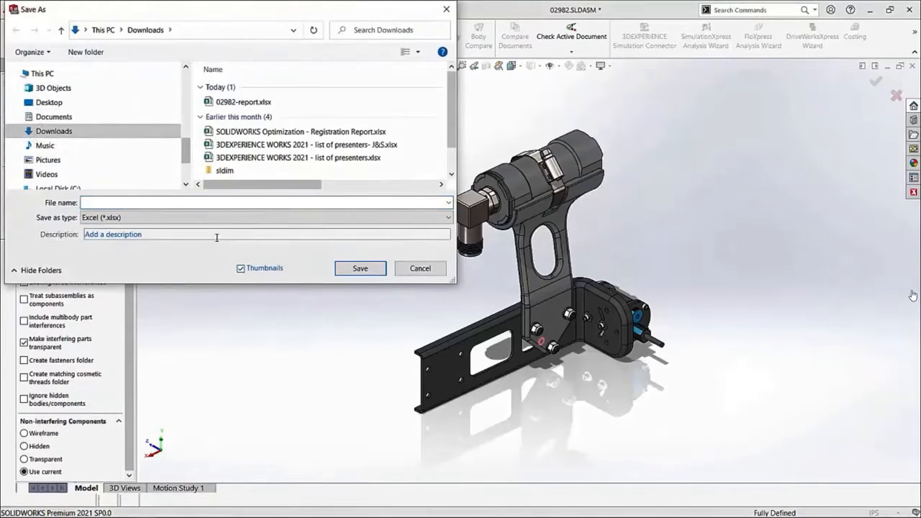
pyautogui.click(248, 104)
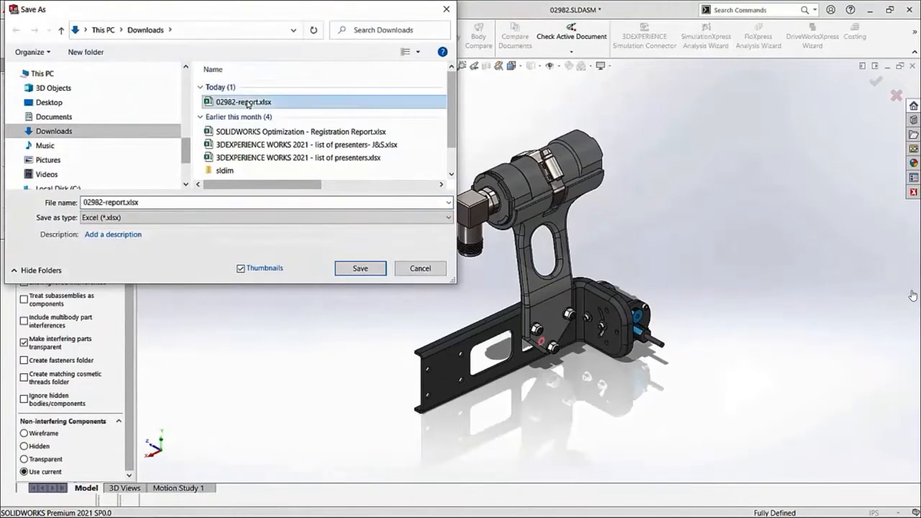
pyautogui.click(372, 270)
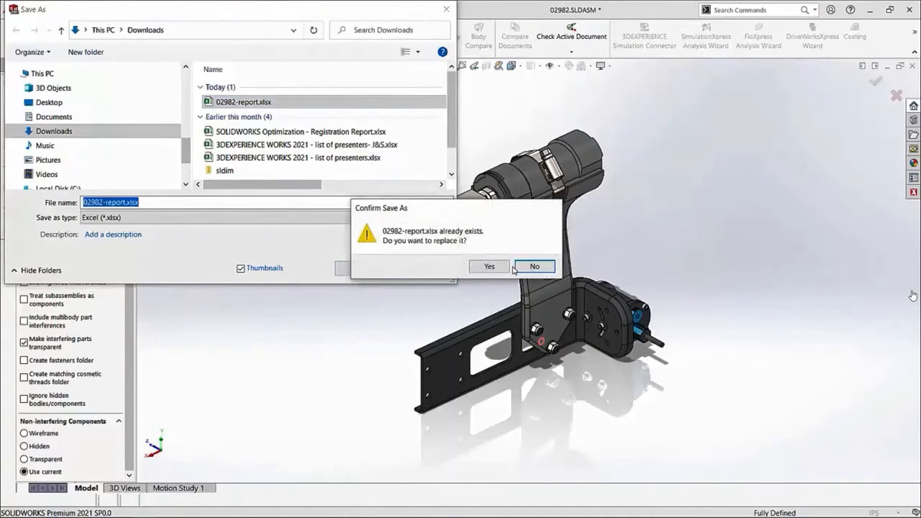
pyautogui.click(496, 267)
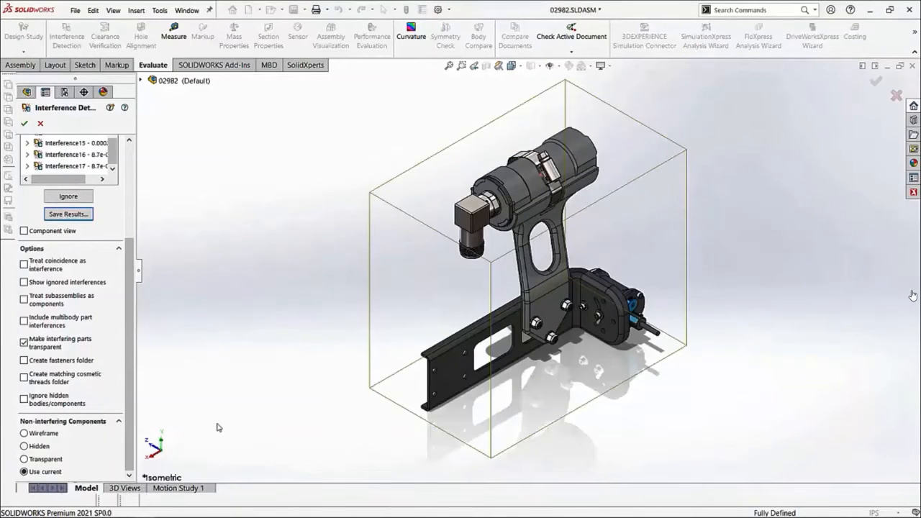
# - Switch to File Explorer and open 02982-report.xlsx from the Downloads folder in Excel
pyautogui.moveTo(95, 514)
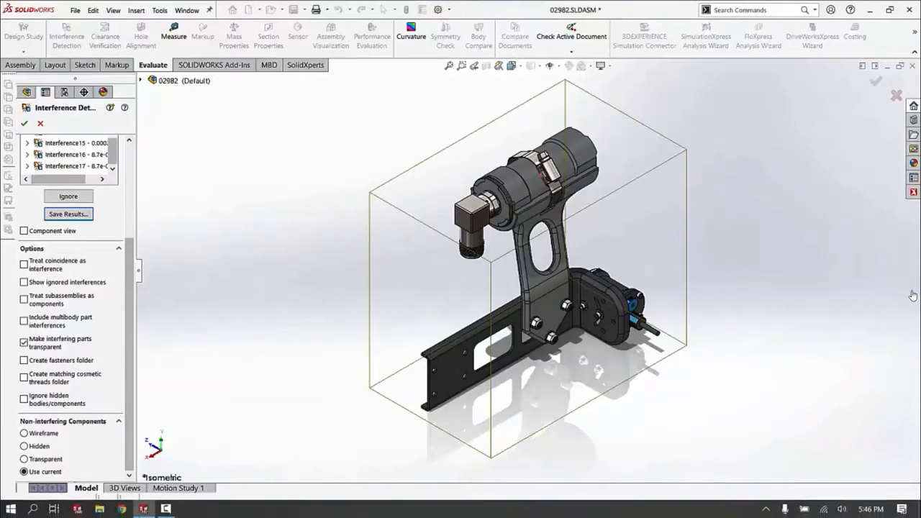
pyautogui.click(97, 510)
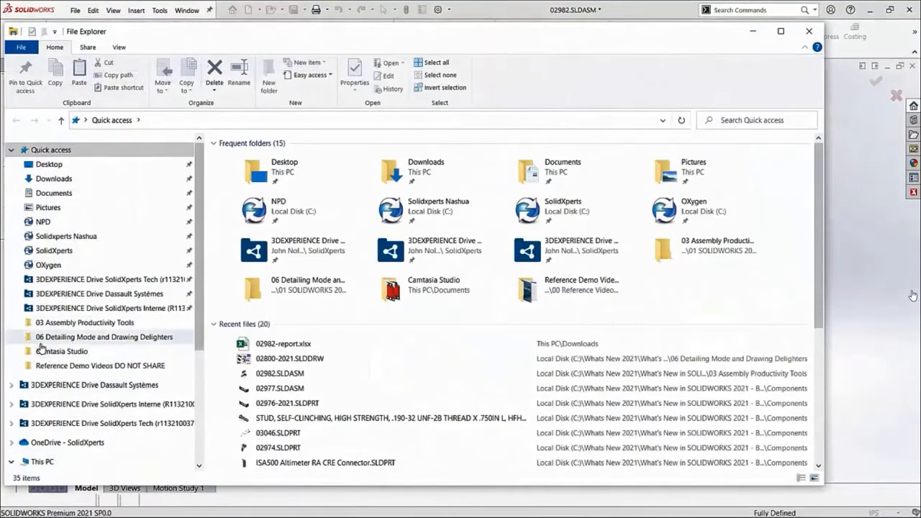
pyautogui.scroll(-2, 115, 392)
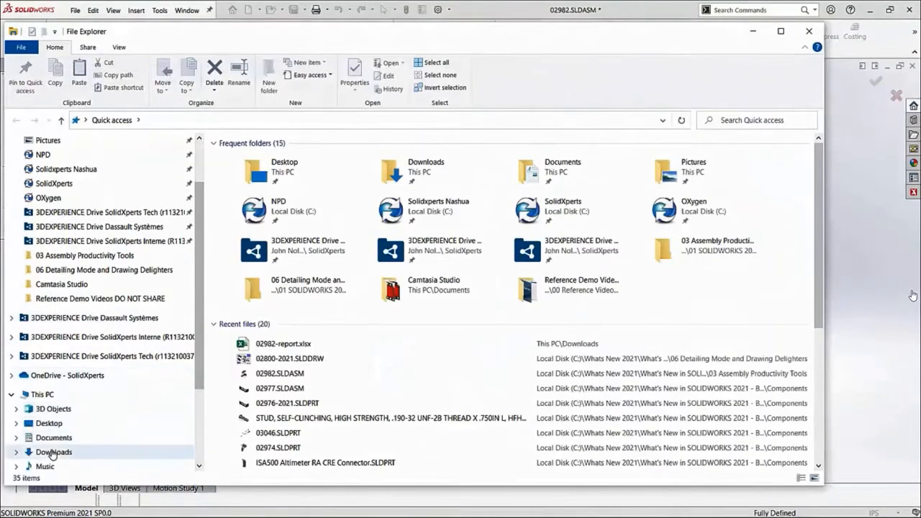
pyautogui.click(56, 452)
pyautogui.click(264, 181)
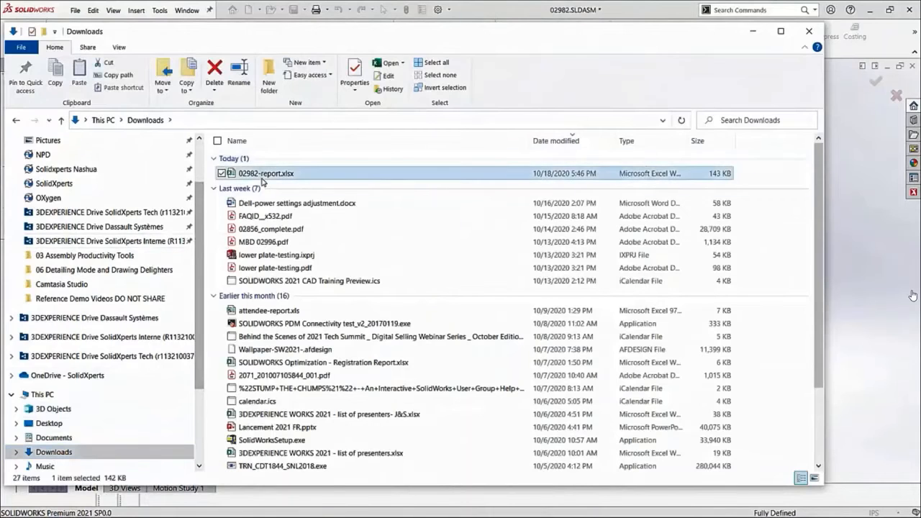
pyautogui.doubleClick(267, 178)
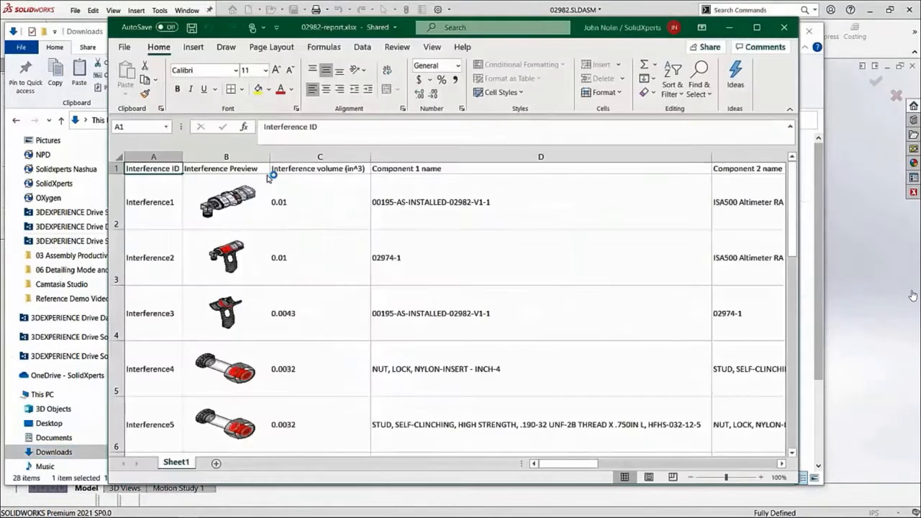
# - Review the interference previews, volumes and component names in 02982-report.xlsx down to the last listed interference
pyautogui.scroll(-5, 375, 216)
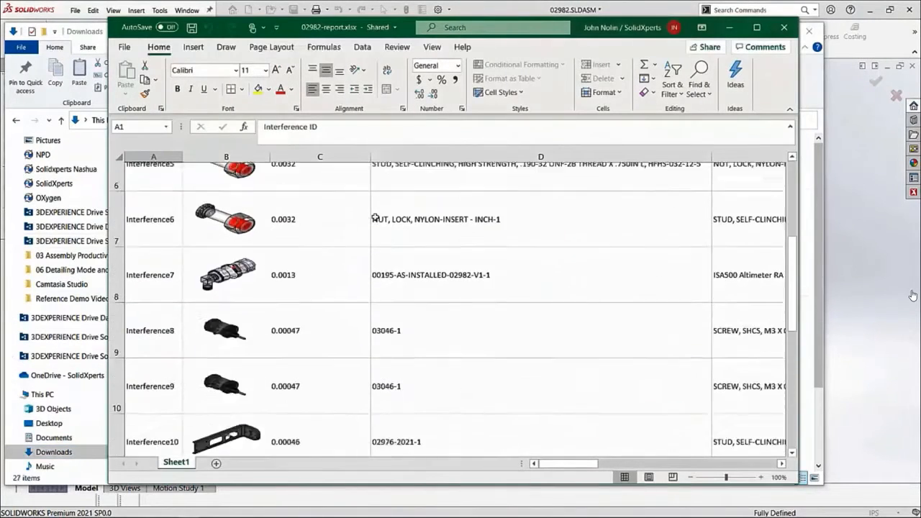
pyautogui.scroll(-1, 374, 217)
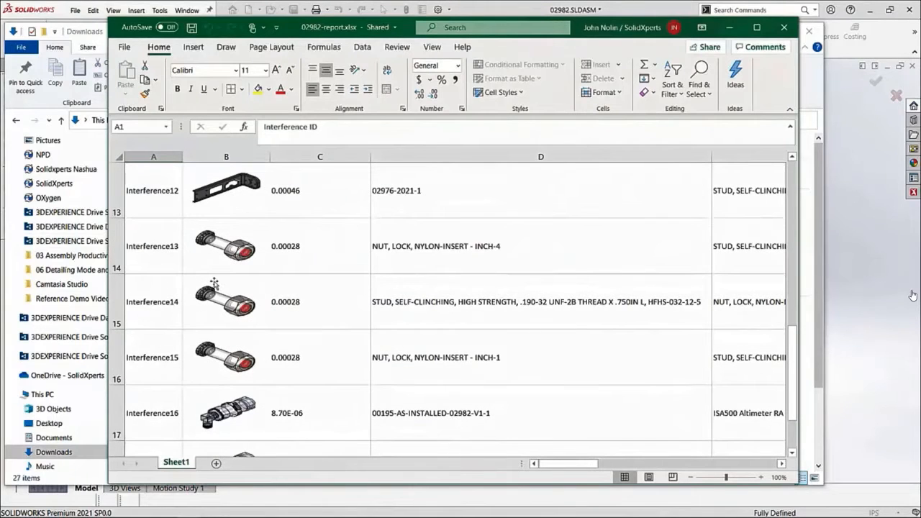
pyautogui.scroll(-2, 260, 423)
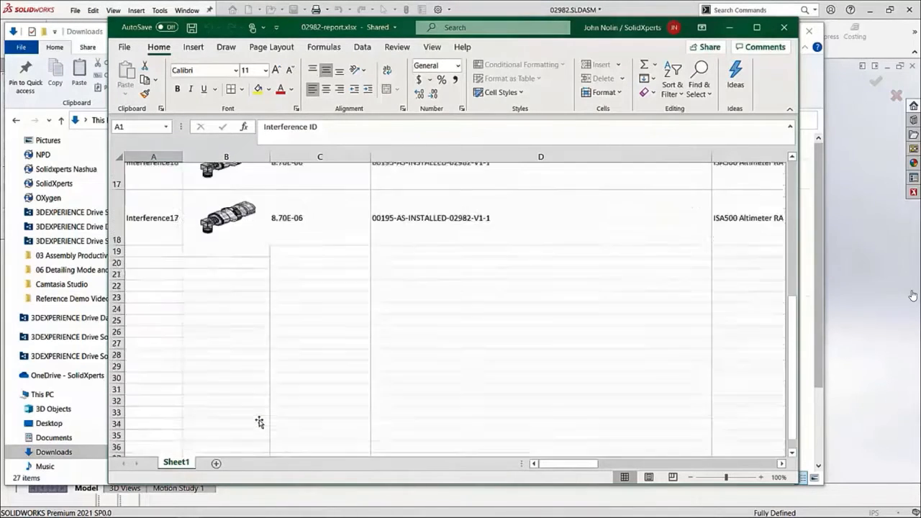
pyautogui.scroll(3, 259, 422)
pyautogui.scroll(2, 259, 420)
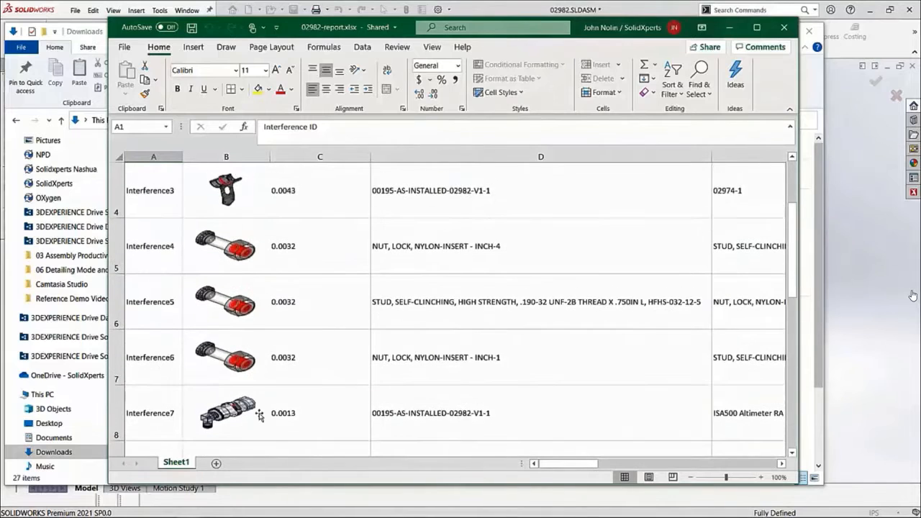
# - Close the Excel report and File Explorer, and finish Interference Detection in the 02982 assembly
pyautogui.click(784, 28)
pyautogui.click(808, 30)
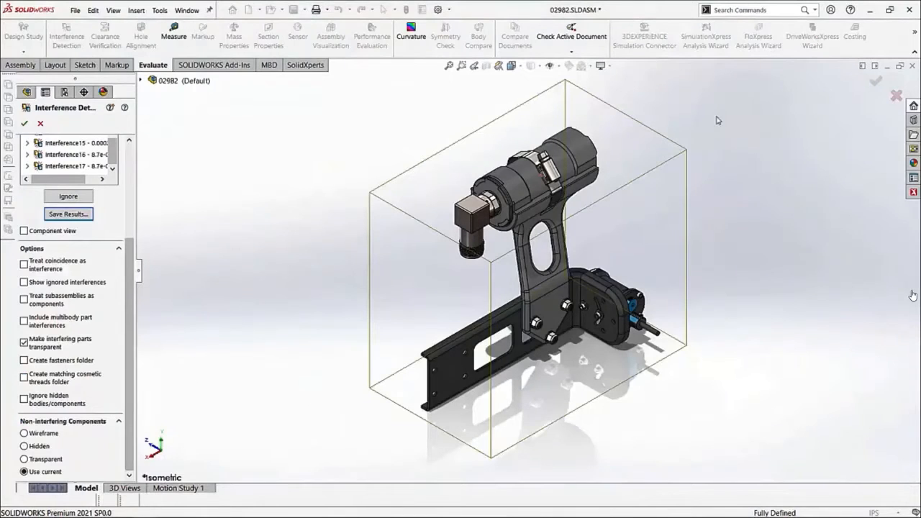
pyautogui.click(26, 124)
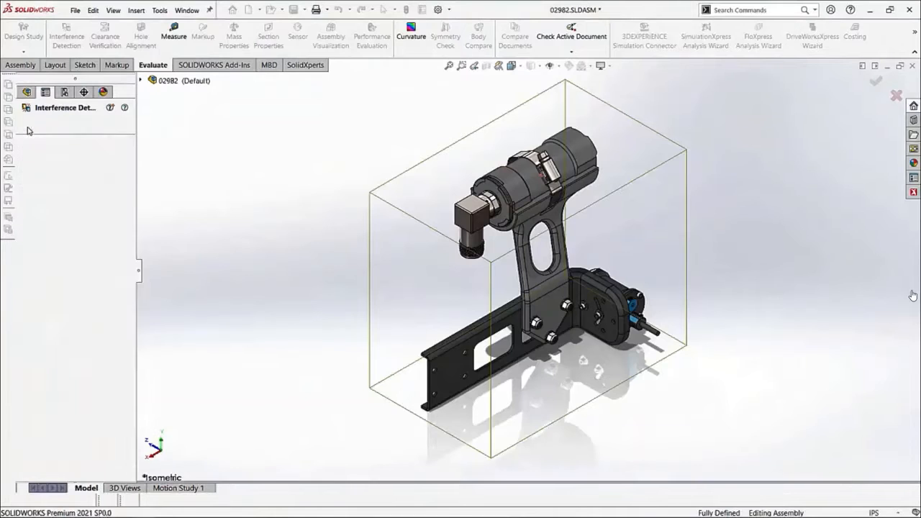
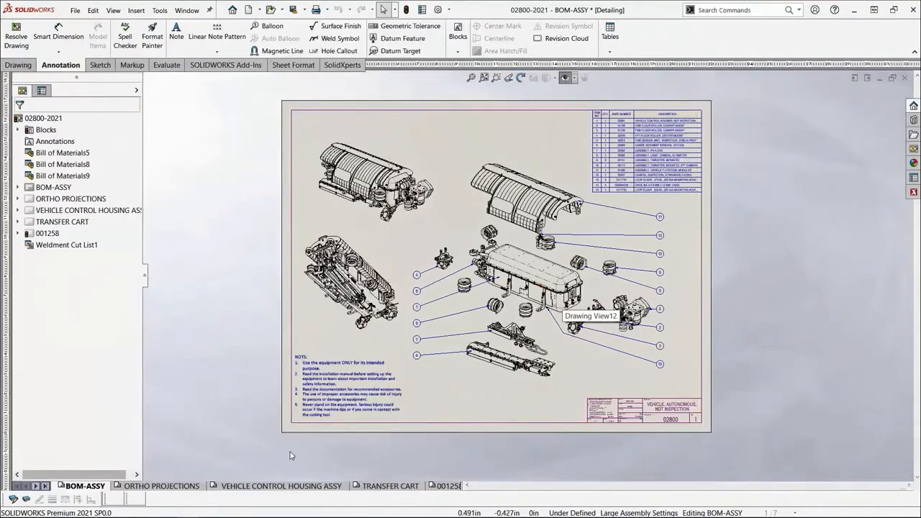
# - Show the VEHICLE CONTROL HOUSING ASSY sheet of drawing 02800-2021 and inspect its exploded view and parts table
pyautogui.click(319, 487)
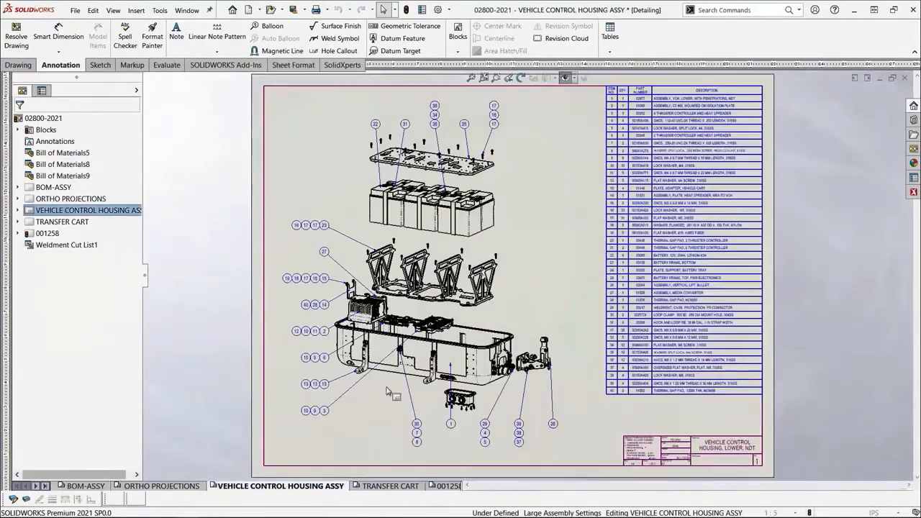
pyautogui.scroll(-3, 394, 393)
pyautogui.scroll(-2, 451, 289)
pyautogui.scroll(4, 451, 289)
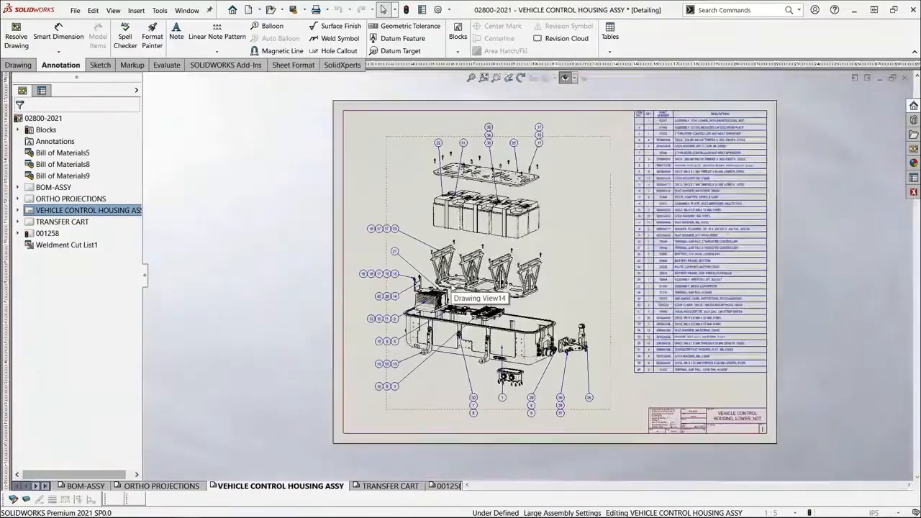
# - On sheet 001258, replace BOM with CUTLIST in note 1 so it reads "SEE CUTLIST FOR DIMENSIONS"
pyautogui.click(443, 486)
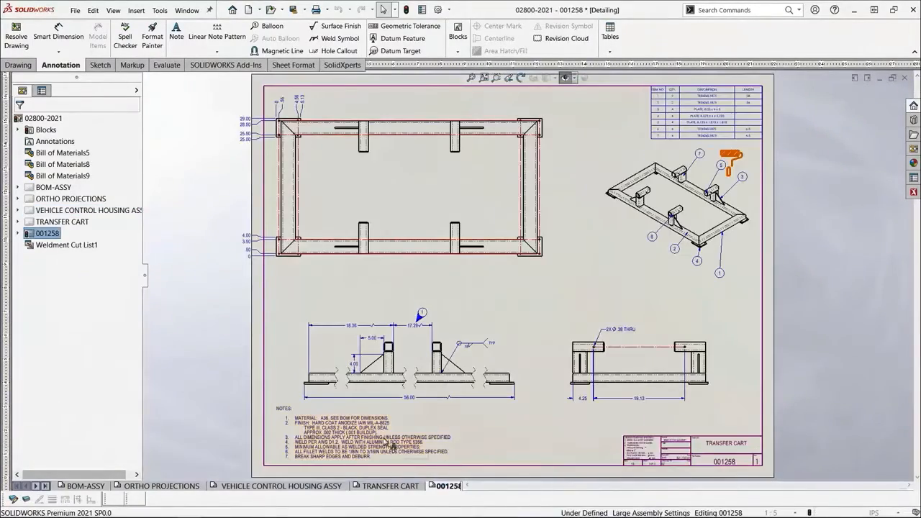
pyautogui.scroll(-3, 459, 387)
pyautogui.scroll(-2, 458, 387)
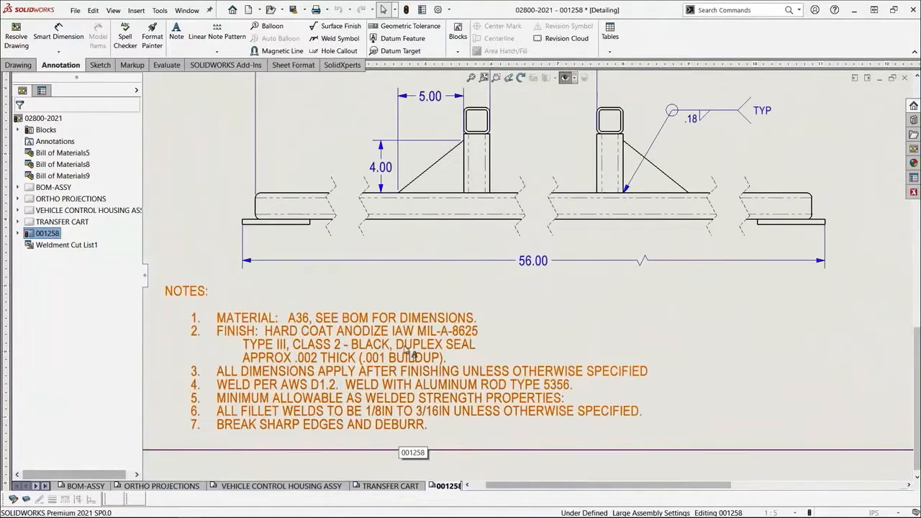
pyautogui.scroll(-2, 375, 338)
pyautogui.doubleClick(379, 325)
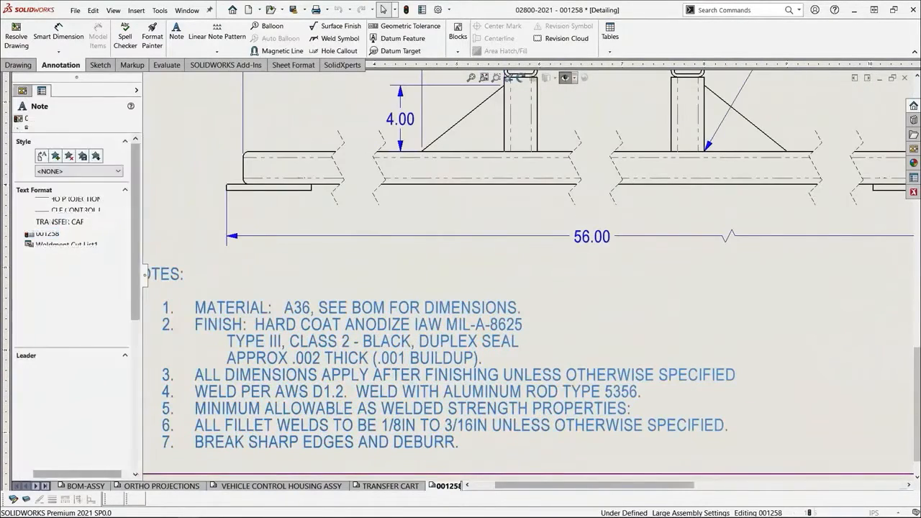
pyautogui.moveTo(384, 309); pyautogui.dragTo(355, 311)
pyautogui.write('CUTLI')
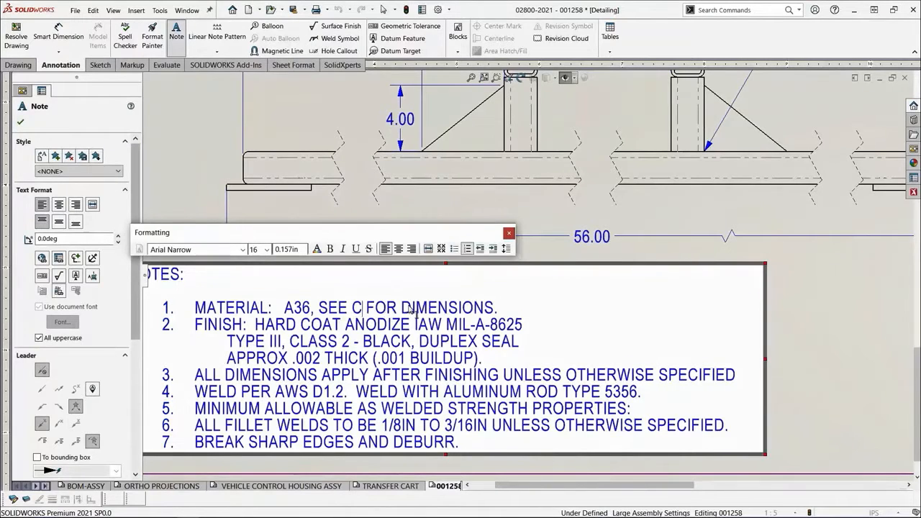
pyautogui.write('ST')
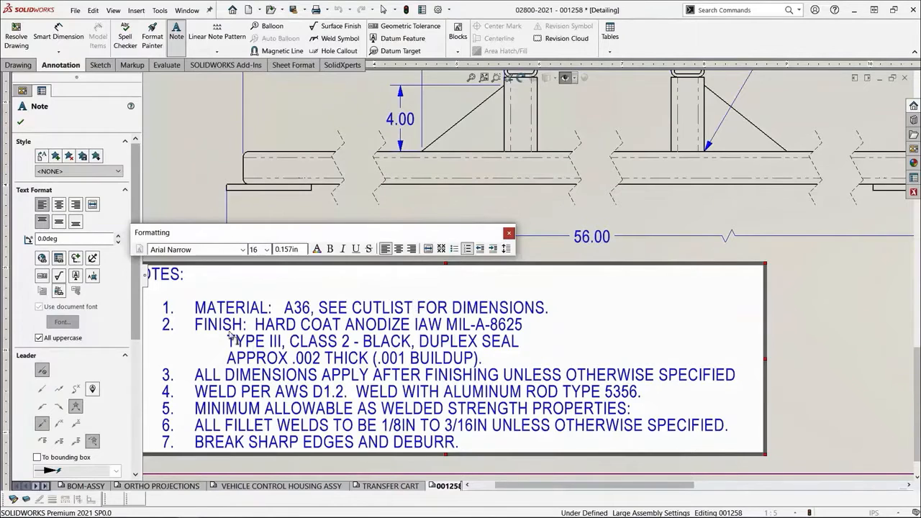
# - Delete the two continuation lines about type, class and thickness from note 2, including the leftover blank line, and finish the note
pyautogui.moveTo(228, 341); pyautogui.dragTo(484, 358)
pyautogui.press('Delete')
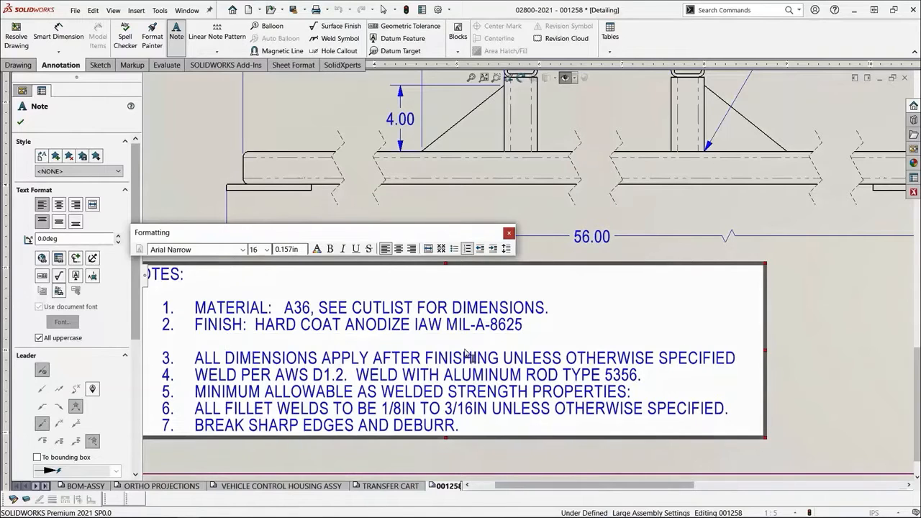
pyautogui.press('Delete')
pyautogui.click(773, 356)
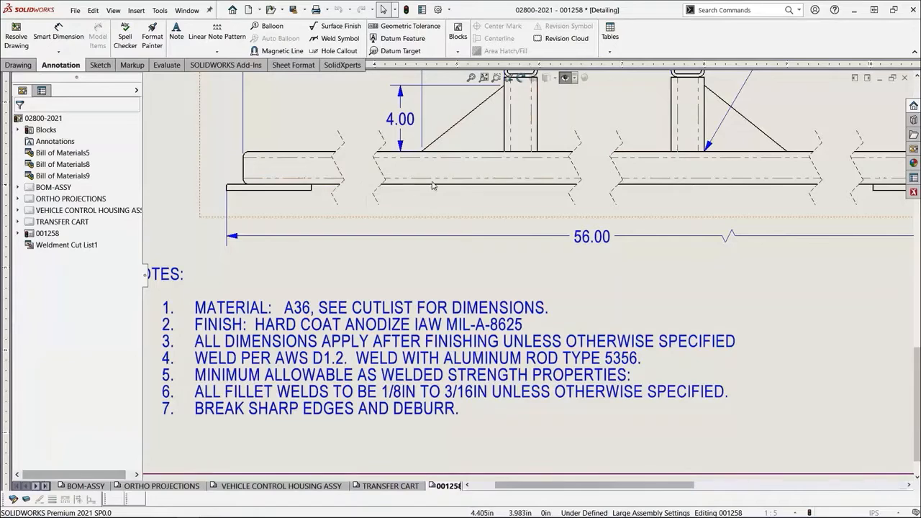
# - Break the plan view of the transfer cart frame with three vertical zigzag breaks: one between the crossmembers and one on either side
pyautogui.press('z')
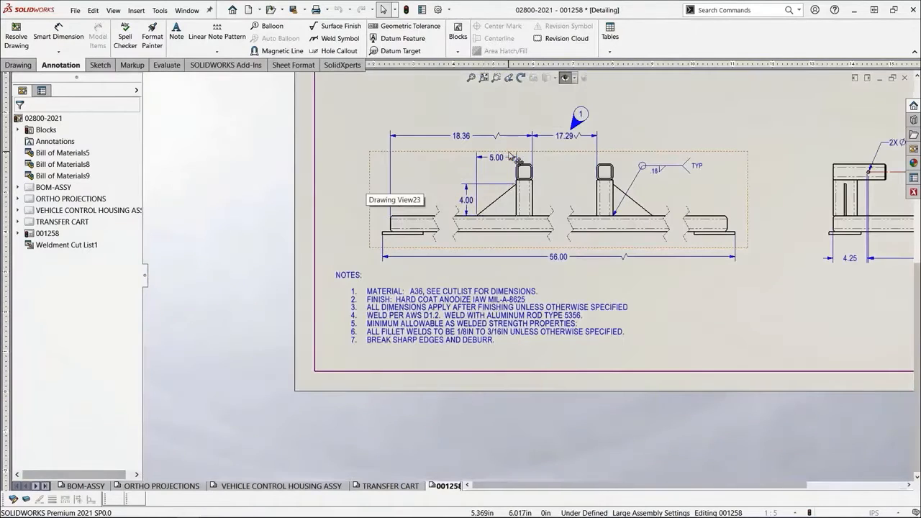
pyautogui.moveTo(476, 210)
pyautogui.mouseDown(button='middle')
pyautogui.moveTo(482, 287)
pyautogui.moveTo(364, 516)
pyautogui.mouseUp(button='middle')
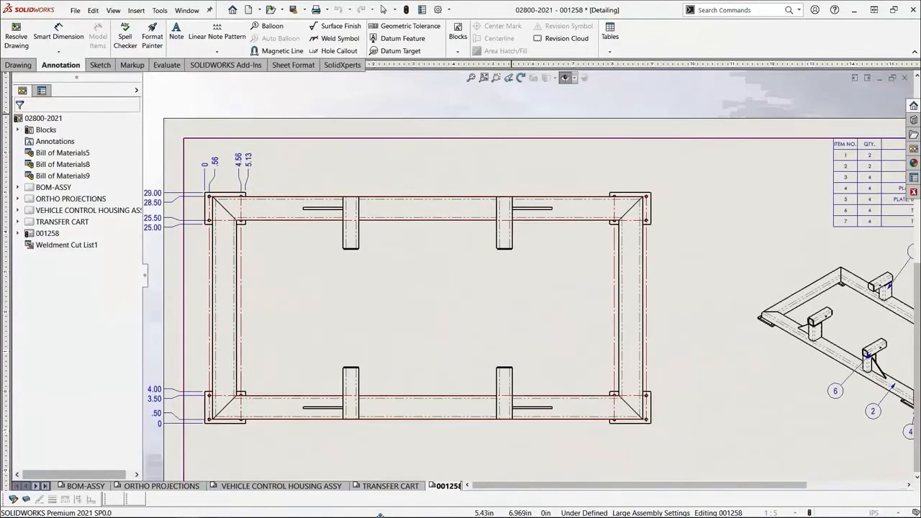
pyautogui.click(449, 187)
pyautogui.press('s')
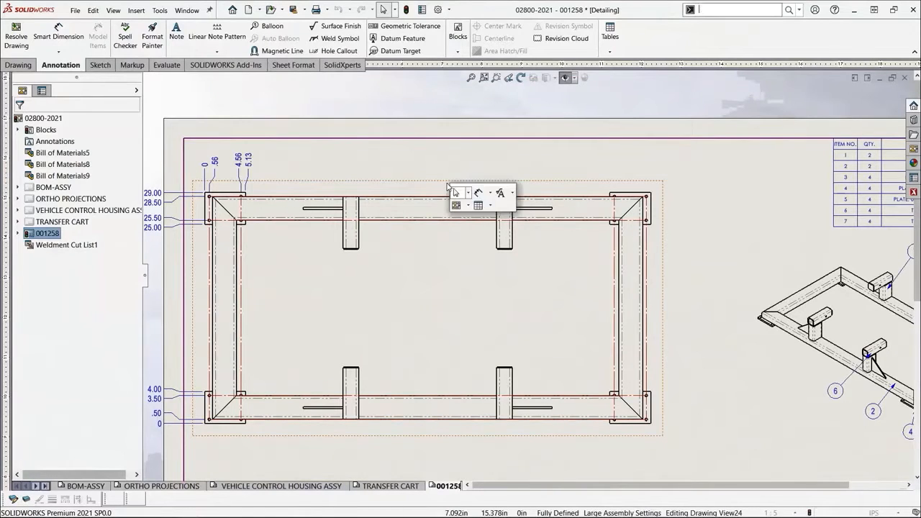
pyautogui.click(469, 207)
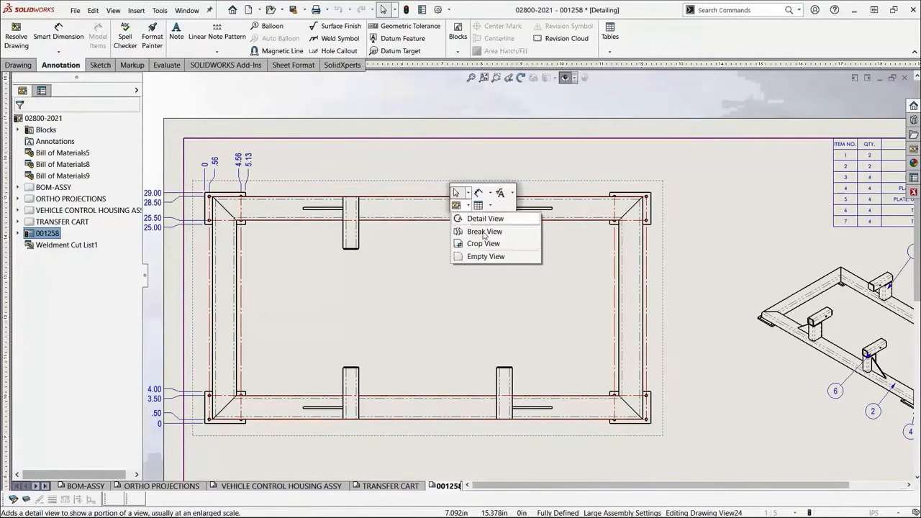
pyautogui.click(484, 231)
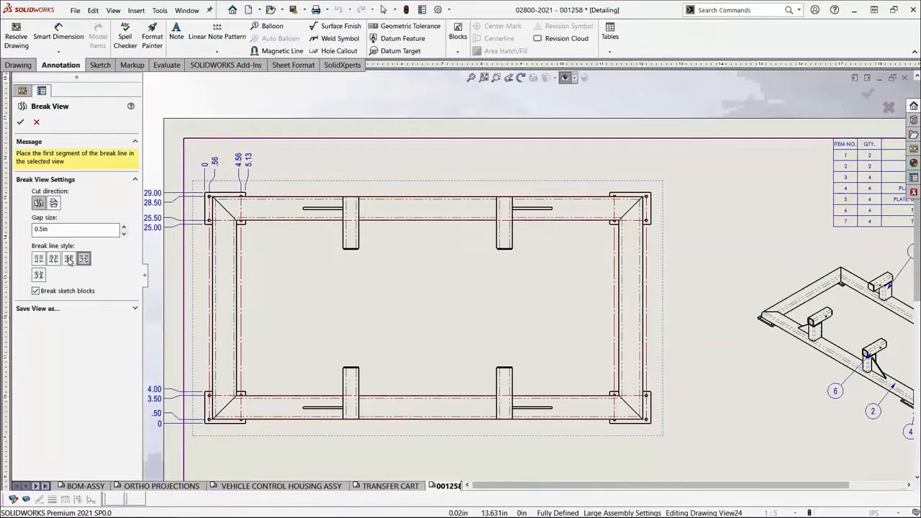
pyautogui.click(69, 259)
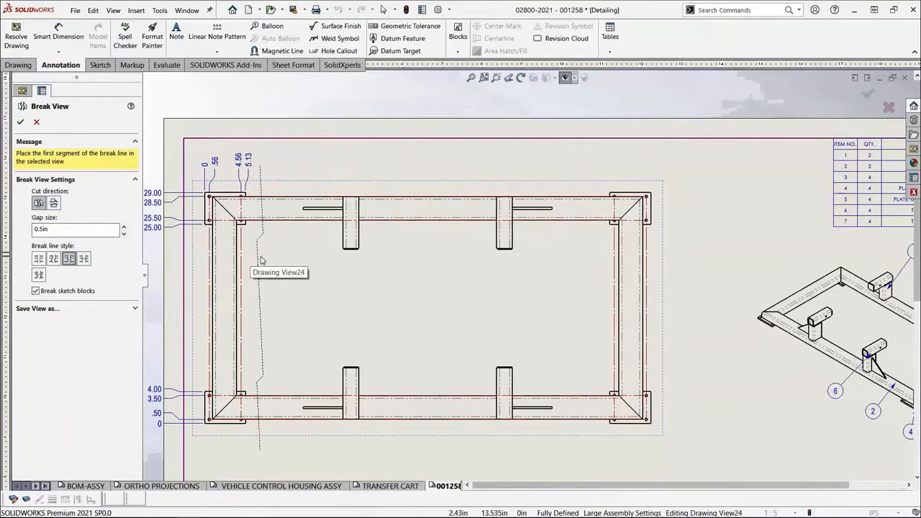
pyautogui.click(255, 260)
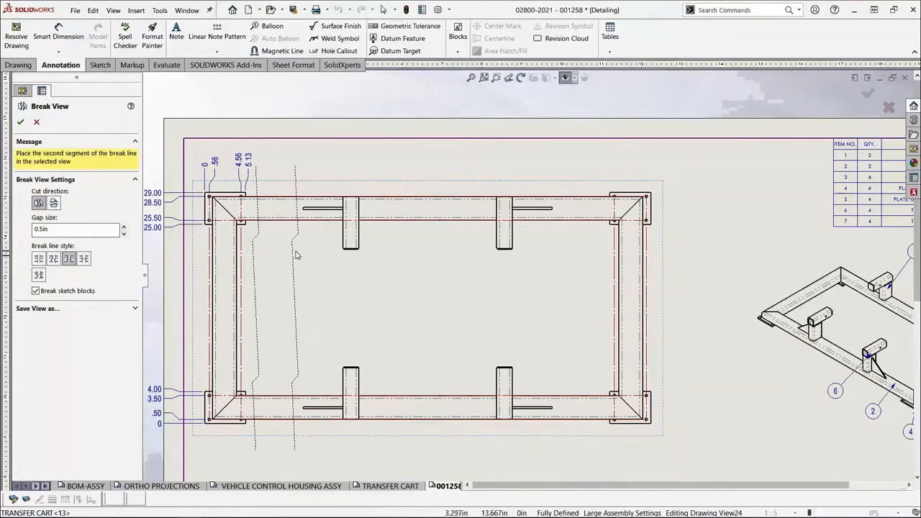
pyautogui.click(295, 251)
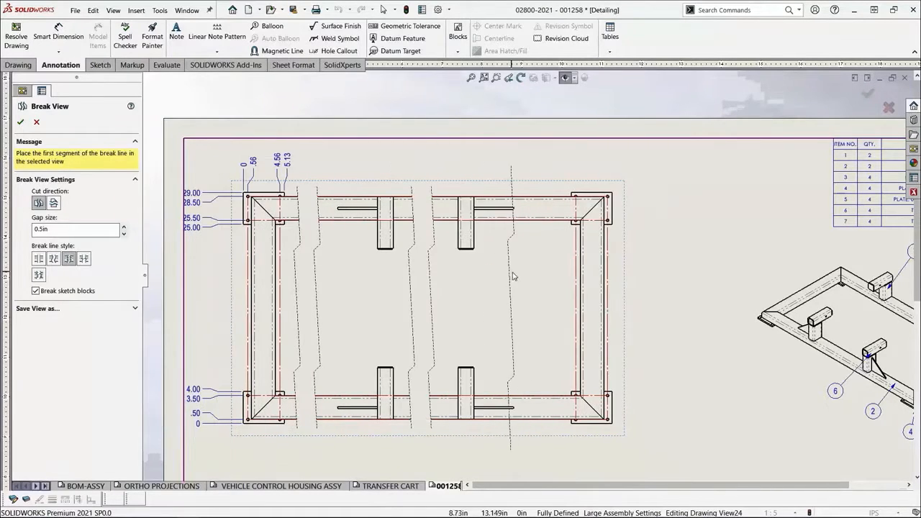
pyautogui.click(518, 275)
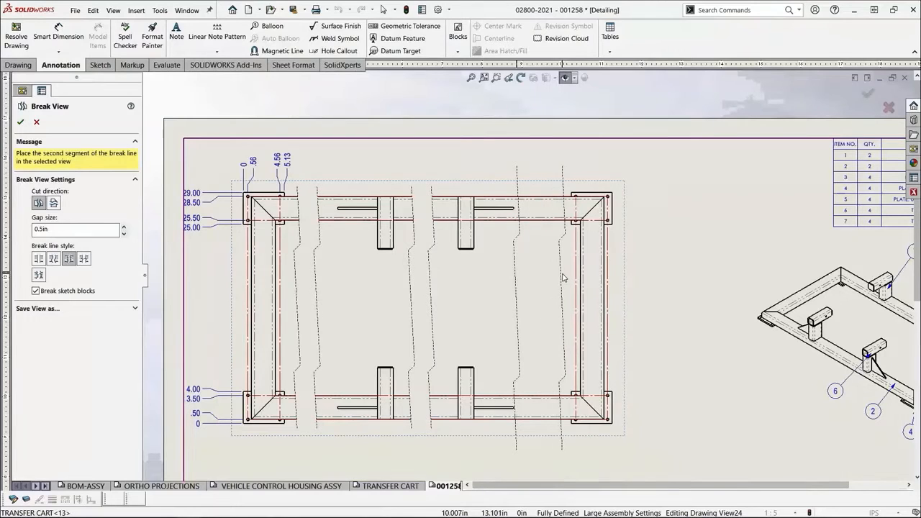
pyautogui.click(561, 273)
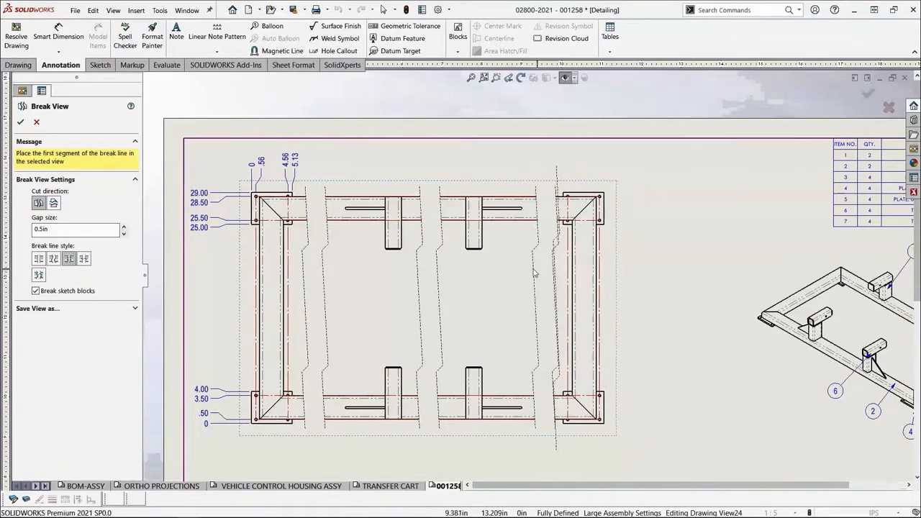
pyautogui.press('Escape')
# - Extend the plan view's horizontal ordinate dimensions from 0 to the far corner plate's two outer edges and both hole centerlines
pyautogui.scroll(-3, 323, 173)
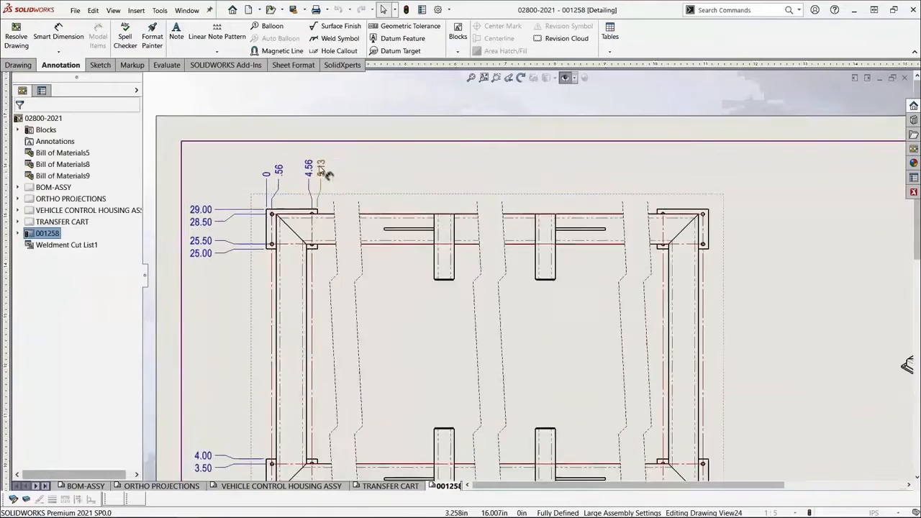
pyautogui.scroll(2, 442, 207)
pyautogui.scroll(-2, 522, 207)
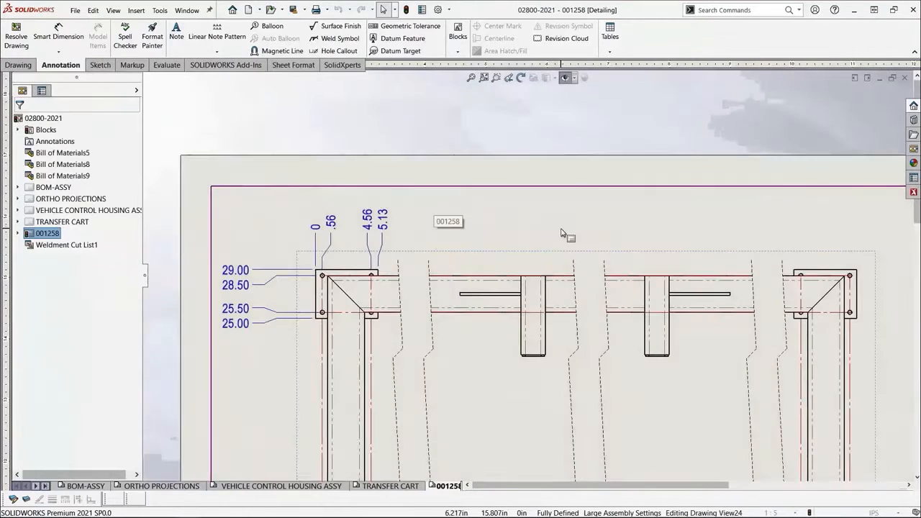
pyautogui.click(284, 231)
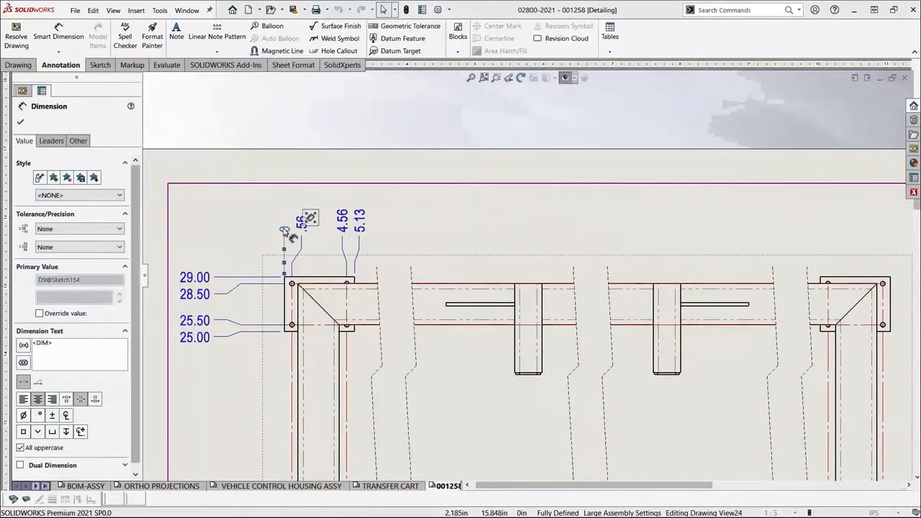
pyautogui.rightClick(285, 231)
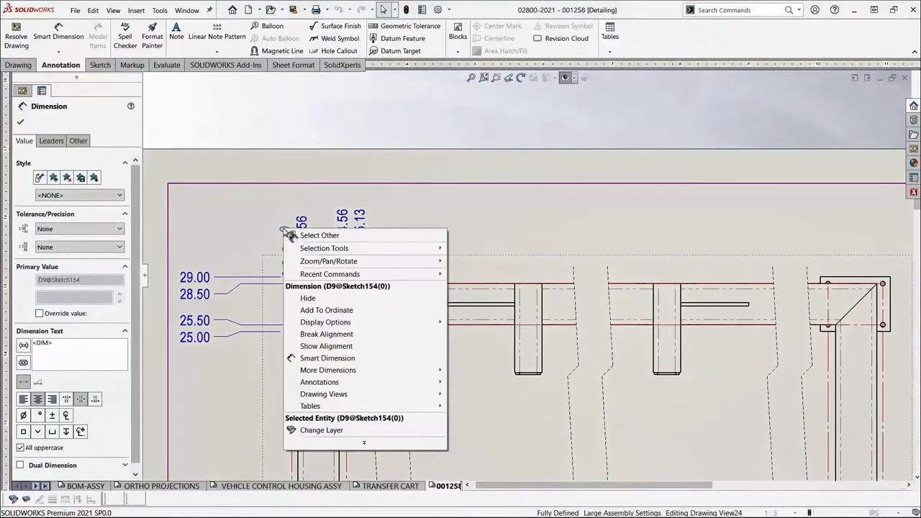
pyautogui.click(326, 310)
pyautogui.click(824, 285)
pyautogui.click(827, 298)
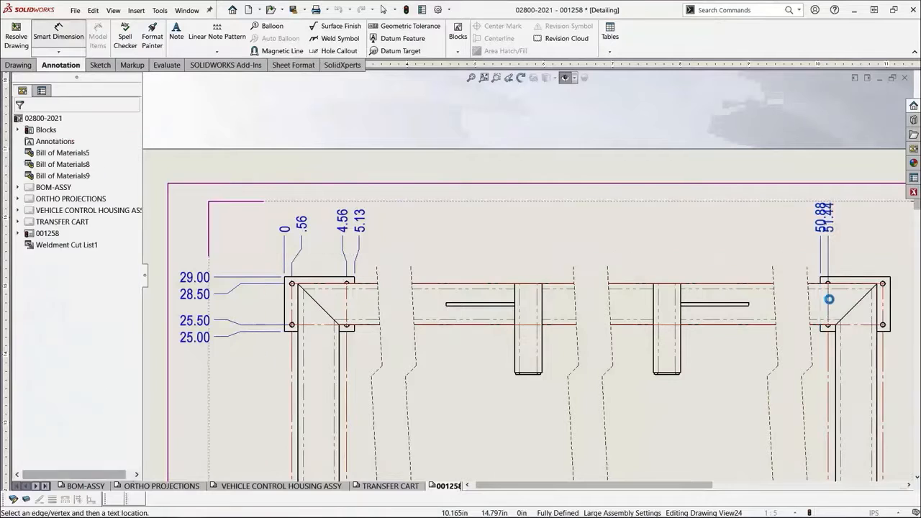
pyautogui.click(885, 301)
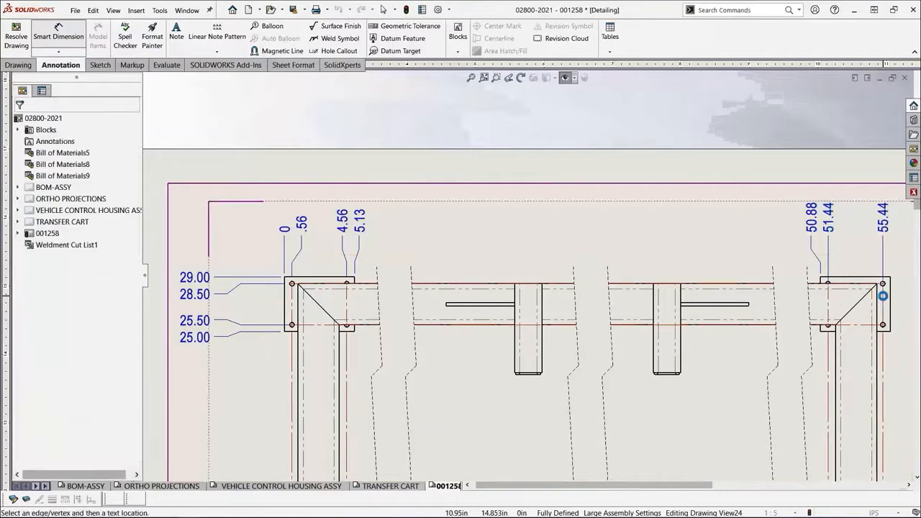
pyautogui.click(891, 299)
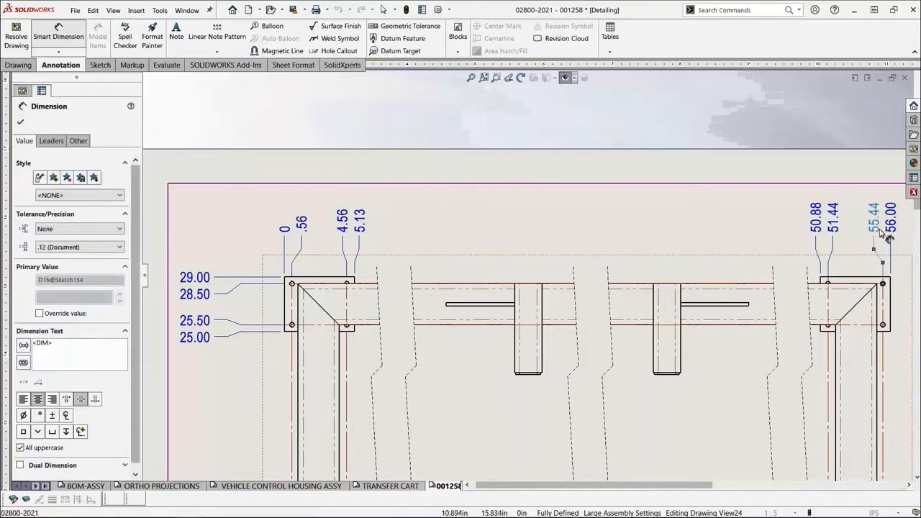
pyautogui.press('Escape')
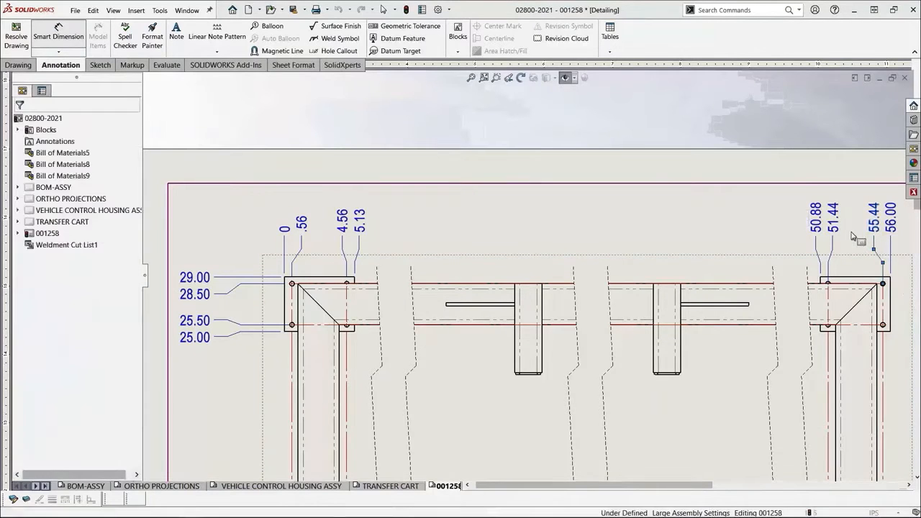
pyautogui.moveTo(734, 426)
pyautogui.mouseDown(button='middle')
pyautogui.moveTo(590, 247)
pyautogui.moveTo(371, 75)
pyautogui.mouseUp(button='middle')
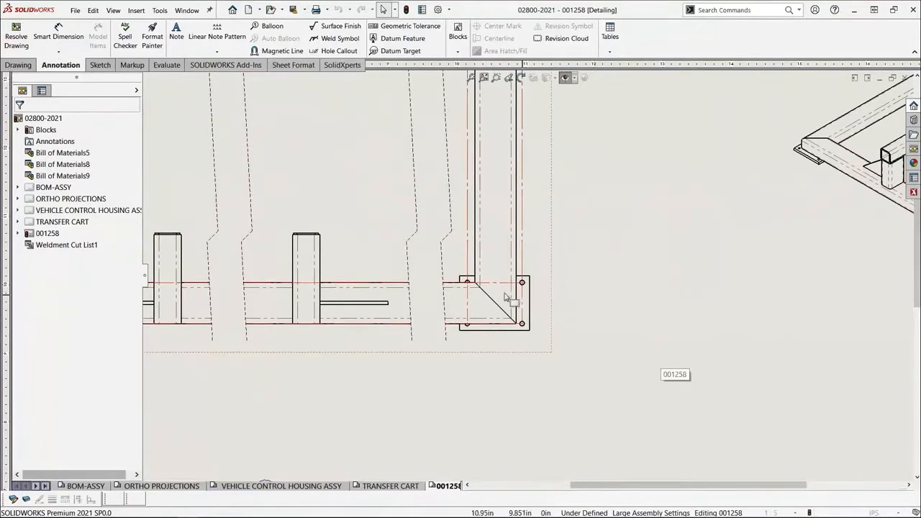
# - Create a circular detail view of the plan view's near corner plate, circle radius about 4.19 in, placed in the open space beside it
pyautogui.click(523, 332)
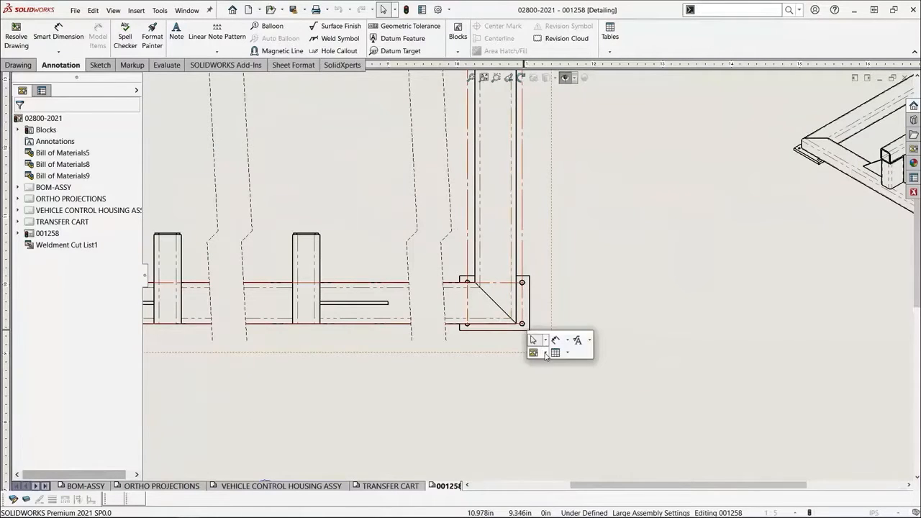
pyautogui.click(544, 352)
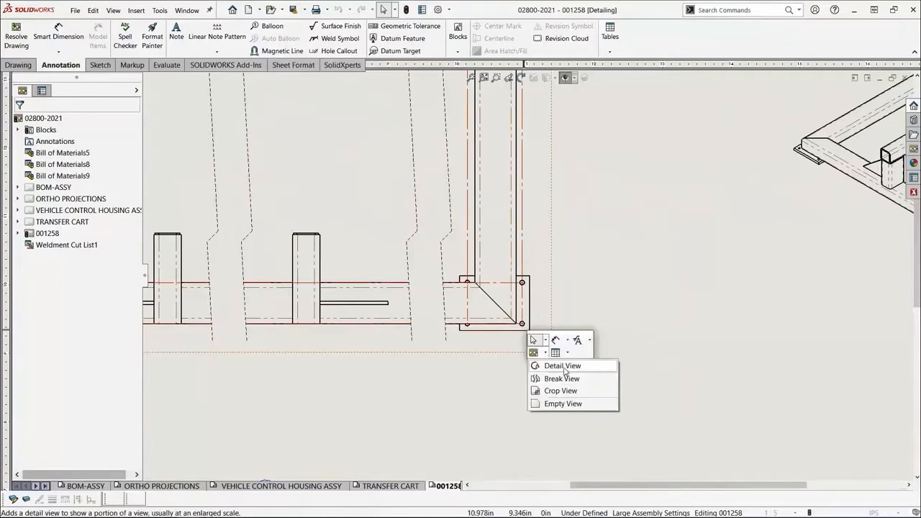
pyautogui.click(564, 366)
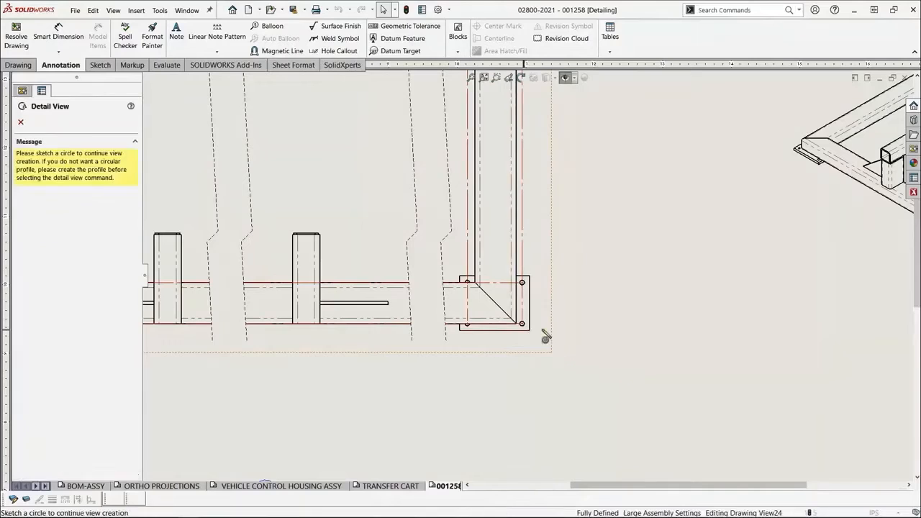
pyautogui.click(497, 305)
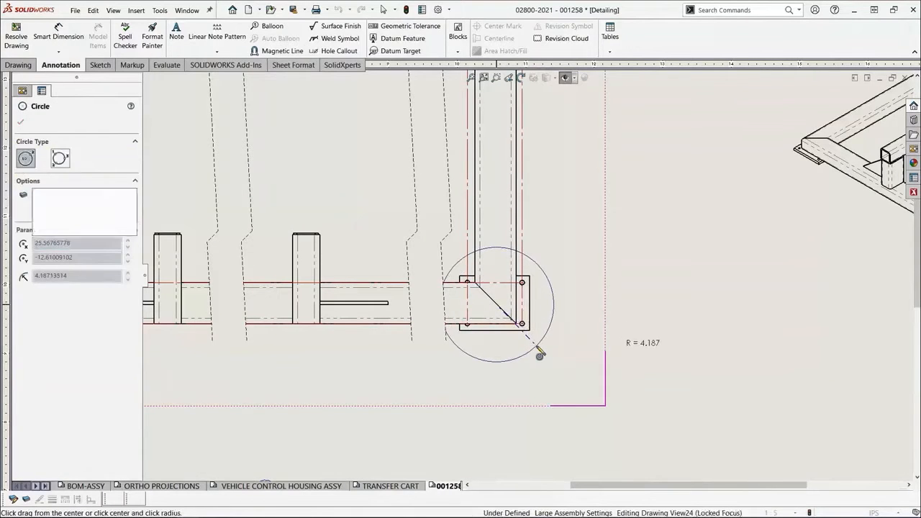
pyautogui.click(539, 353)
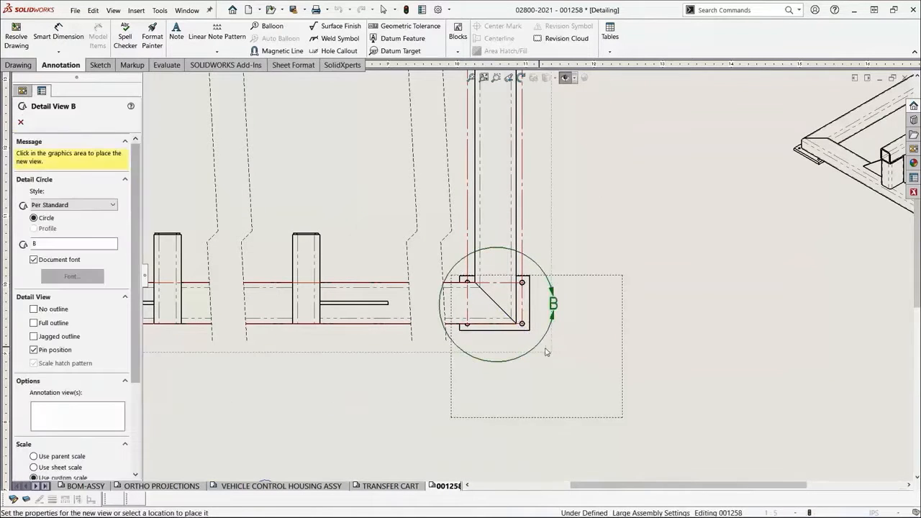
pyautogui.click(699, 333)
pyautogui.scroll(2, 703, 421)
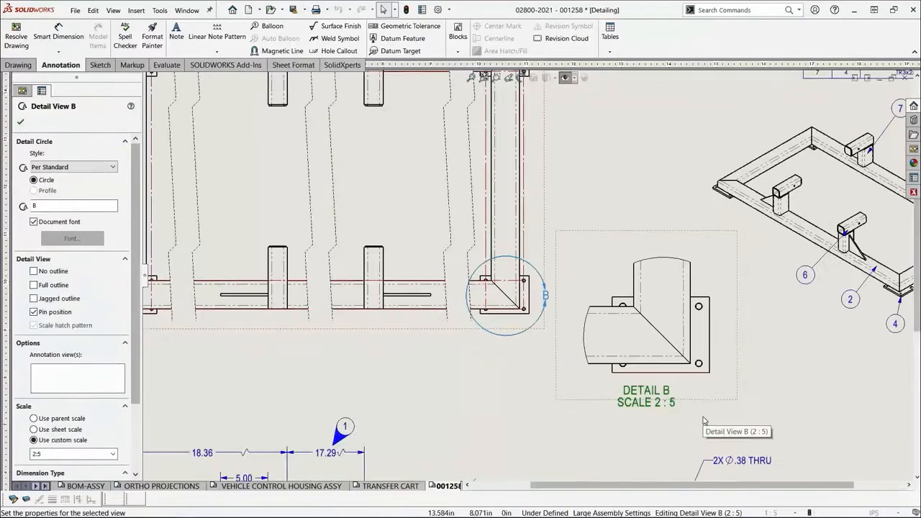
# - Move the new detail view's label lower, clear of the corner plate geometry, and finish editing the view
pyautogui.moveTo(648, 397); pyautogui.dragTo(663, 418)
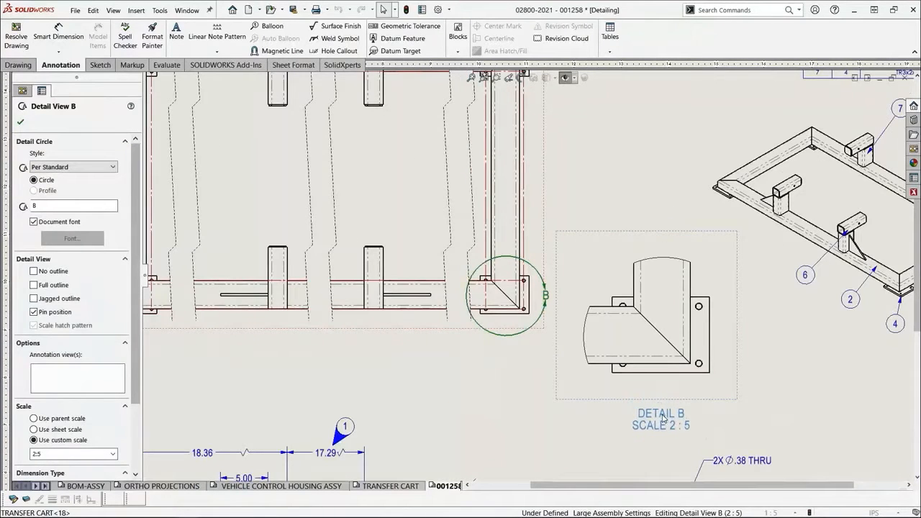
pyautogui.click(662, 419)
pyautogui.press('Escape')
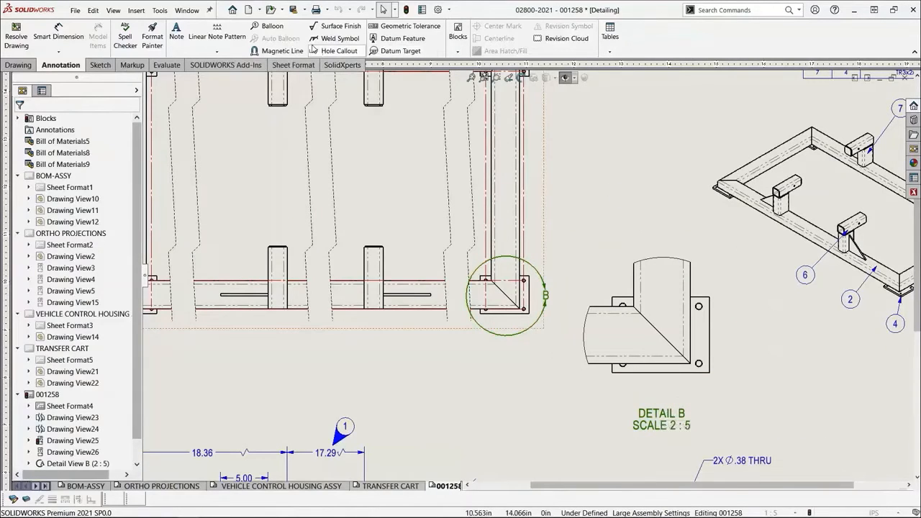
# - Add a hole callout to the corner plate's lower outer tapped hole in the detail view, with its text below the plate
pyautogui.click(330, 52)
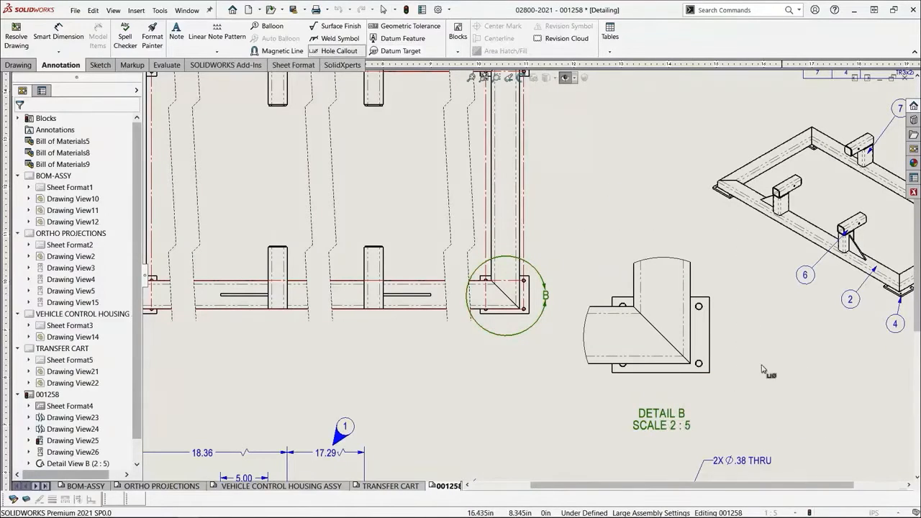
pyautogui.click(698, 363)
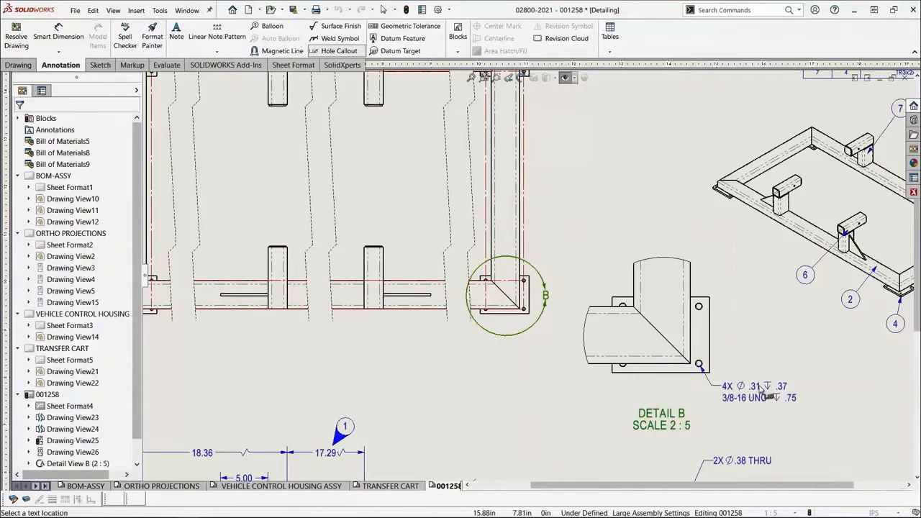
pyautogui.click(760, 390)
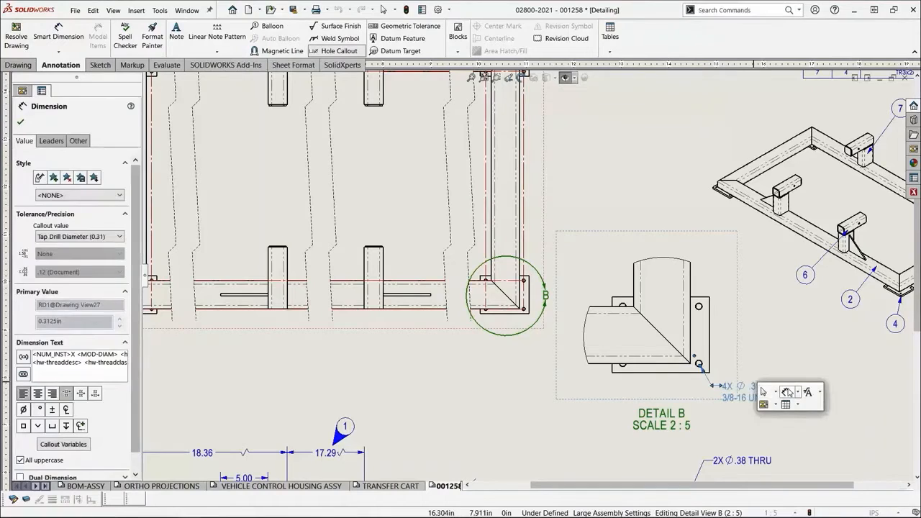
# - Dimension the outer edge lengths of the vertical and horizontal tubes in the detail view, placing the dimensions outside the corner plate
pyautogui.click(787, 392)
pyautogui.click(689, 320)
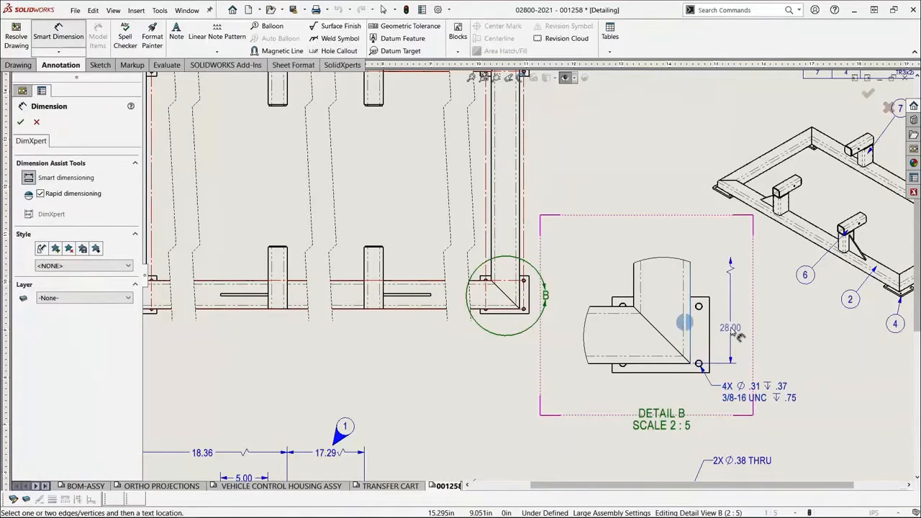
pyautogui.click(734, 331)
pyautogui.click(664, 364)
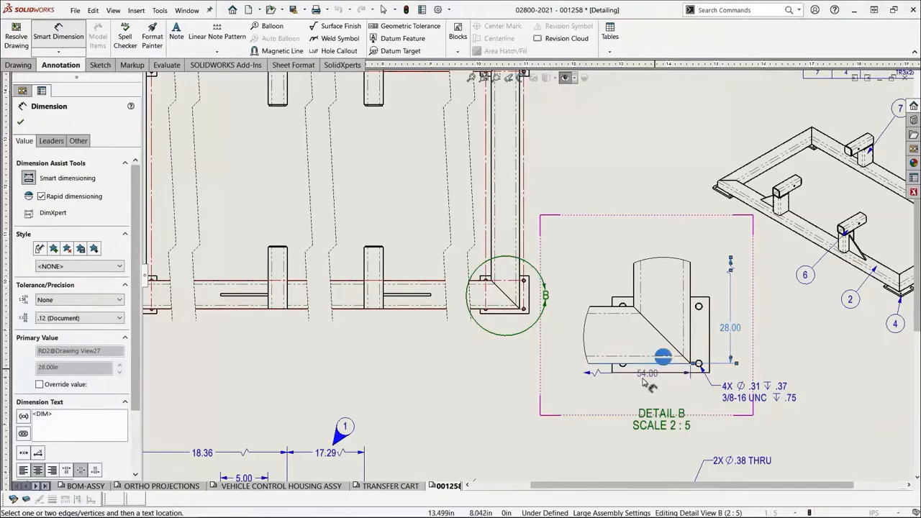
pyautogui.click(643, 390)
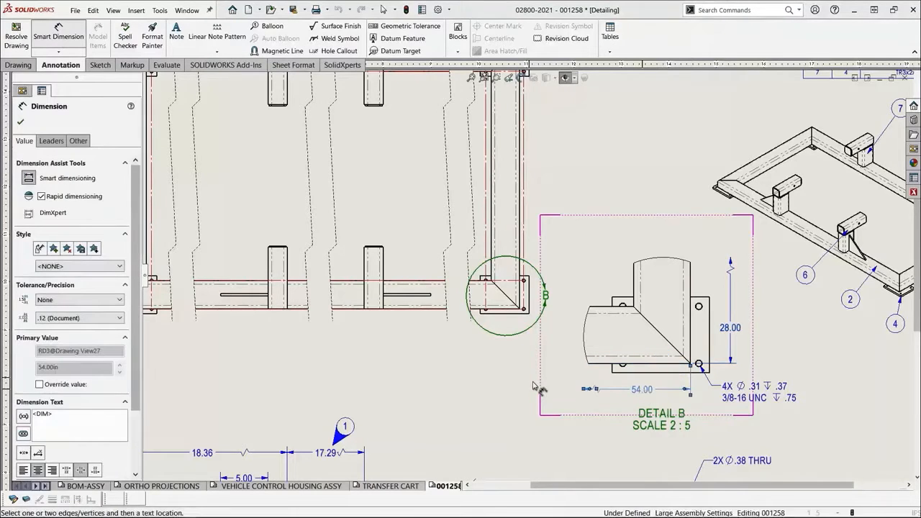
pyautogui.press('Escape')
# - Set the hole spacing dimension in the end view to three-decimal precision (.123) with a symmetric tolerance of 0.01 in
pyautogui.moveTo(815, 454)
pyautogui.mouseDown(button='middle')
pyautogui.moveTo(573, 187)
pyautogui.moveTo(543, 172)
pyautogui.mouseUp(button='middle')
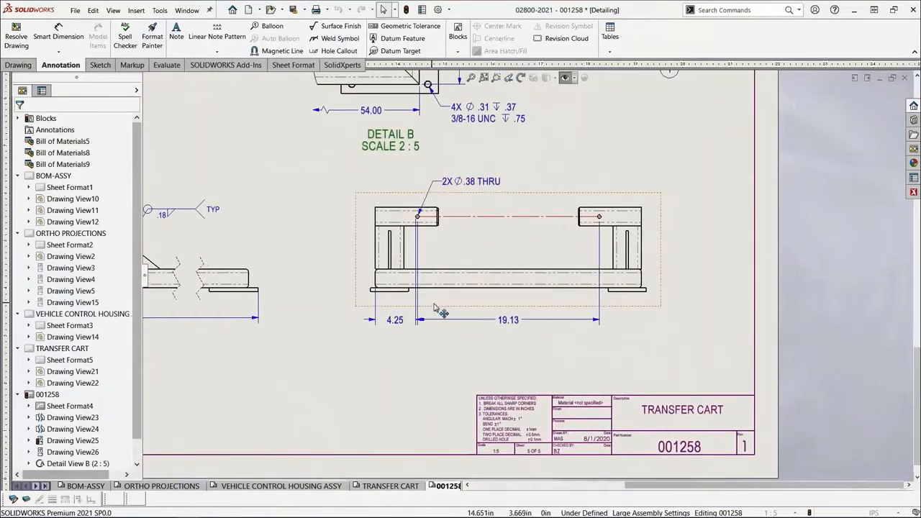
pyautogui.scroll(-2, 393, 317)
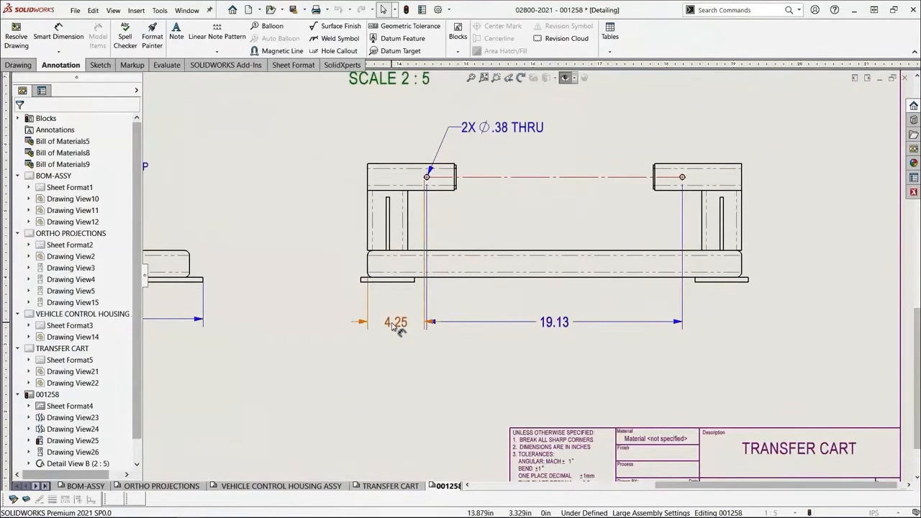
pyautogui.click(565, 329)
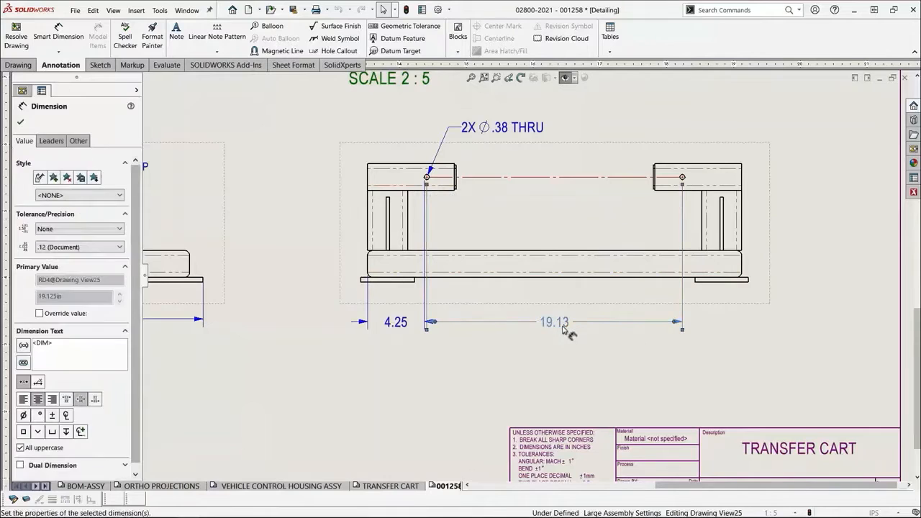
pyautogui.click(119, 248)
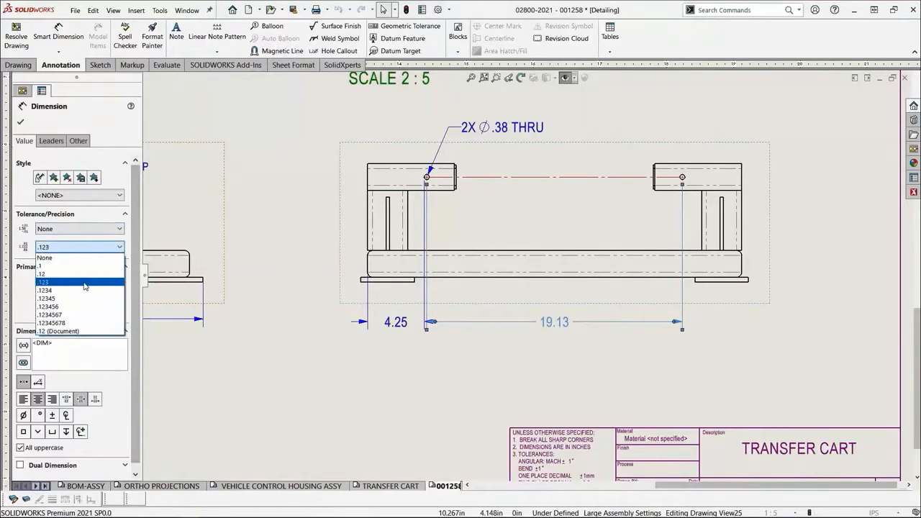
pyautogui.click(85, 283)
pyautogui.click(121, 231)
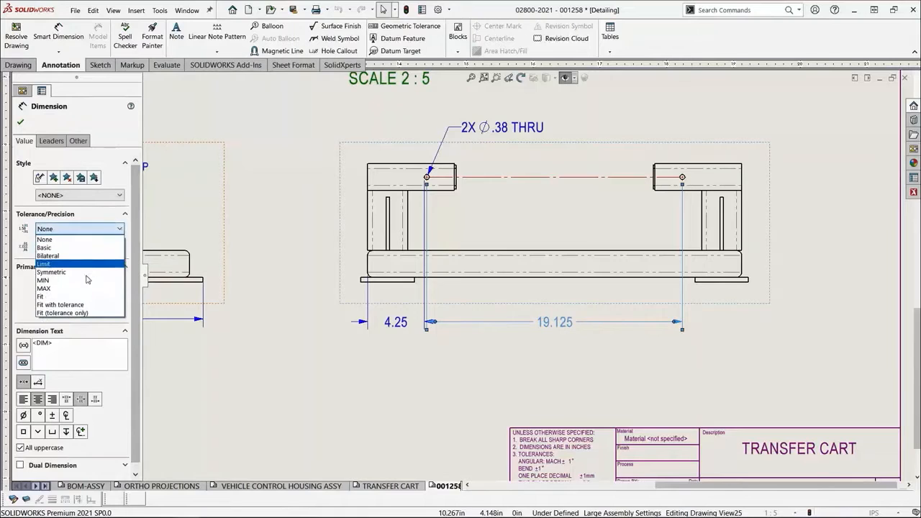
pyautogui.click(88, 275)
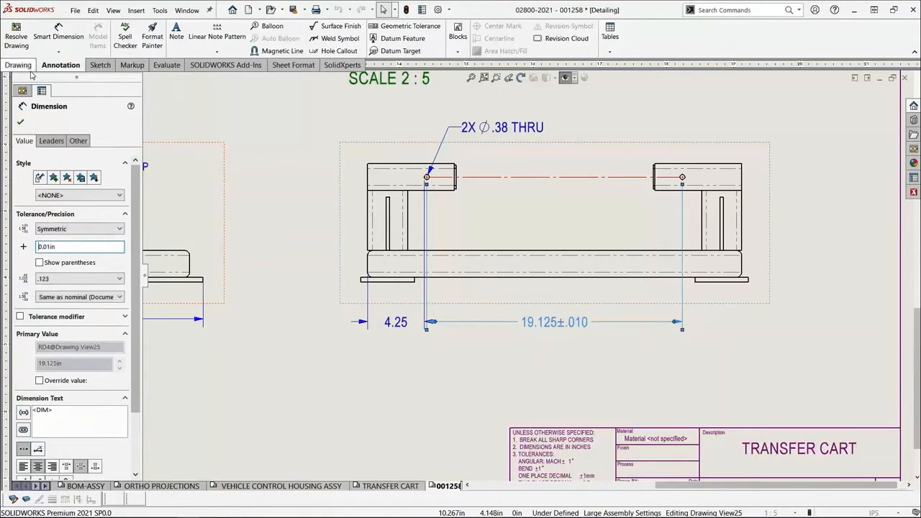
pyautogui.click(20, 123)
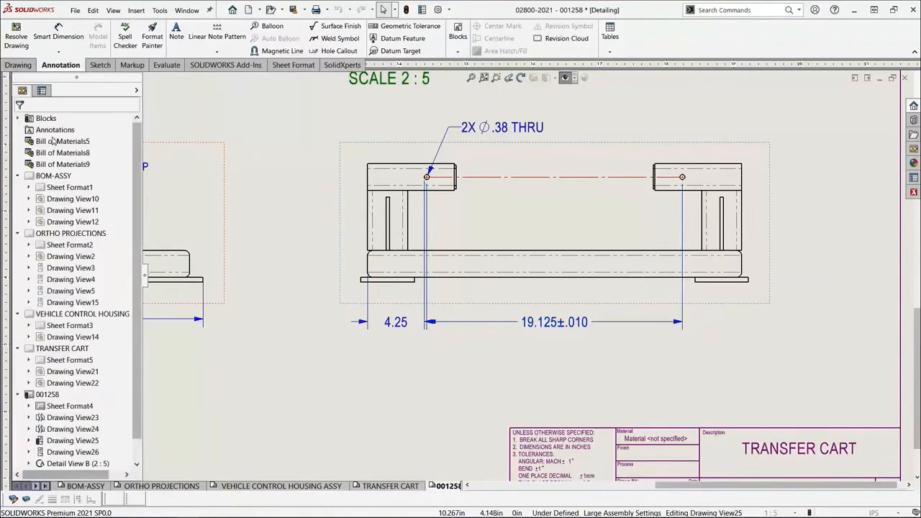
# - Set the first arc condition of the edge-to-hole dimension in the end view to Center
pyautogui.click(396, 322)
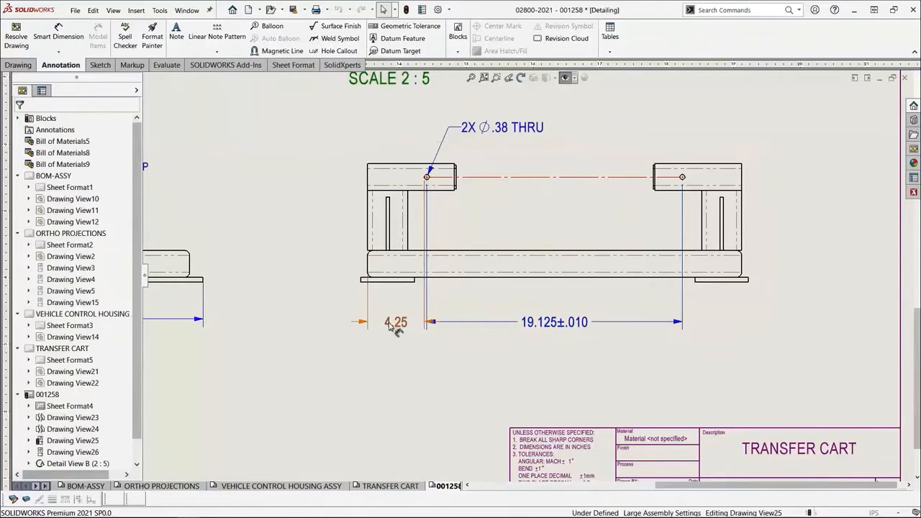
pyautogui.click(60, 143)
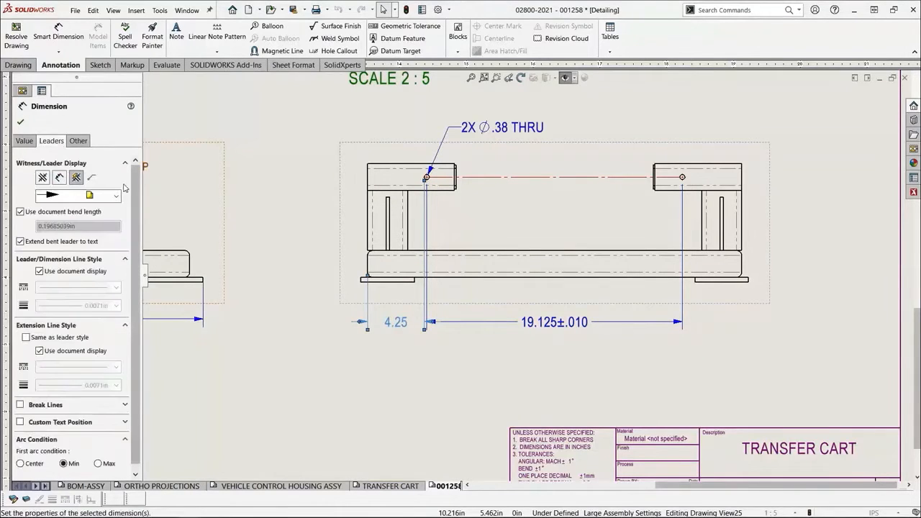
pyautogui.click(20, 464)
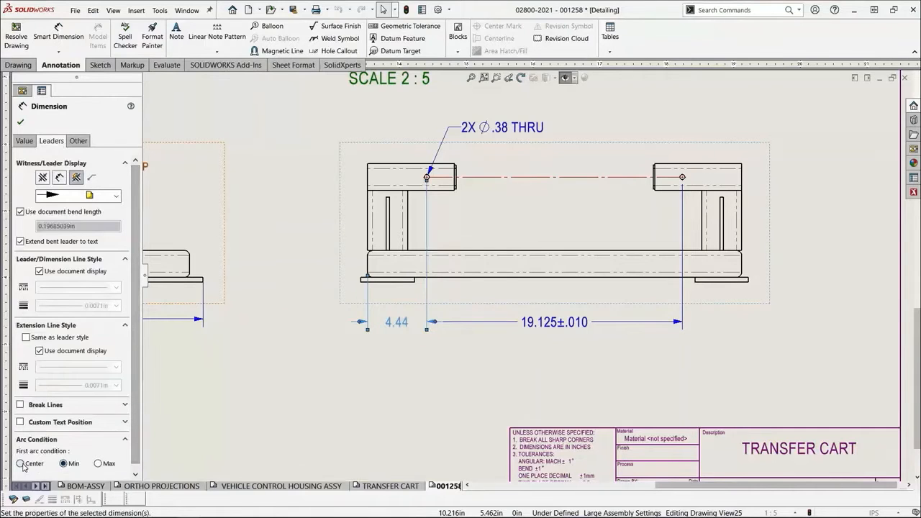
pyautogui.click(21, 123)
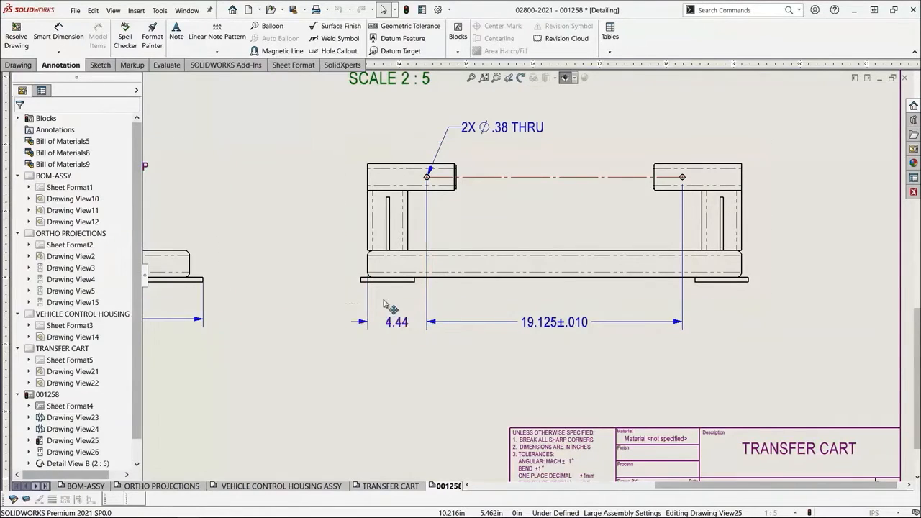
# - Dimension the end view's overall height from the upper tube's top edge to the underside of the foot plate
pyautogui.click(519, 268)
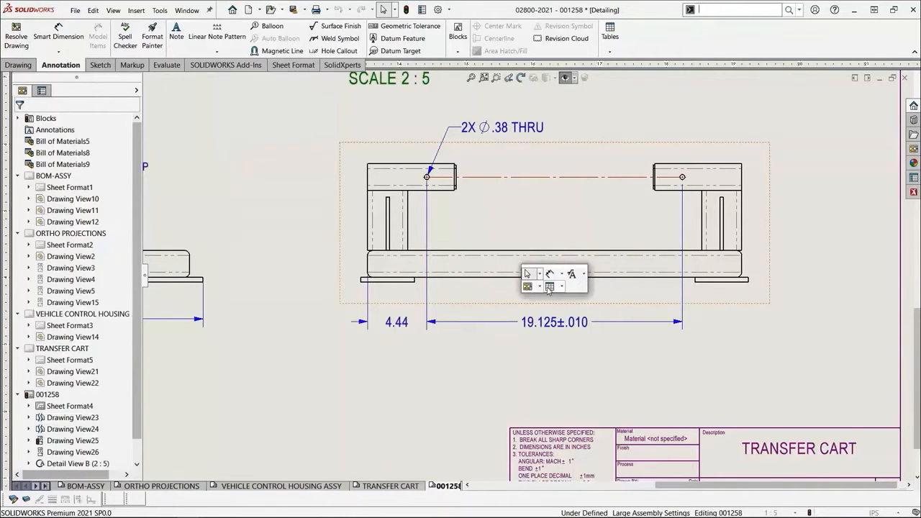
pyautogui.click(547, 272)
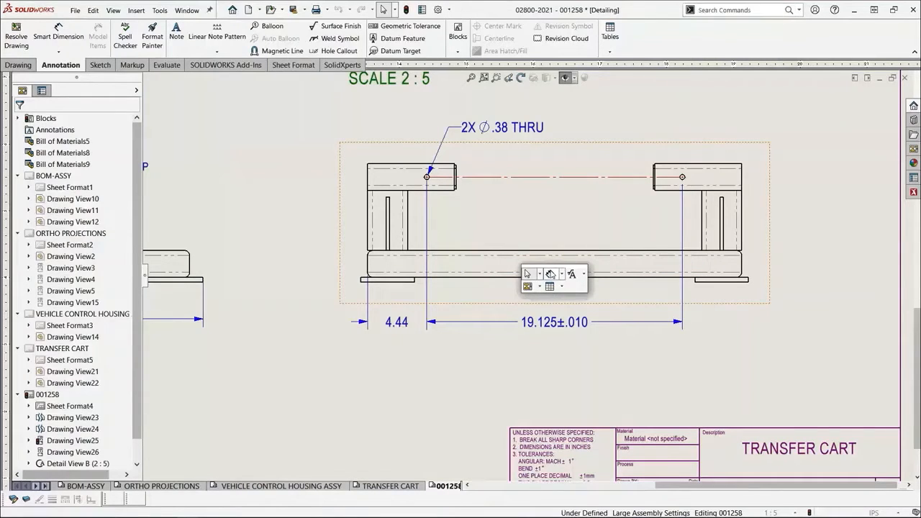
pyautogui.click(384, 167)
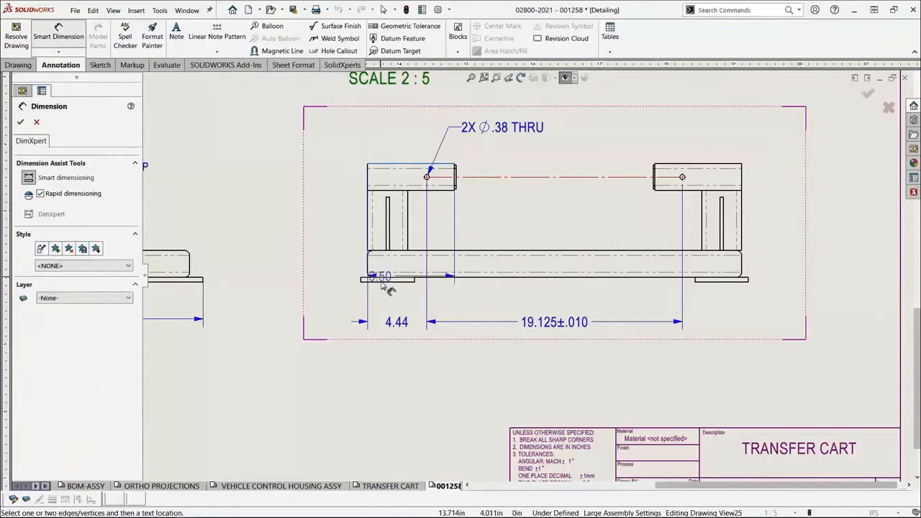
pyautogui.click(386, 282)
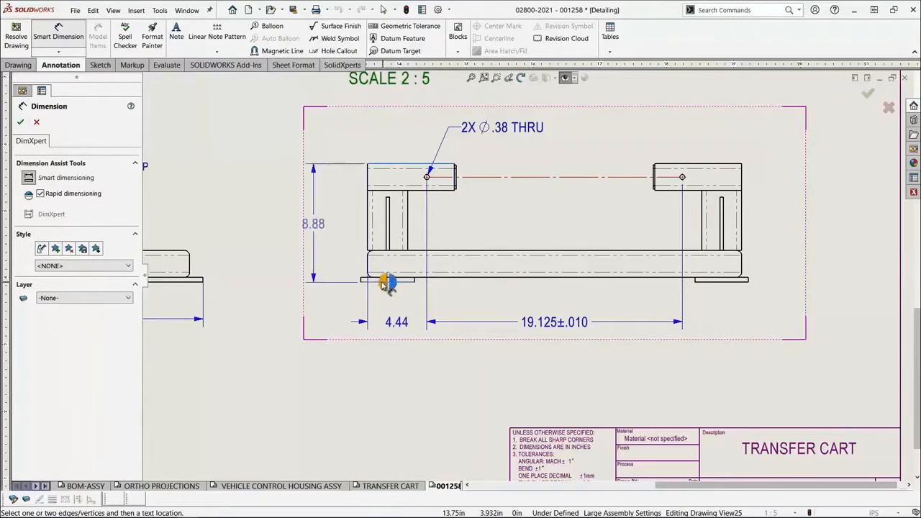
pyautogui.click(329, 240)
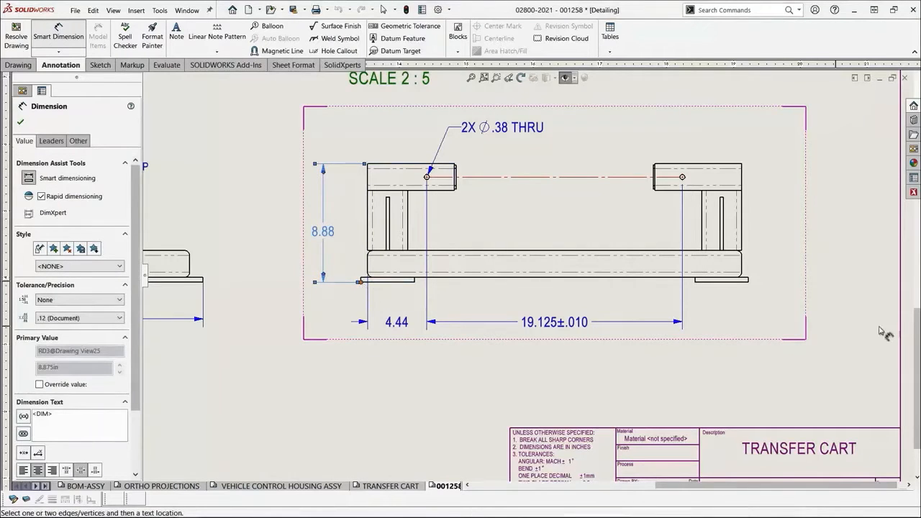
# - Dimension the end view's overall width across the outer edges of both foot plates, placed below the hole spacing dimension
pyautogui.click(747, 281)
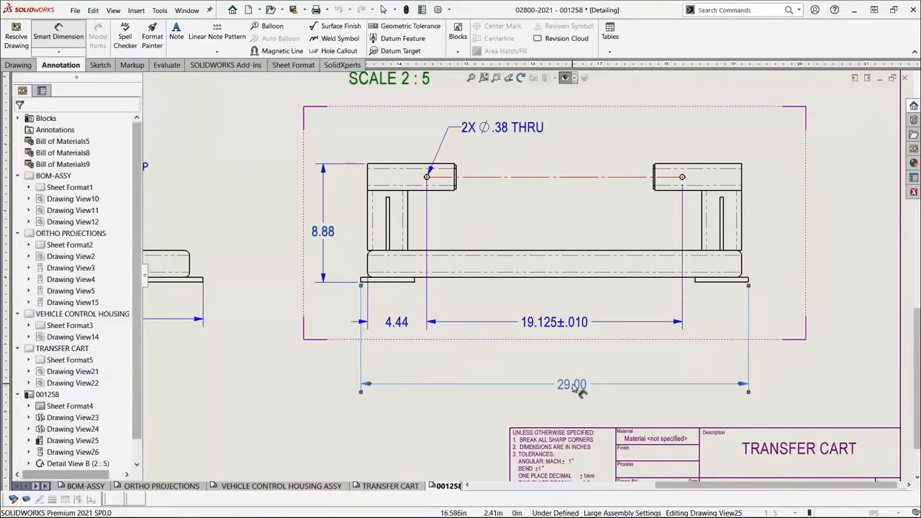
pyautogui.click(573, 387)
pyautogui.press('Escape')
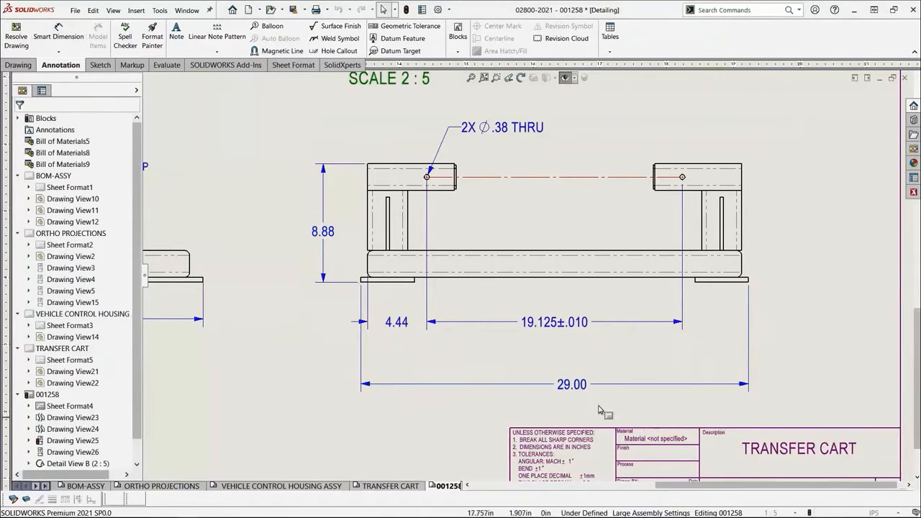
# - Place a circular balloon with the custom text 2 just below the hole spacing dimension in the end view
pyautogui.click(270, 26)
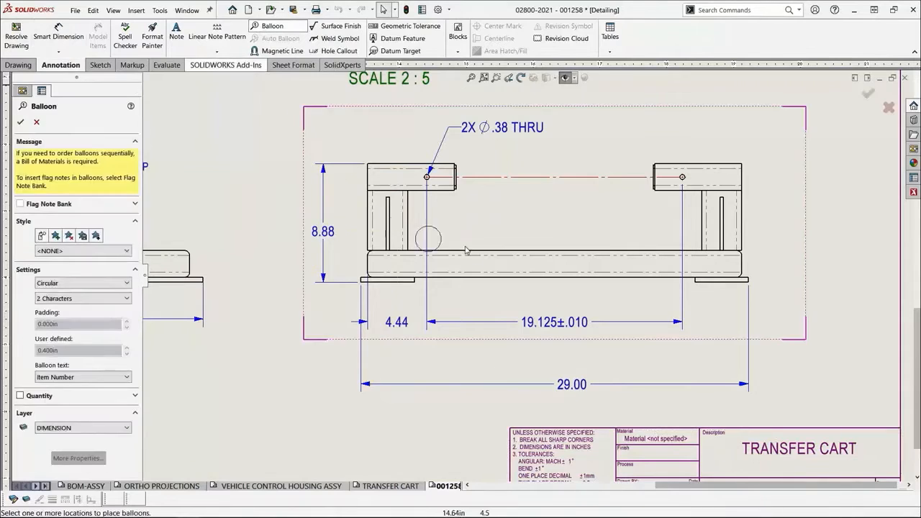
pyautogui.click(128, 377)
pyautogui.click(99, 388)
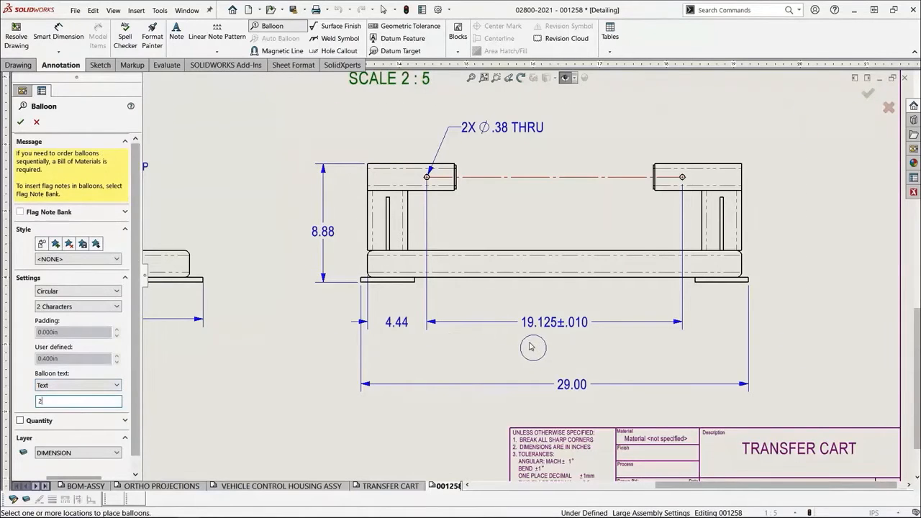
pyautogui.click(501, 346)
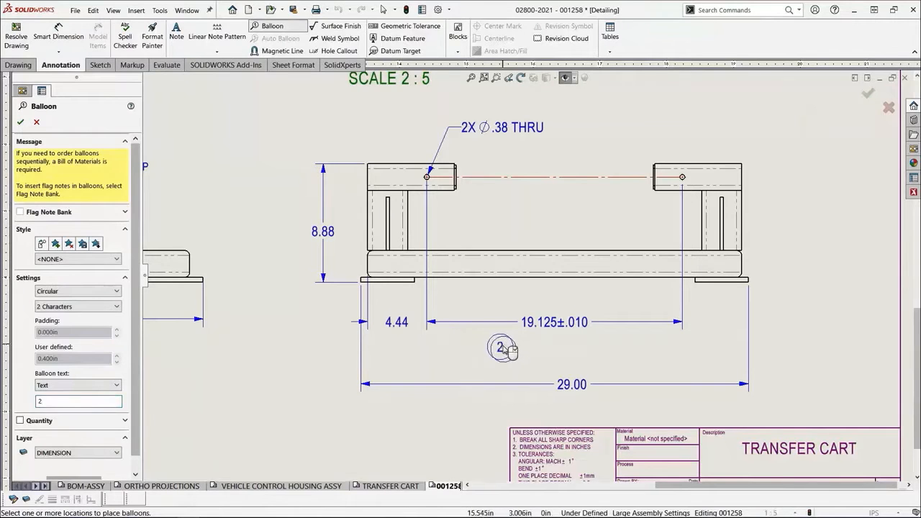
# - Give the circular balloon 2 below the hole spacing dimension a filled triangular pointer leader
pyautogui.press('Escape')
pyautogui.click(501, 347)
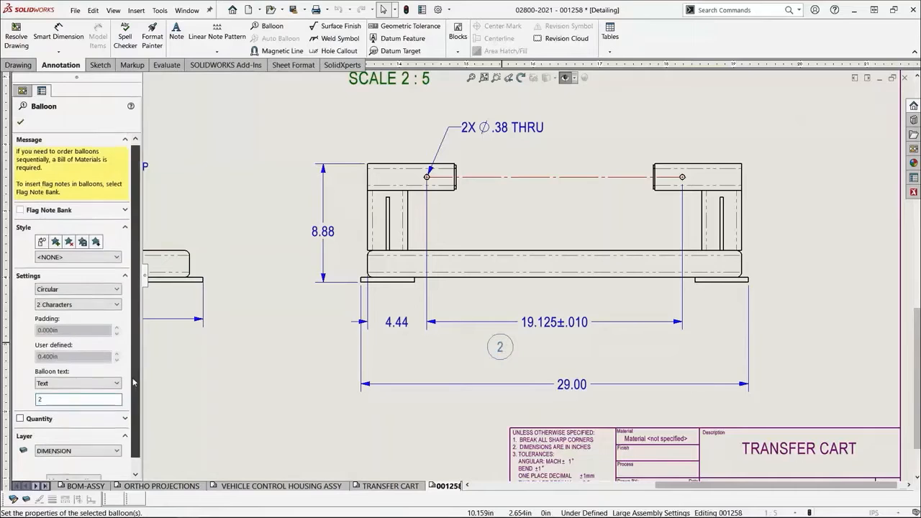
pyautogui.scroll(-1, 79, 453)
pyautogui.click(81, 471)
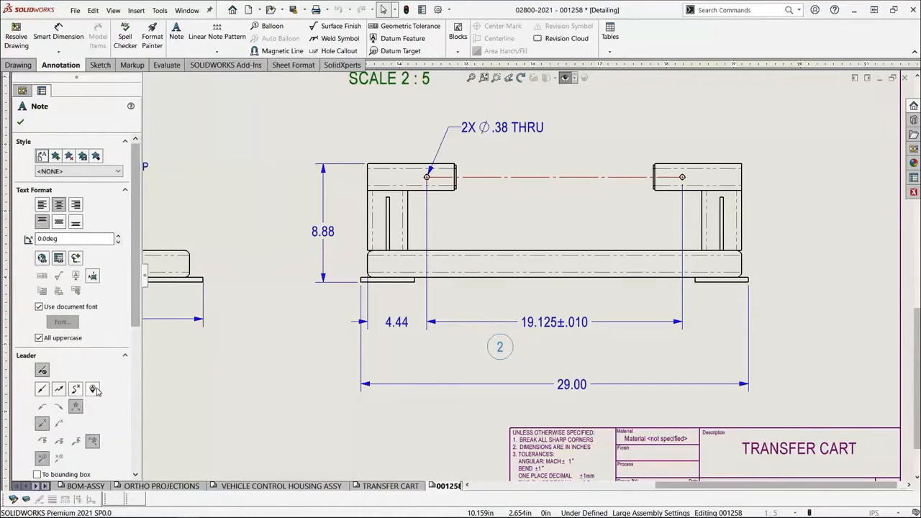
pyautogui.click(23, 122)
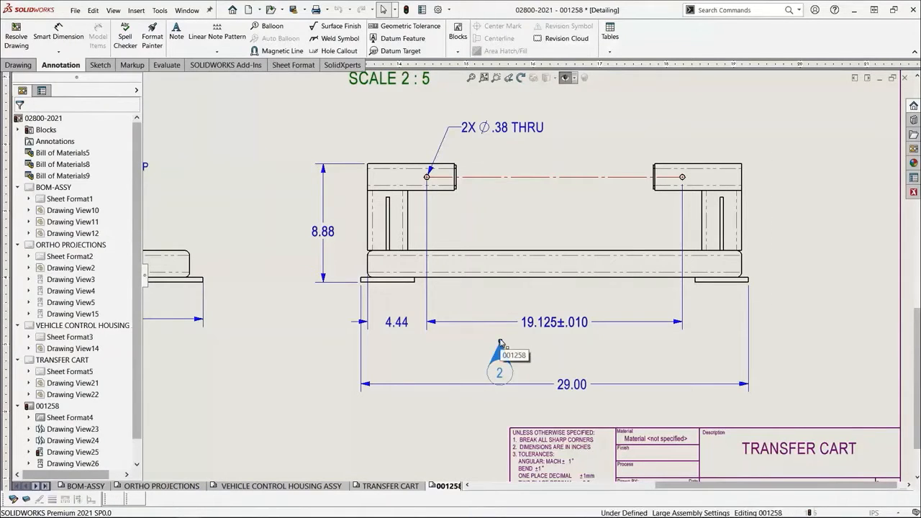
# - Attach balloon 2's pointer tip just below the 19.125±.010 dimension text and offset the balloon diagonally beneath it
pyautogui.click(523, 333)
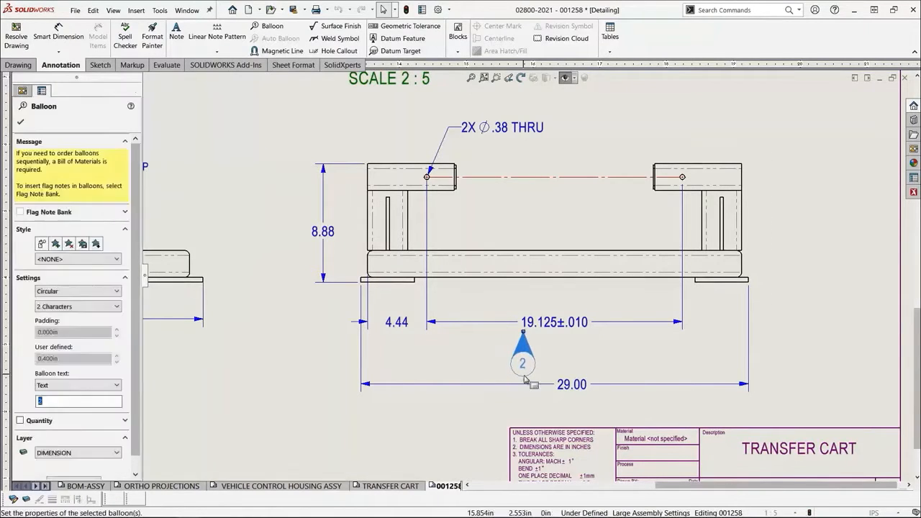
pyautogui.click(502, 356)
pyautogui.scroll(1, 651, 327)
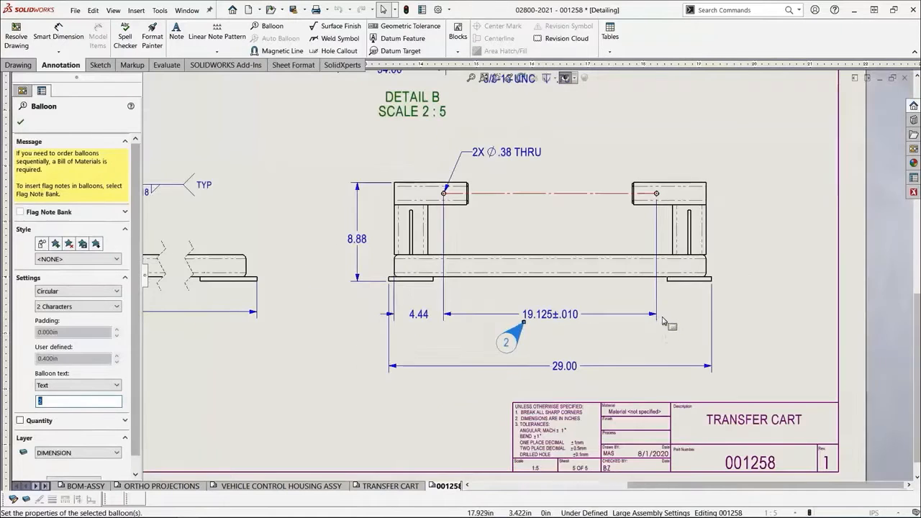
pyautogui.press('Escape')
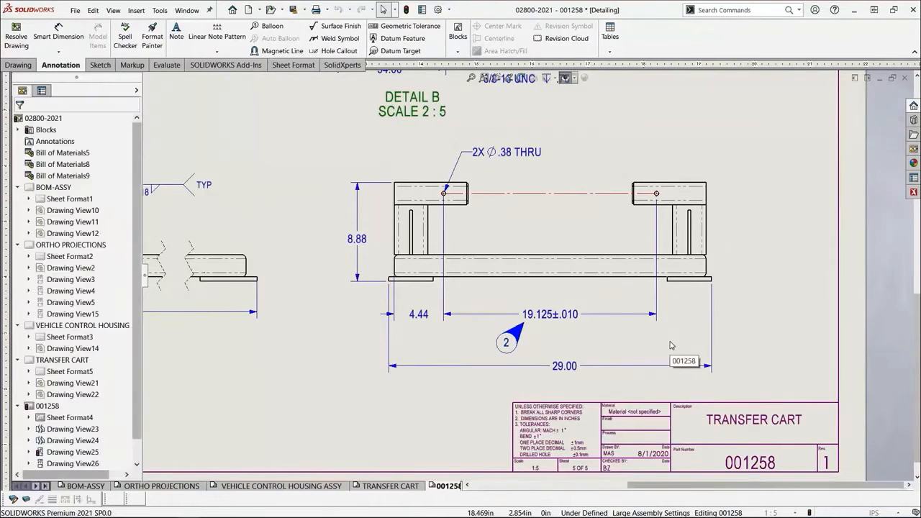
# - Realign the paint roller sketch's stem in the isometric view above the handle and attach its lower end to the handle's upper edge midpoint
pyautogui.moveTo(755, 237); pyautogui.dragTo(690, 512, button='middle')
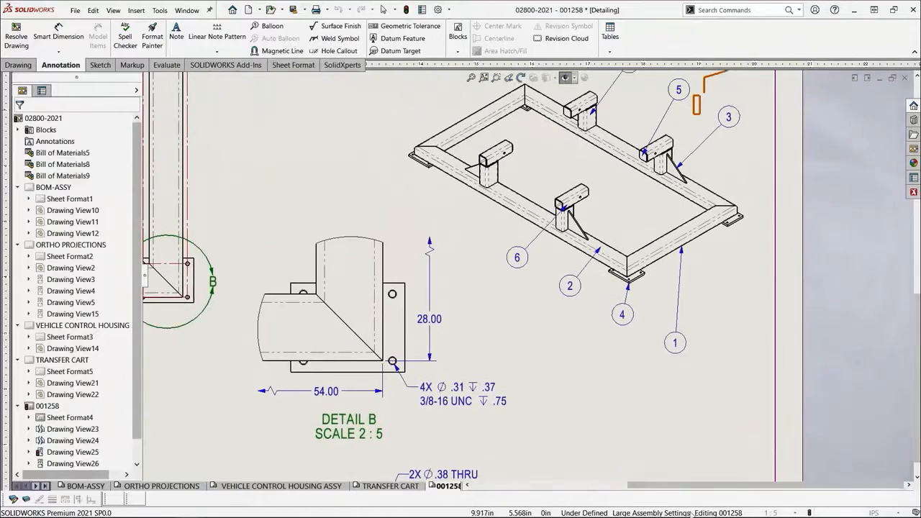
pyautogui.moveTo(729, 149)
pyautogui.mouseDown(button='middle')
pyautogui.moveTo(659, 318)
pyautogui.moveTo(590, 412)
pyautogui.mouseUp(button='middle')
pyautogui.scroll(-3, 584, 401)
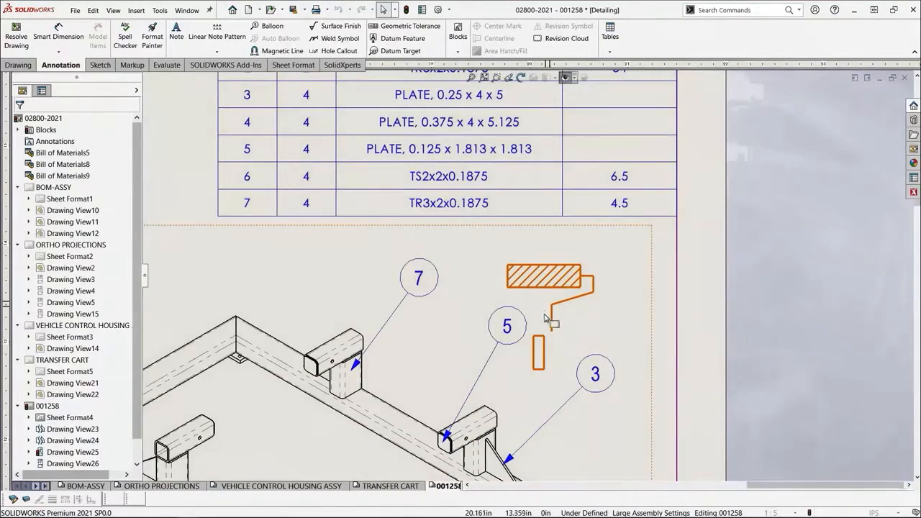
pyautogui.moveTo(553, 305); pyautogui.dragTo(539, 301)
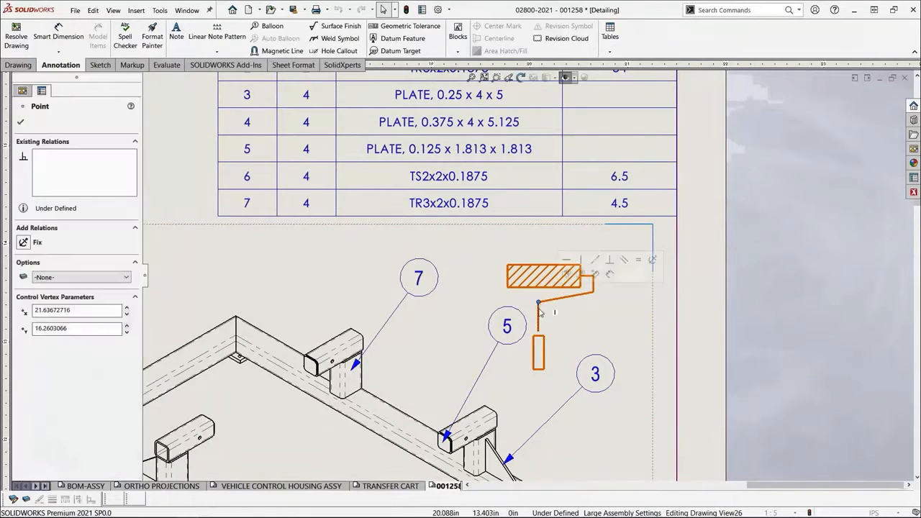
pyautogui.moveTo(539, 335); pyautogui.dragTo(539, 337)
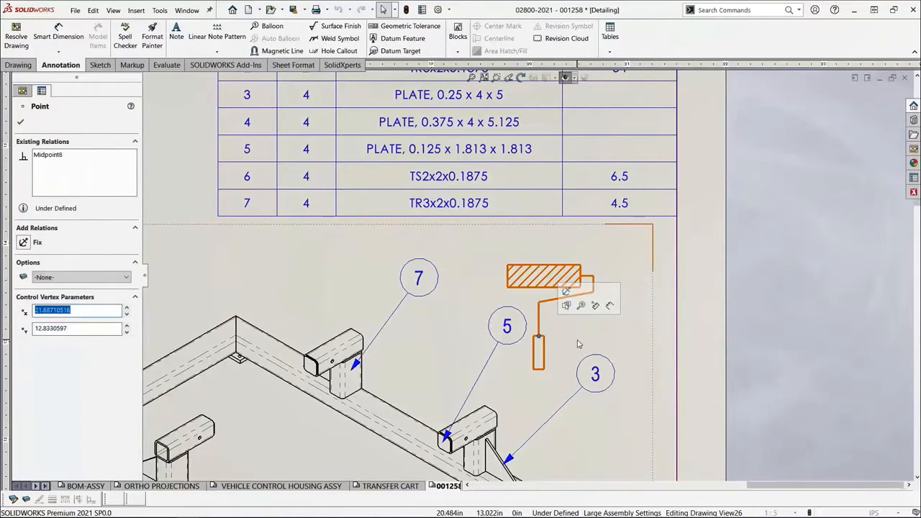
pyautogui.click(577, 344)
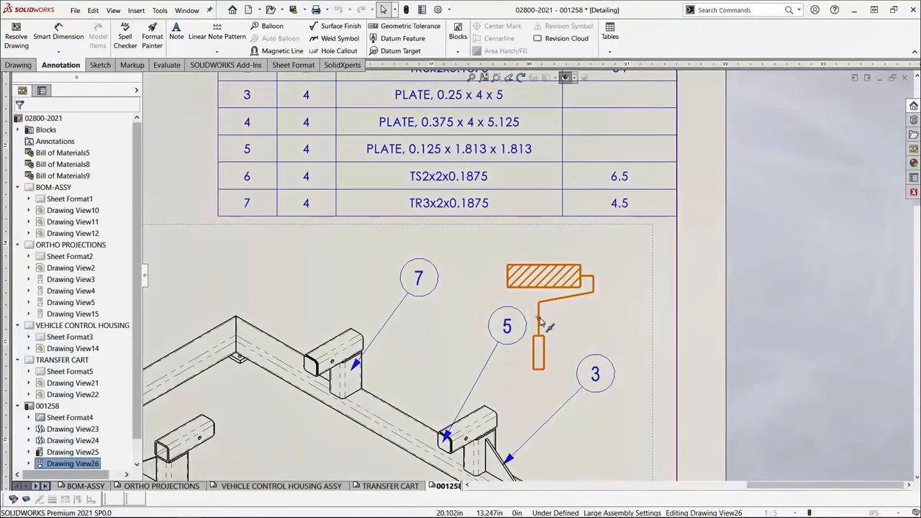
# - Shift the paint roller sketch's vertical stem line sideways to widen the attached handle rectangle
pyautogui.click(541, 322)
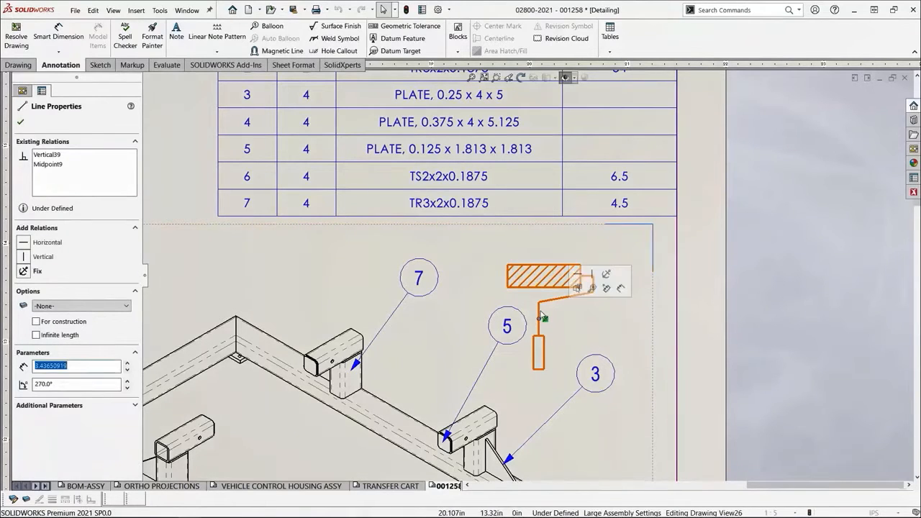
pyautogui.moveTo(541, 317); pyautogui.dragTo(550, 317)
pyautogui.click(575, 322)
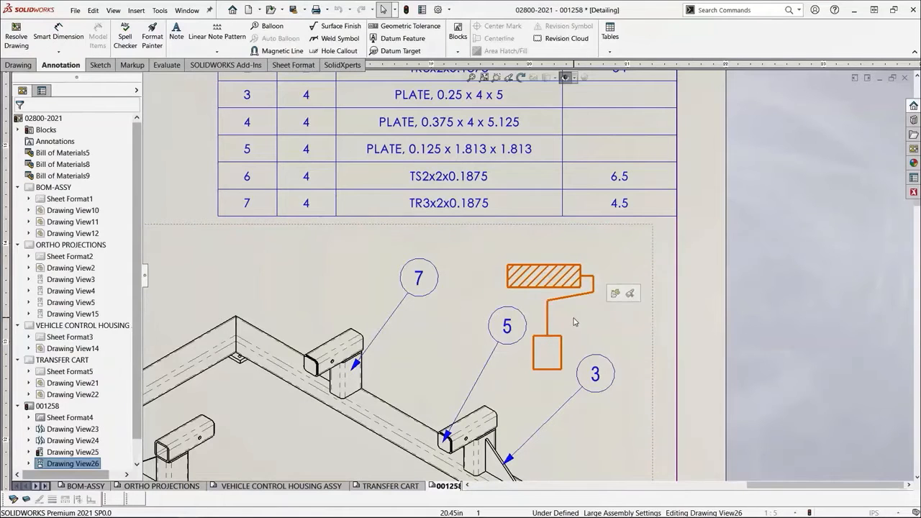
# - Review the whole 001258 sheet and the BOM-ASSY sheet of the drawing
pyautogui.click(472, 78)
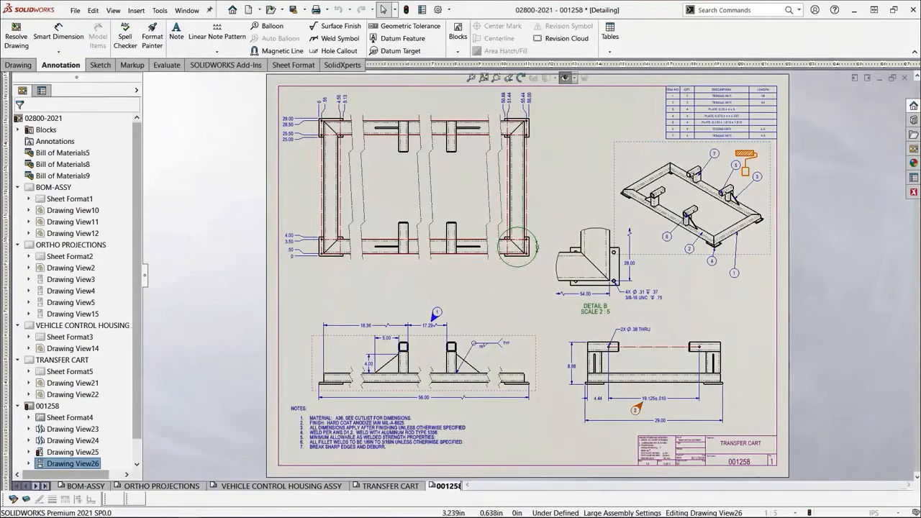
pyautogui.click(85, 486)
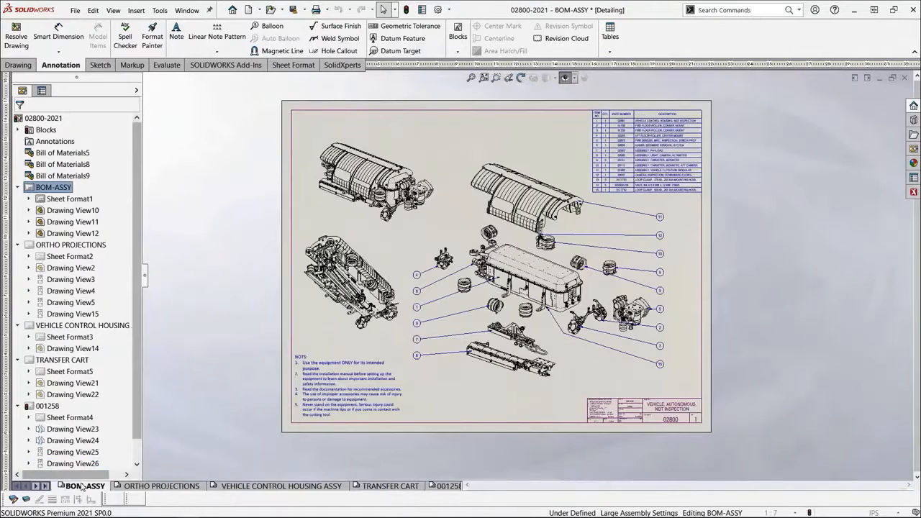
pyautogui.click(471, 78)
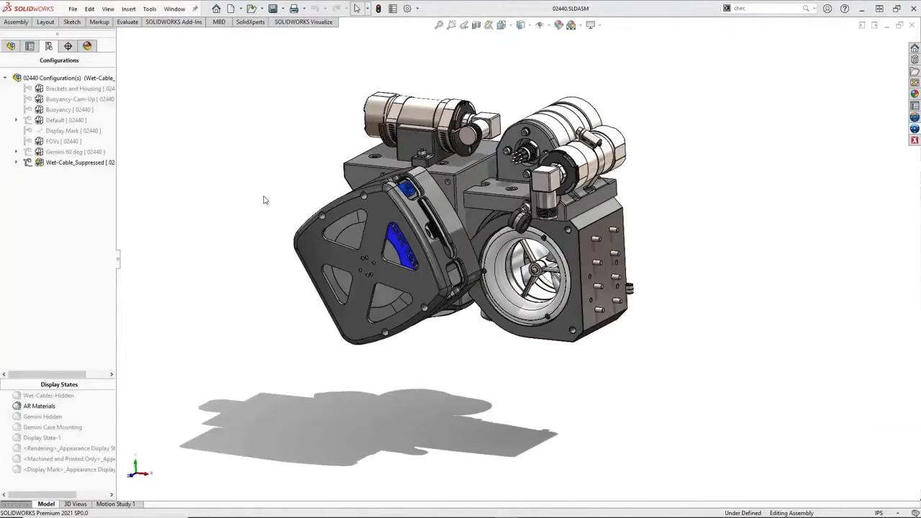
# - Show the Brackets and Housing and Buoyancy-Cam-Up configurations of assembly 02440 and check the options for the Display Mark configuration
pyautogui.doubleClick(93, 88)
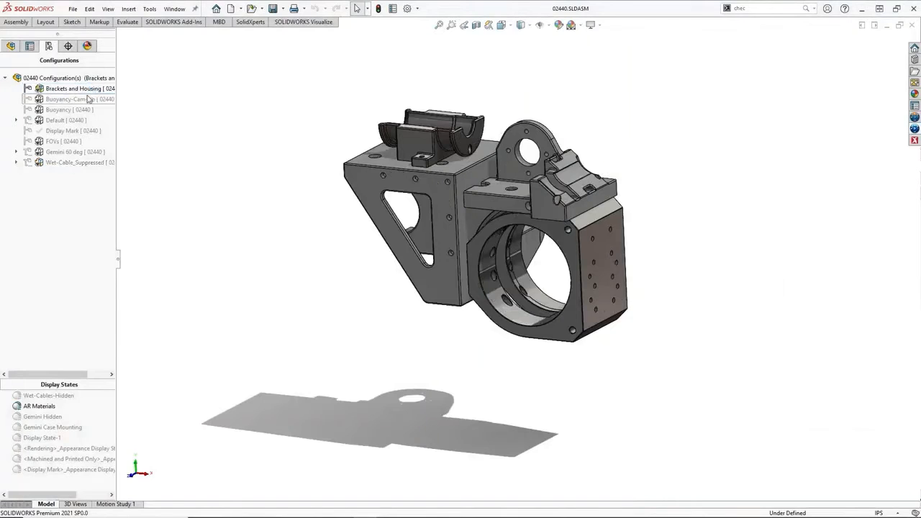
pyautogui.doubleClick(86, 99)
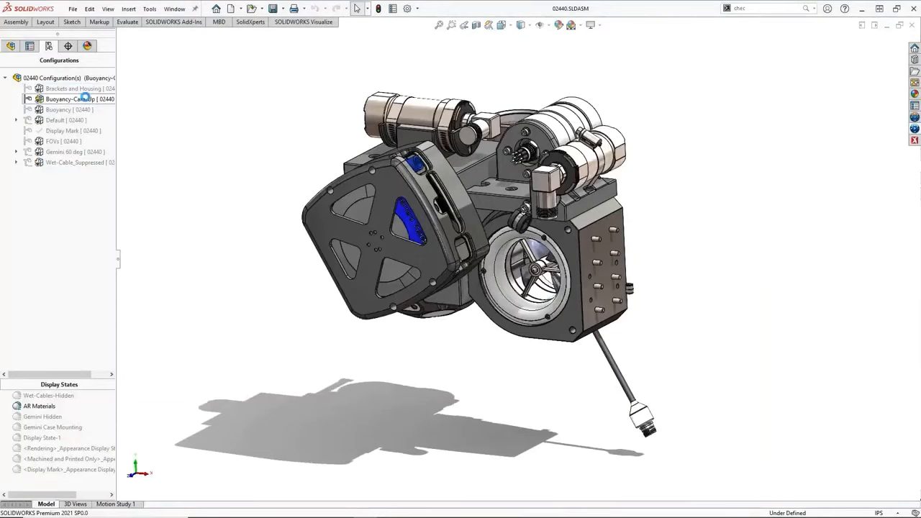
pyautogui.rightClick(76, 131)
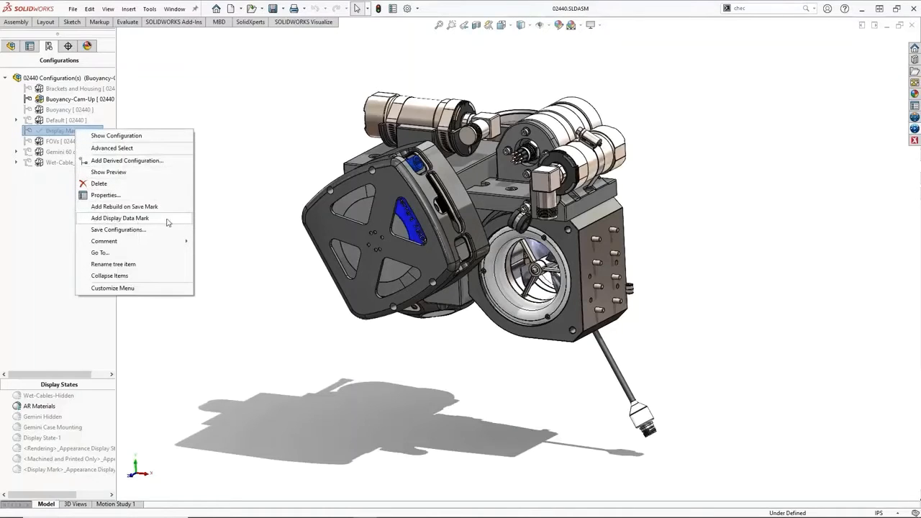
pyautogui.click(233, 176)
# - Export the 02440 assembly to SOLIDWORKS Visualize with Export Advanced
pyautogui.click(300, 22)
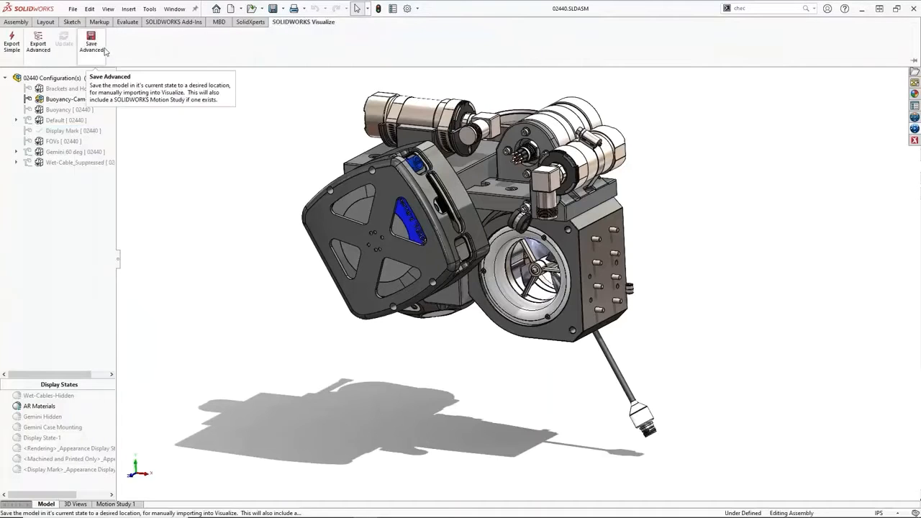
pyautogui.click(39, 47)
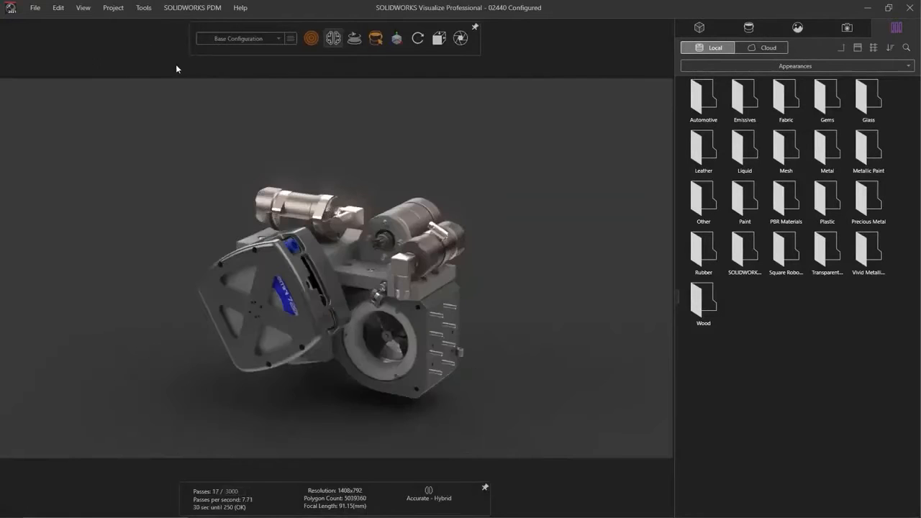
# - Compare the Default model configuration in SOLIDWORKS Visualize with Wet-Cable_Suppressed, returning to Wet-Cable_Suppressed
pyautogui.moveTo(370, 55)
pyautogui.click(695, 29)
pyautogui.click(707, 47)
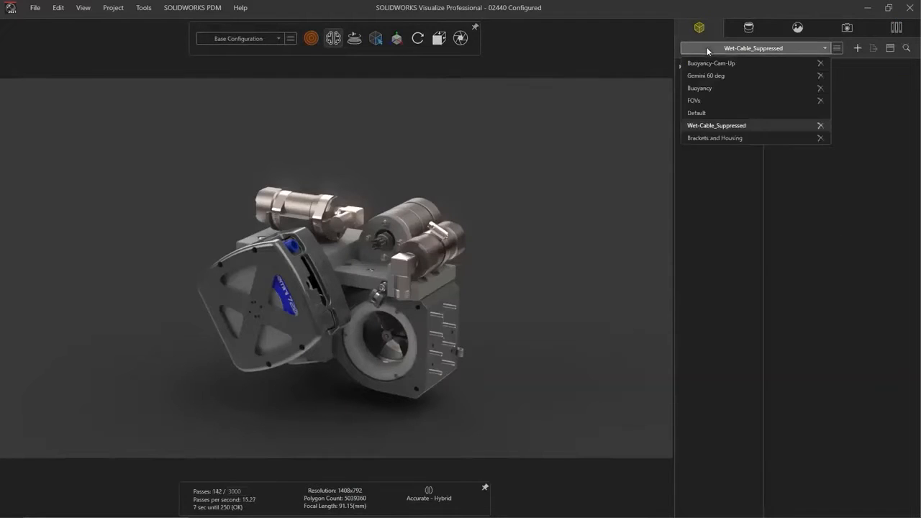
pyautogui.click(707, 113)
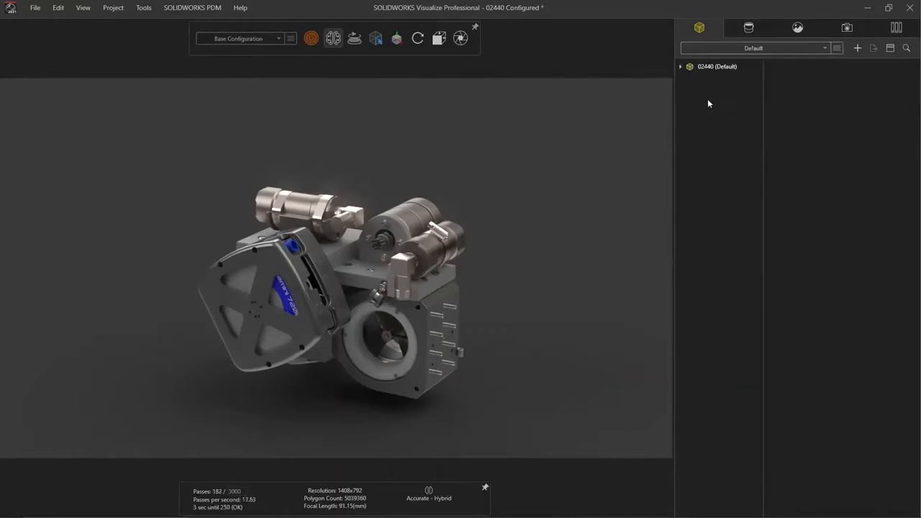
pyautogui.click(711, 48)
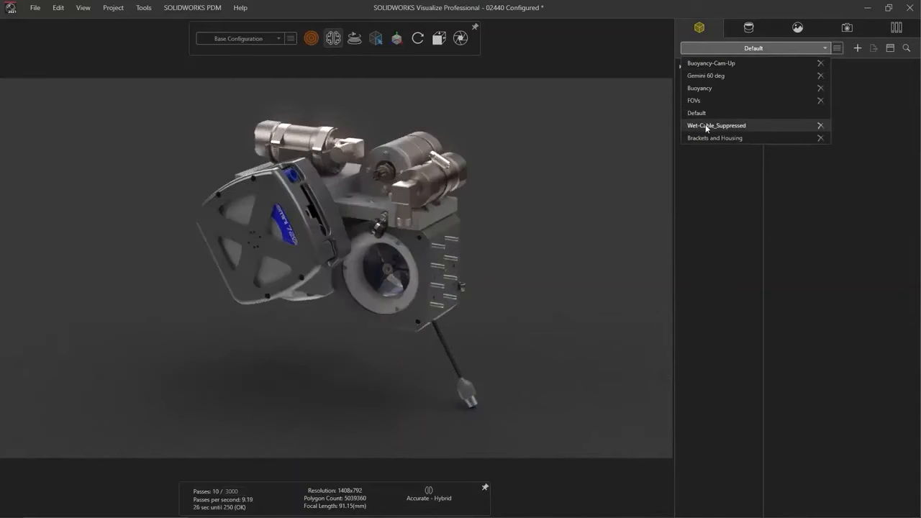
pyautogui.click(706, 126)
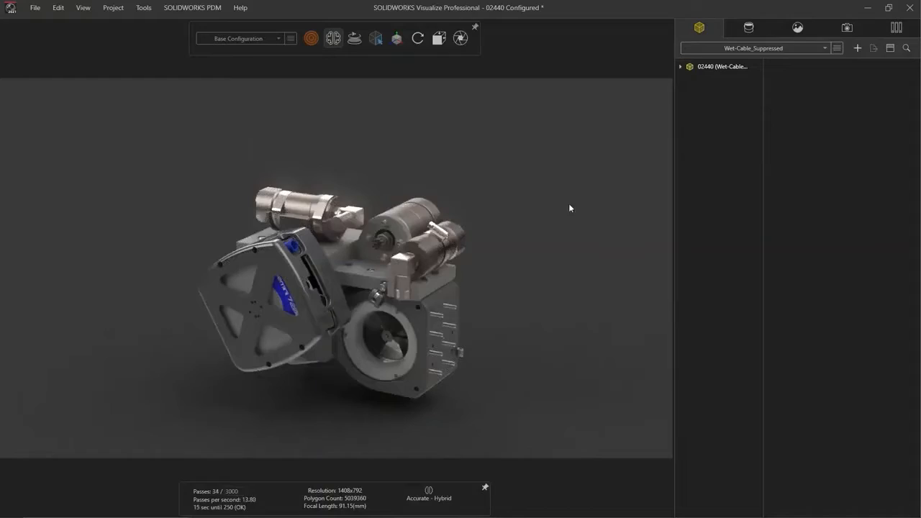
# - Apply the local "SR - Black Po..." appearance from the Square Robo... folder to the cylindrical housing behind the slotted bracket
pyautogui.moveTo(525, 225); pyautogui.dragTo(2, 216)
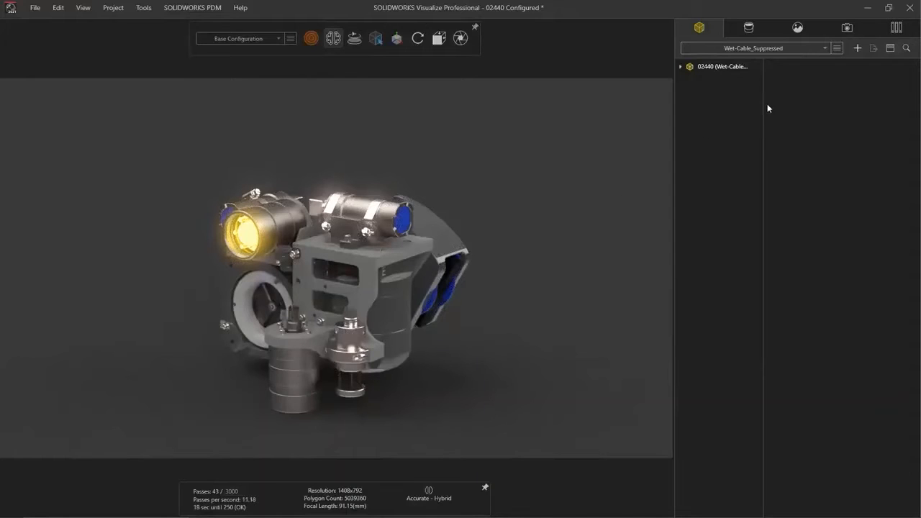
pyautogui.click(896, 28)
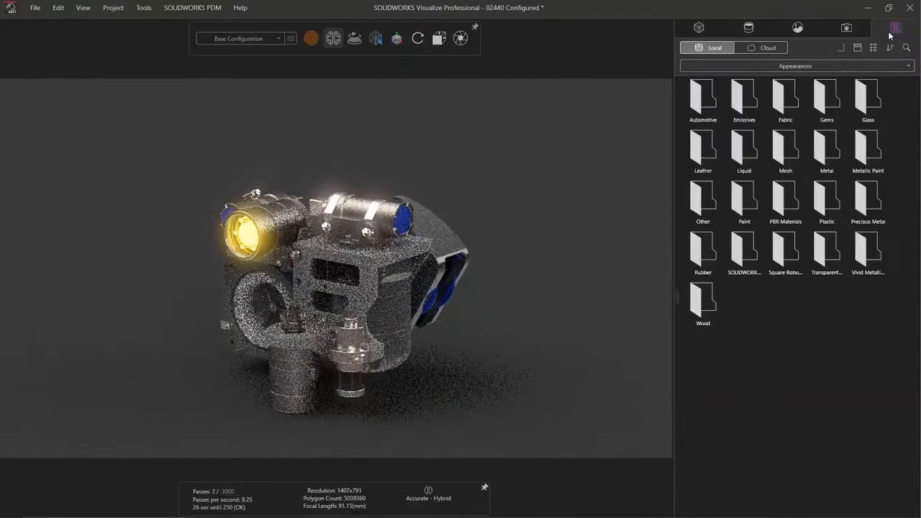
pyautogui.doubleClick(785, 237)
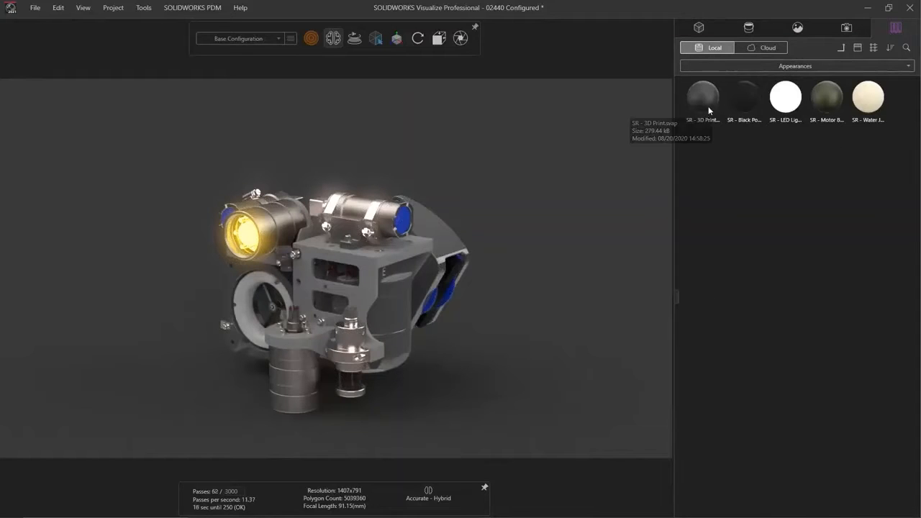
pyautogui.moveTo(664, 148); pyautogui.dragTo(402, 303)
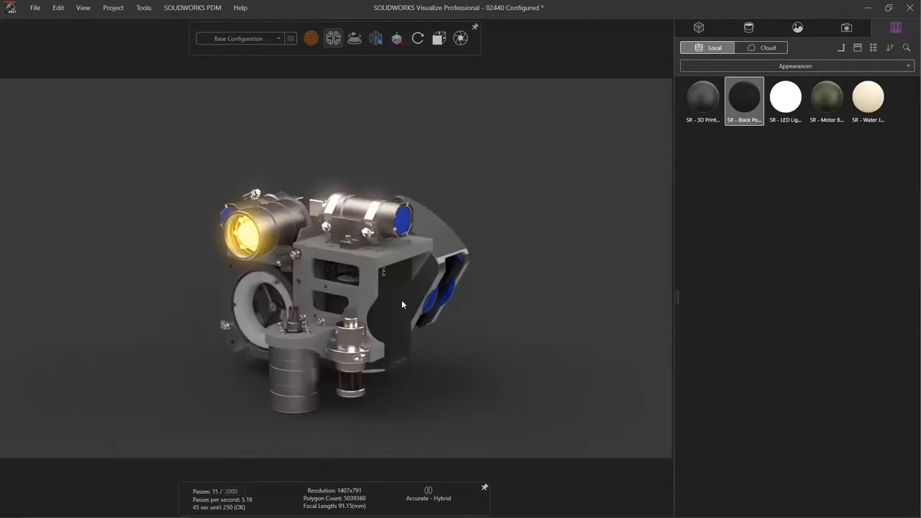
# - Copy the black appearance from the cylindrical housing behind the slotted bracket
pyautogui.click(398, 298)
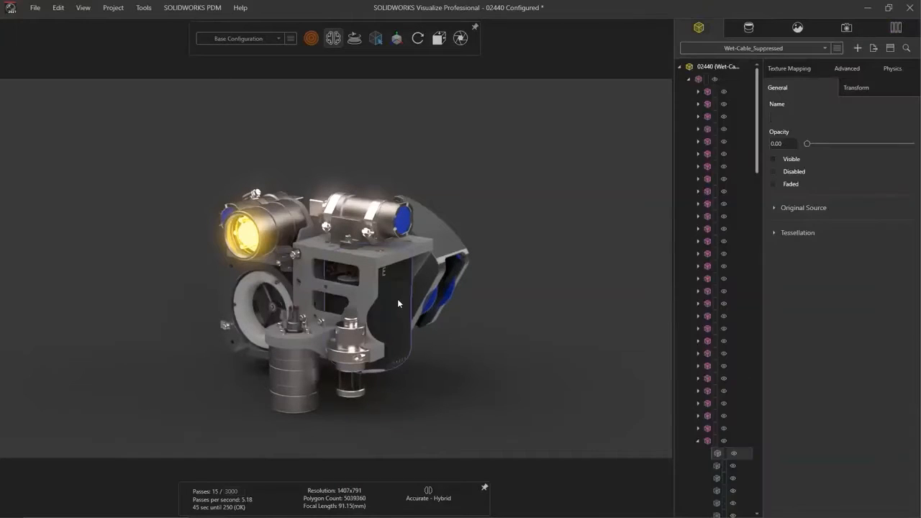
pyautogui.rightClick(397, 299)
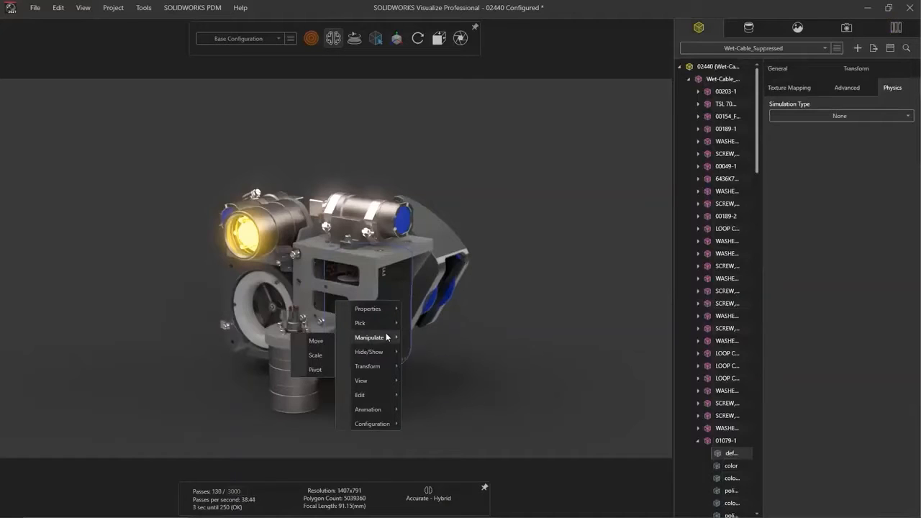
pyautogui.moveTo(382, 373)
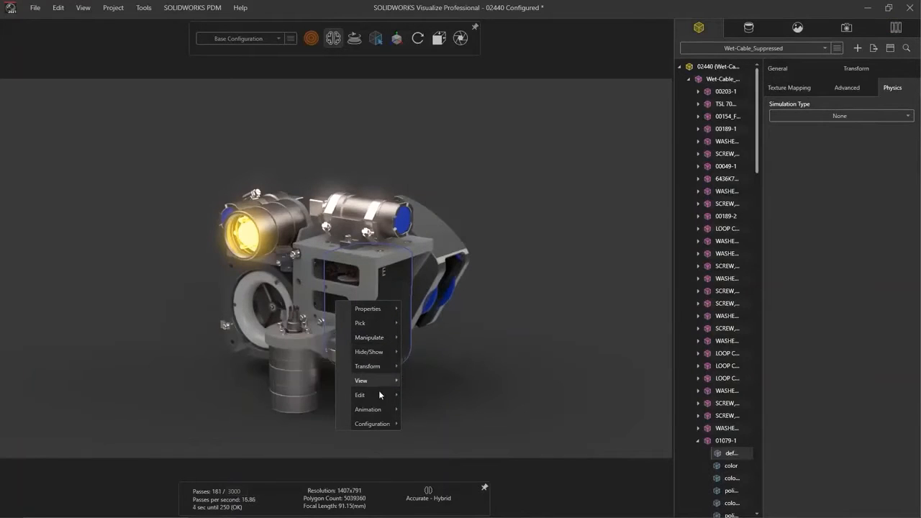
pyautogui.moveTo(380, 395)
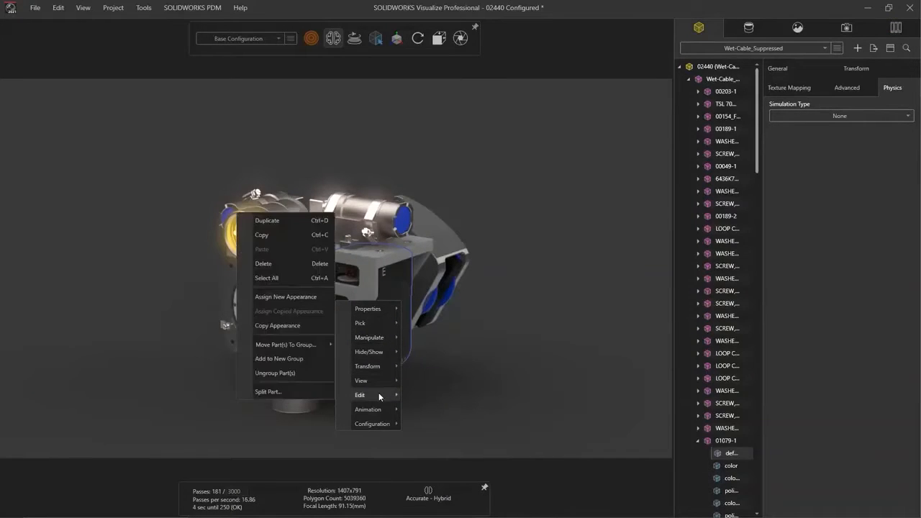
pyautogui.click(305, 325)
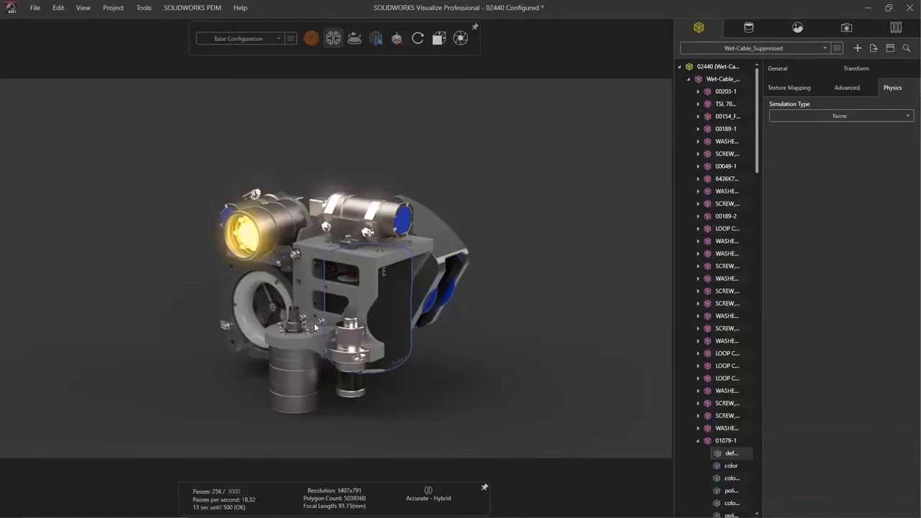
# - Assign the copied SR - Black Powder Coat appearance to the parts that use default plastic, starting from the angled side plate
pyautogui.click(441, 254)
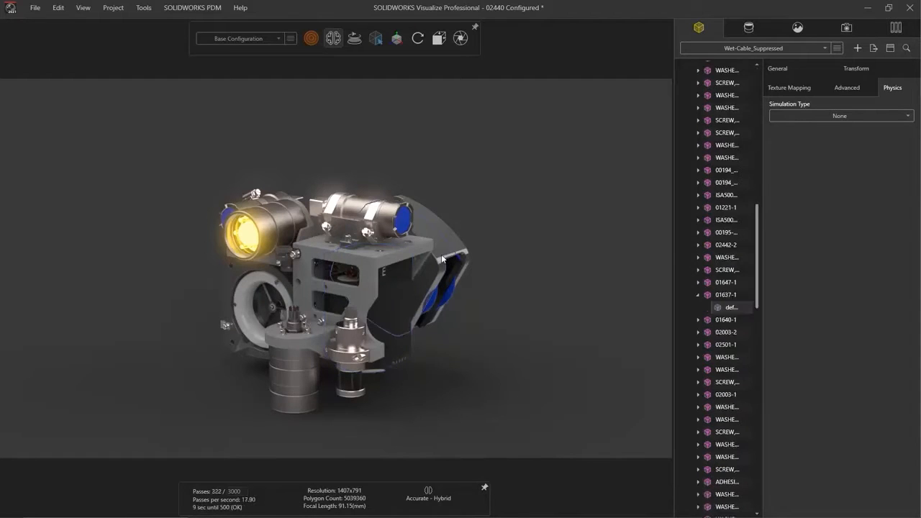
pyautogui.doubleClick(441, 254)
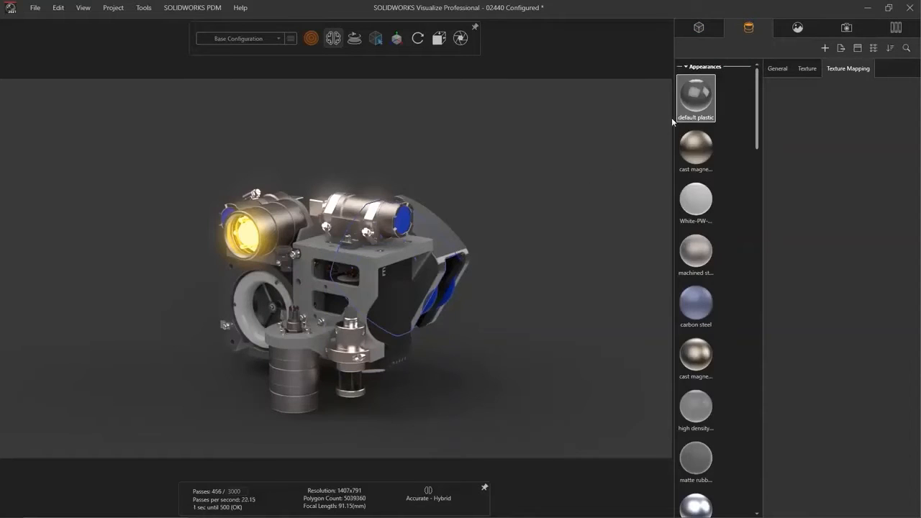
pyautogui.rightClick(634, 113)
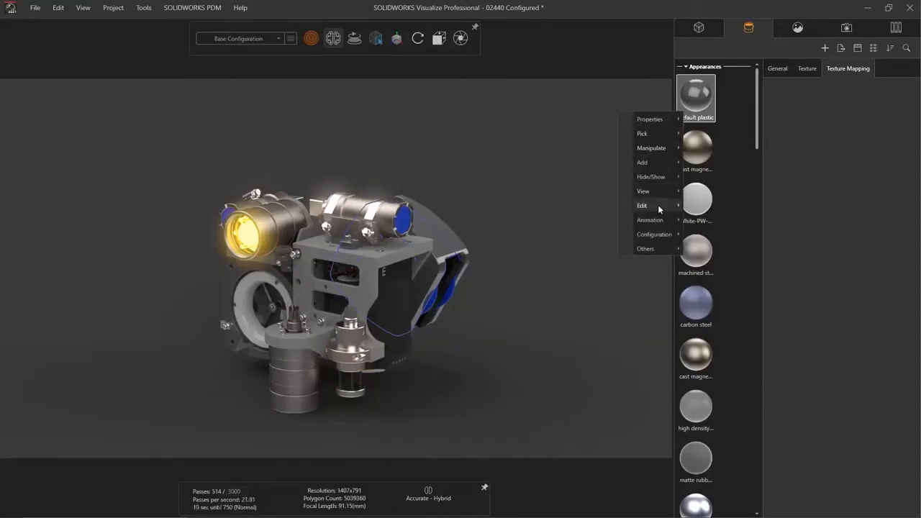
pyautogui.moveTo(658, 205)
pyautogui.click(585, 285)
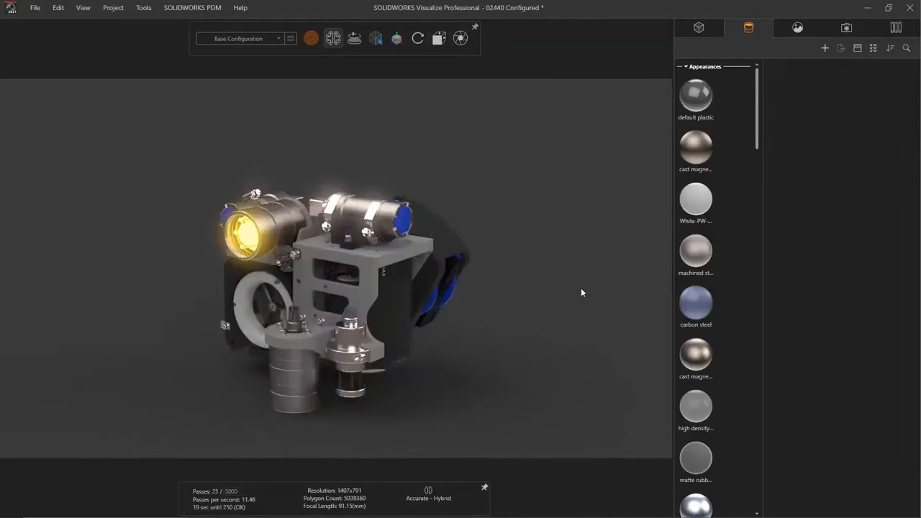
# - Isolate the slotted bracket 02445-1 and bring it into close view
pyautogui.click(381, 261)
pyautogui.press('i')
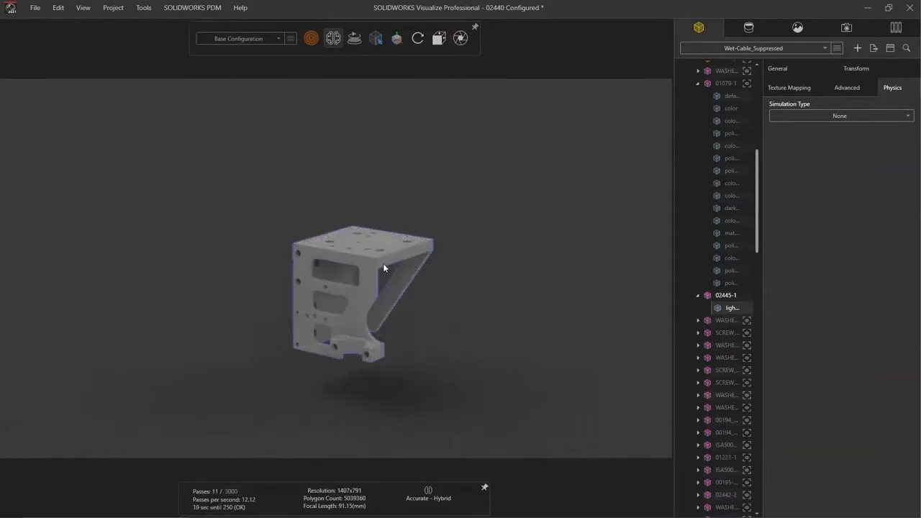
pyautogui.click(400, 352)
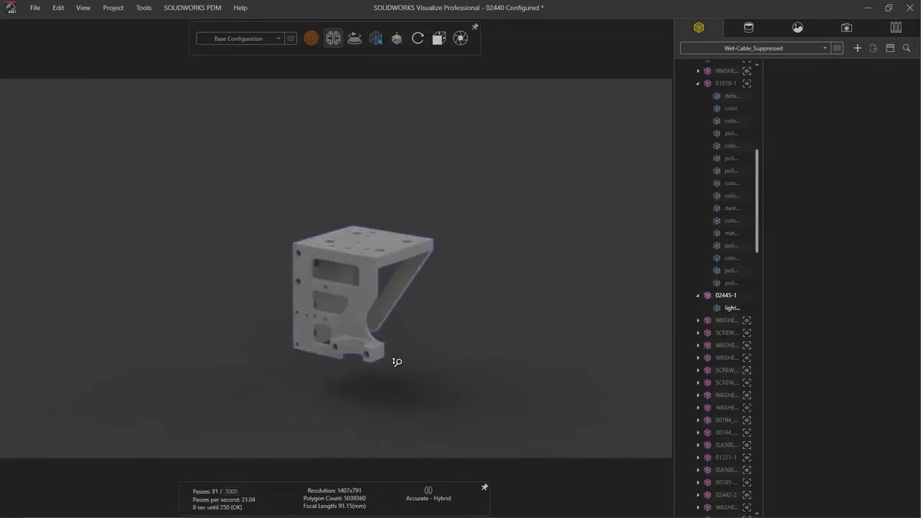
pyautogui.scroll(5, 400, 359)
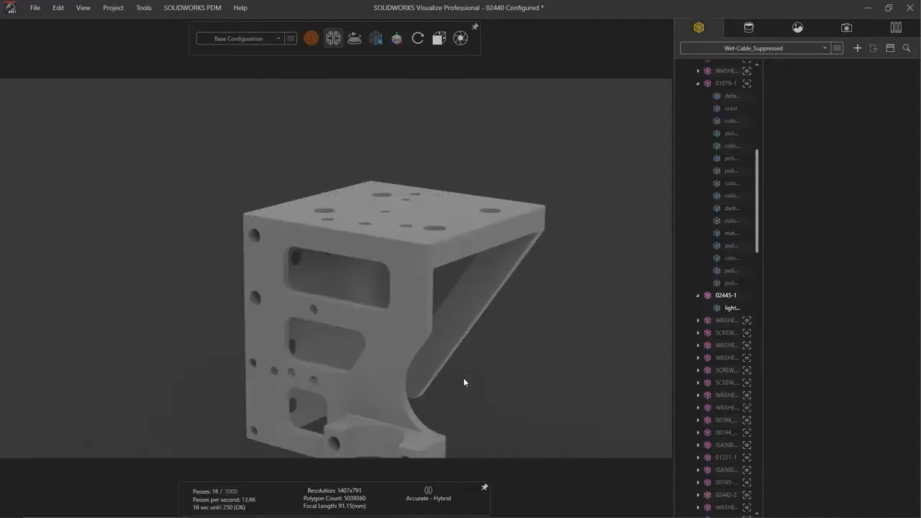
pyautogui.keyDown('ctrl'); pyautogui.moveTo(460, 372); pyautogui.dragTo(421, 325, button='middle'); pyautogui.keyUp('ctrl')
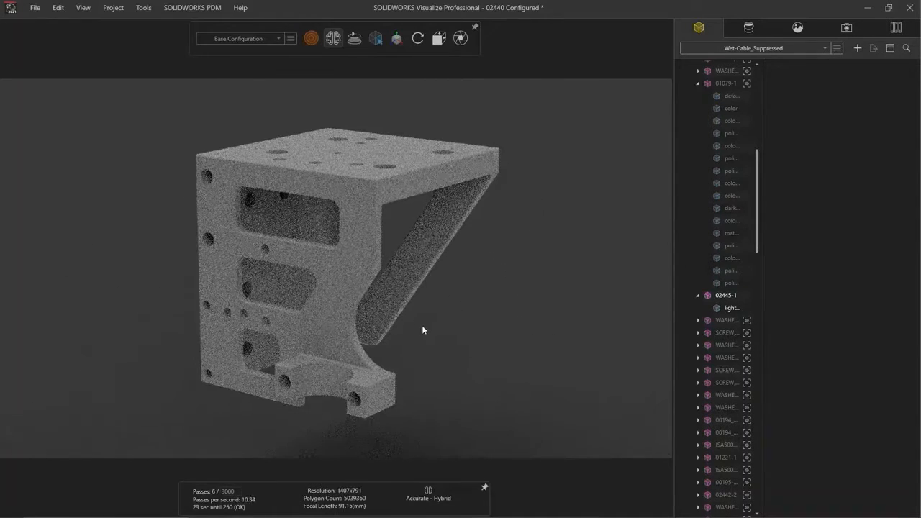
# - Darken the bracket's light grey low gloss plastic color to hue 0, saturation 2 and value 15
pyautogui.click(368, 206)
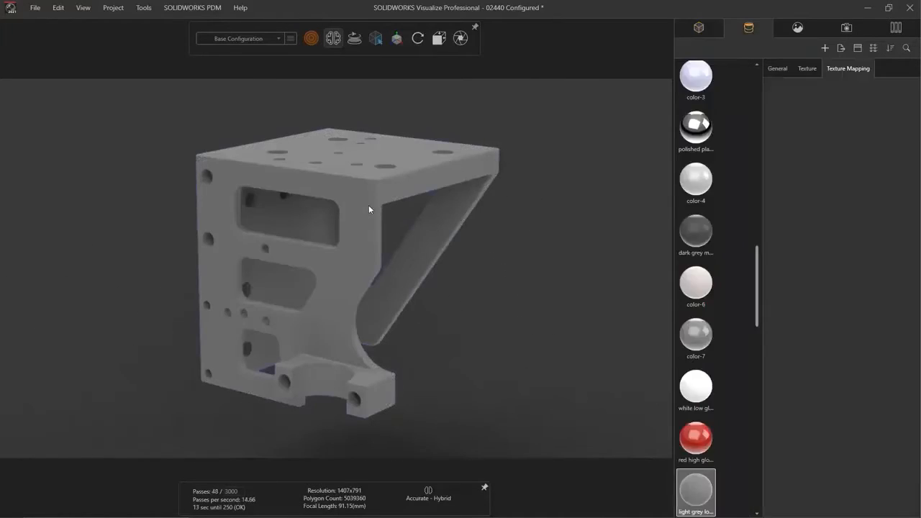
pyautogui.click(783, 73)
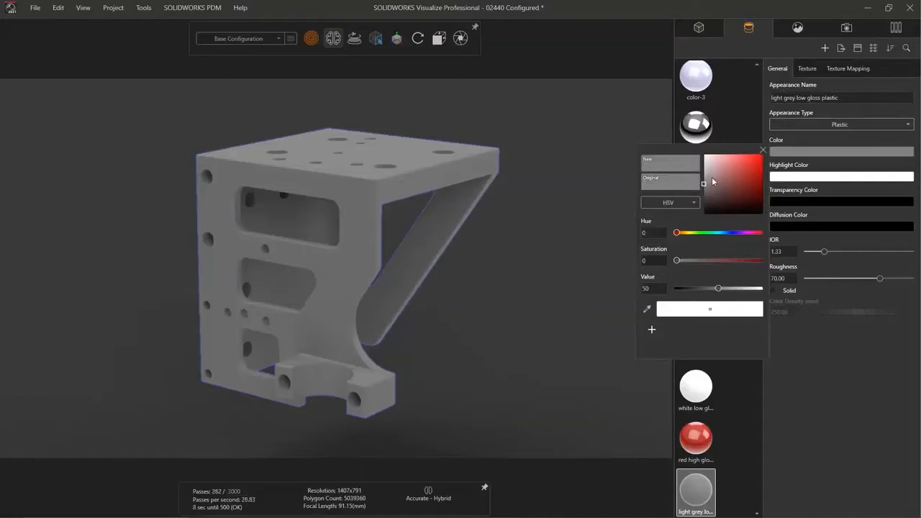
pyautogui.moveTo(706, 185)
pyautogui.mouseDown()
pyautogui.moveTo(734, 171)
pyautogui.moveTo(705, 204)
pyautogui.mouseUp()
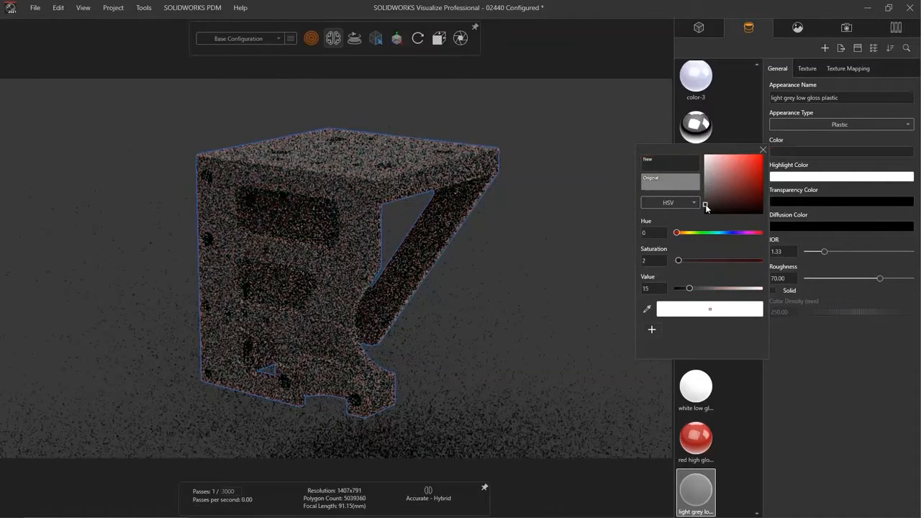
pyautogui.click(763, 150)
# - Add 3DPrint Texture.png as the bump texture of the light grey low gloss plastic appearance
pyautogui.click(807, 71)
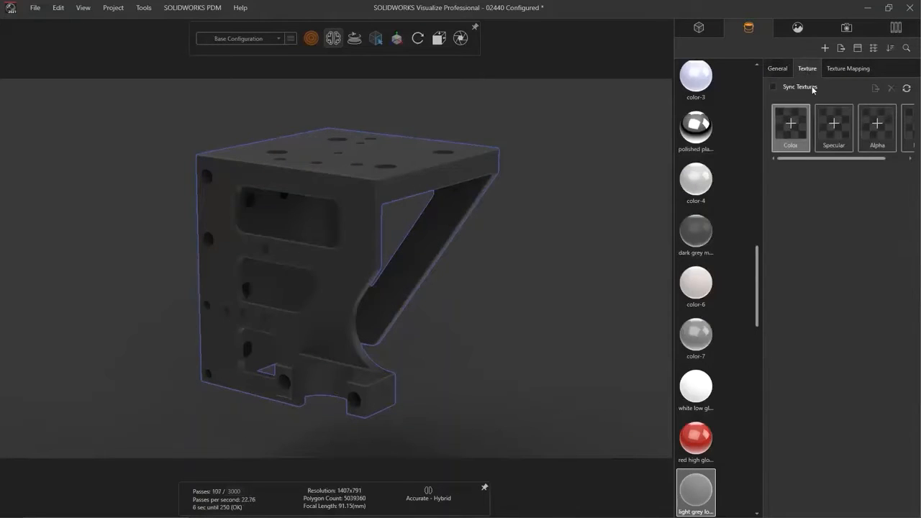
pyautogui.moveTo(831, 157); pyautogui.dragTo(871, 154)
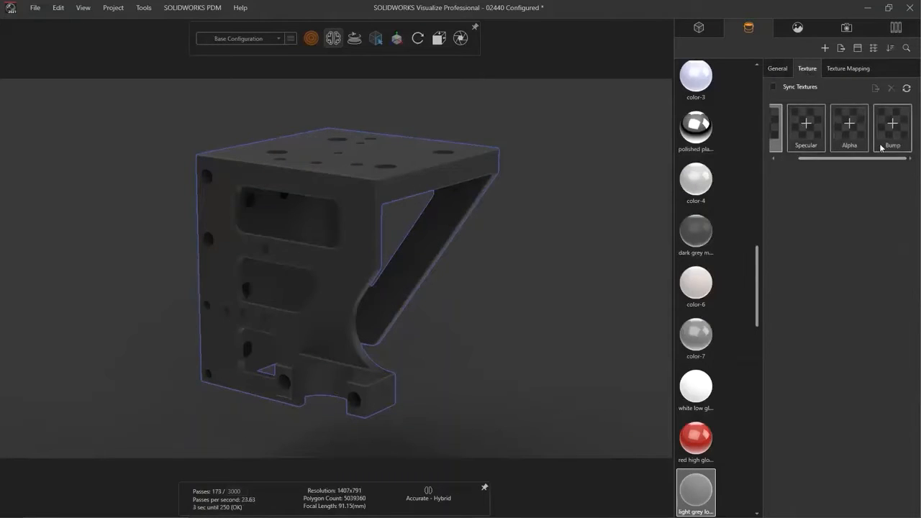
pyautogui.click(875, 152)
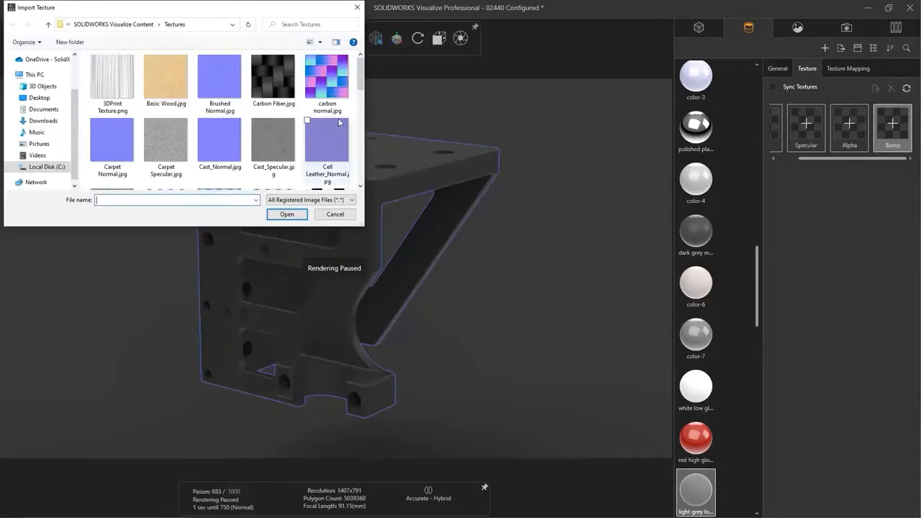
pyautogui.click(129, 104)
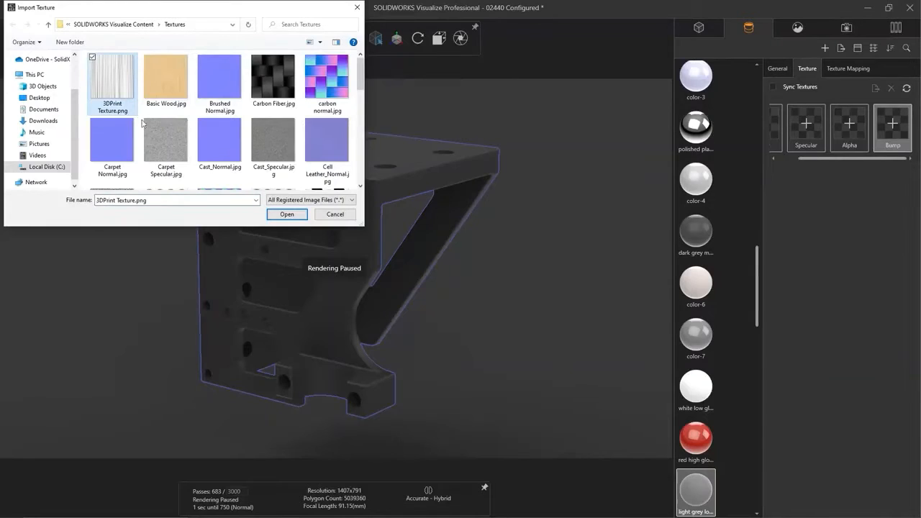
pyautogui.click(285, 215)
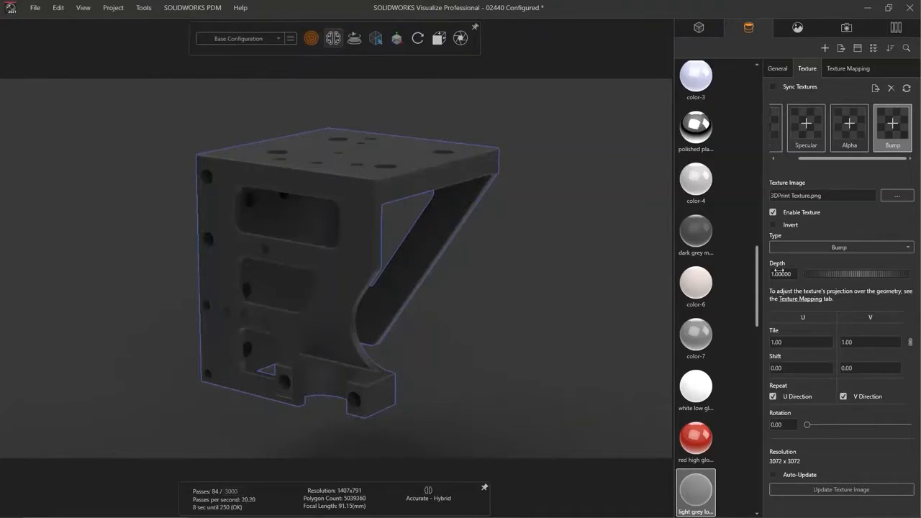
# - Set the texture depth to 0.05 and change its type from Bump to Displacement
pyautogui.write('.05')
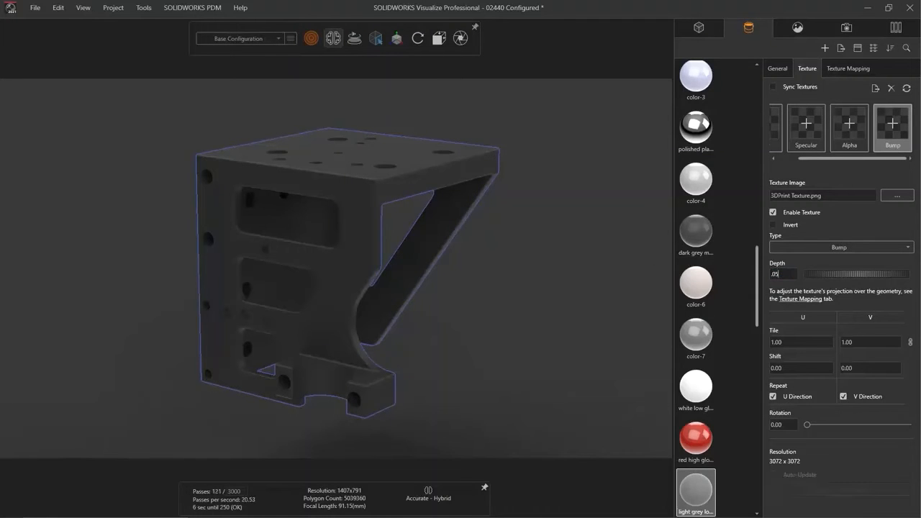
pyautogui.click(793, 249)
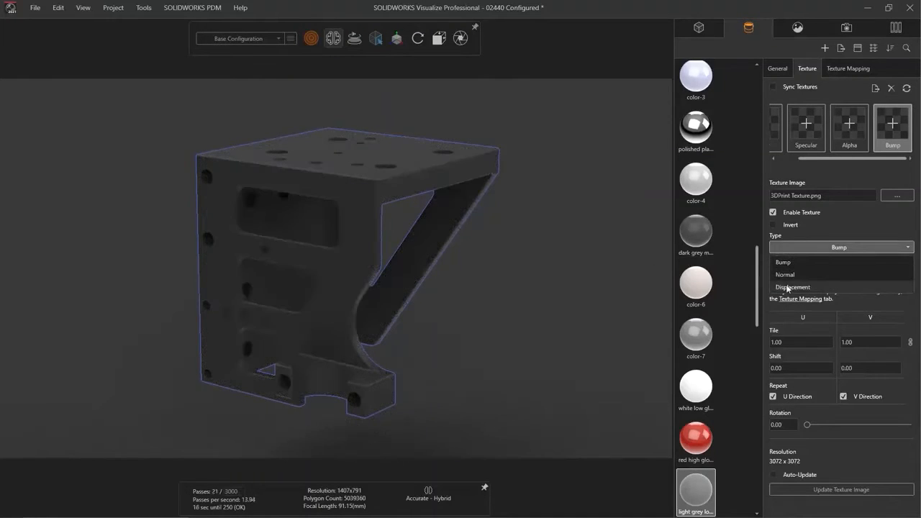
pyautogui.click(792, 287)
pyautogui.moveTo(411, 245); pyautogui.dragTo(352, 182)
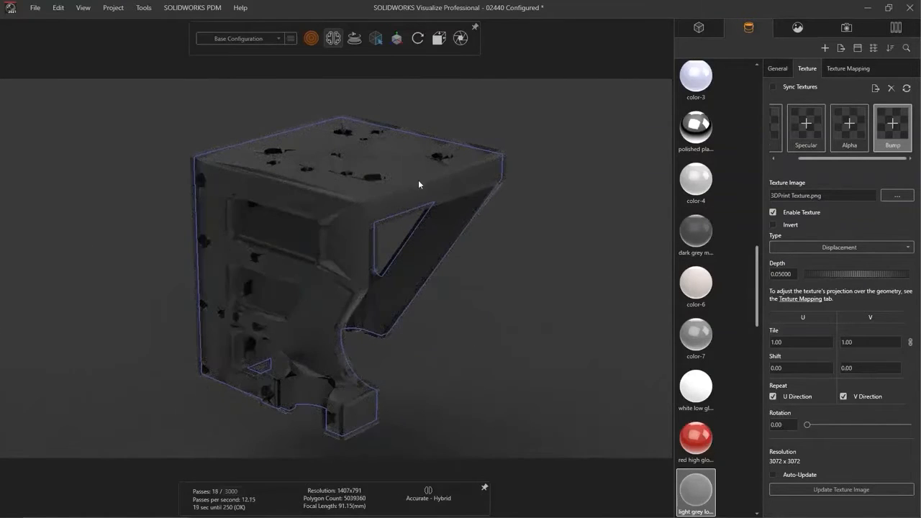
# - Set the displacement density in the bracket's texture mapping to 1500 and update the displacement
pyautogui.click(839, 72)
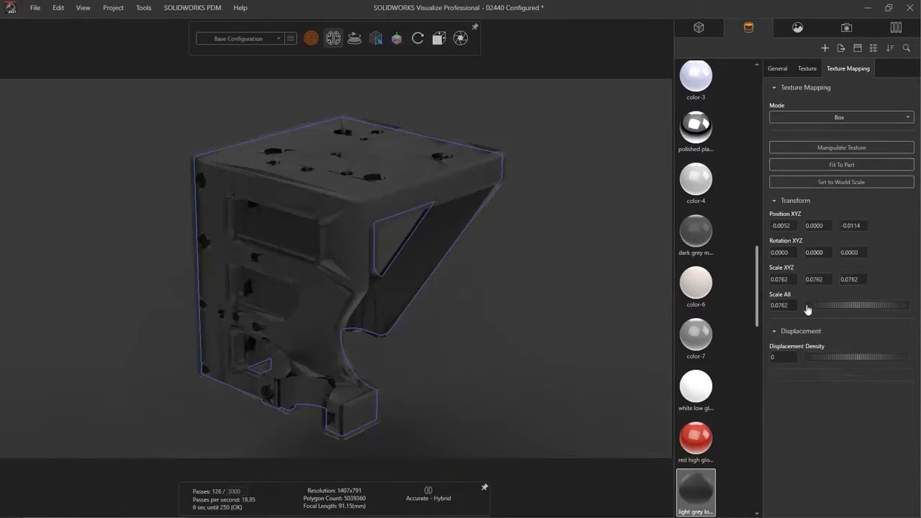
pyautogui.click(784, 358)
pyautogui.write('1500')
pyautogui.click(795, 377)
pyautogui.click(652, 340)
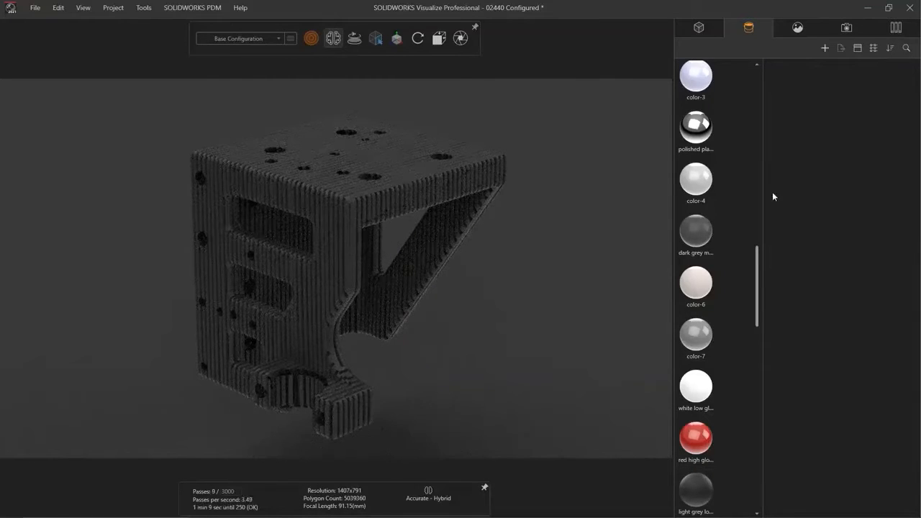
# - Apply the local "SR - 3D Print" appearance to the isolated bracket and inspect its surface up close
pyautogui.click(896, 30)
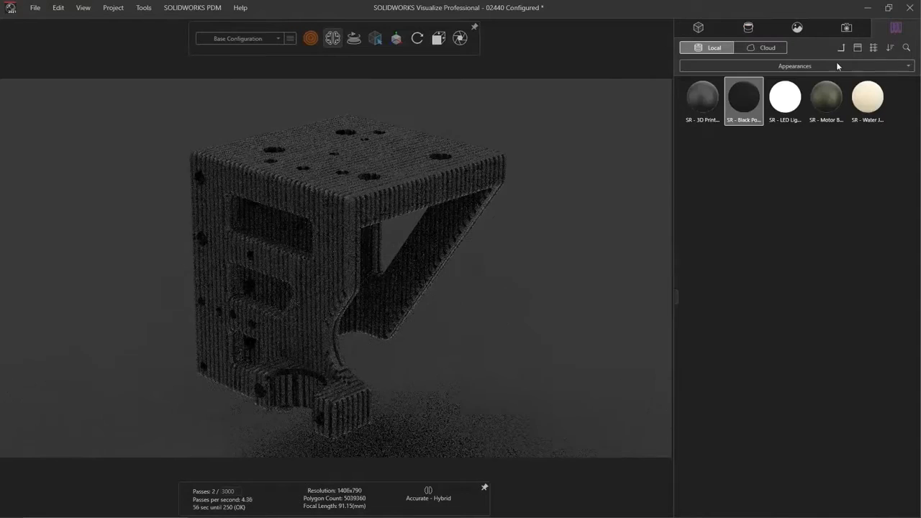
pyautogui.moveTo(702, 97); pyautogui.dragTo(342, 222)
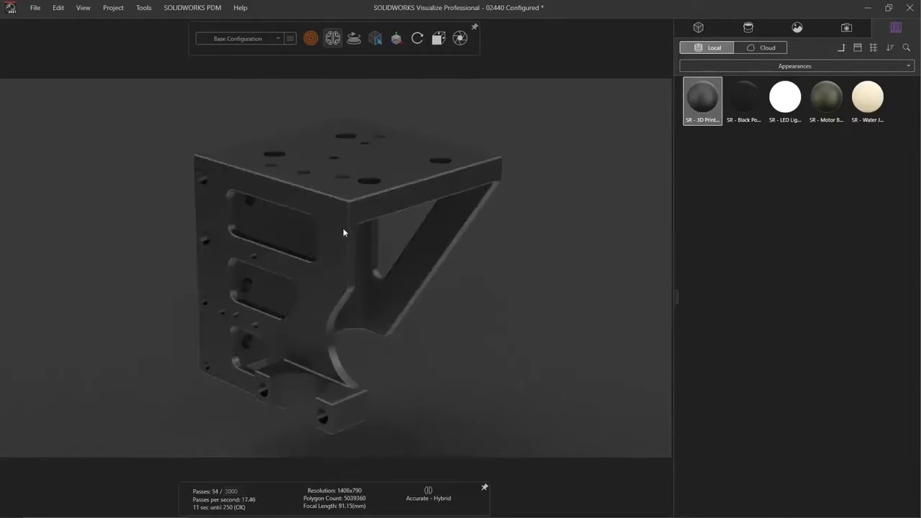
pyautogui.scroll(10, 356, 325)
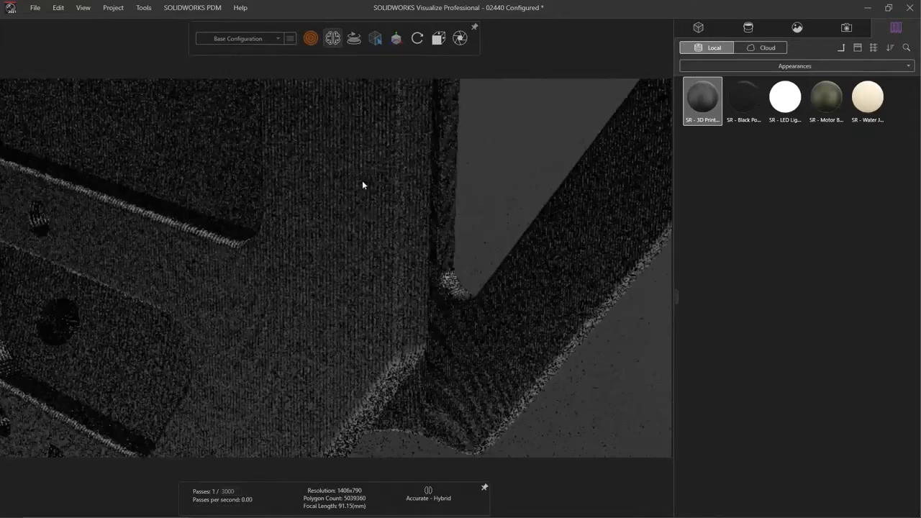
# - Change the SR - 3D Print texture mapping to Planar mode with a Z rotation of 45
pyautogui.doubleClick(354, 208)
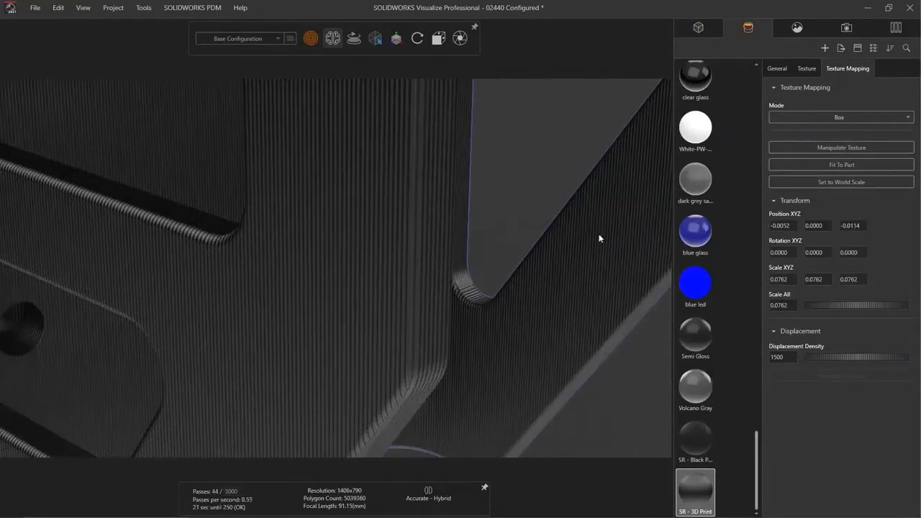
pyautogui.click(860, 117)
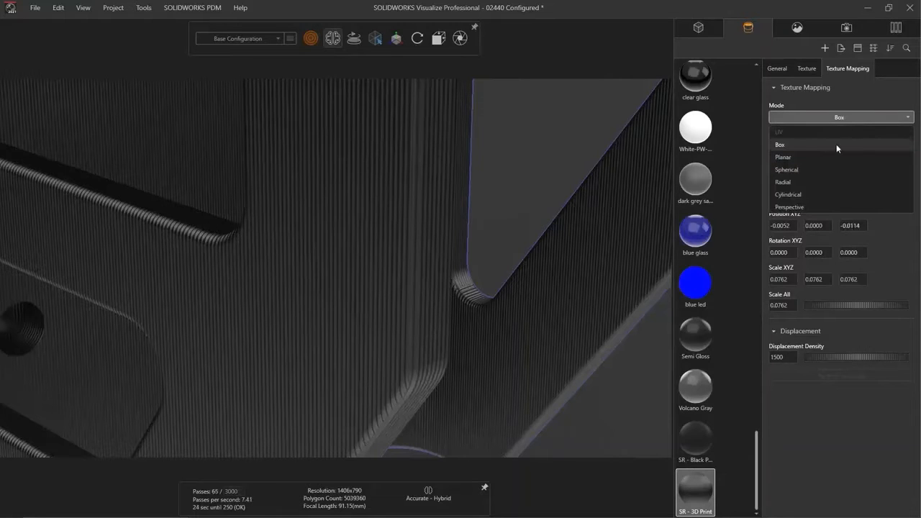
pyautogui.click(823, 157)
pyautogui.doubleClick(850, 278)
pyautogui.write('45')
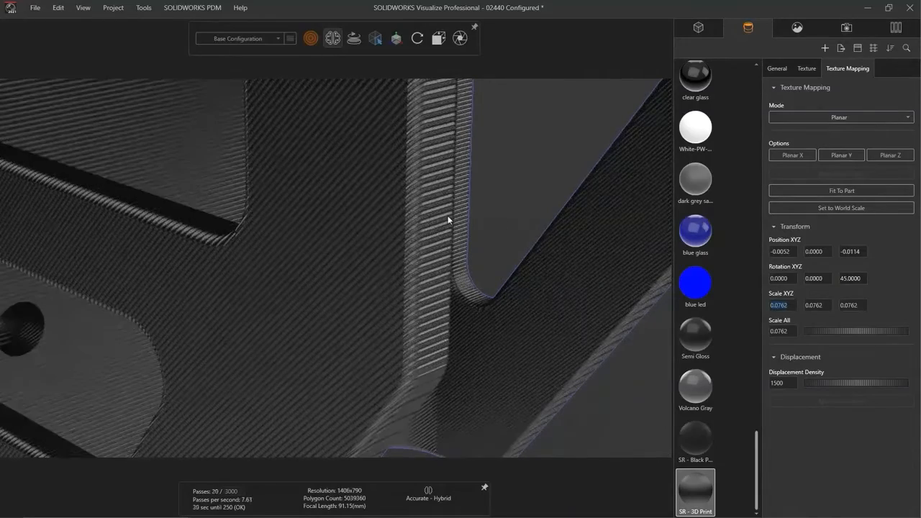
# - Copy the SR - 3D Print appearance from the bracket
pyautogui.rightClick(400, 215)
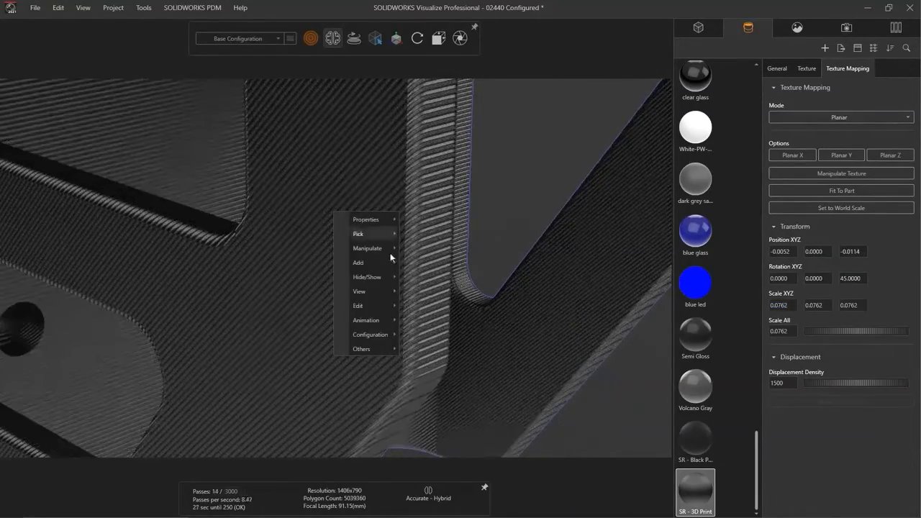
pyautogui.moveTo(379, 303)
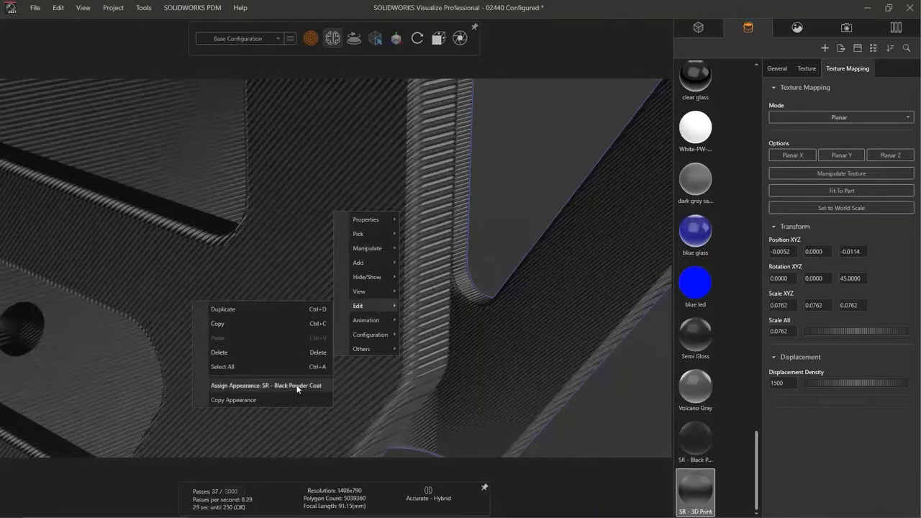
pyautogui.click(265, 397)
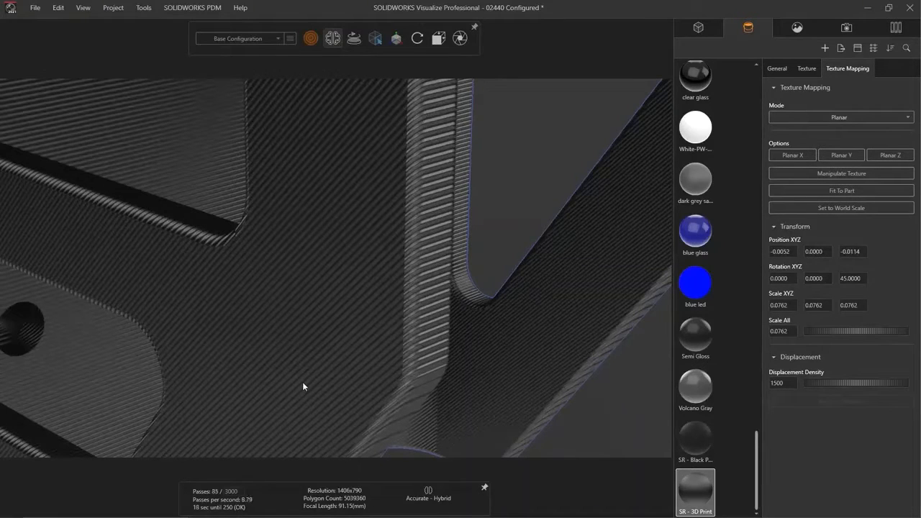
# - Switch the displayed model set from the isolated bracket to Brackets and Housing
pyautogui.scroll(-10, 303, 388)
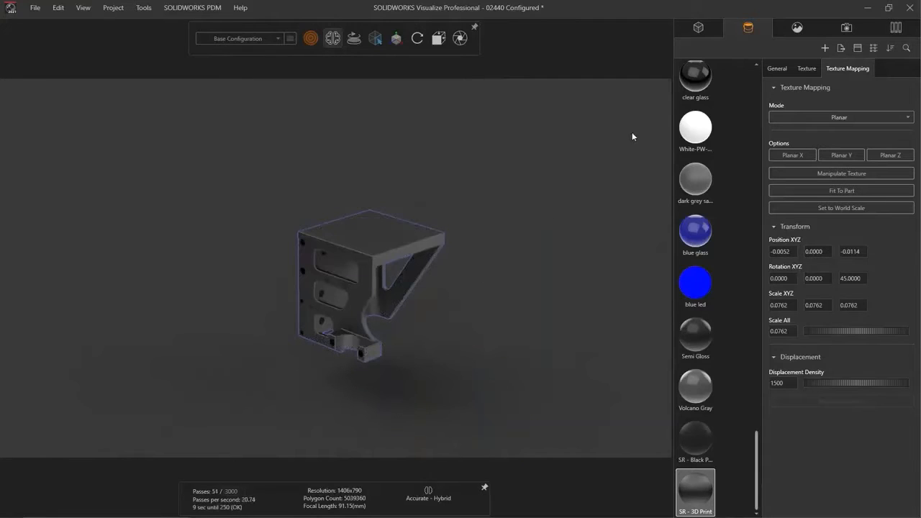
pyautogui.click(698, 28)
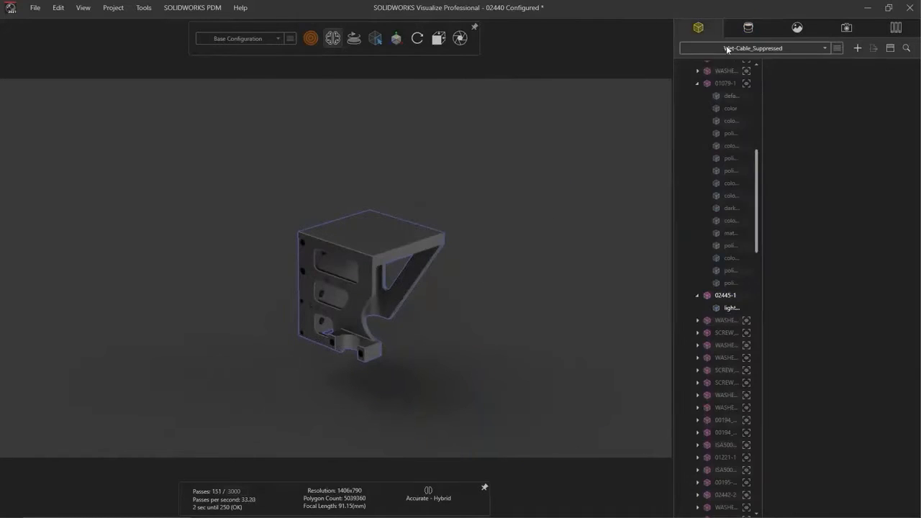
pyautogui.click(726, 48)
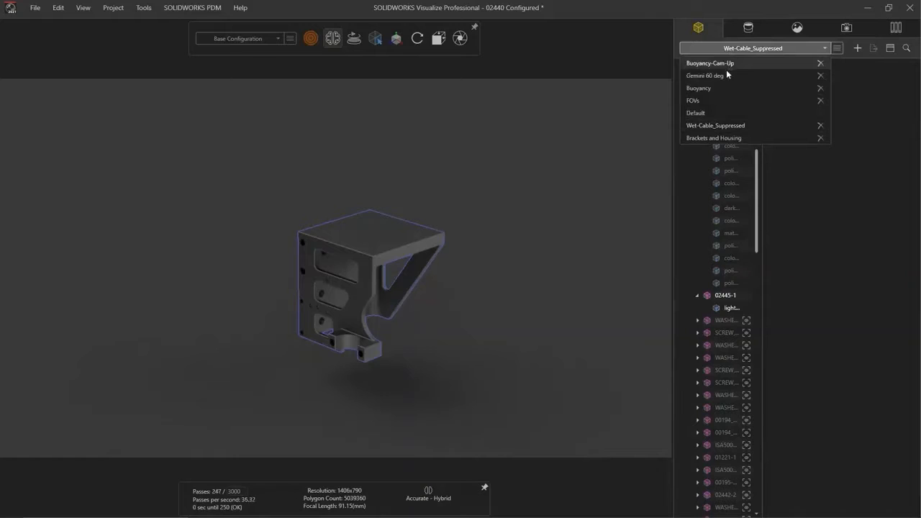
pyautogui.click(712, 139)
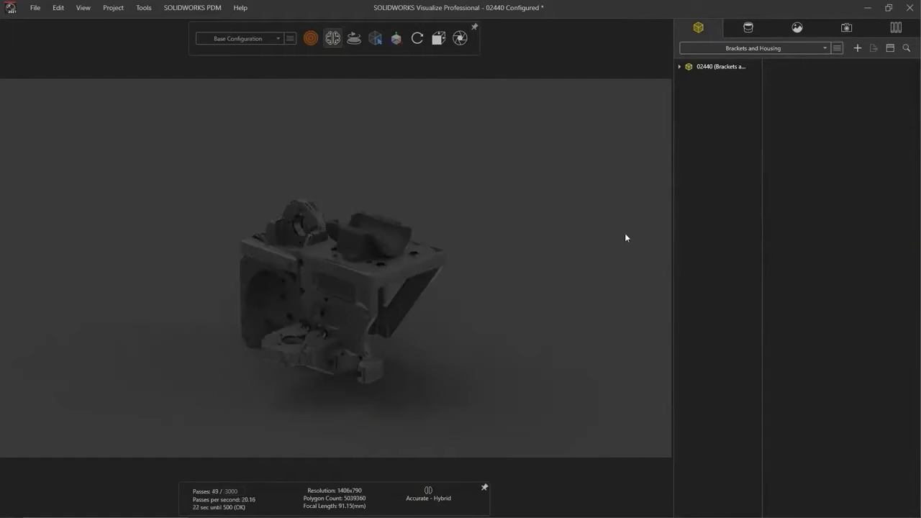
# - Paste the copied SR - 3D Print appearance onto the triangular bracket in the Brackets and Housing set
pyautogui.doubleClick(383, 281)
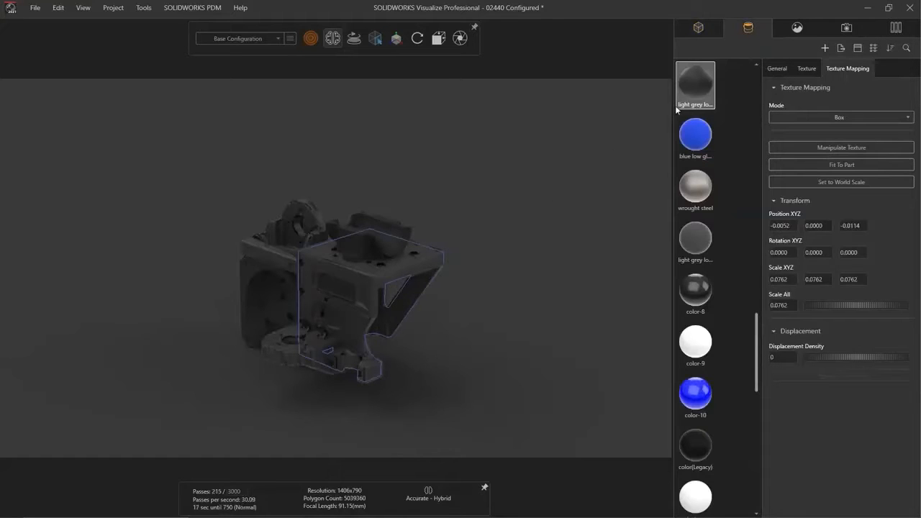
pyautogui.rightClick(676, 108)
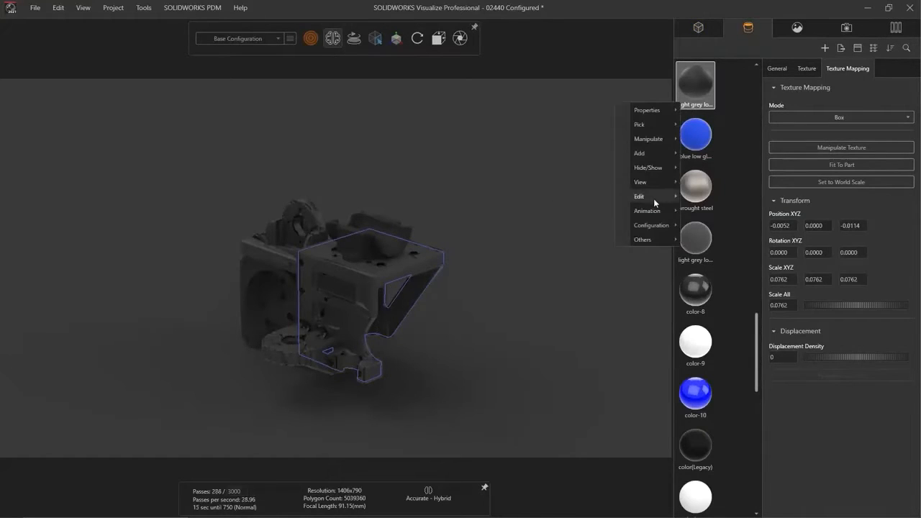
pyautogui.moveTo(653, 198)
pyautogui.click(562, 278)
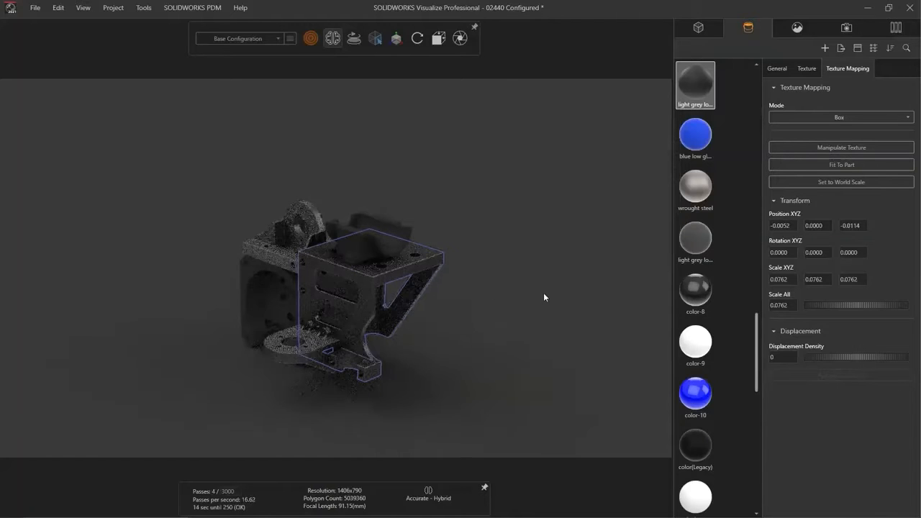
pyautogui.click(505, 308)
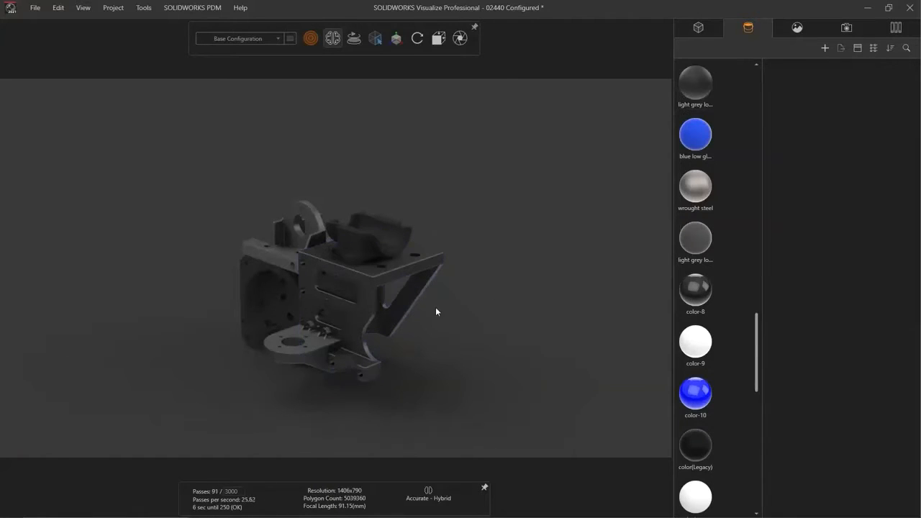
# - Add a new cutting plane through the brackets and housing, viewed from the opposite side
pyautogui.moveTo(413, 306); pyautogui.dragTo(145, 309)
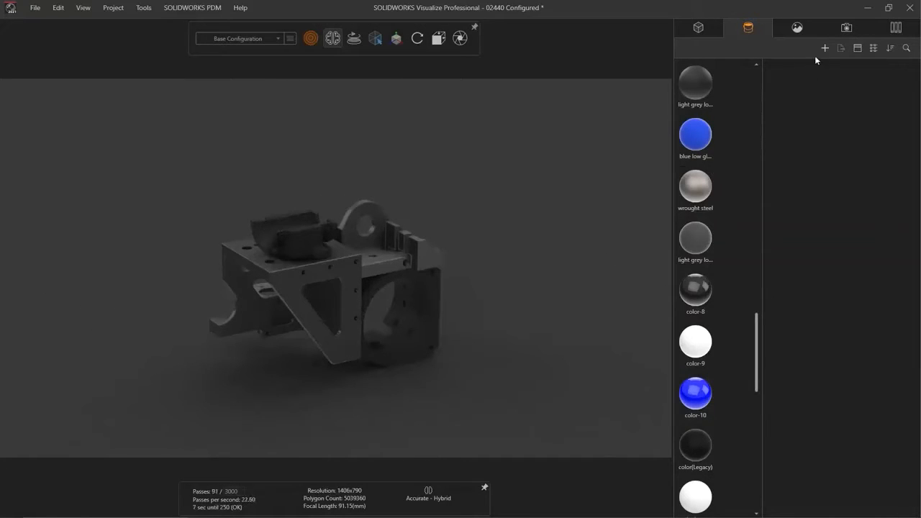
pyautogui.click(716, 29)
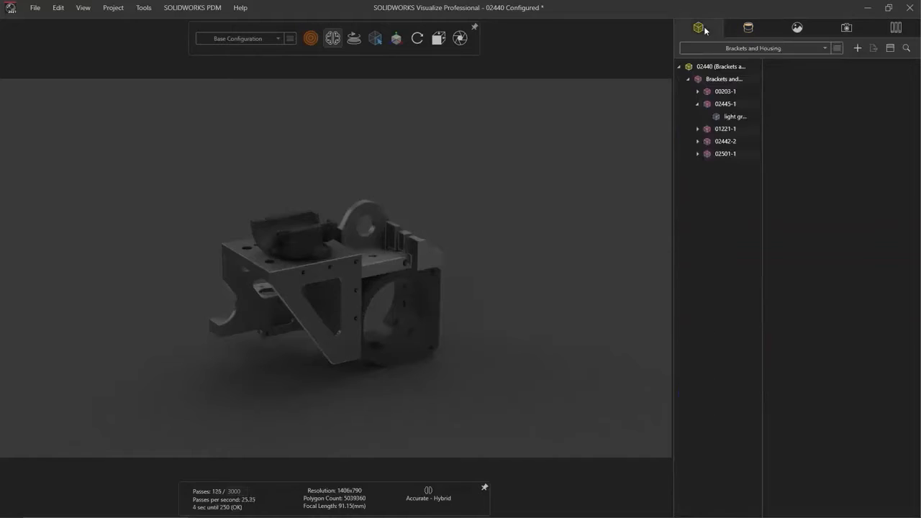
pyautogui.click(857, 47)
pyautogui.click(839, 78)
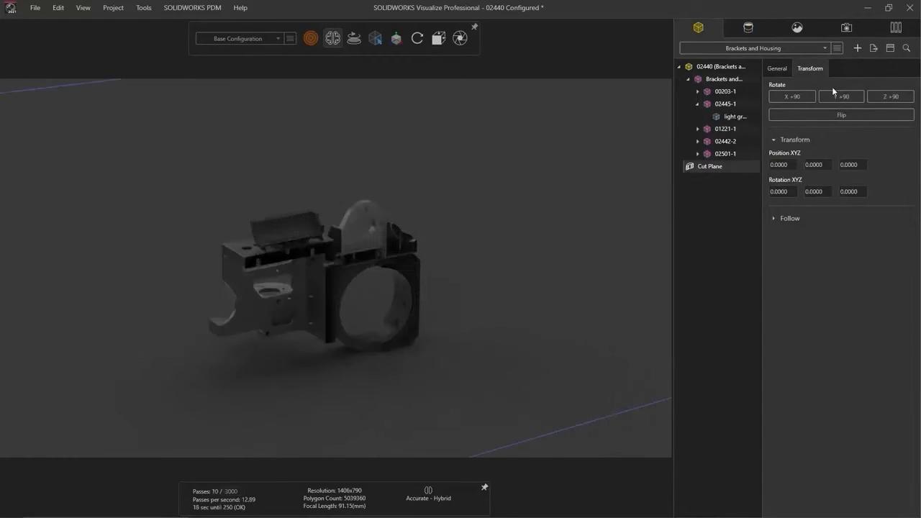
# - Display the cut plane's caps in dark red (about hue 0, saturation 73, value 35) and shift the plane along its blue axis
pyautogui.click(777, 68)
pyautogui.click(773, 146)
pyautogui.click(781, 174)
pyautogui.moveTo(713, 205)
pyautogui.mouseDown()
pyautogui.moveTo(737, 194)
pyautogui.moveTo(749, 198)
pyautogui.moveTo(747, 212)
pyautogui.mouseUp()
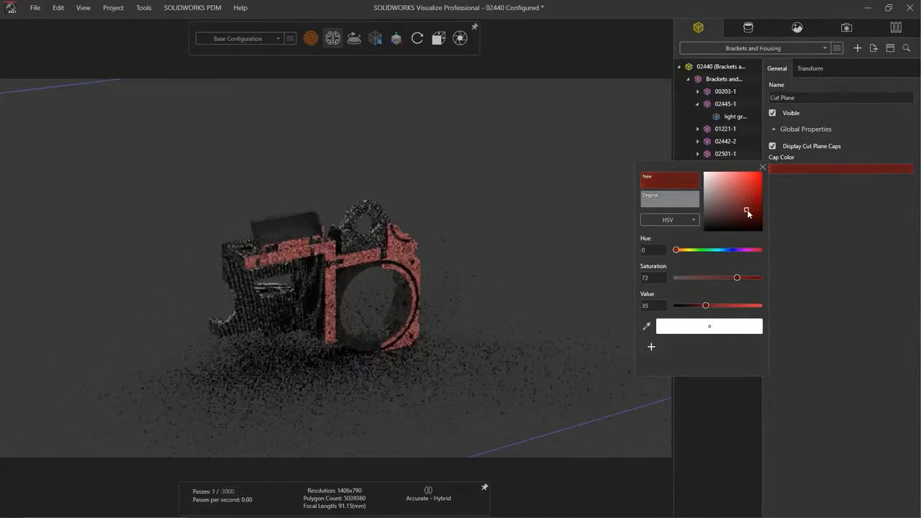
pyautogui.click(396, 38)
pyautogui.moveTo(461, 367); pyautogui.dragTo(473, 376)
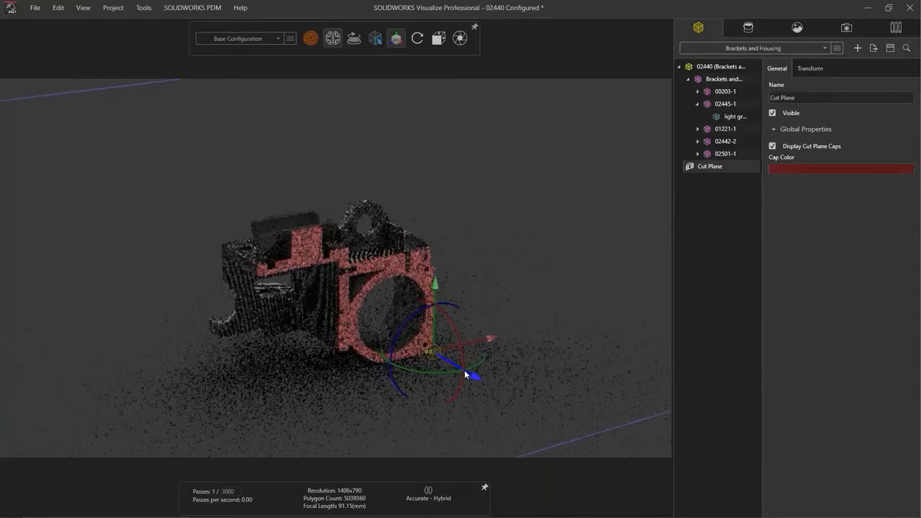
# - Add a second cutting plane, rotate it 90 degrees about Y and flip its cutting direction
pyautogui.click(857, 48)
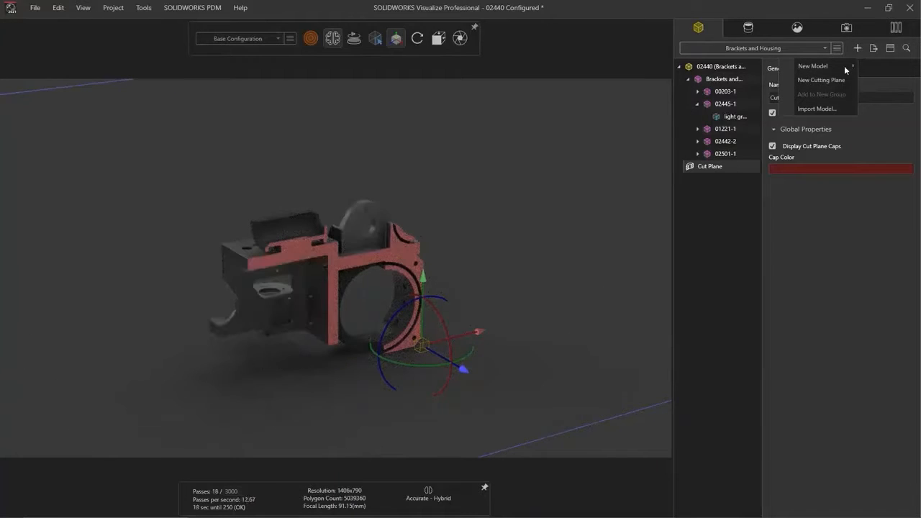
pyautogui.click(829, 80)
pyautogui.click(809, 69)
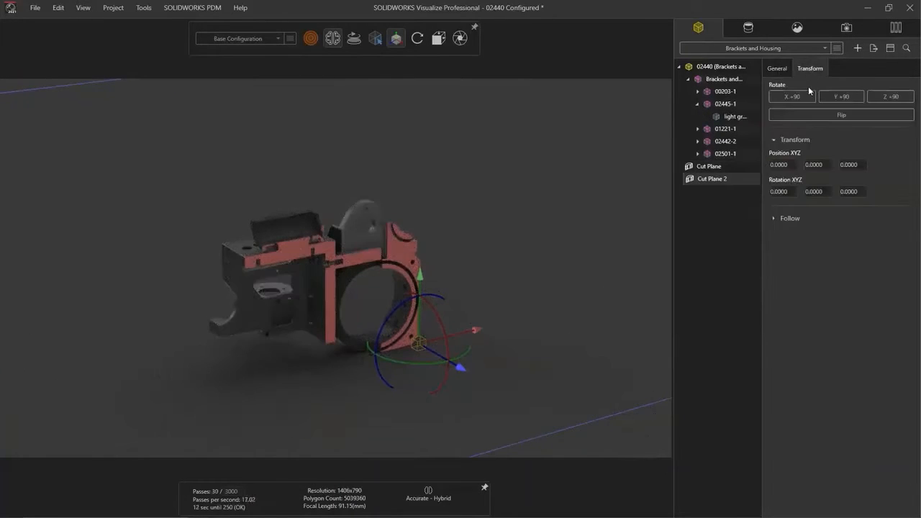
pyautogui.click(822, 97)
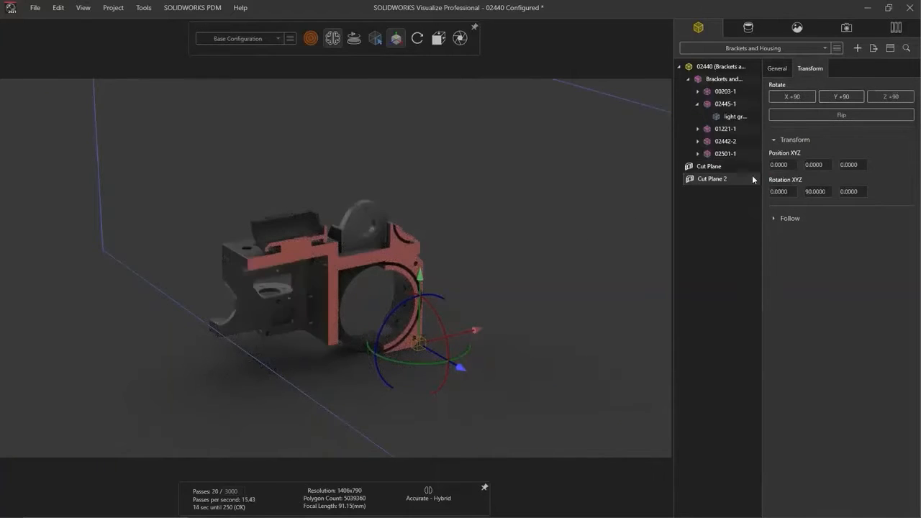
pyautogui.click(802, 115)
# - Move the second cutting plane along X to a position of about -0.18 and deselect it
pyautogui.moveTo(474, 329); pyautogui.dragTo(370, 349)
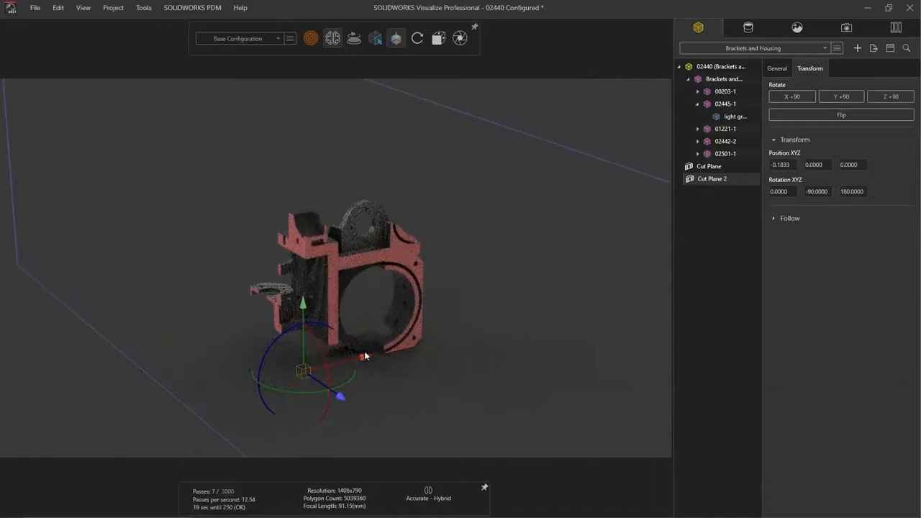
pyautogui.click(380, 364)
pyautogui.moveTo(405, 351); pyautogui.dragTo(409, 346)
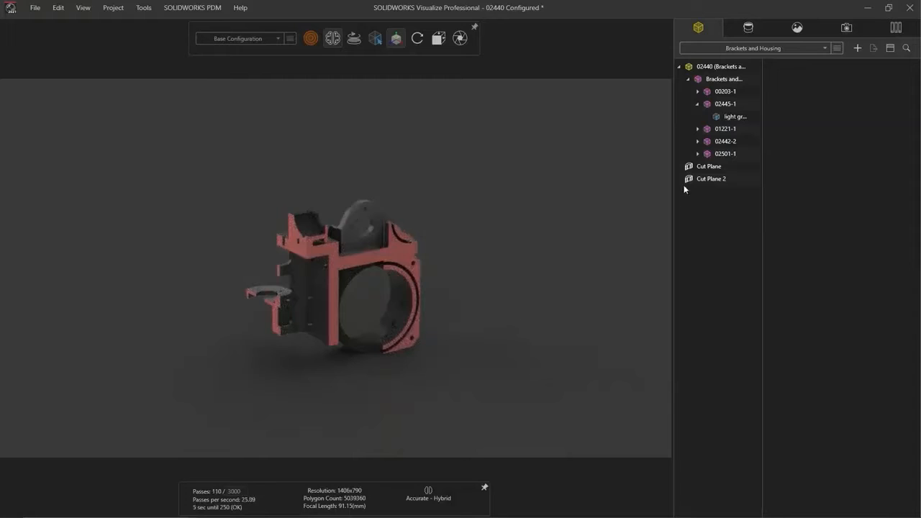
# - Switch to the Default model set and enable the Toon filter on the Default Camera
pyautogui.click(756, 49)
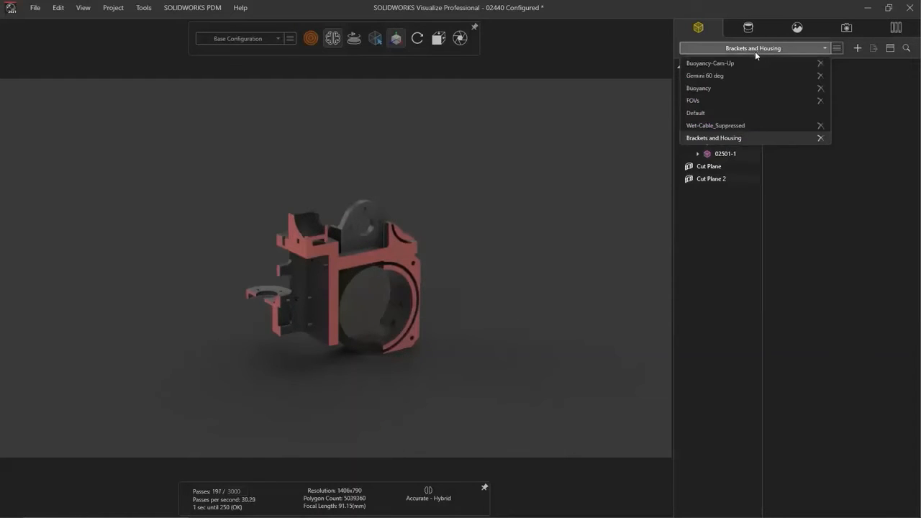
pyautogui.click(728, 113)
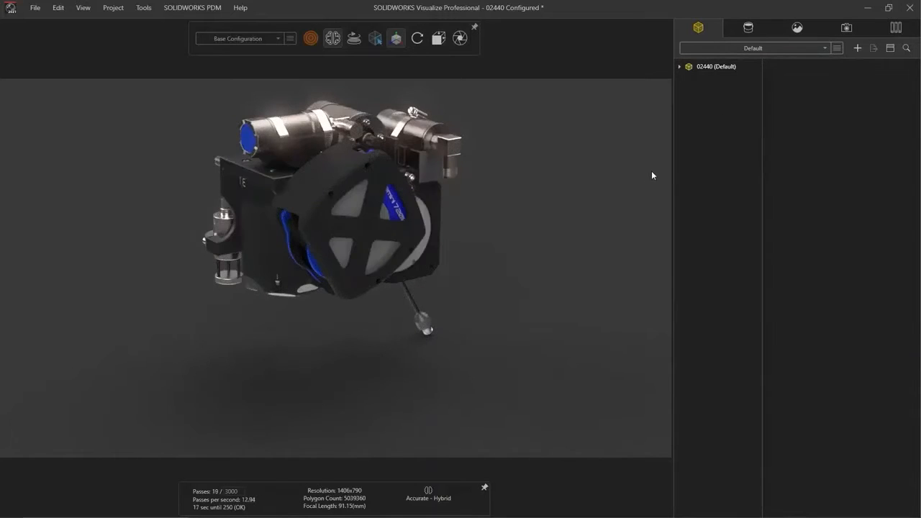
pyautogui.click(847, 29)
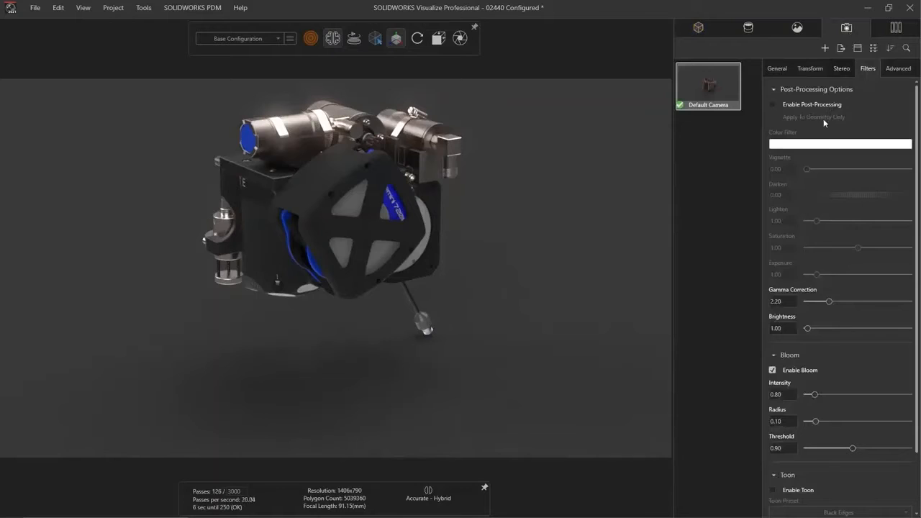
pyautogui.scroll(-1, 808, 131)
pyautogui.scroll(-1, 808, 131)
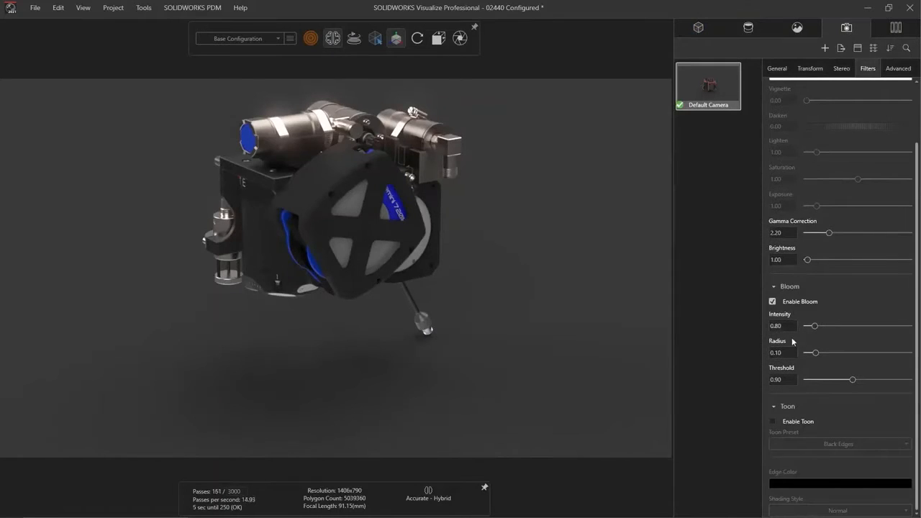
pyautogui.click(776, 423)
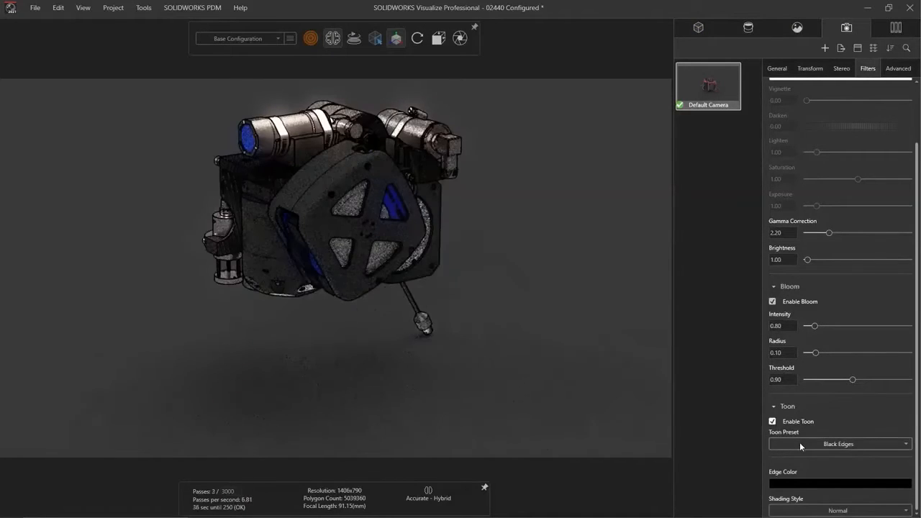
# - Orbit to the assembly's other side and open the Toon preset choices for the Default Camera
pyautogui.moveTo(464, 281); pyautogui.dragTo(304, 292)
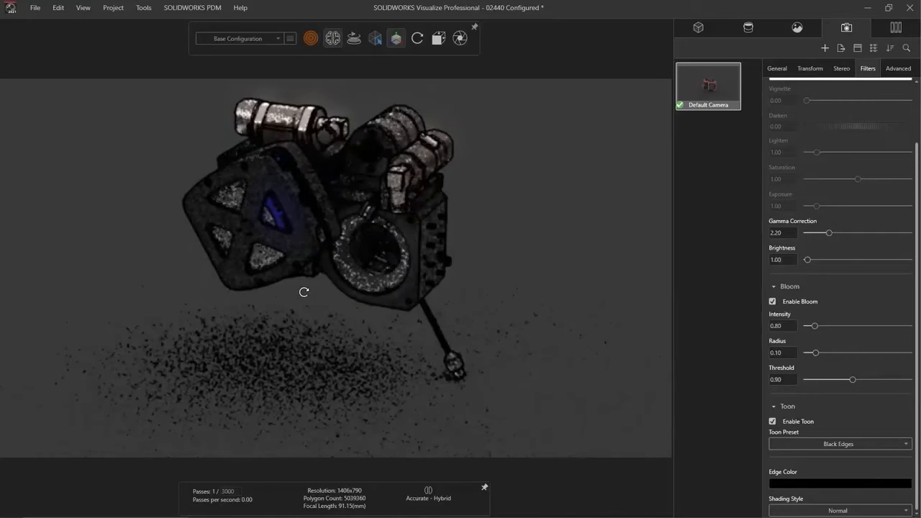
pyautogui.click(822, 444)
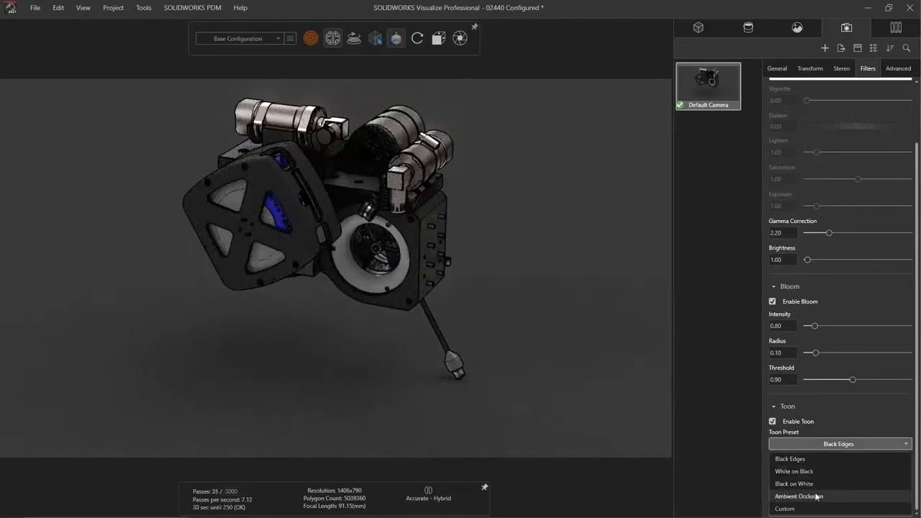
# - Try the Custom Toon preset with the Plain Shaded shading style on the camera, and turn the Toon filter off
pyautogui.click(787, 509)
pyautogui.click(804, 510)
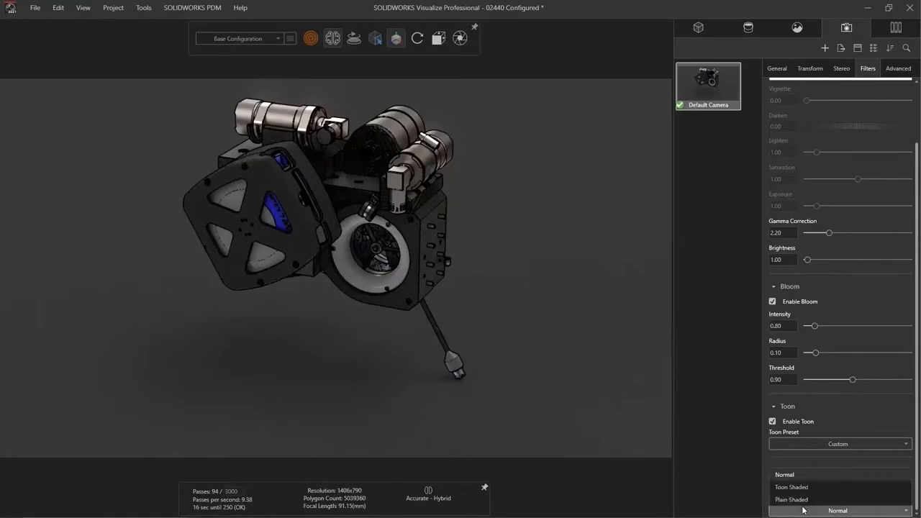
pyautogui.click(792, 498)
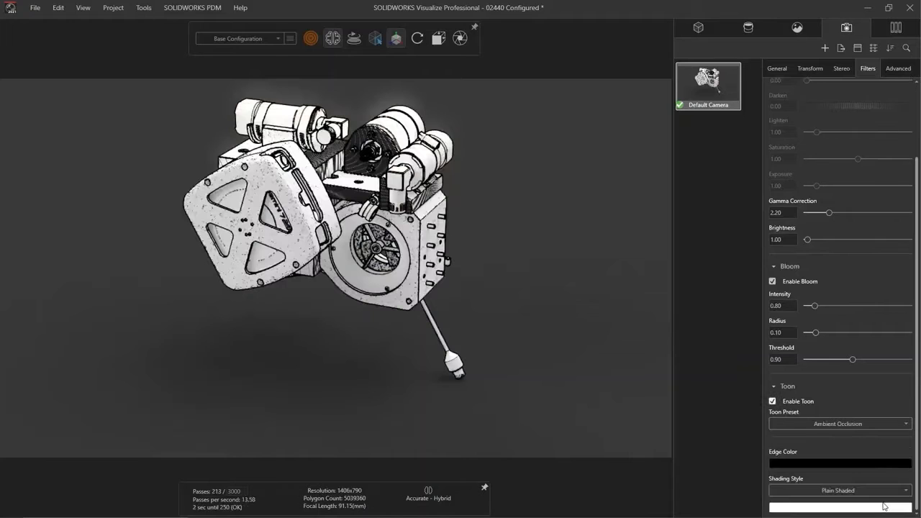
pyautogui.click(772, 402)
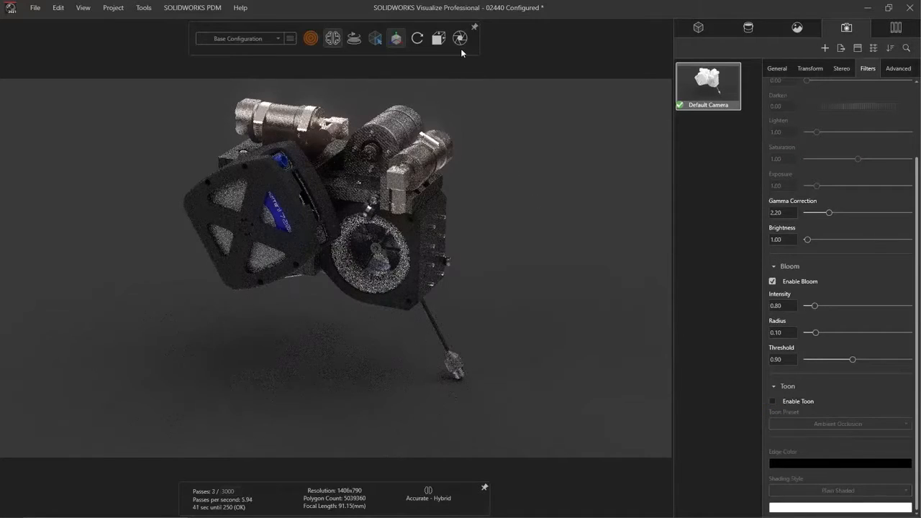
# - Open the render output settings and include all available render layers in the output
pyautogui.click(460, 38)
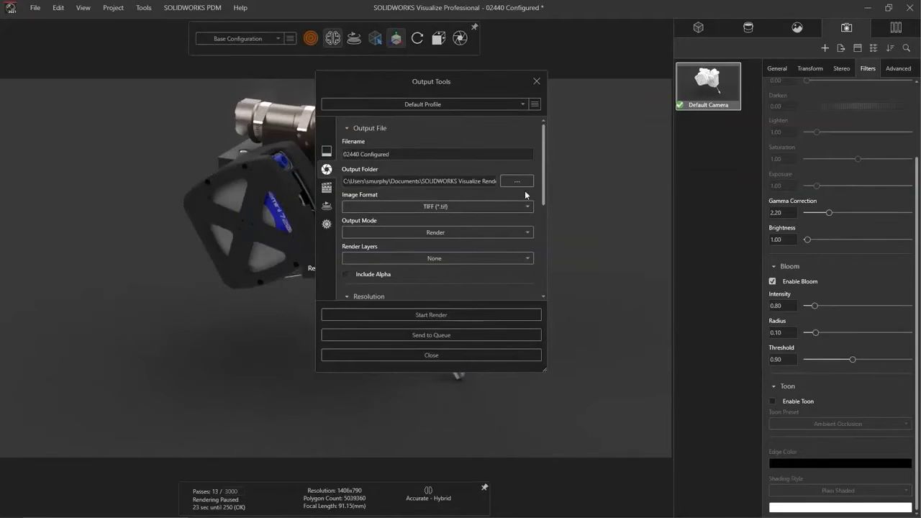
pyautogui.scroll(-3, 518, 191)
pyautogui.click(481, 166)
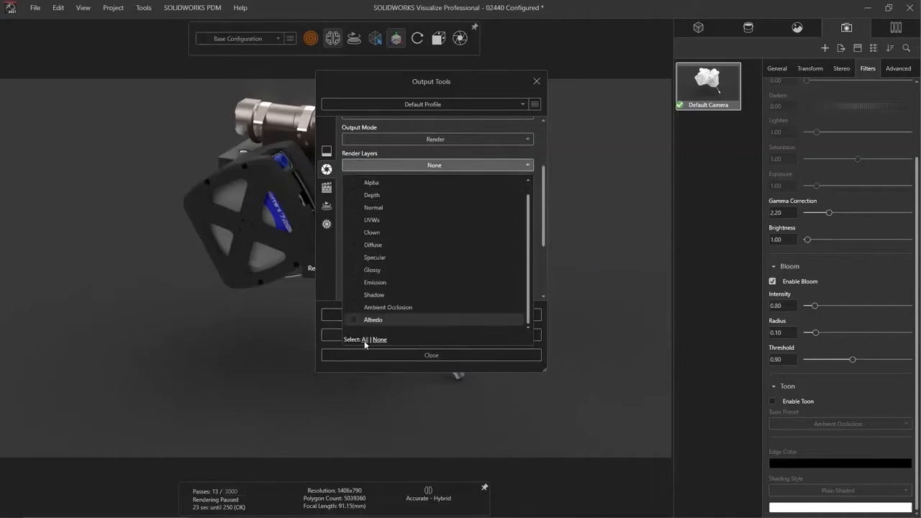
pyautogui.click(365, 340)
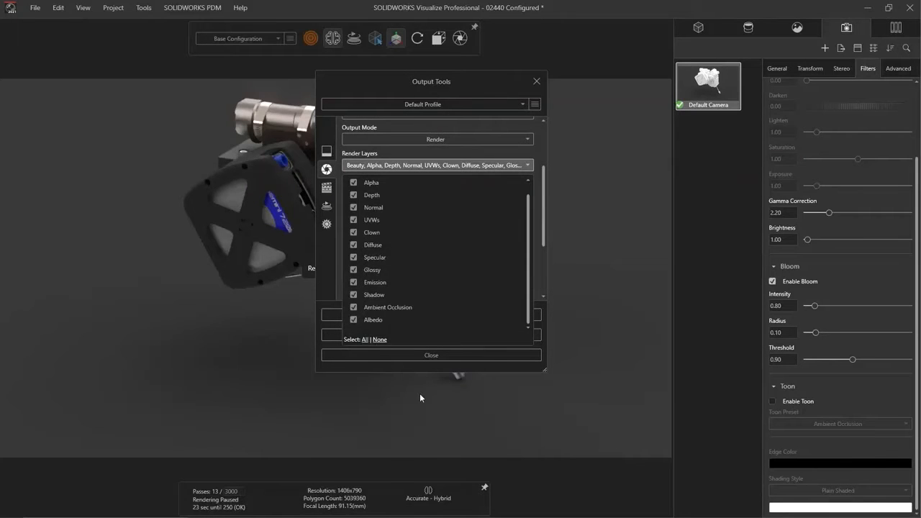
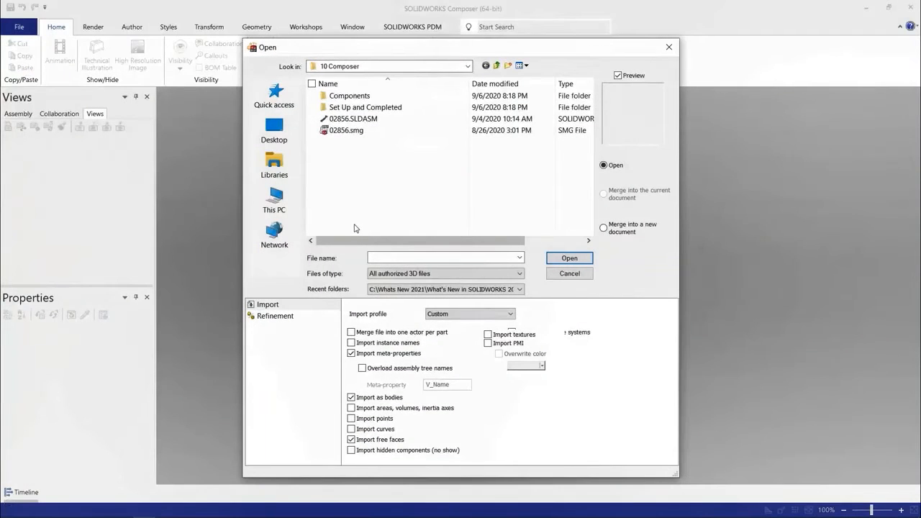
# - In SOLIDWORKS Composer, choose the SOLIDWORKS(default) import profile and select 02856.SLDASM as the file to open
pyautogui.click(511, 315)
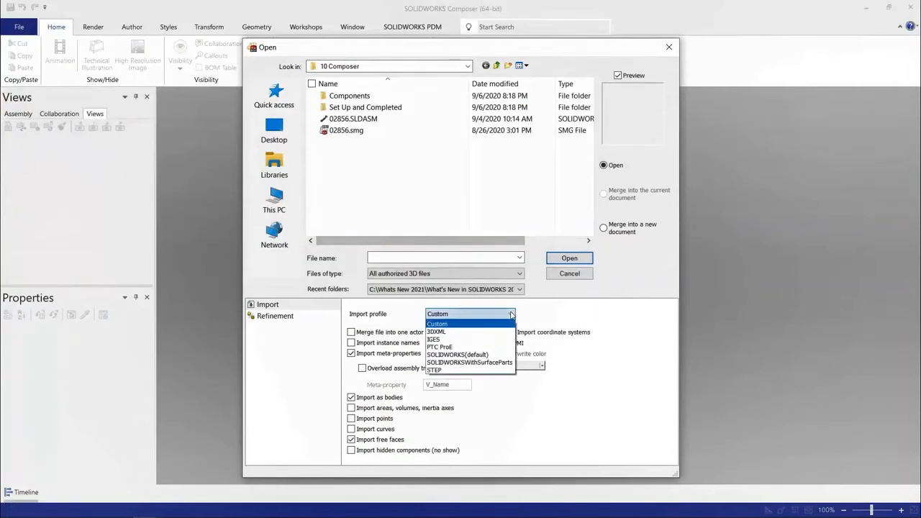
pyautogui.click(463, 354)
pyautogui.click(365, 119)
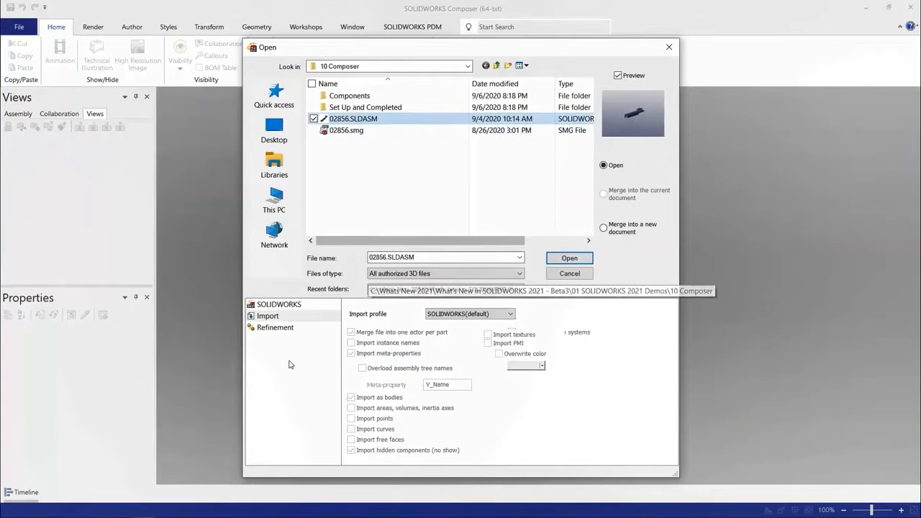
# - Add the BRUSH, COIL, BRUSH, HUB AND BRISTLE and BRUSH, RUBBER 3D PRINT configurations to the import, and open the assembly
pyautogui.click(278, 305)
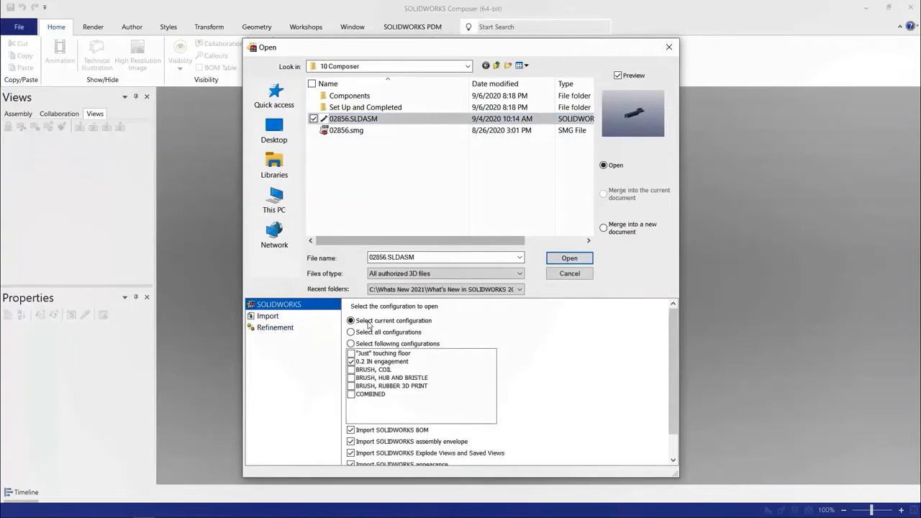
pyautogui.click(351, 371)
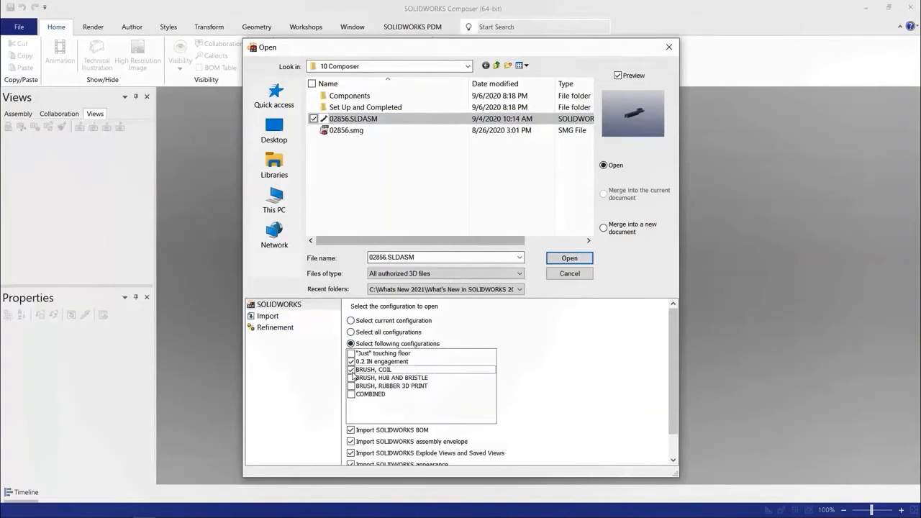
pyautogui.click(351, 378)
pyautogui.click(351, 387)
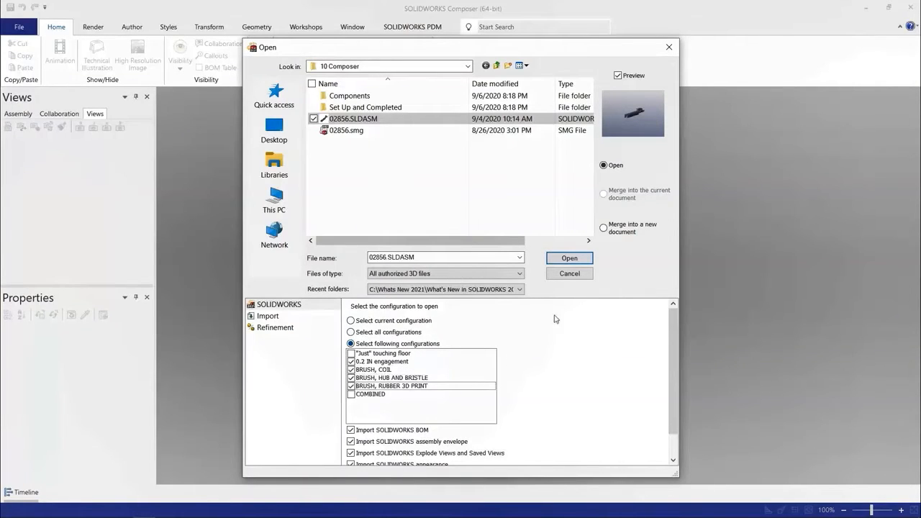
pyautogui.click(569, 258)
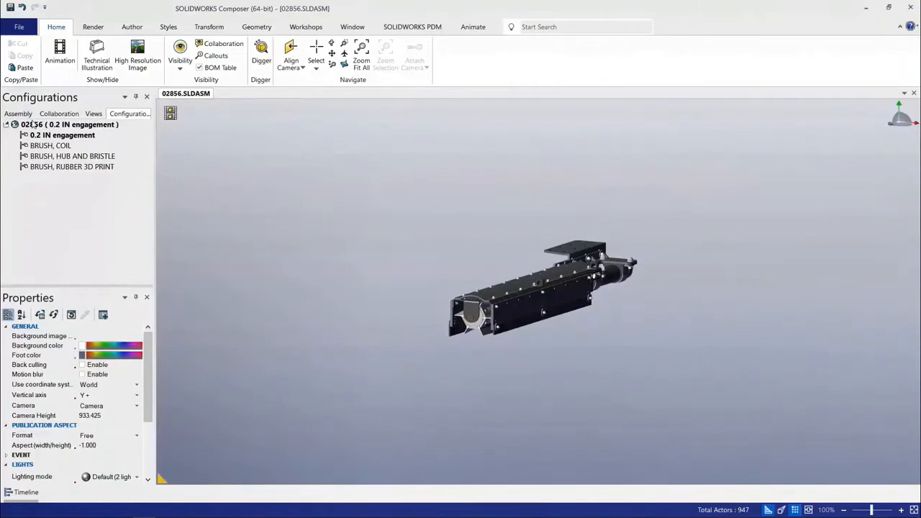
# - Activate the BRUSH, RUBBER 3D PRINT configuration and switch back to 0.2 IN engagement
pyautogui.click(77, 166)
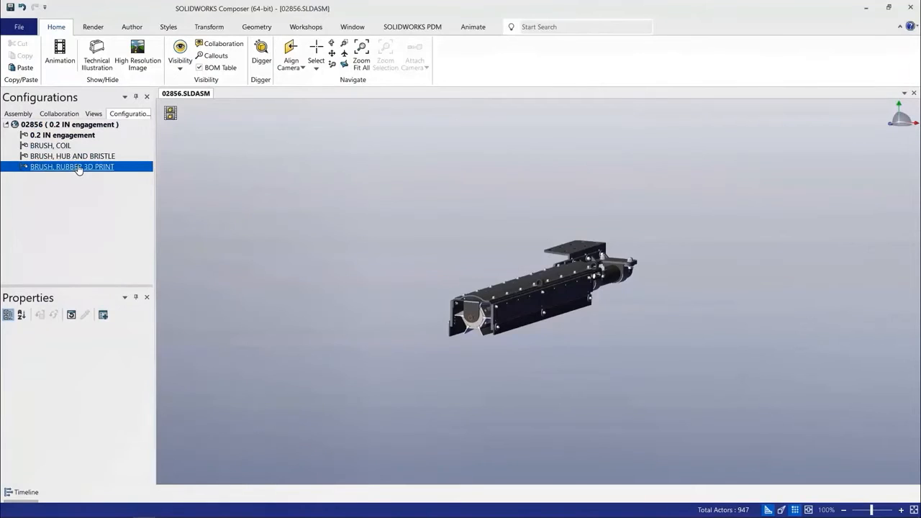
pyautogui.doubleClick(77, 167)
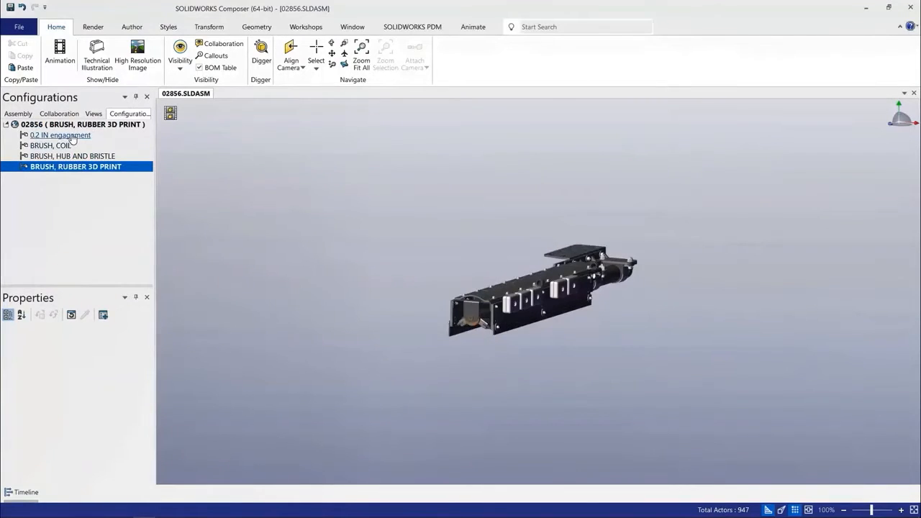
pyautogui.click(72, 135)
pyautogui.doubleClick(71, 136)
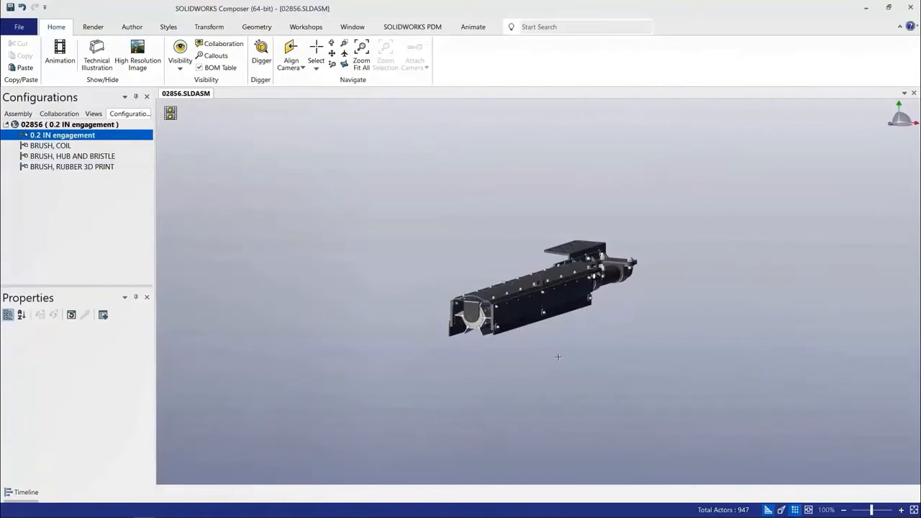
# - Set the viewport's render mode to Flat Technical and bring up the document's list of views
pyautogui.scroll(2, 554, 352)
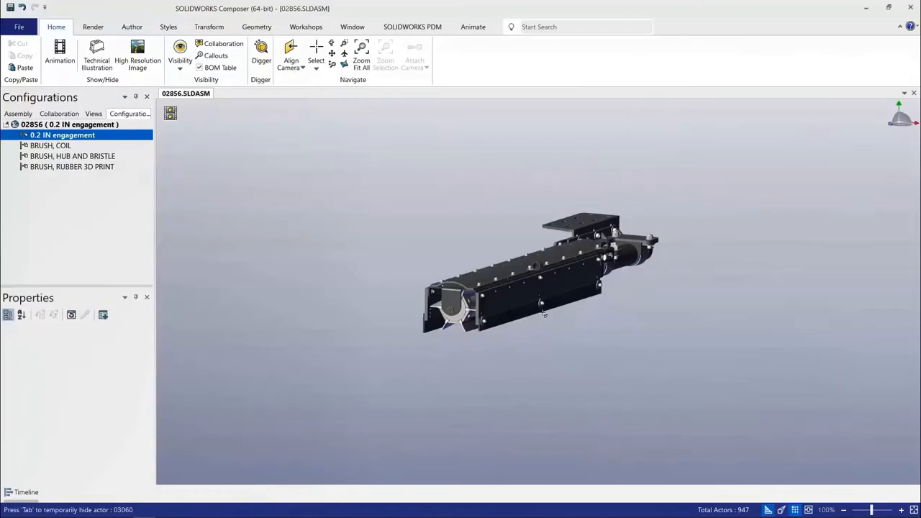
pyautogui.scroll(3, 544, 314)
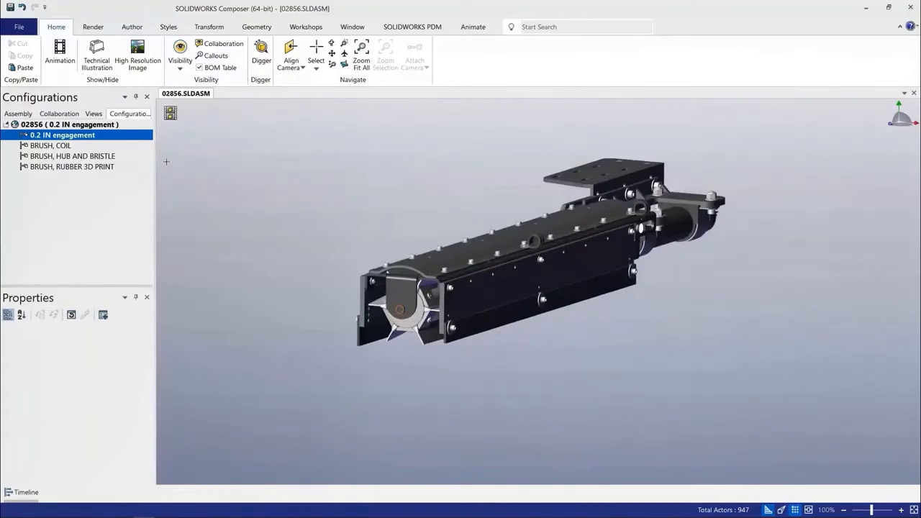
pyautogui.click(99, 29)
pyautogui.click(12, 68)
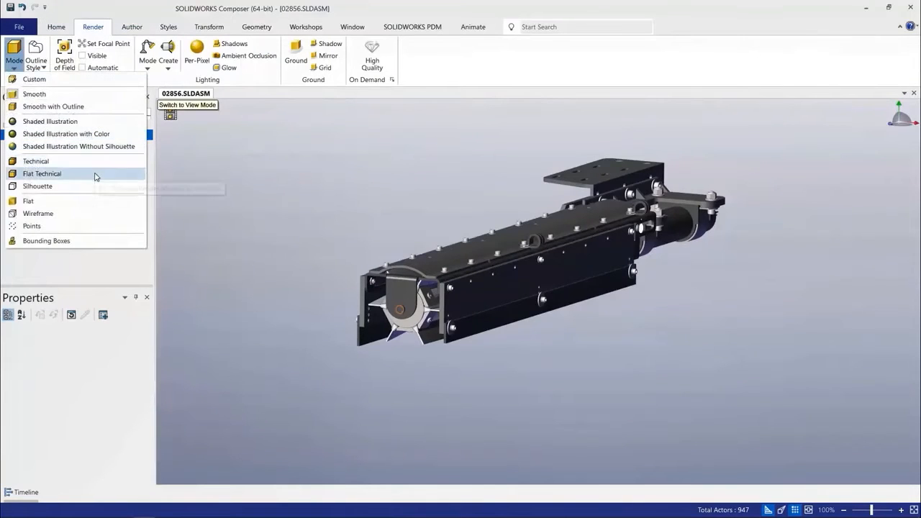
pyautogui.click(92, 176)
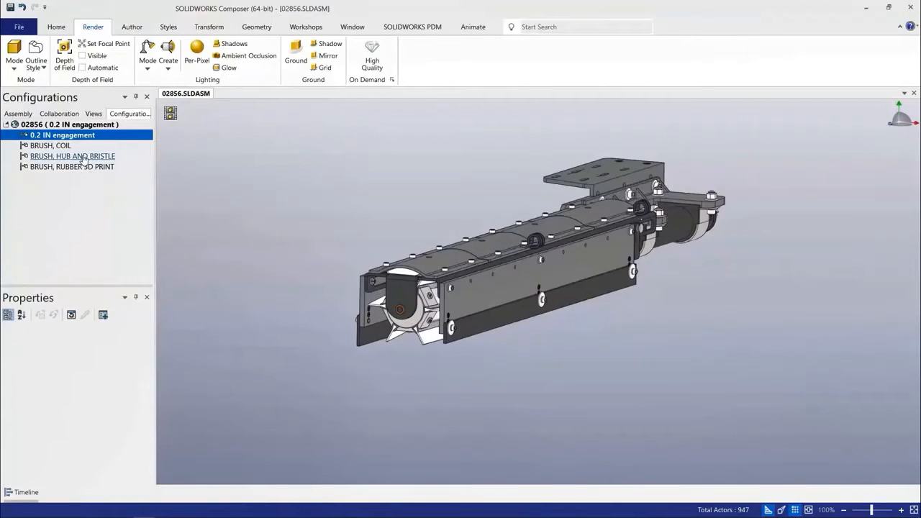
pyautogui.click(93, 115)
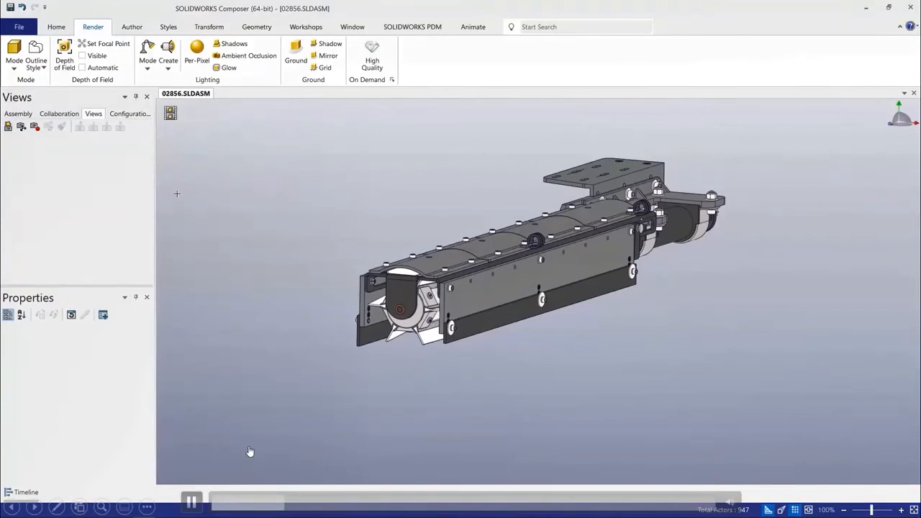
# - Turn off the gradient for the viewport background in the document properties
pyautogui.click(26, 32)
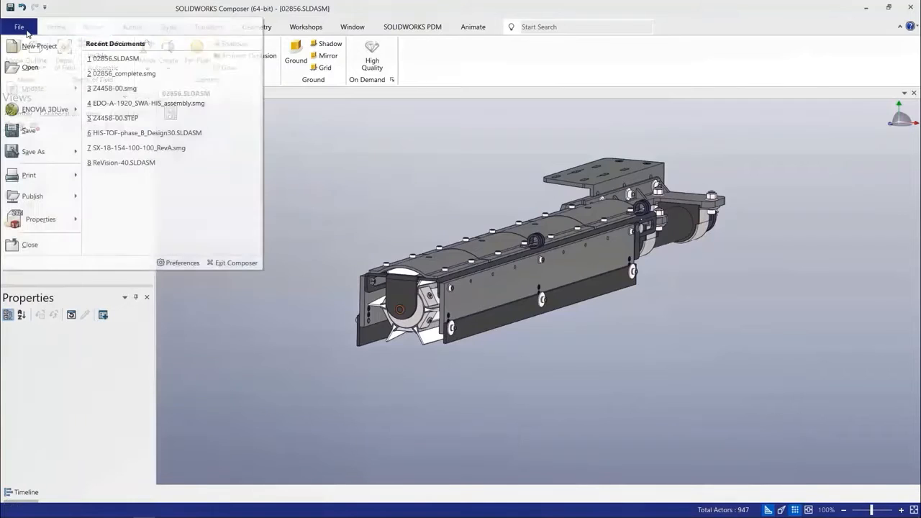
pyautogui.moveTo(36, 229)
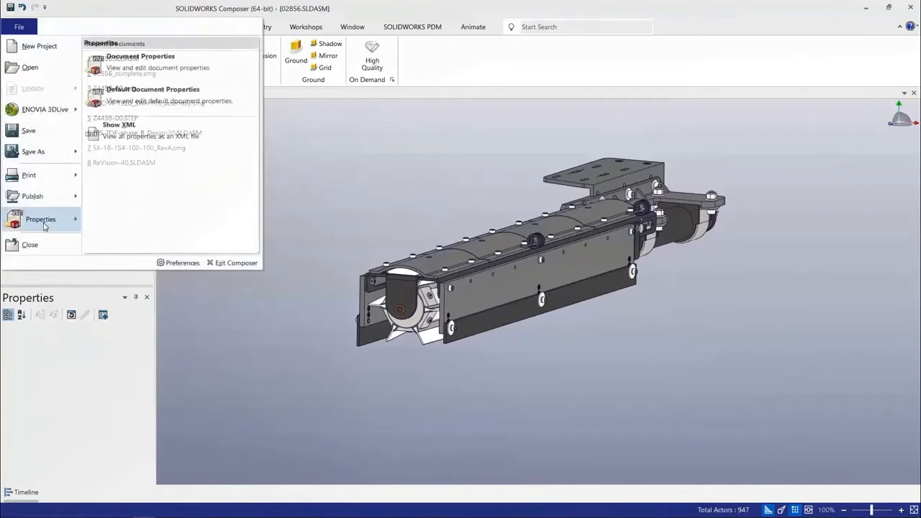
pyautogui.click(161, 65)
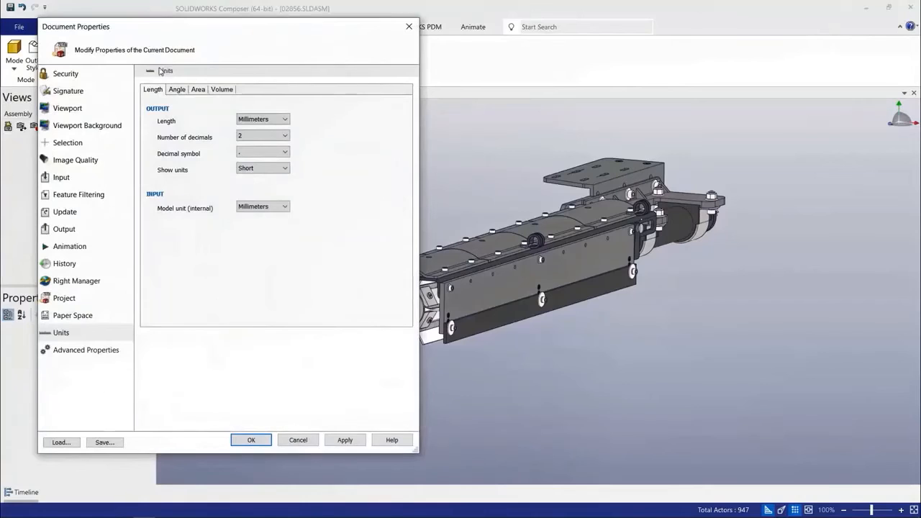
pyautogui.click(77, 127)
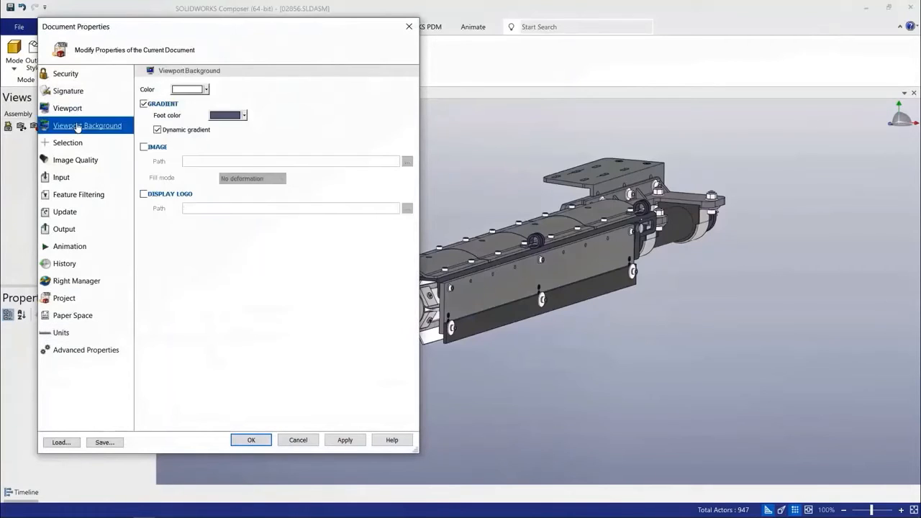
pyautogui.click(144, 104)
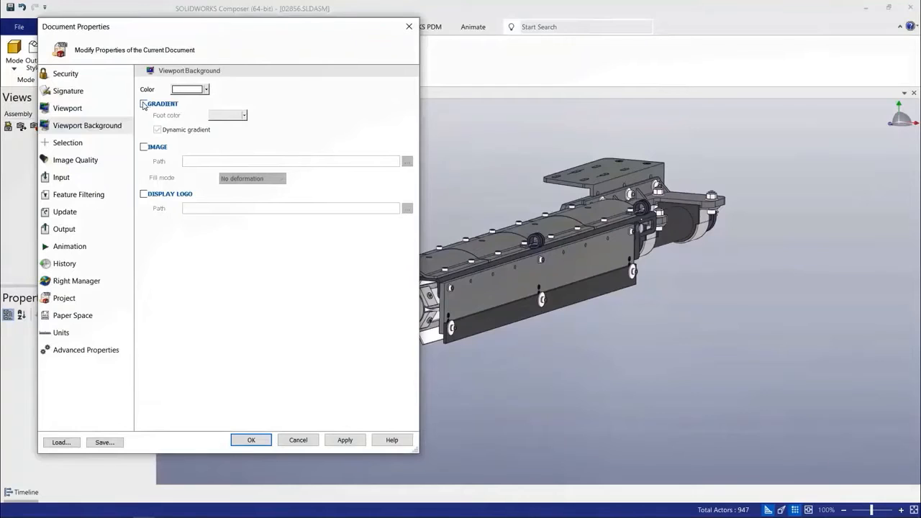
# - Make selected actors show hidden edges, with color intensity near high and red as the default selection color
pyautogui.click(72, 143)
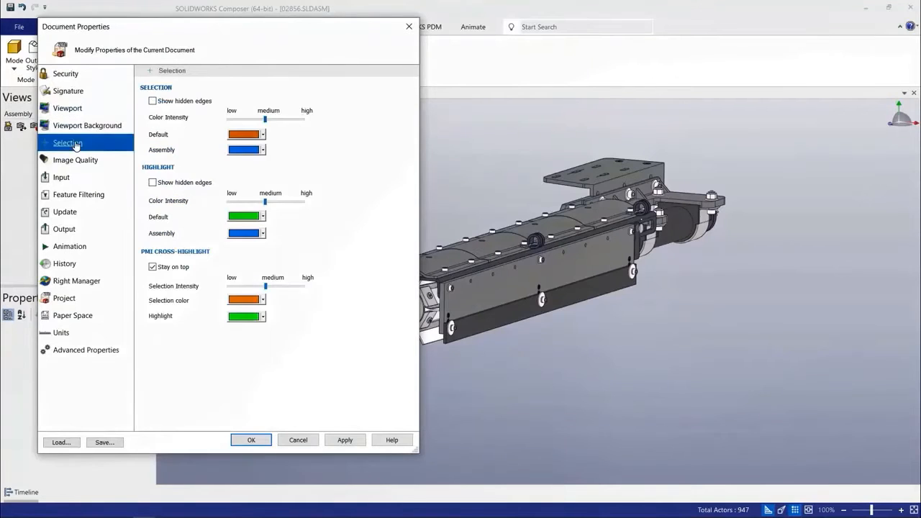
pyautogui.click(153, 101)
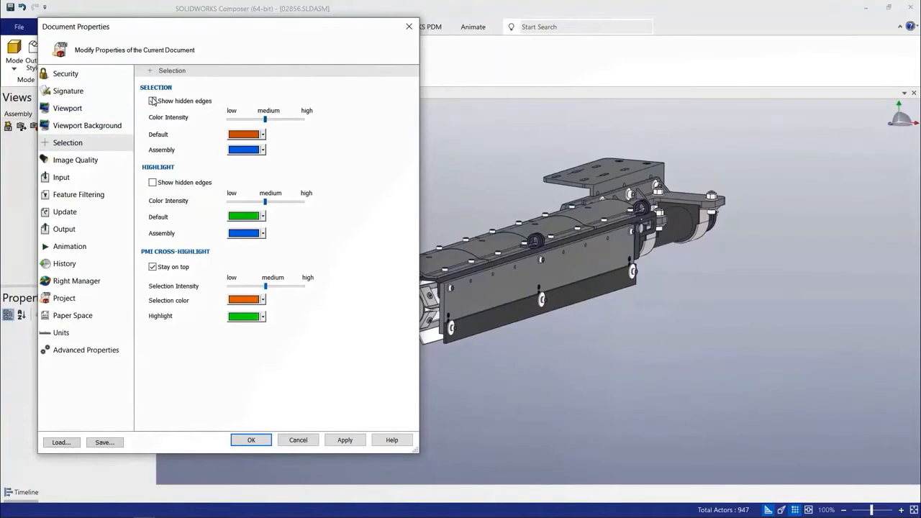
pyautogui.moveTo(265, 119); pyautogui.dragTo(295, 120)
pyautogui.click(264, 136)
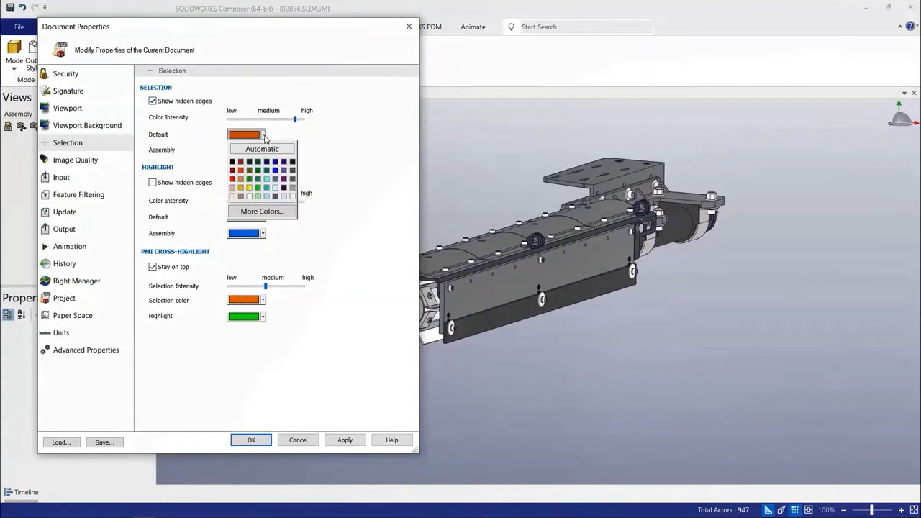
pyautogui.click(234, 181)
# - Show hidden edges for highlighted actors as well, and apply and confirm the document properties
pyautogui.click(153, 182)
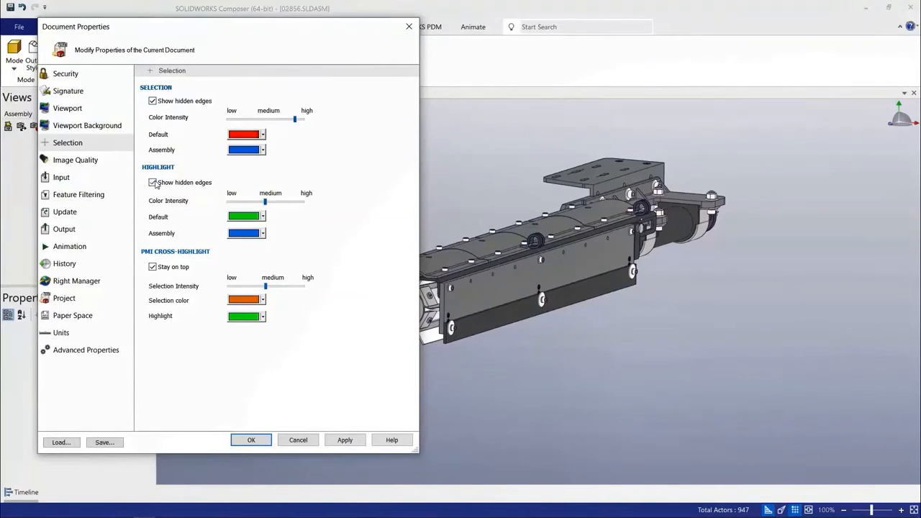
pyautogui.click(345, 440)
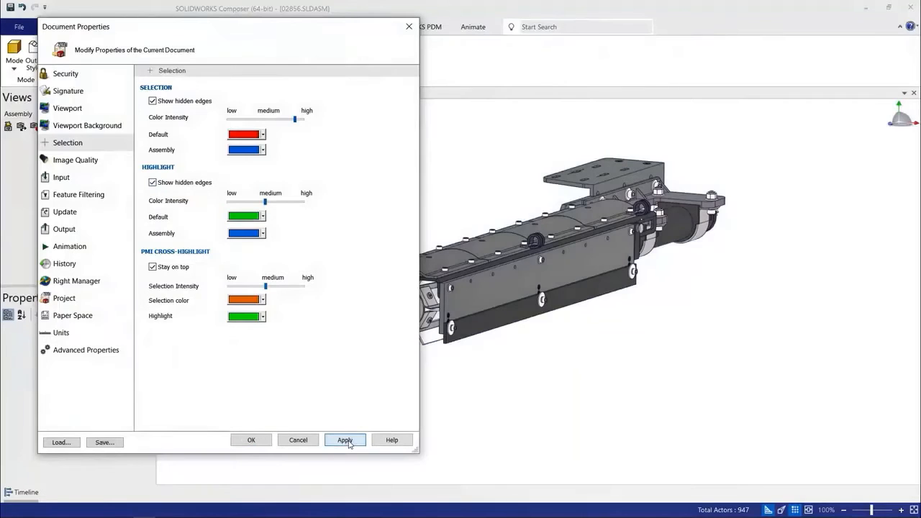
pyautogui.click(252, 440)
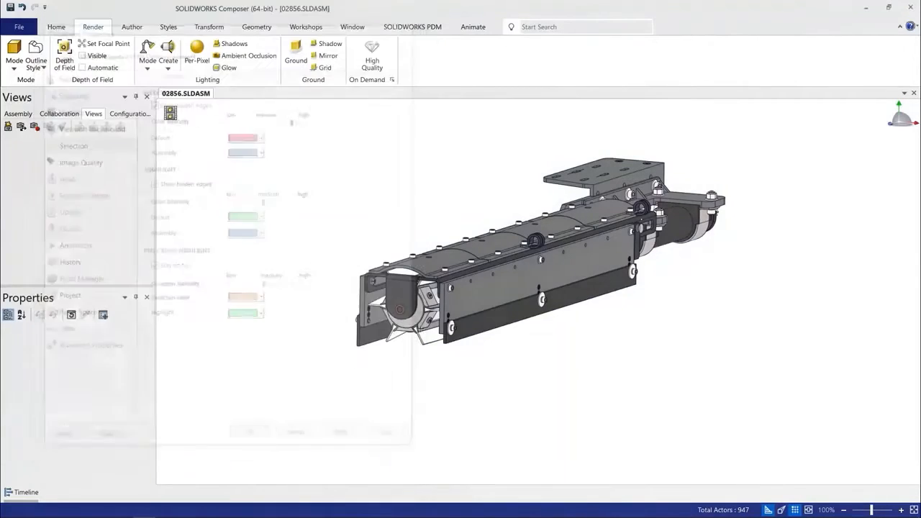
# - Check the selection style on the long side panel and the lower skirt strips, and clear the selection
pyautogui.click(483, 295)
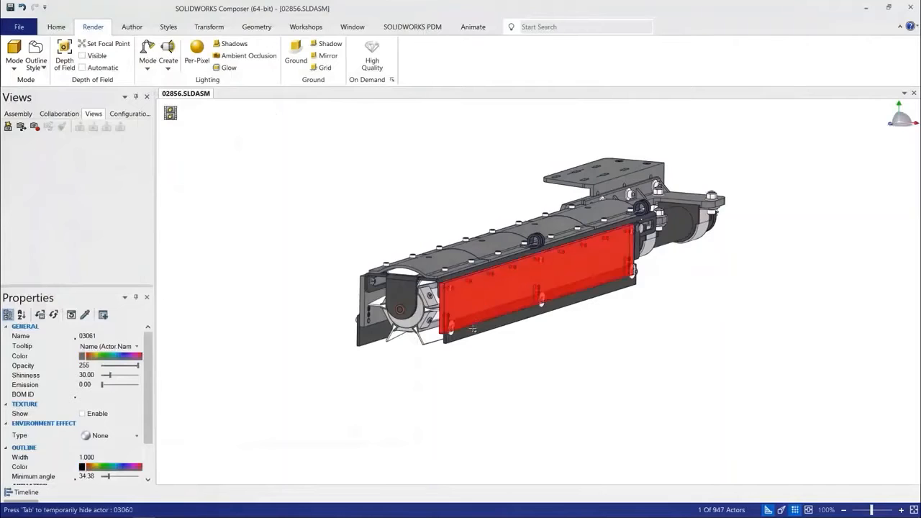
pyautogui.press('Tab')
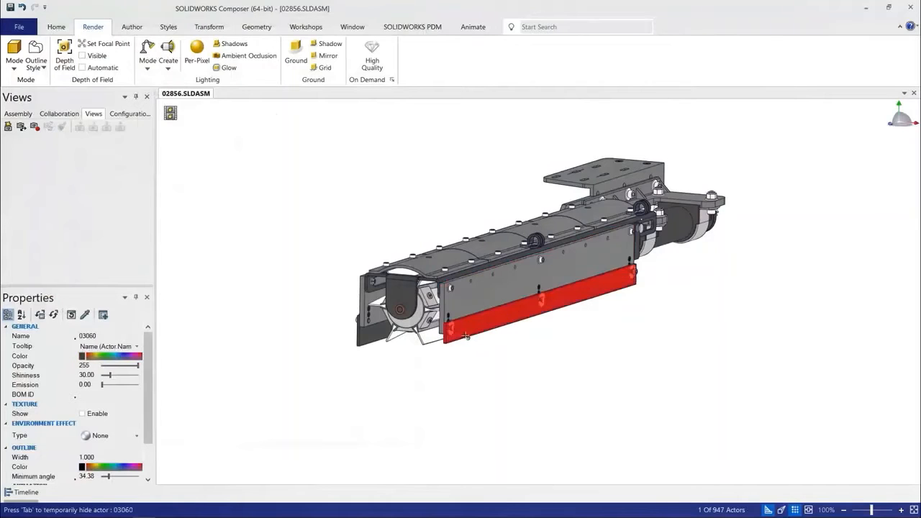
pyautogui.click(369, 340)
pyautogui.click(280, 188)
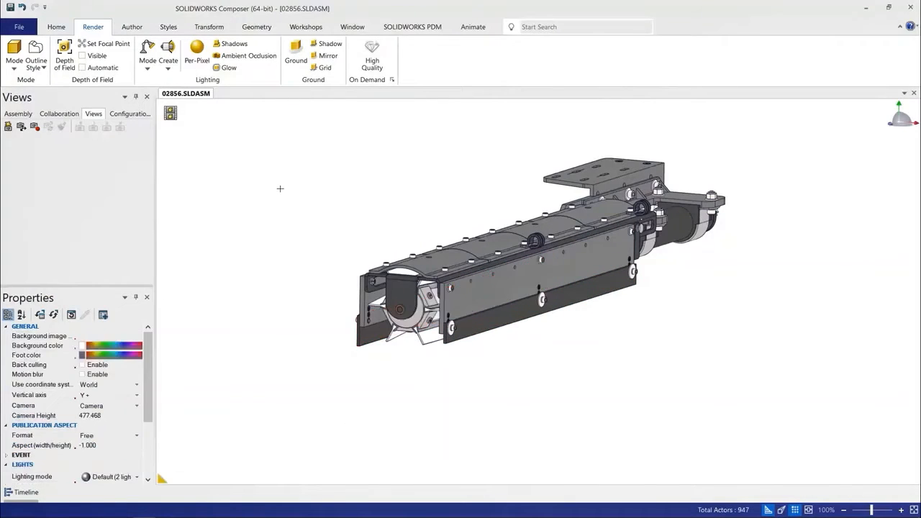
# - Set the document's paper space to a custom format, 90 mm wide and 216 mm high
pyautogui.click(18, 27)
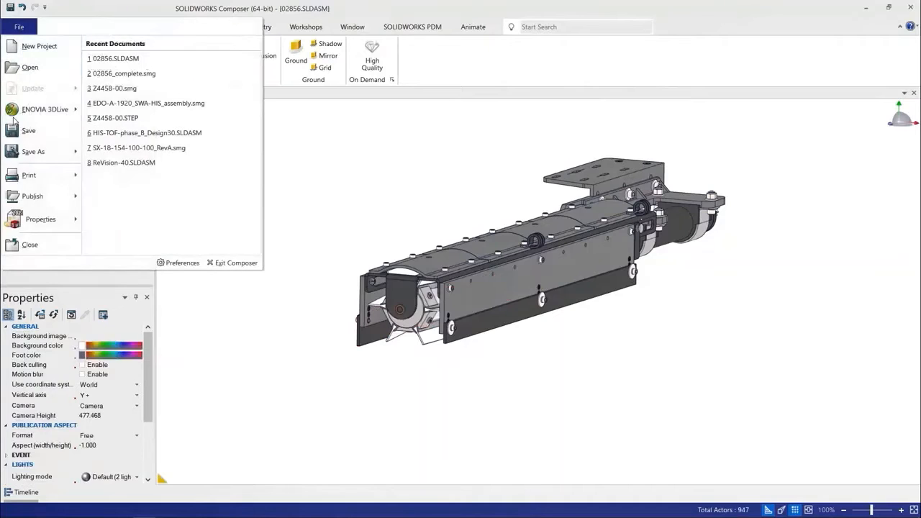
pyautogui.moveTo(57, 227)
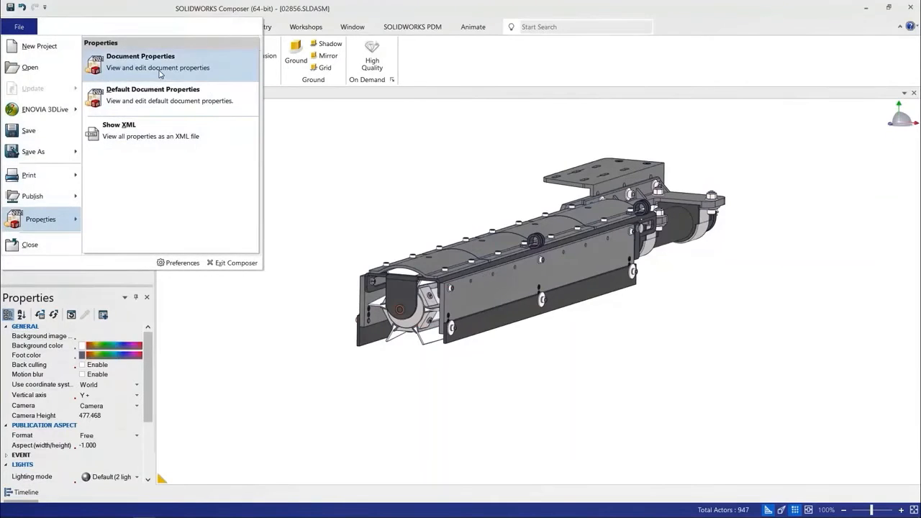
pyautogui.click(160, 74)
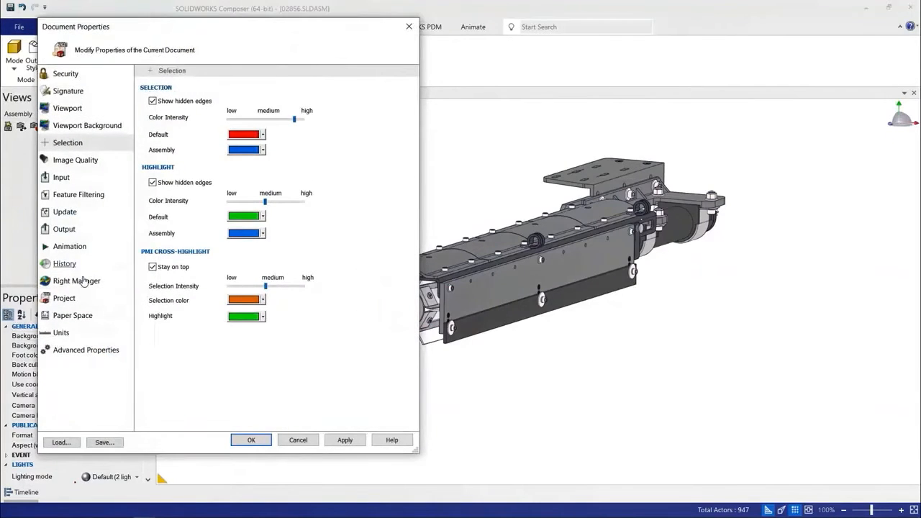
pyautogui.click(79, 317)
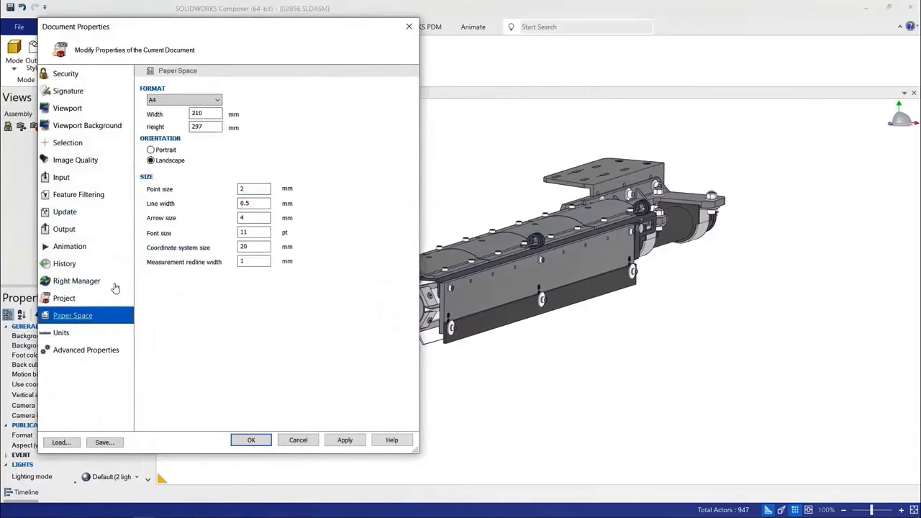
pyautogui.click(219, 100)
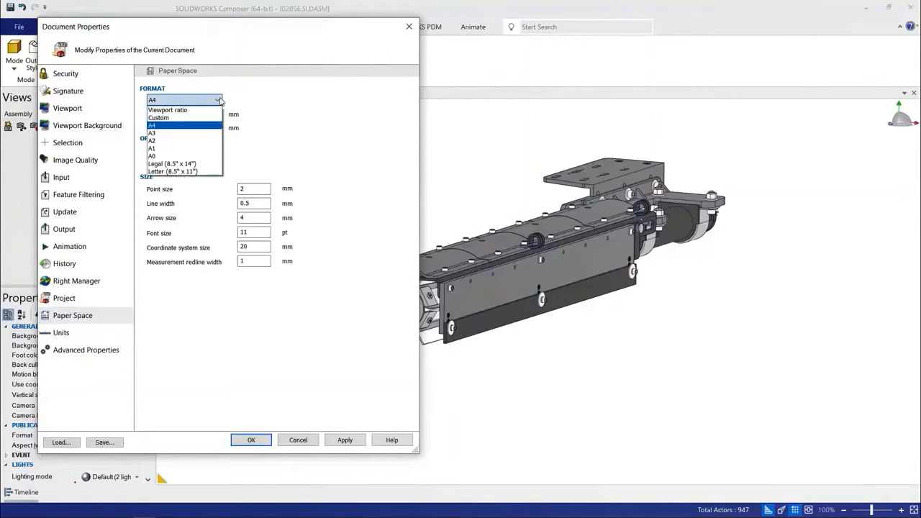
pyautogui.click(173, 119)
pyautogui.moveTo(215, 115); pyautogui.dragTo(177, 112)
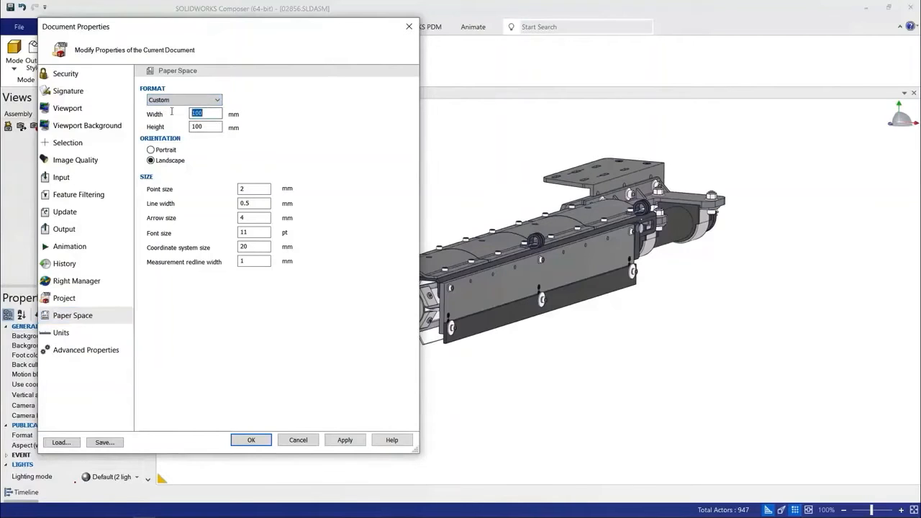
pyautogui.write('90')
pyautogui.moveTo(214, 129); pyautogui.dragTo(191, 127)
pyautogui.write('216')
# - Set the output length unit to inches in the document properties and apply the changes
pyautogui.click(61, 333)
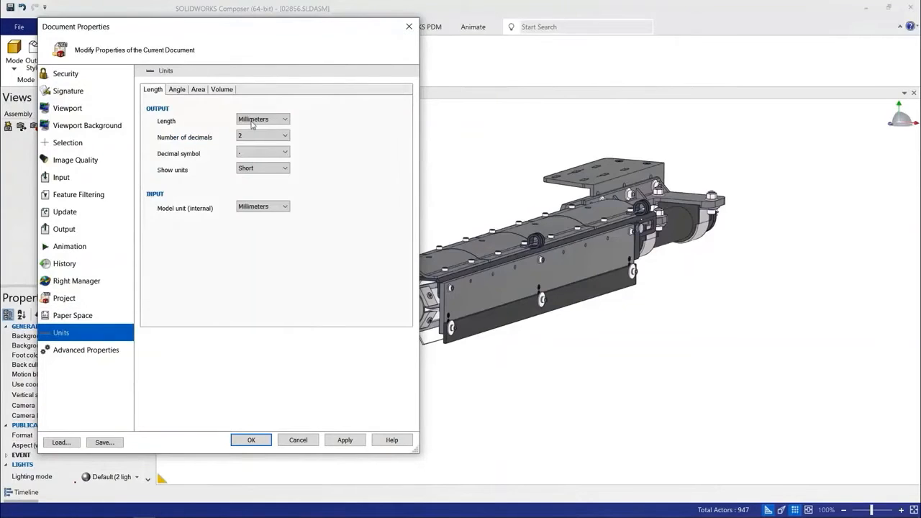
pyautogui.click(283, 119)
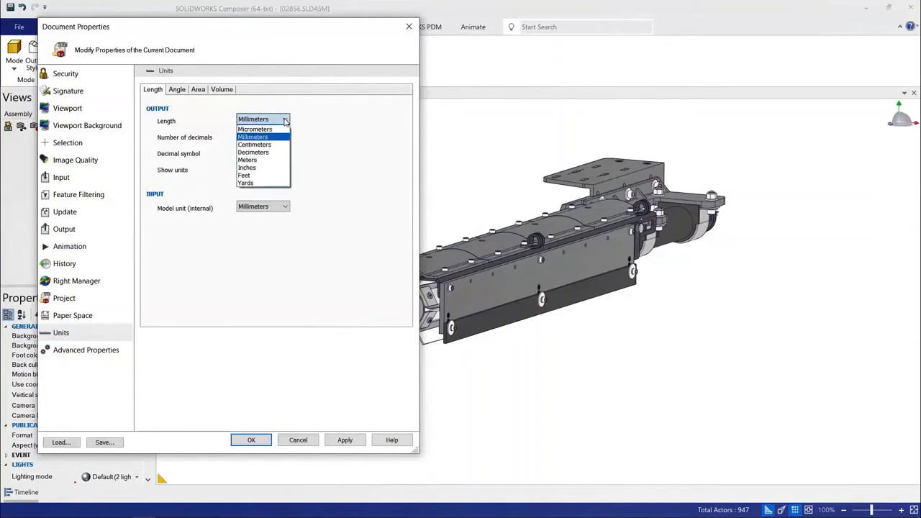
pyautogui.click(262, 170)
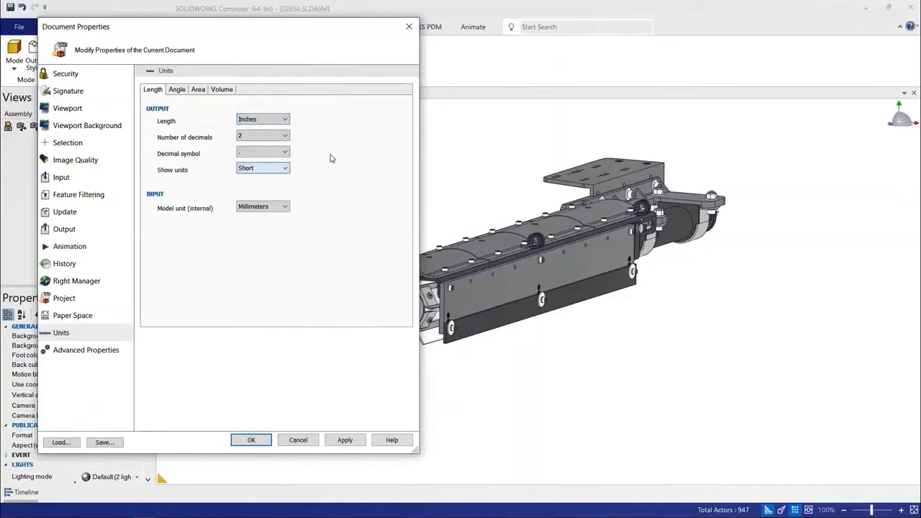
pyautogui.click(351, 441)
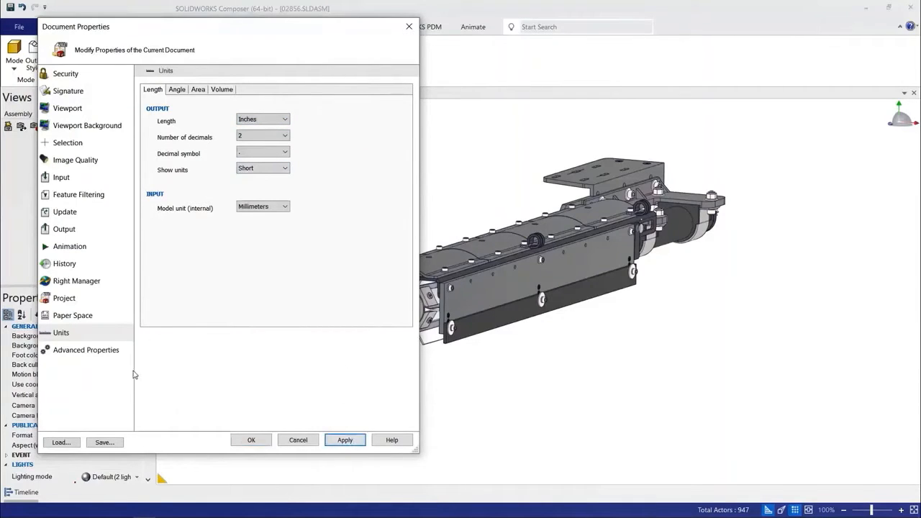
# - Save the document properties as the profile DemoProps3.docPropSet in the 10 Composer folder, and confirm the properties
pyautogui.click(104, 442)
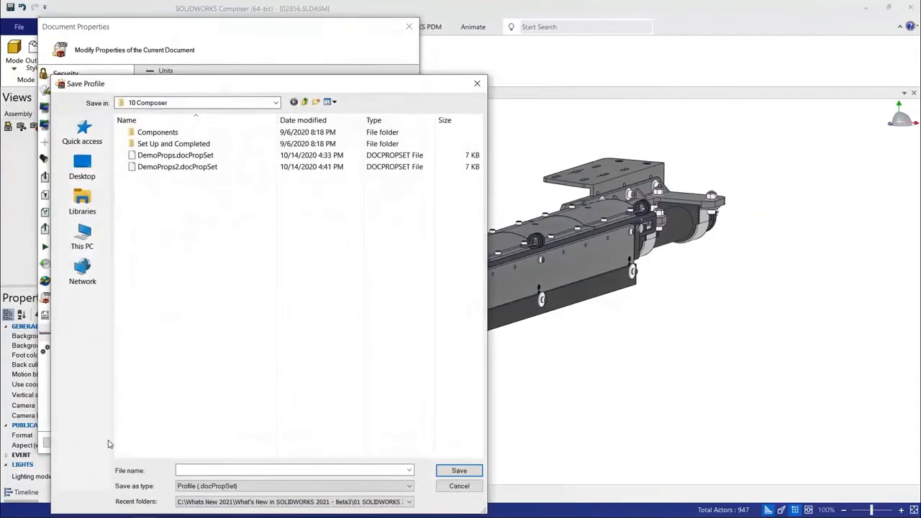
pyautogui.click(184, 167)
pyautogui.click(214, 470)
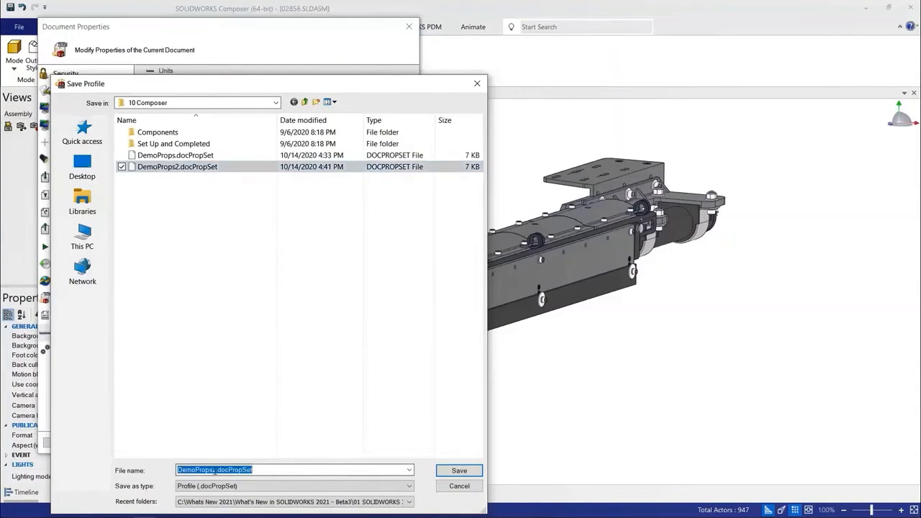
pyautogui.click(214, 470)
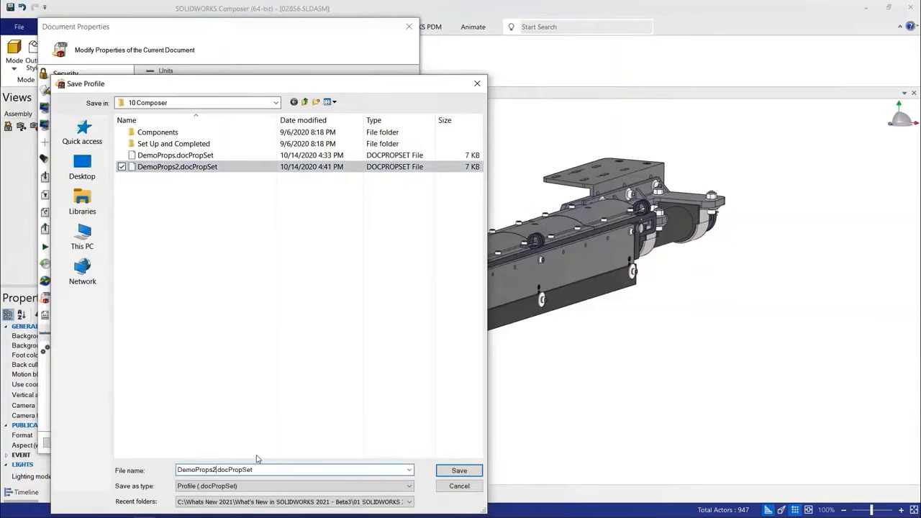
pyautogui.press('BackSpace')
pyautogui.write('3')
pyautogui.click(464, 472)
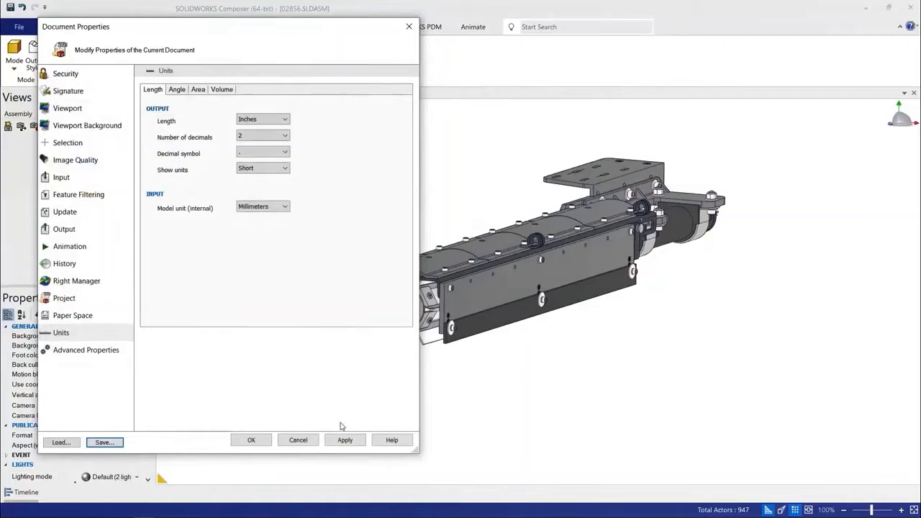
pyautogui.click(246, 440)
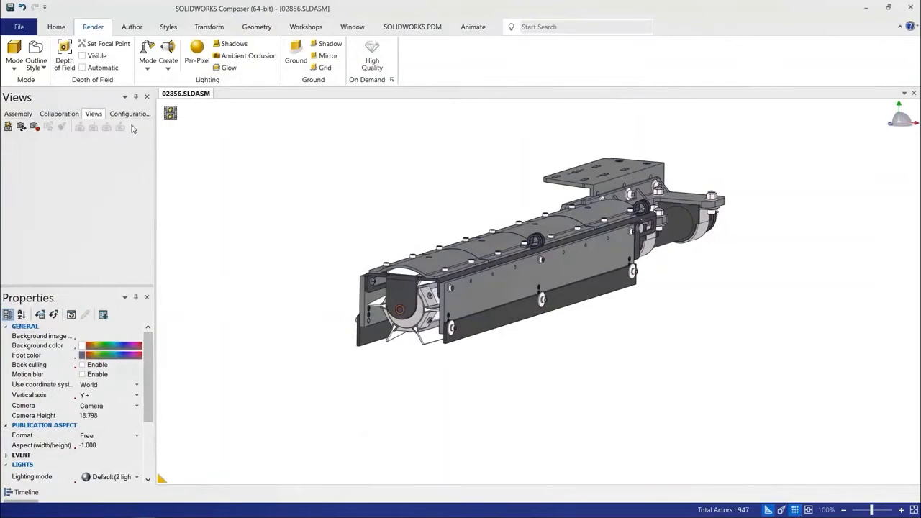
# - Capture the complete assembly as a new view and turn on assembly selection mode
pyautogui.click(8, 128)
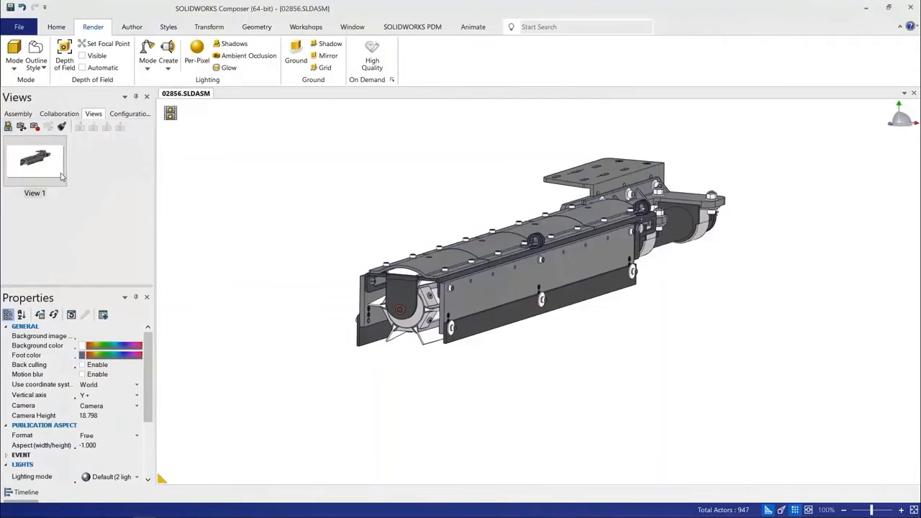
pyautogui.click(18, 114)
pyautogui.click(9, 126)
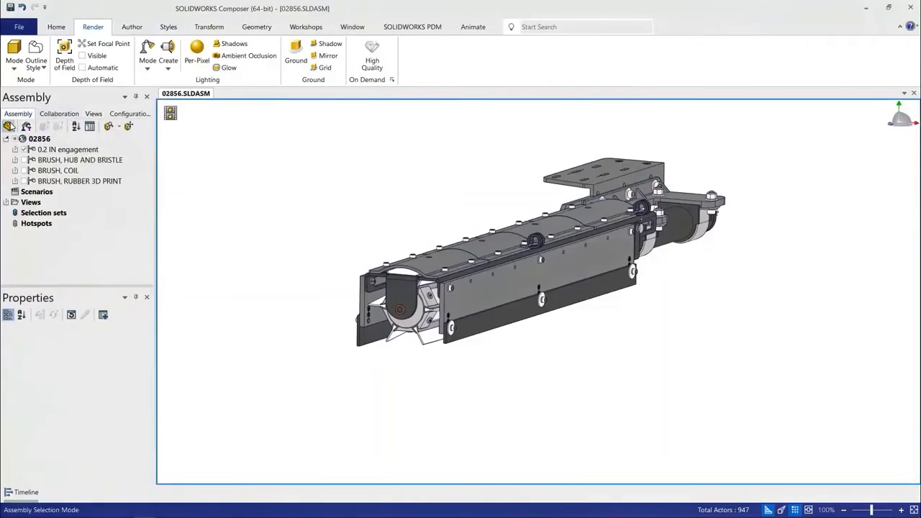
# - Show only the brush roller subassembly 02756, hiding all other actors, and capture it as a new view
pyautogui.click(423, 318)
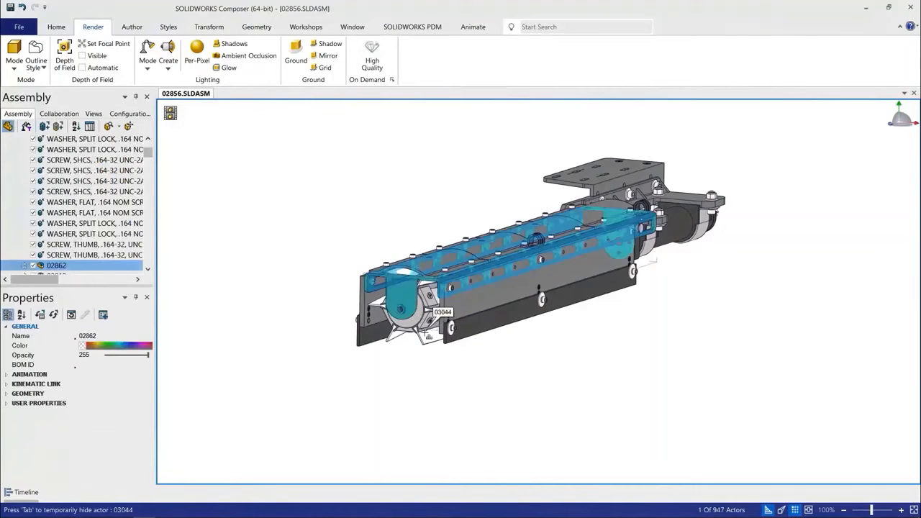
pyautogui.click(428, 336)
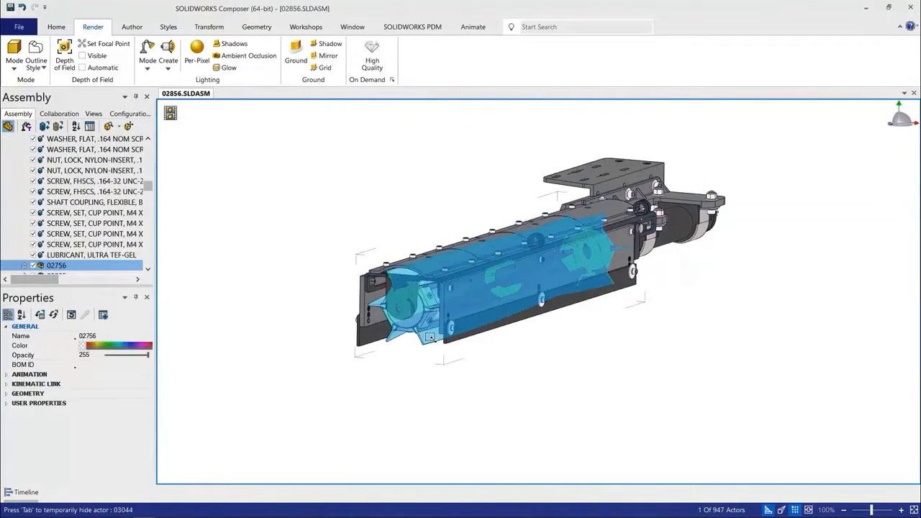
pyautogui.rightClick(429, 336)
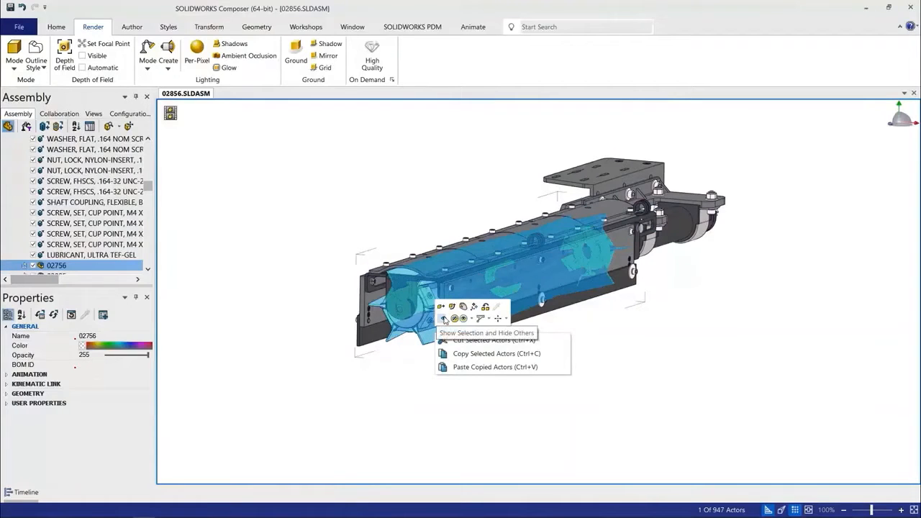
pyautogui.click(444, 318)
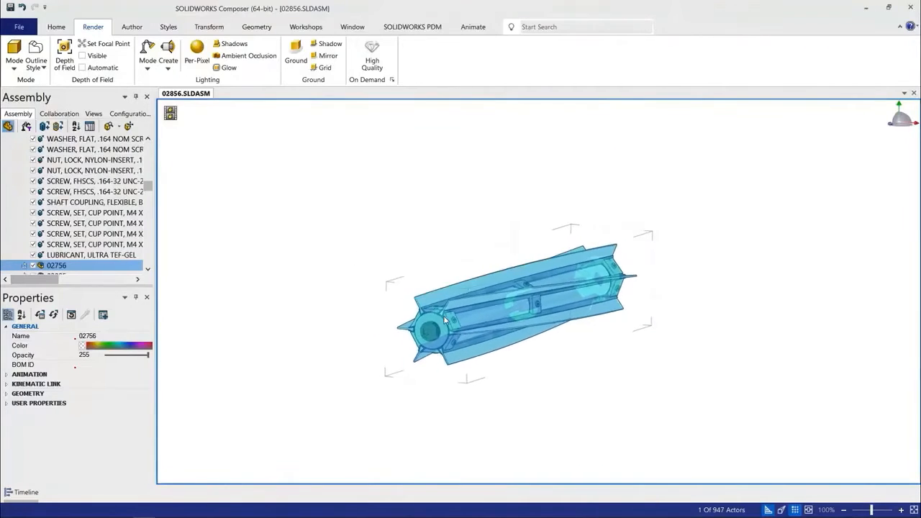
pyautogui.click(375, 354)
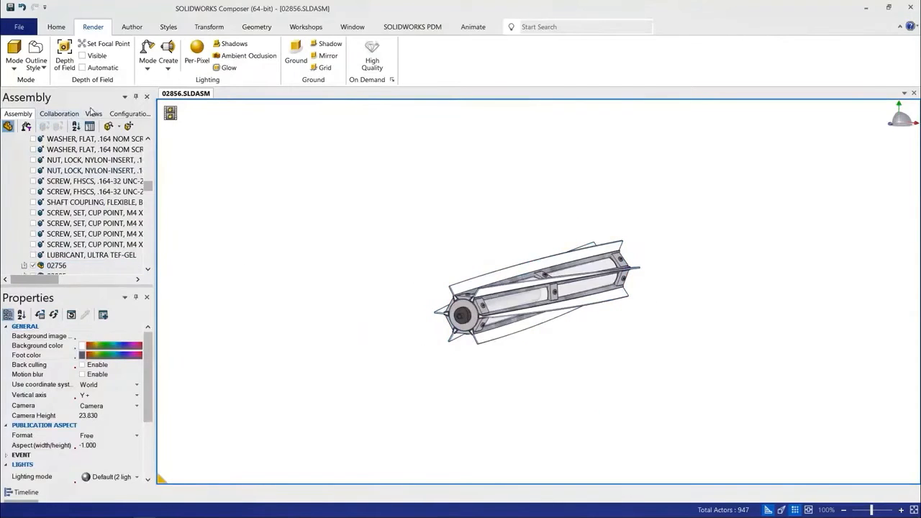
pyautogui.click(93, 112)
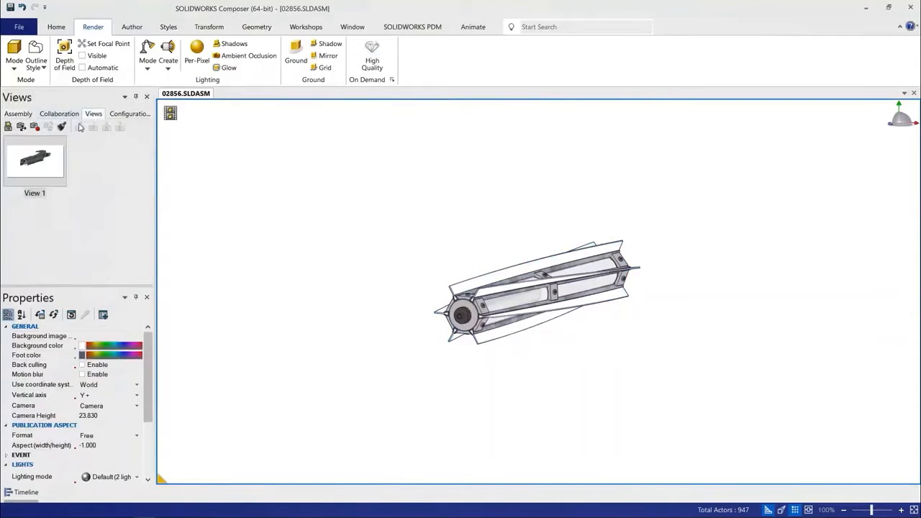
pyautogui.click(8, 127)
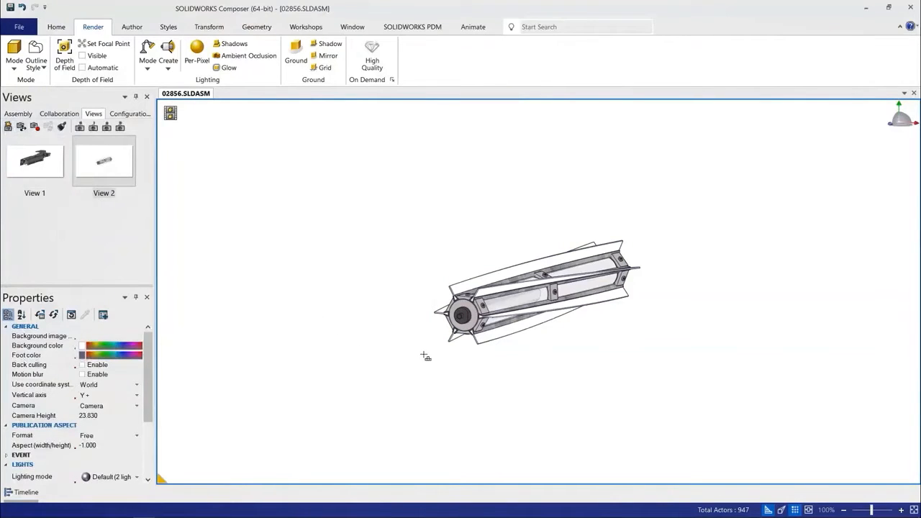
# - Bring the brush roller closer, turn it to a steeper diagonal, and capture a view of the camera position only
pyautogui.scroll(1, 425, 356)
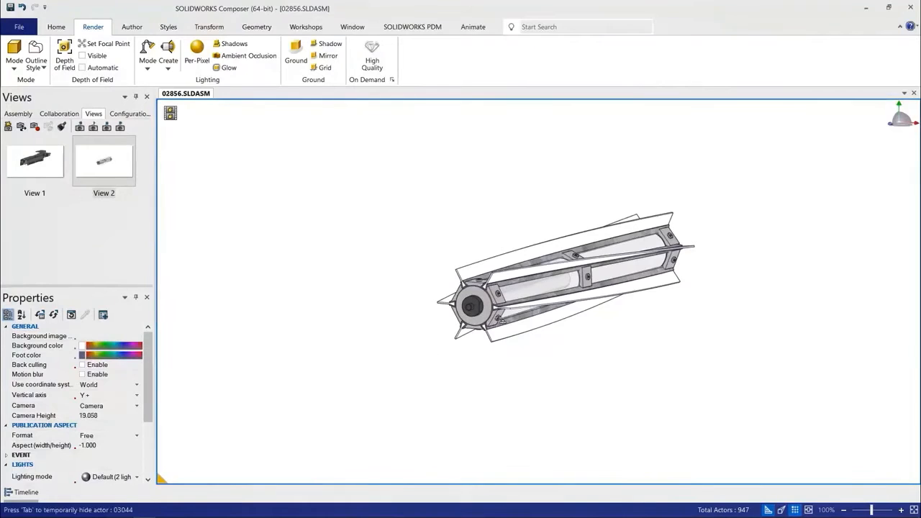
pyautogui.scroll(1, 505, 320)
pyautogui.scroll(1, 555, 356)
pyautogui.moveTo(559, 355); pyautogui.dragTo(561, 358)
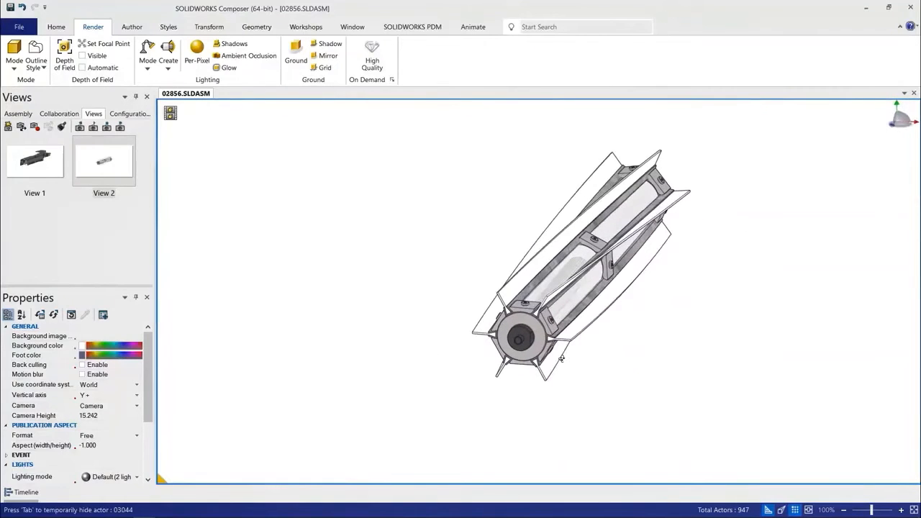
pyautogui.click(21, 127)
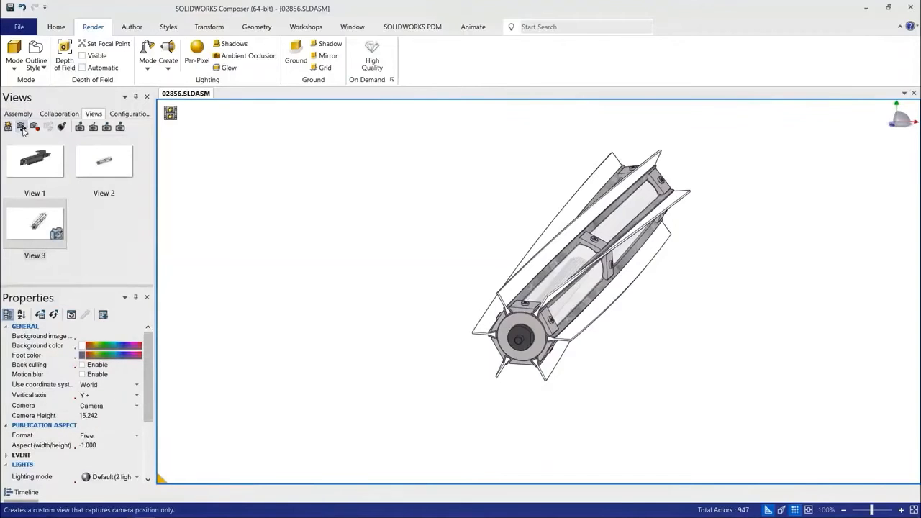
# - Restore View 2 and dock the Configurations pane separately so that it sits beside the Views pane
pyautogui.click(128, 167)
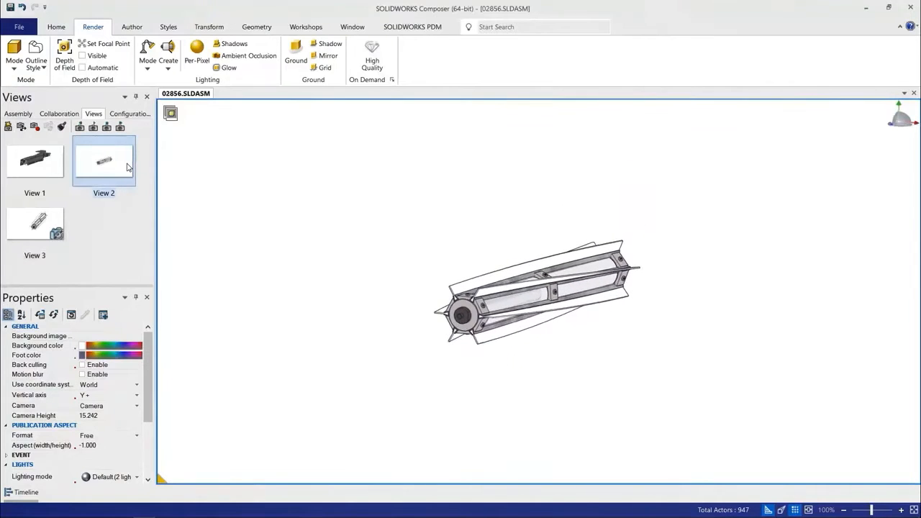
pyautogui.click(128, 115)
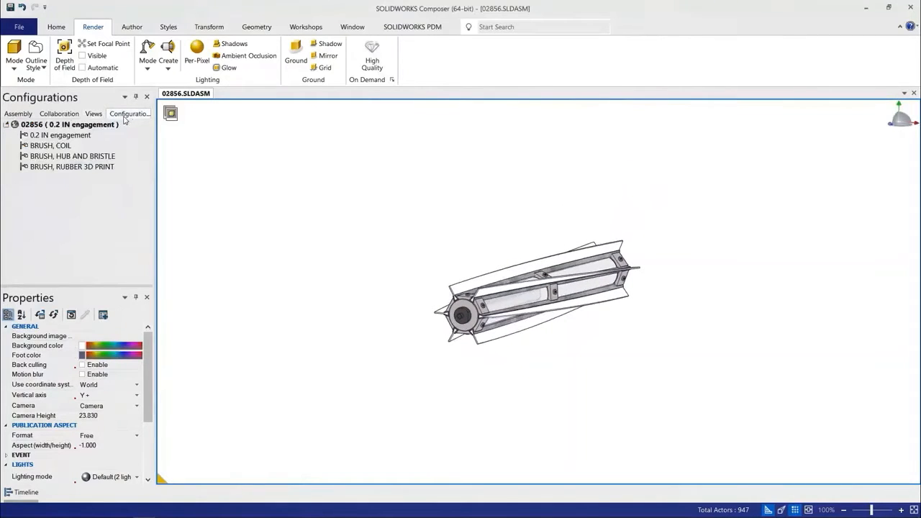
pyautogui.click(80, 167)
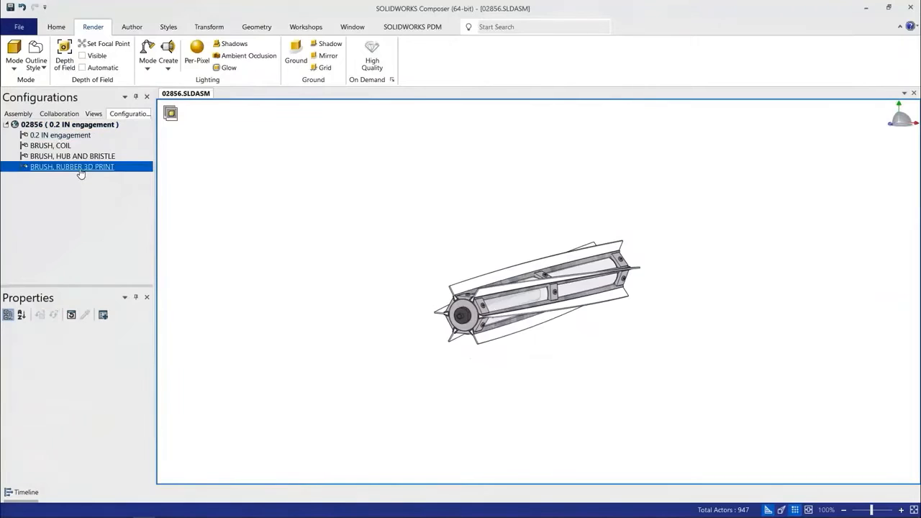
pyautogui.moveTo(125, 113); pyautogui.dragTo(518, 283)
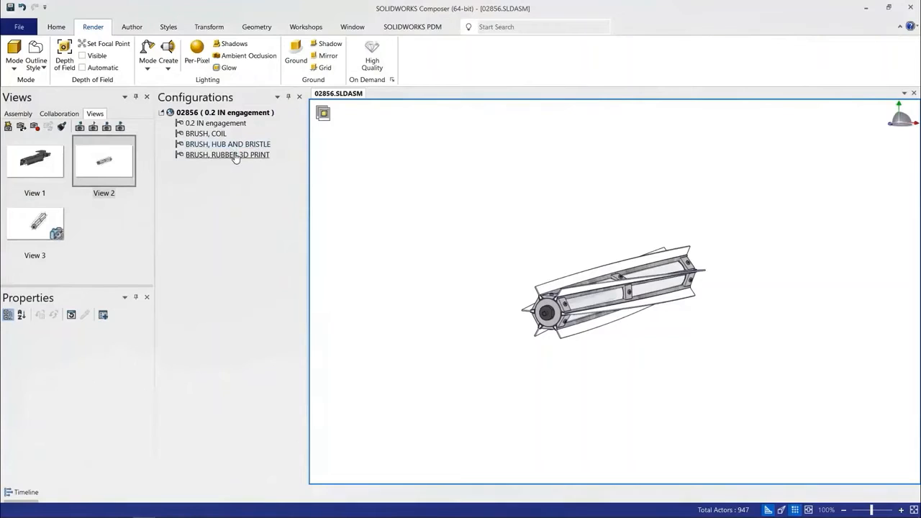
# - Activate the BRUSH, RUBBER 3D PRINT configuration and show only its brush subassembly 03048, hiding the other actors
pyautogui.click(235, 155)
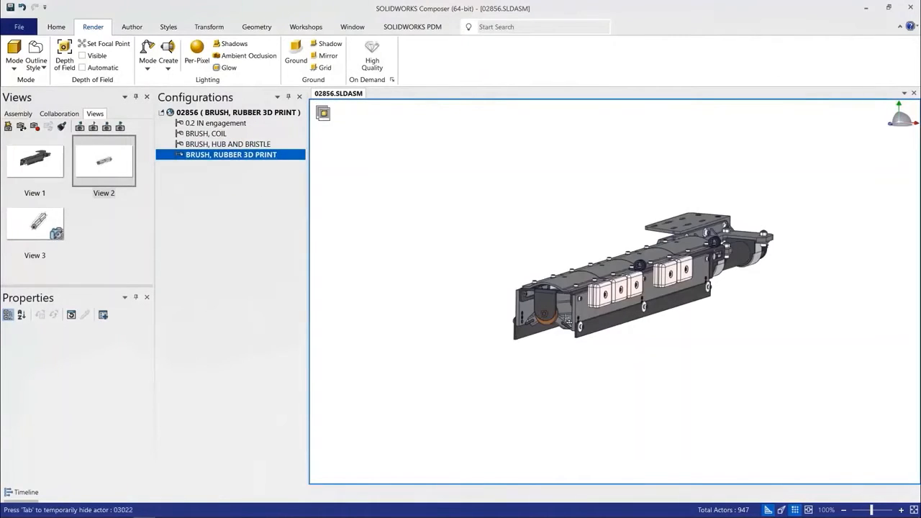
pyautogui.click(568, 321)
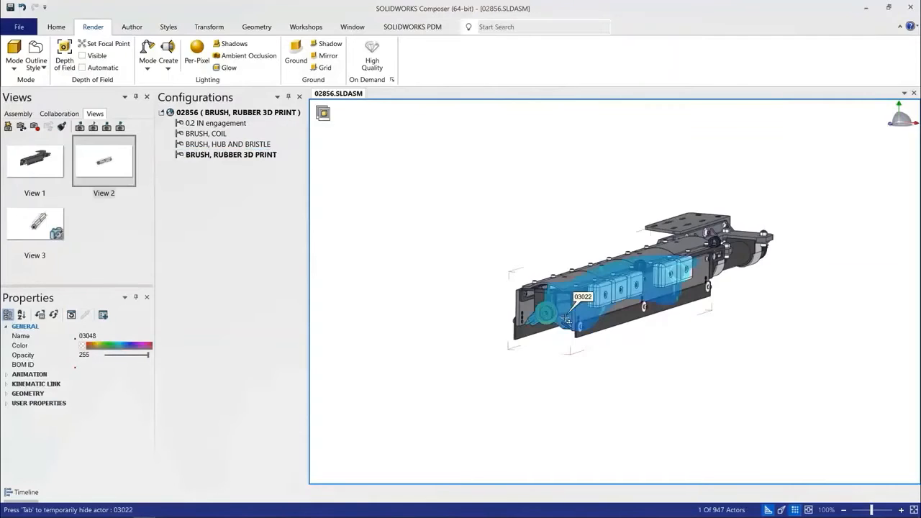
pyautogui.rightClick(568, 321)
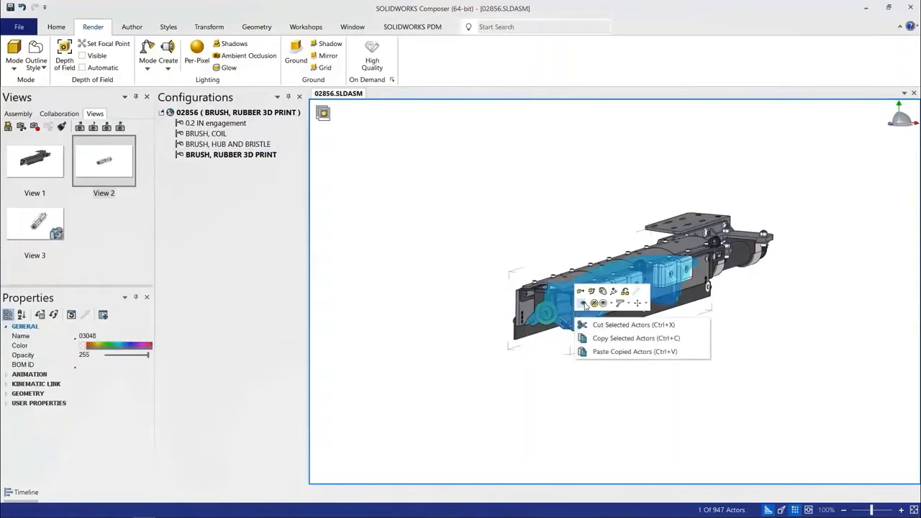
pyautogui.click(584, 303)
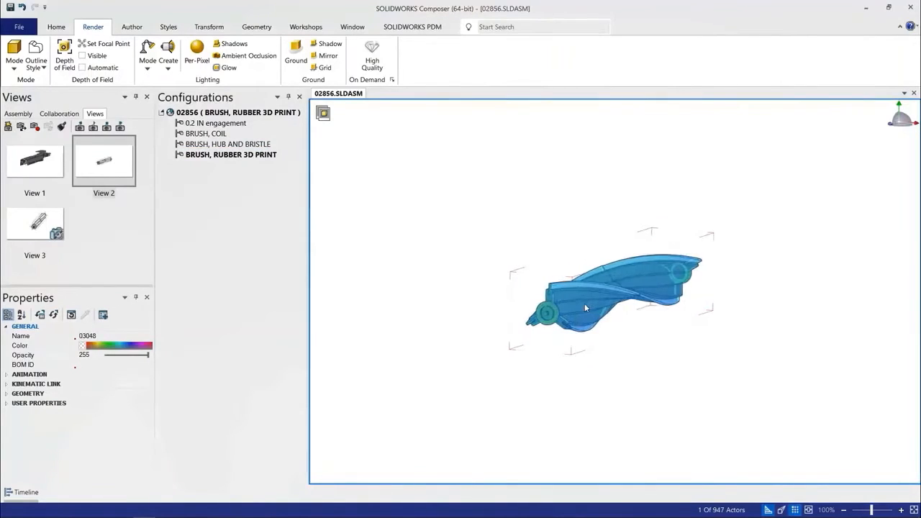
# - Capture the isolated 3D-printed rubber brush as a new full view and restore View 2
pyautogui.click(497, 382)
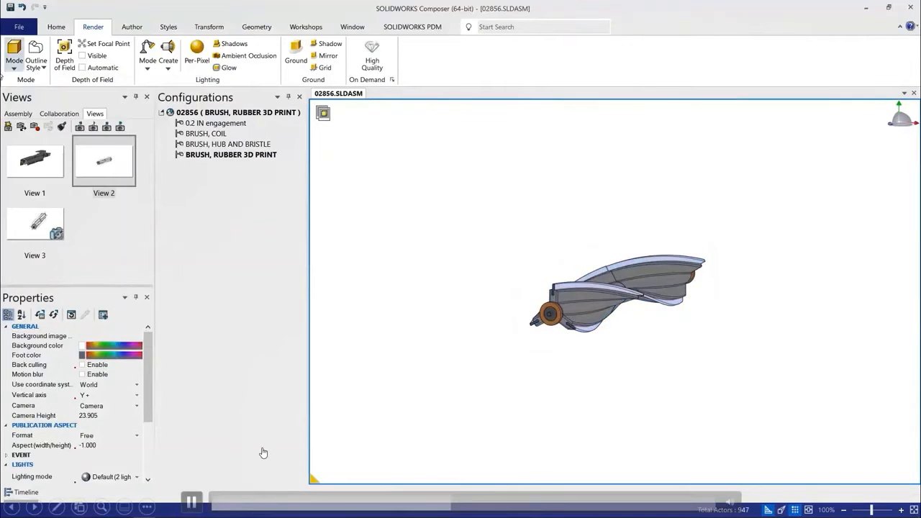
pyautogui.click(8, 126)
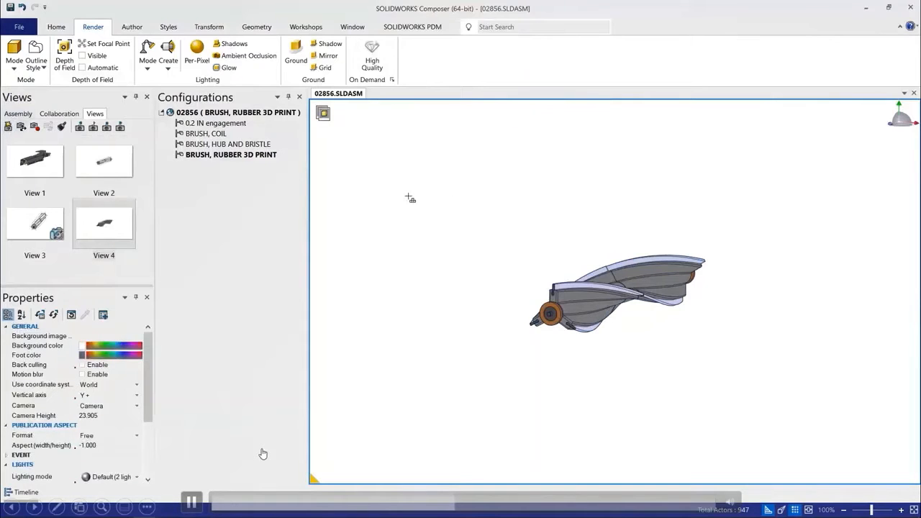
pyautogui.click(104, 162)
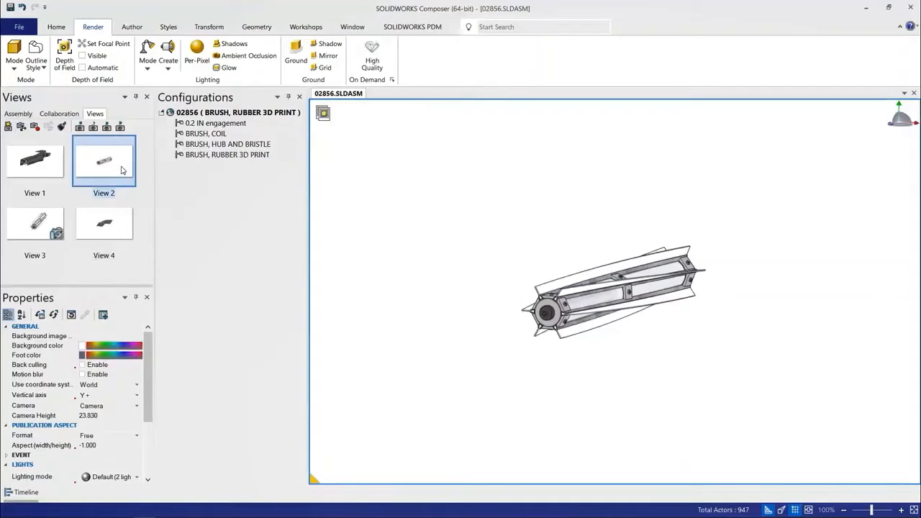
# - Select all instances of the brush roller's outer blade in one go with Select Instances
pyautogui.rightClick(611, 231)
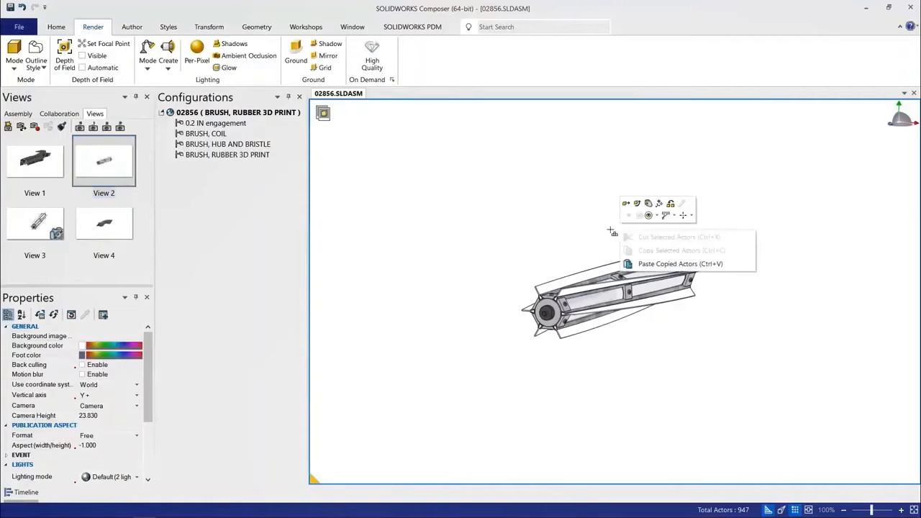
pyautogui.click(691, 216)
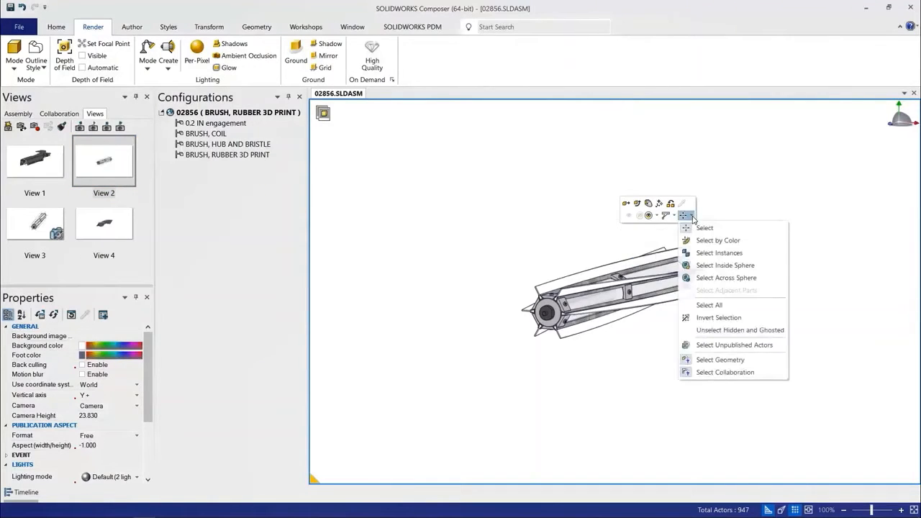
pyautogui.click(720, 254)
pyautogui.click(581, 277)
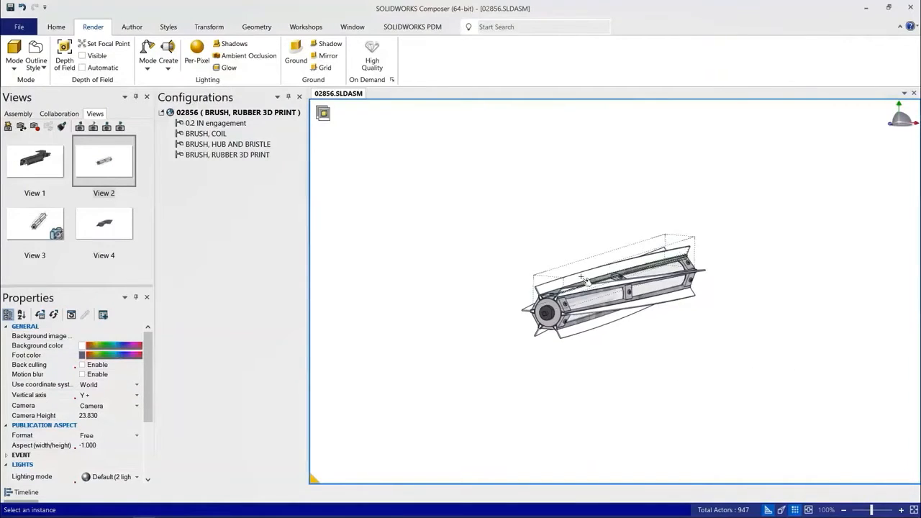
pyautogui.click(584, 278)
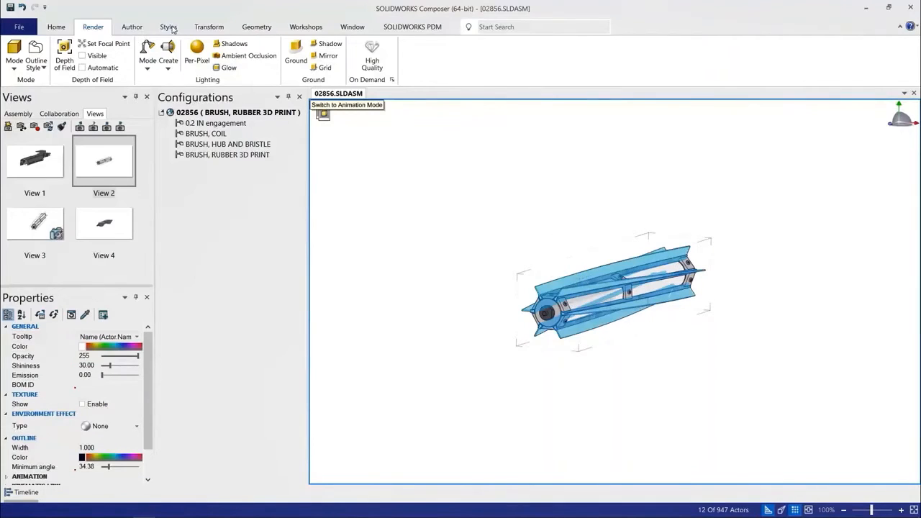
# - Explode the selected blades cylindrically outward from the roller core and tilt the brush more steeply
pyautogui.click(209, 27)
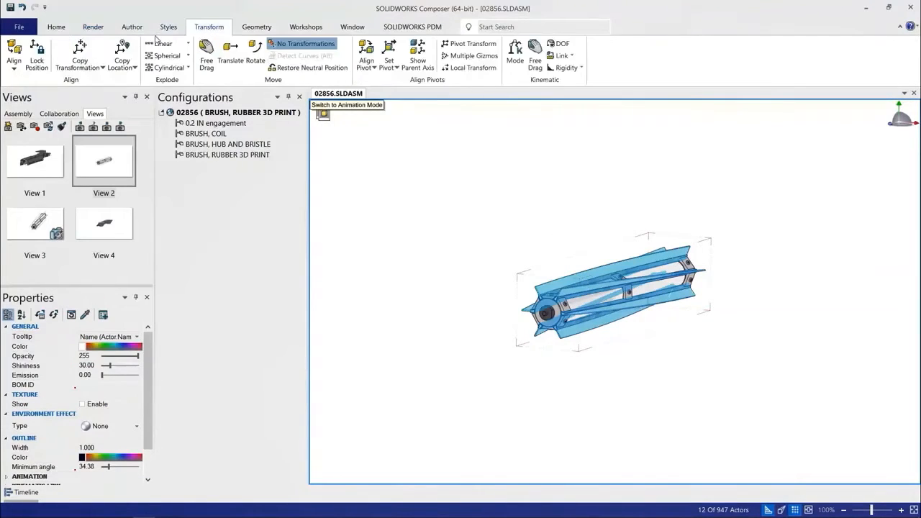
pyautogui.click(168, 68)
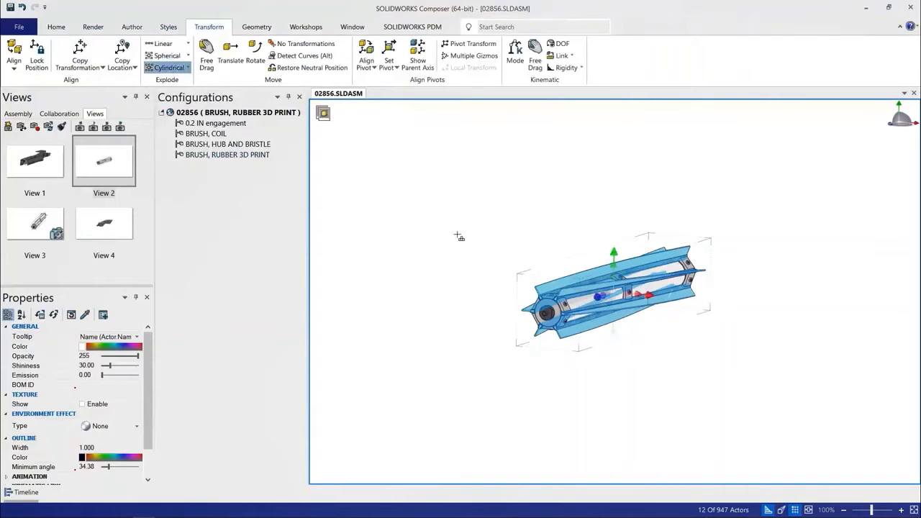
pyautogui.moveTo(597, 296); pyautogui.dragTo(569, 304)
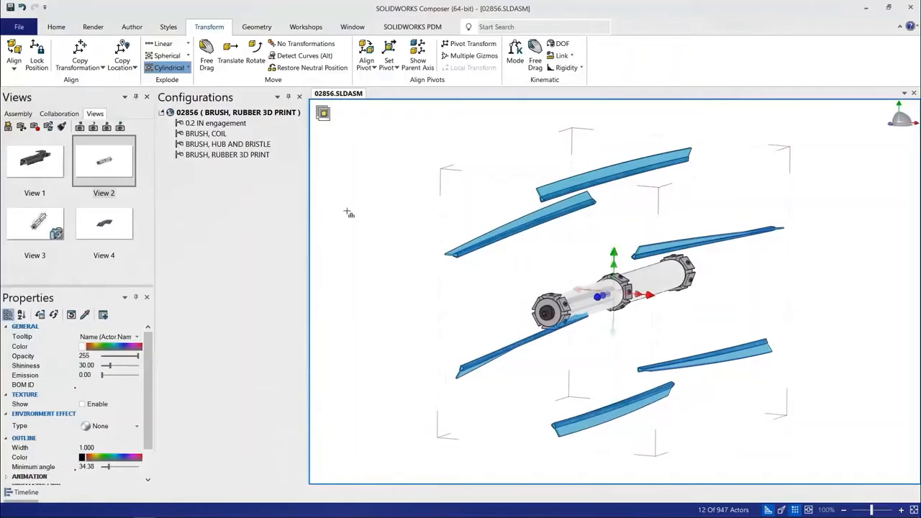
pyautogui.click(167, 67)
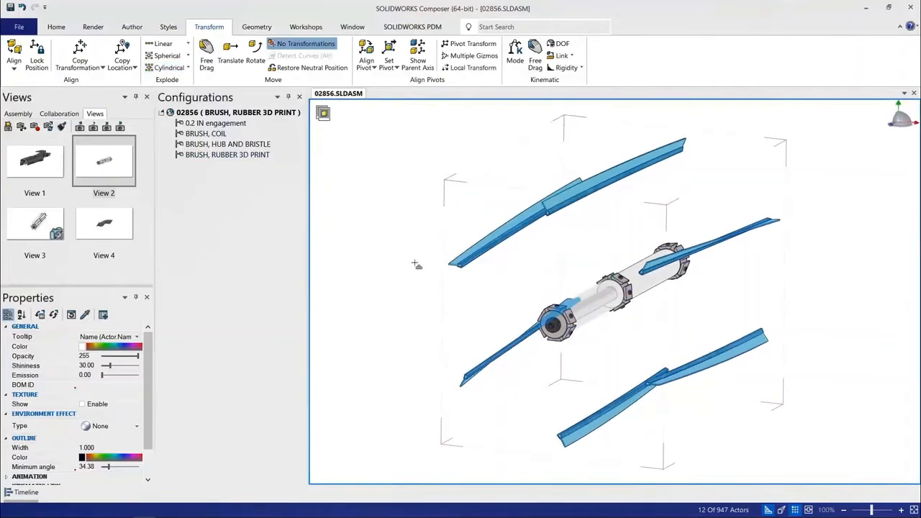
# - Attach part labels to an upper blade (03044), the roller's end shaft (02866) and its end hub (03041)
pyautogui.click(132, 26)
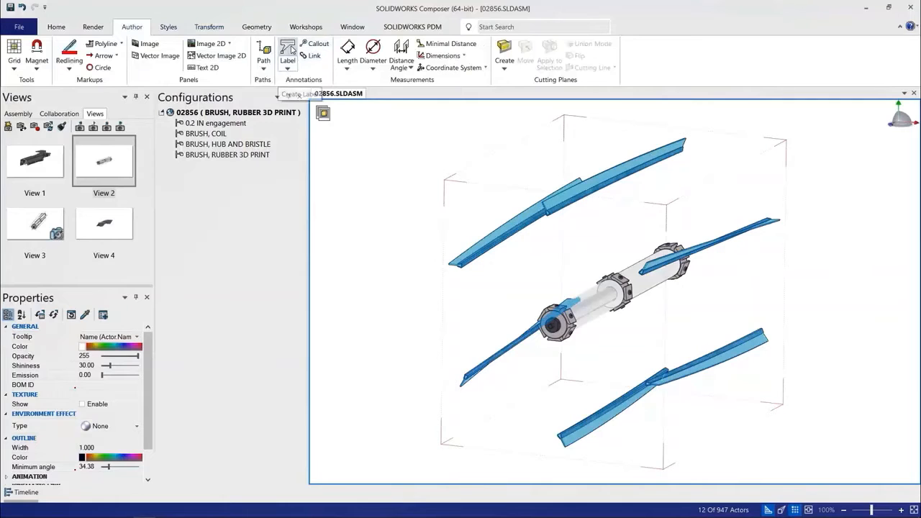
pyautogui.click(288, 50)
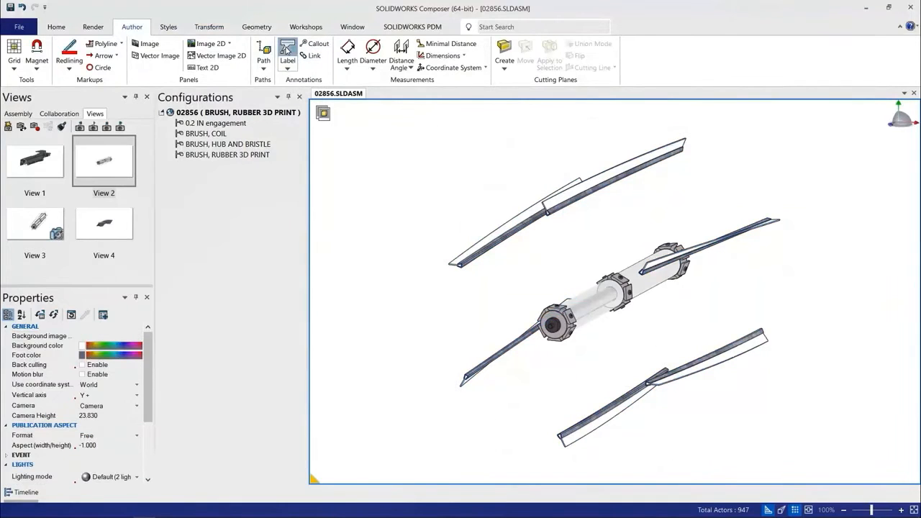
pyautogui.click(464, 264)
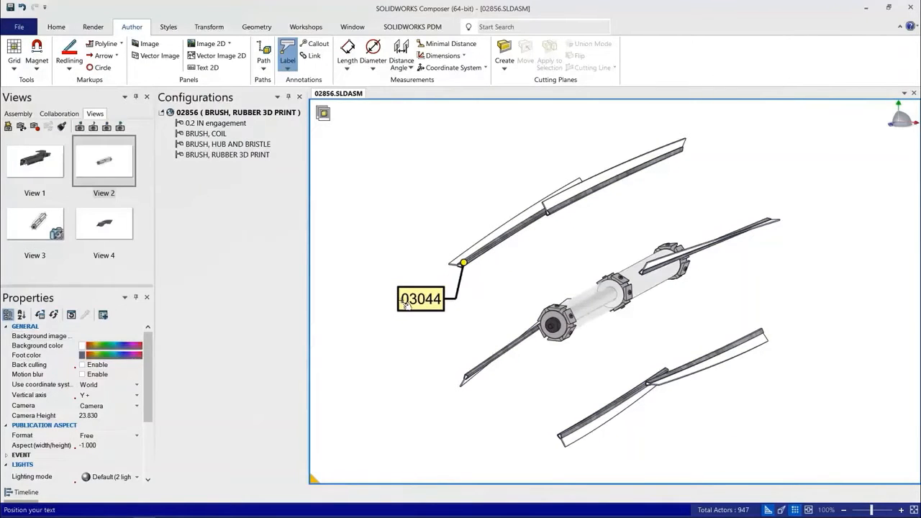
pyautogui.click(405, 302)
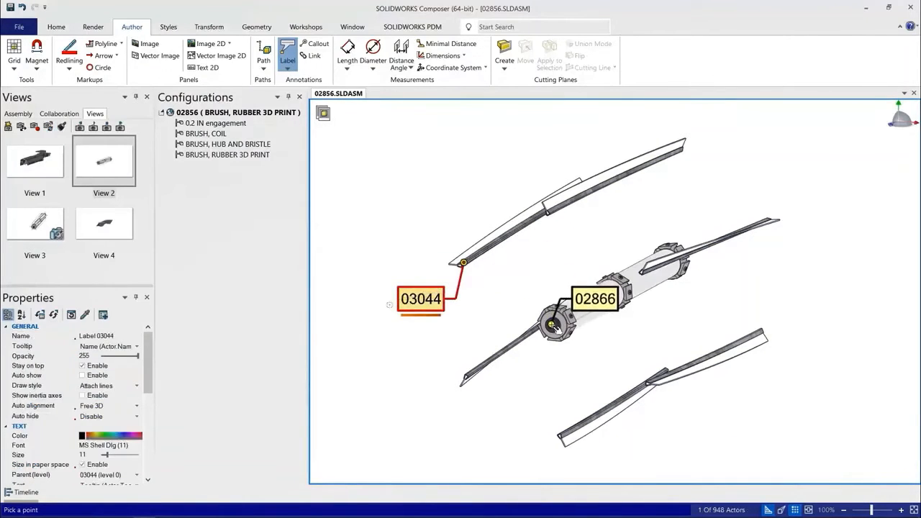
pyautogui.click(552, 326)
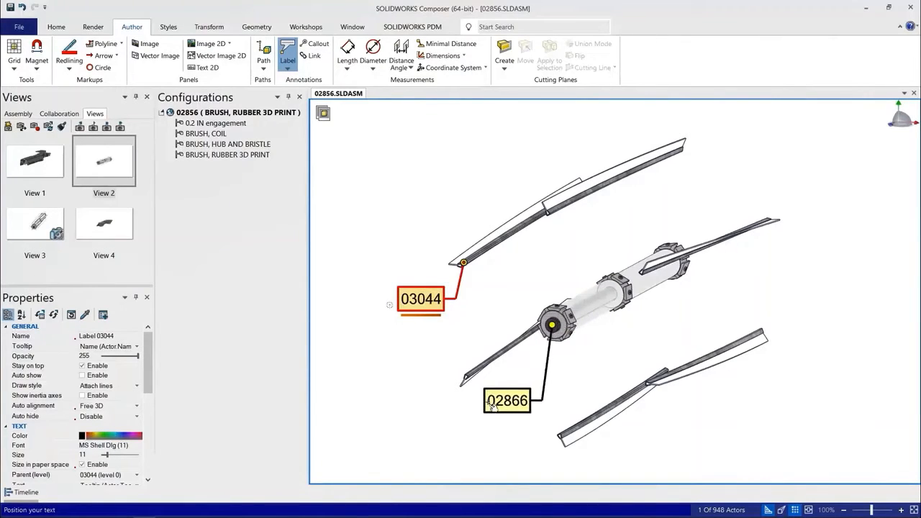
pyautogui.click(493, 404)
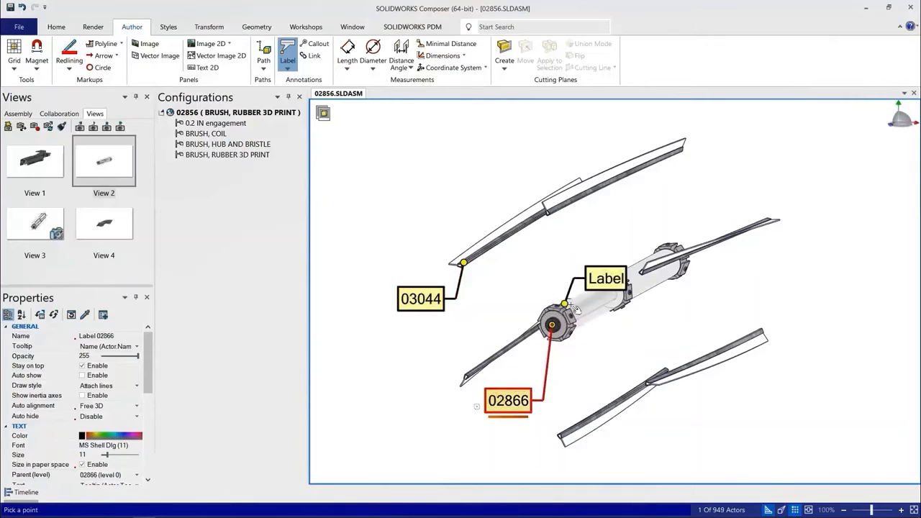
pyautogui.click(558, 314)
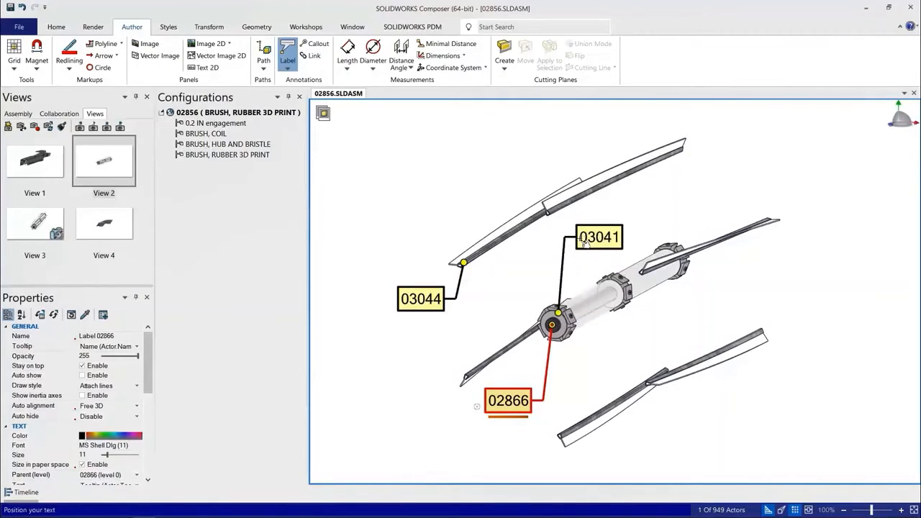
pyautogui.click(583, 243)
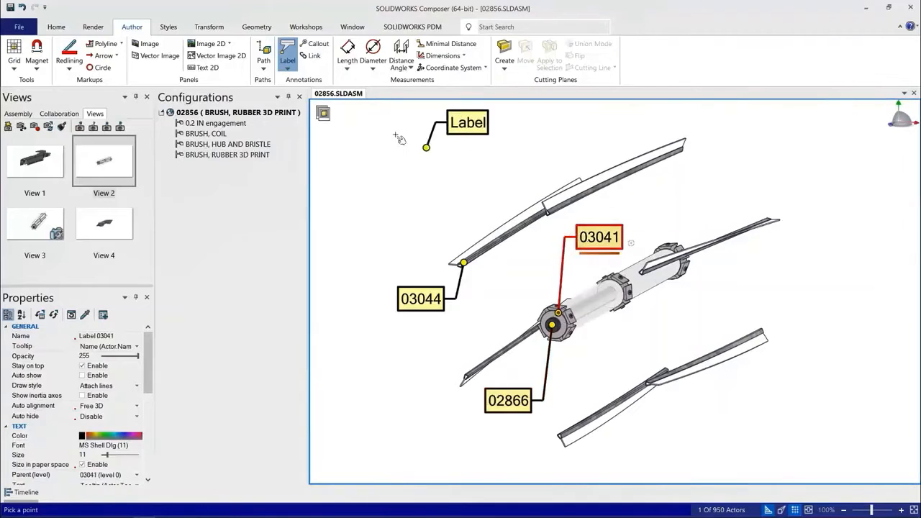
pyautogui.click(293, 63)
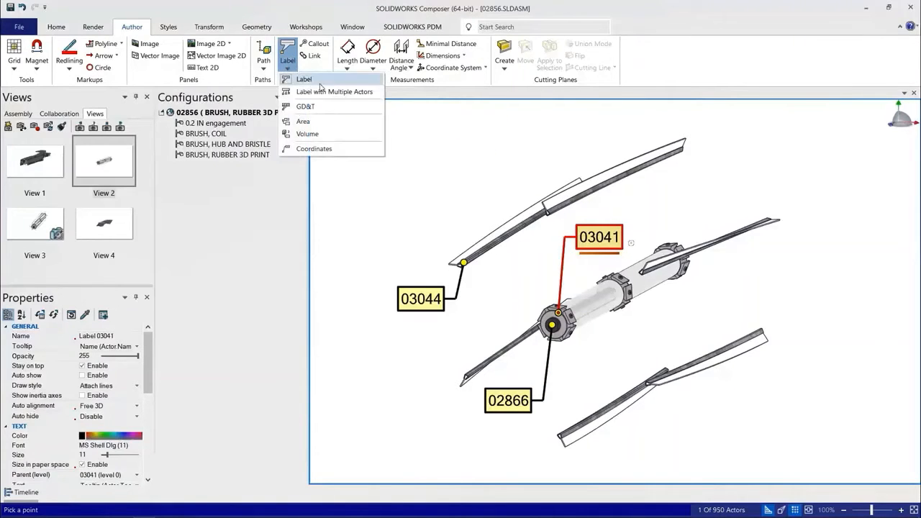
pyautogui.click(306, 78)
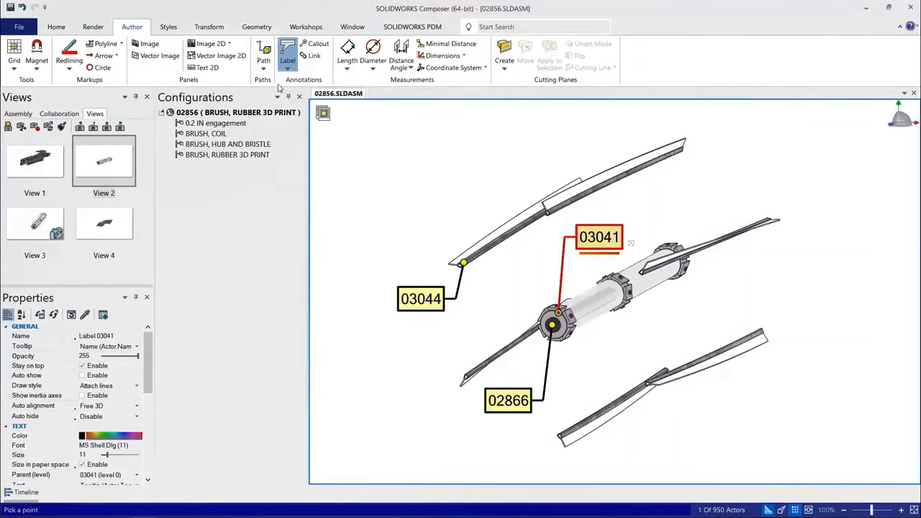
pyautogui.click(287, 56)
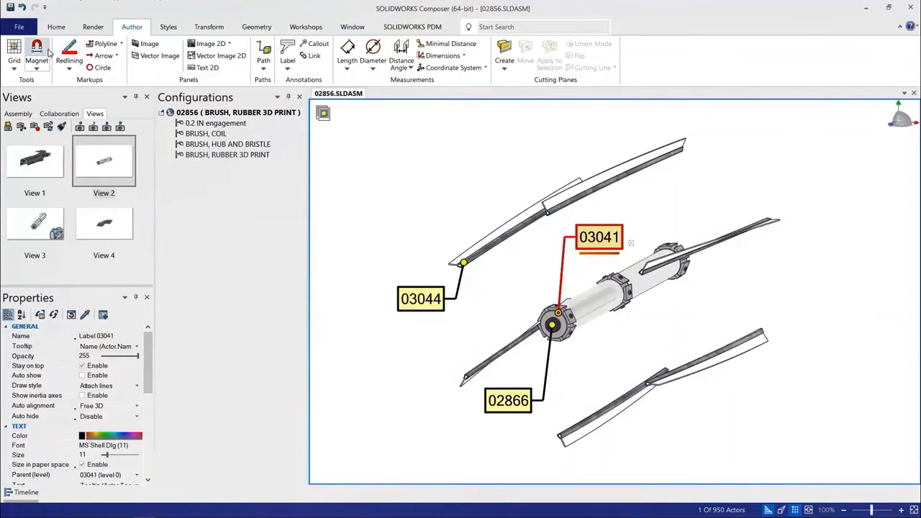
# - Capture the labelled exploded brush as a new full view and restore the unexploded brush in View 2
pyautogui.click(500, 172)
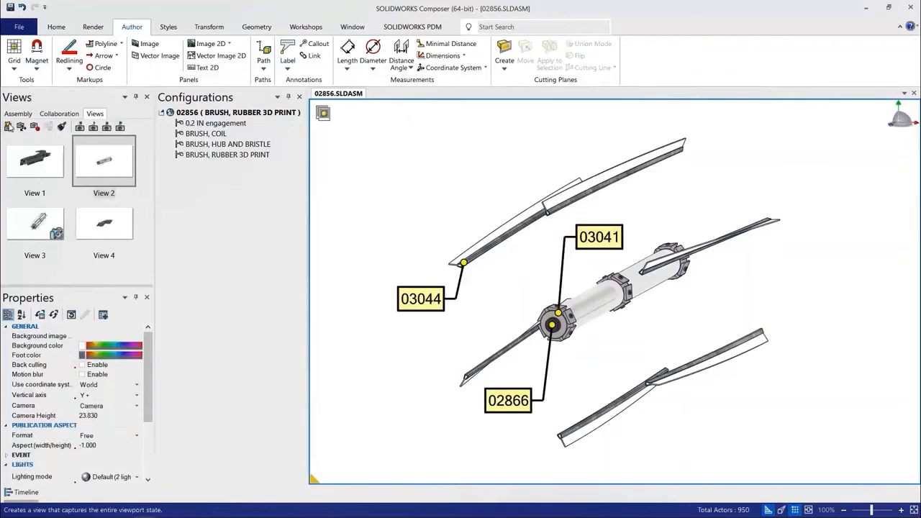
pyautogui.click(9, 126)
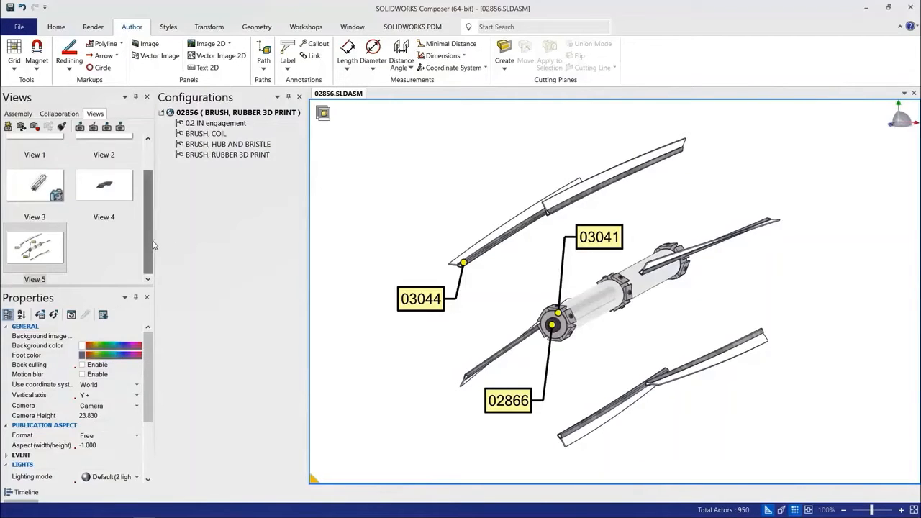
pyautogui.scroll(2, 152, 246)
pyautogui.click(121, 168)
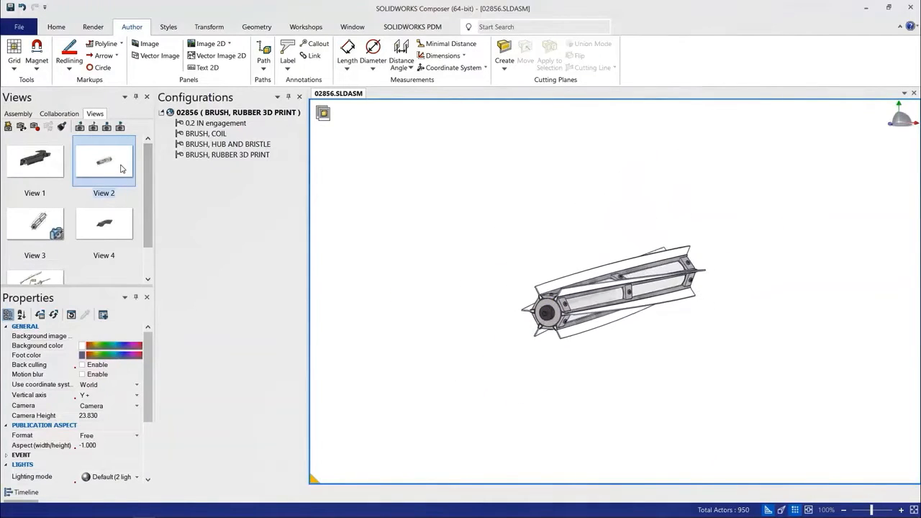
pyautogui.click(613, 272)
pyautogui.click(520, 251)
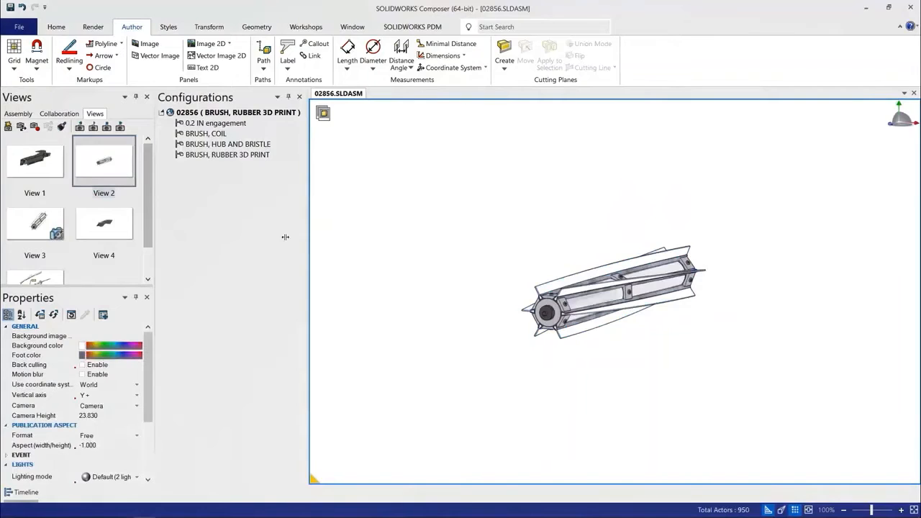
# - Select the 0.2 IN engagement node in the assembly tree to check its viewport highlighting, and clear the selection
pyautogui.click(18, 114)
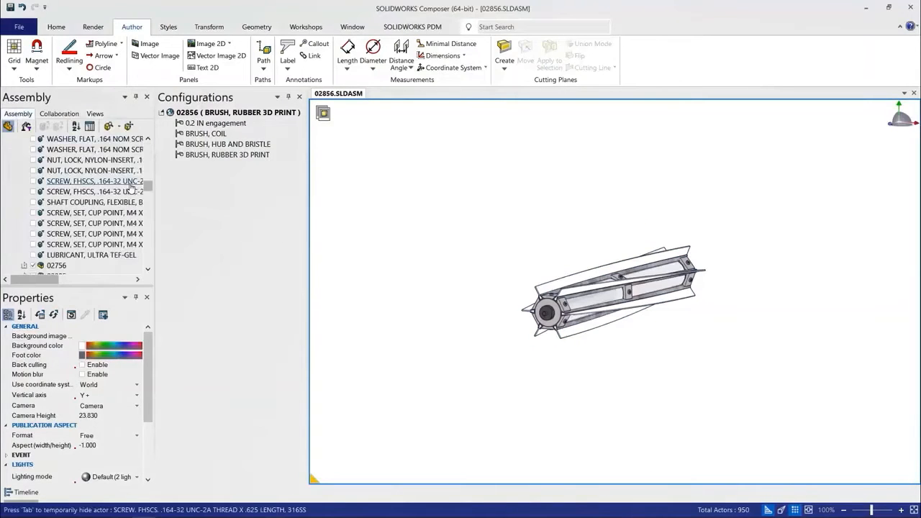
pyautogui.moveTo(149, 184); pyautogui.dragTo(131, 147)
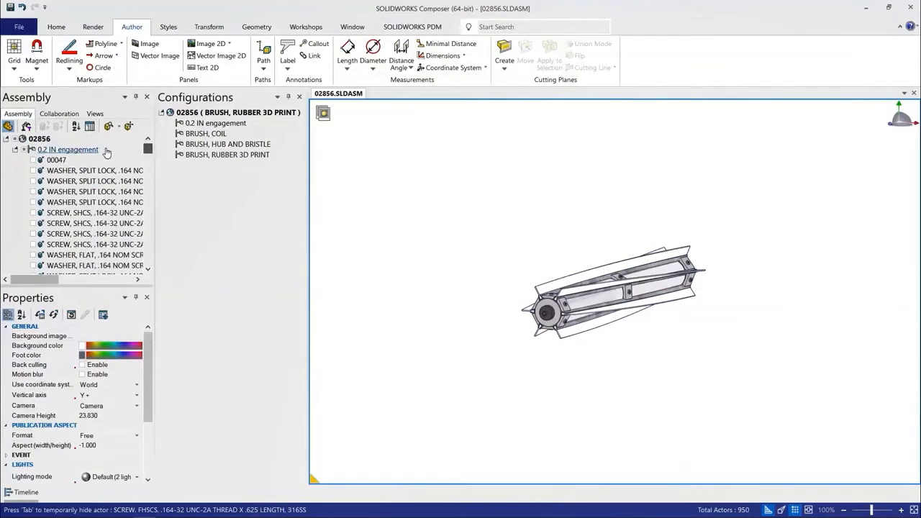
pyautogui.click(76, 150)
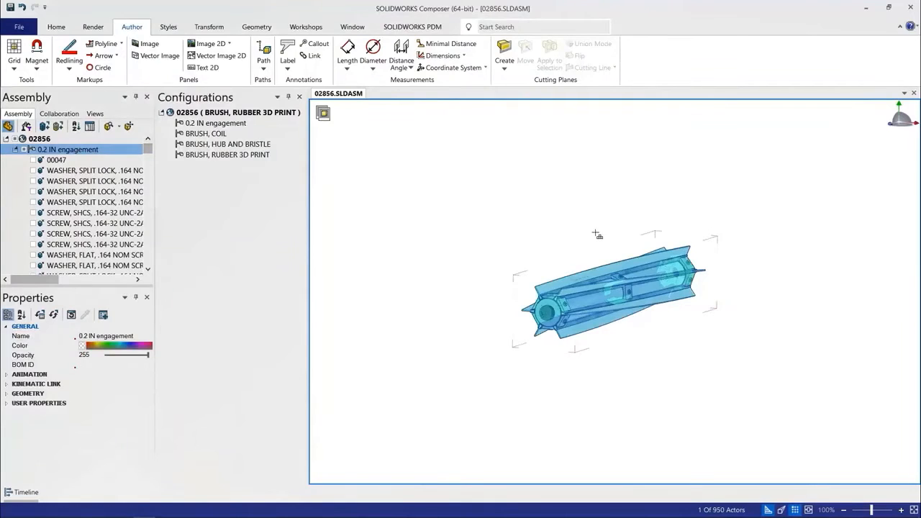
pyautogui.click(598, 235)
# - Enable Highlighting and the highlighting of invisible actors belonging to the selection in the application's Selection preferences
pyautogui.click(19, 27)
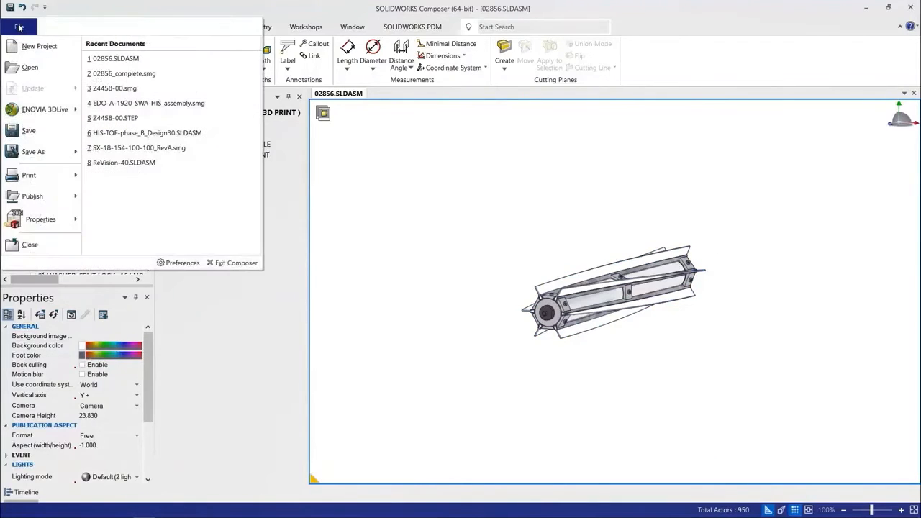
pyautogui.click(186, 263)
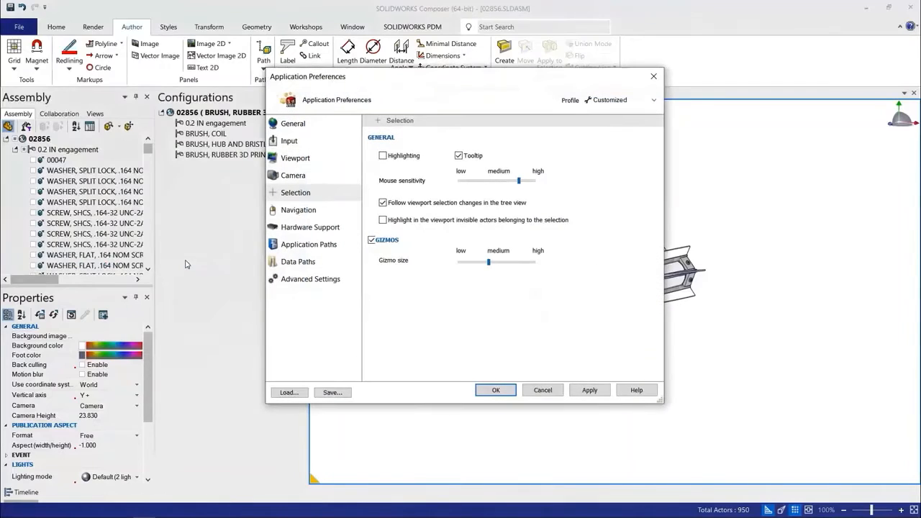
pyautogui.click(383, 155)
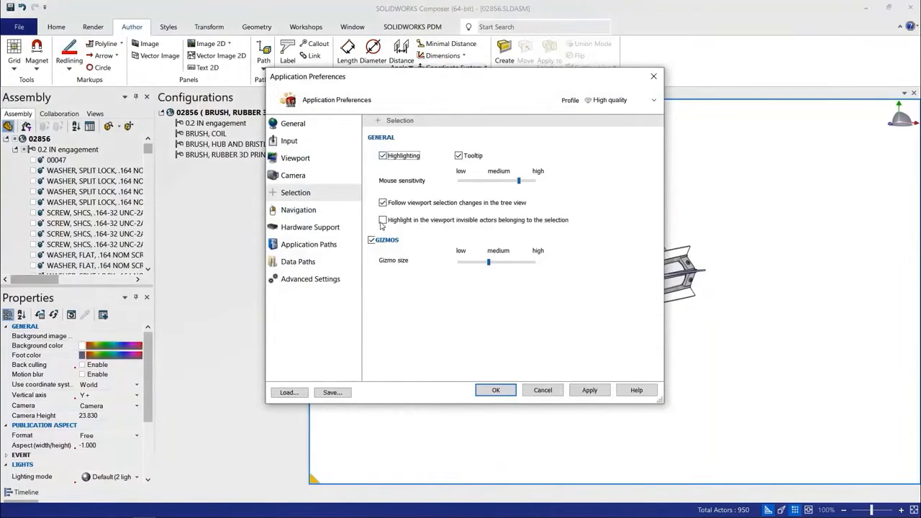
pyautogui.click(540, 222)
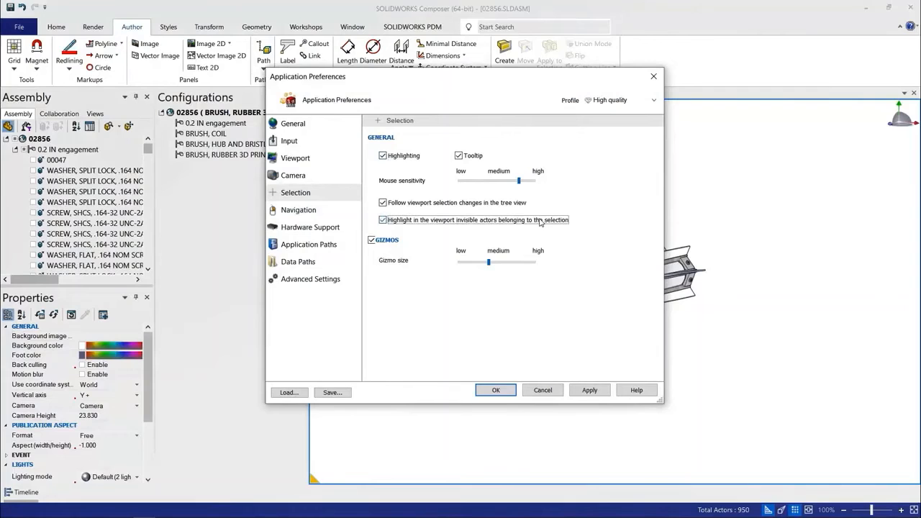
pyautogui.click(590, 390)
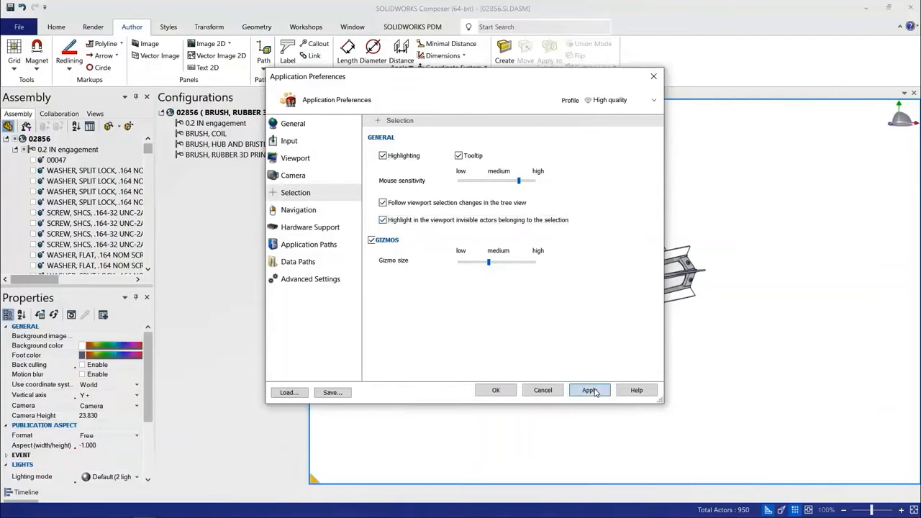
pyautogui.click(496, 390)
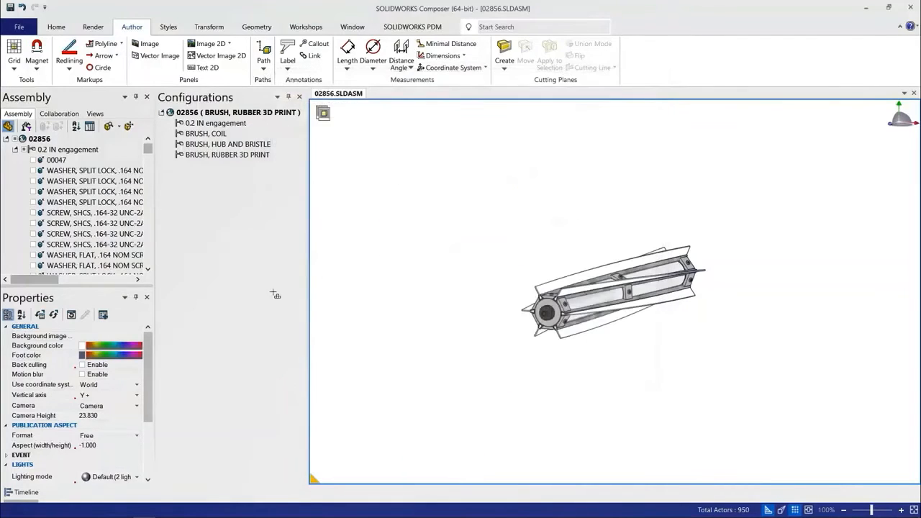
# - Show the Bristle 2 view and the exploded hub in View 23 of the 02856_complete.smg document
pyautogui.click(82, 150)
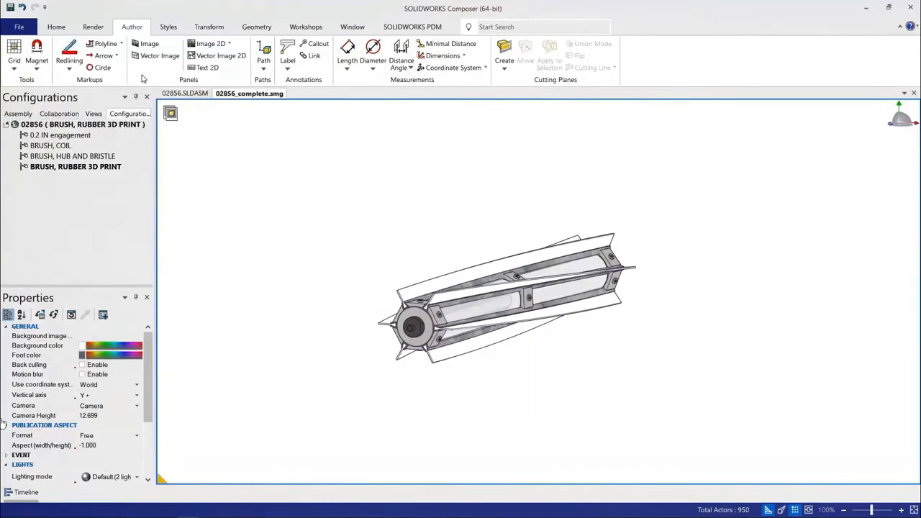
pyautogui.click(93, 115)
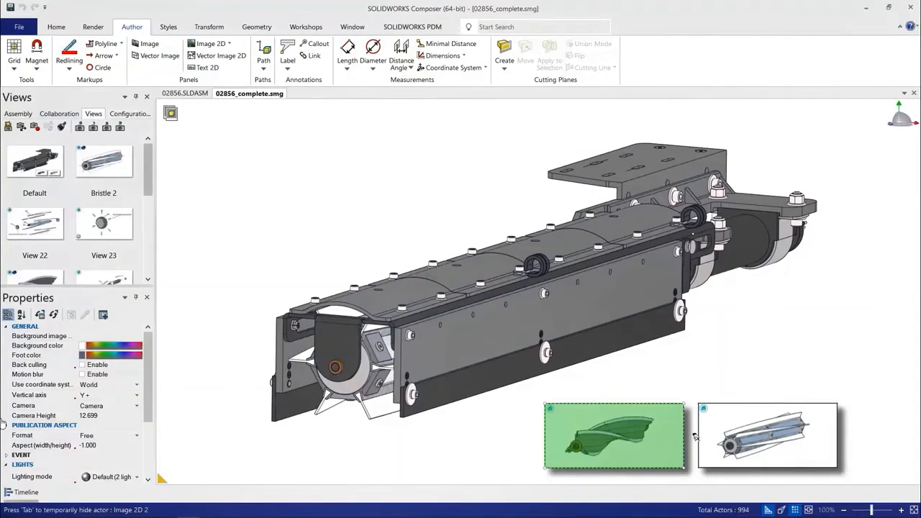
pyautogui.click(125, 166)
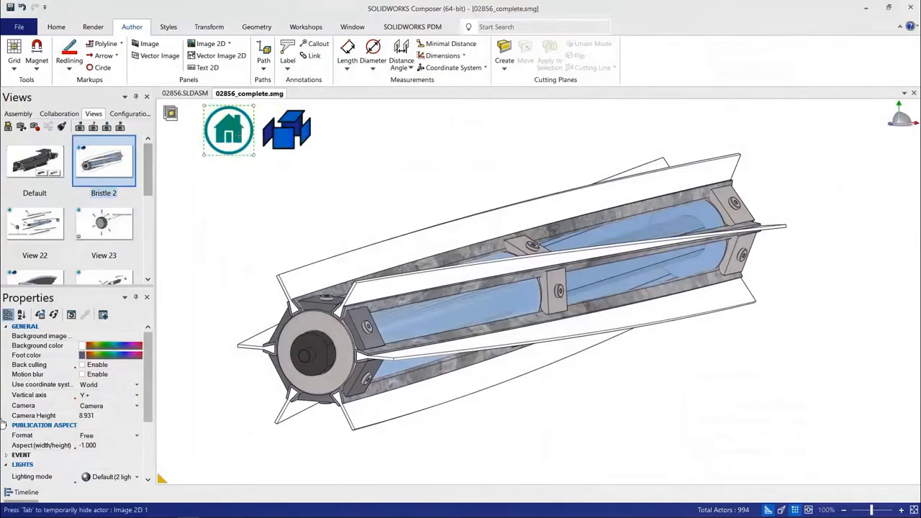
pyautogui.click(118, 230)
pyautogui.click(119, 229)
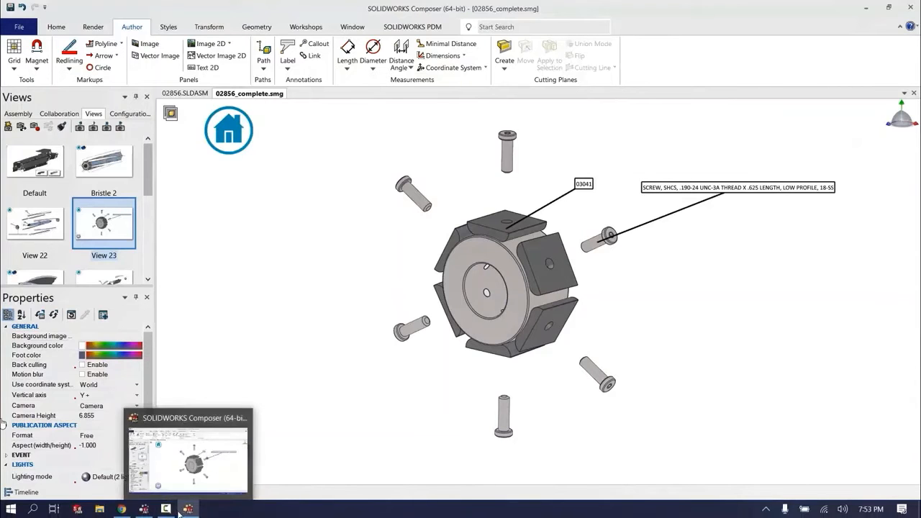
# - Switch to SOLIDWORKS Composer Player, open the spiral auger brush from its linked thumbnail and show its exploded view
pyautogui.click(144, 510)
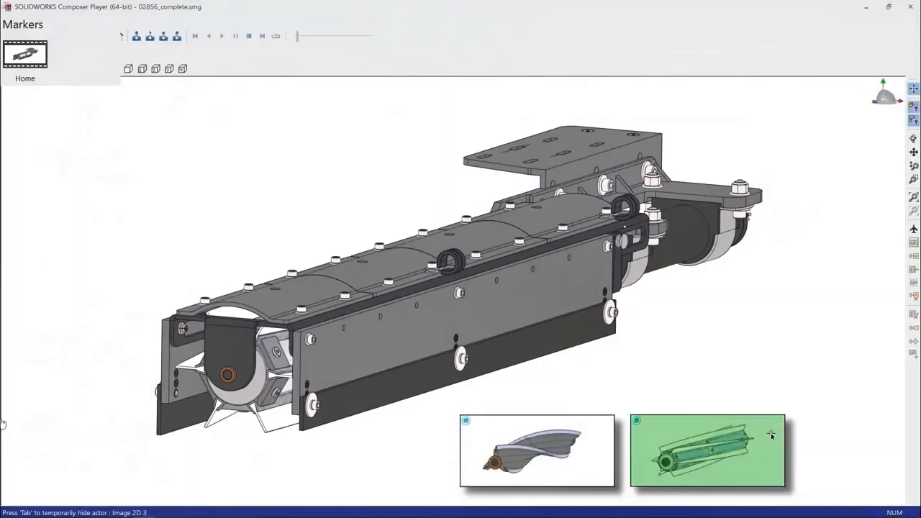
pyautogui.click(596, 466)
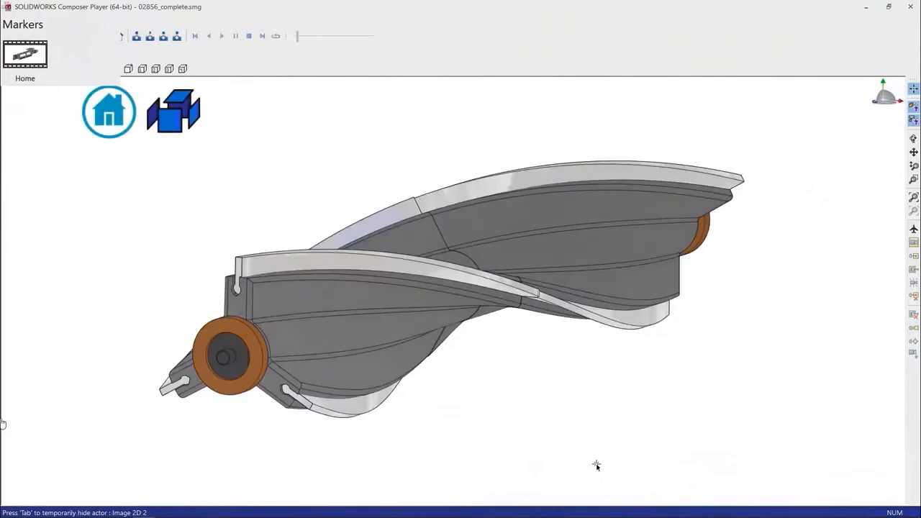
pyautogui.click(183, 121)
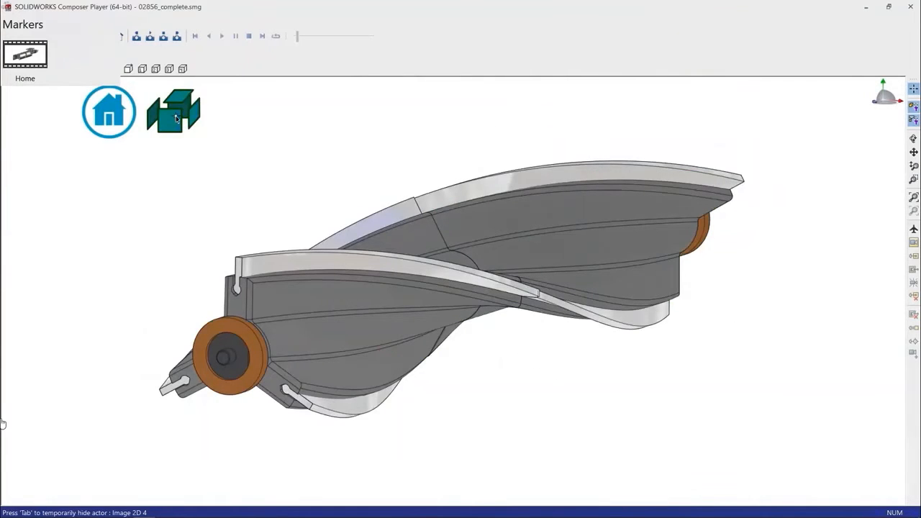
pyautogui.click(177, 119)
pyautogui.click(176, 119)
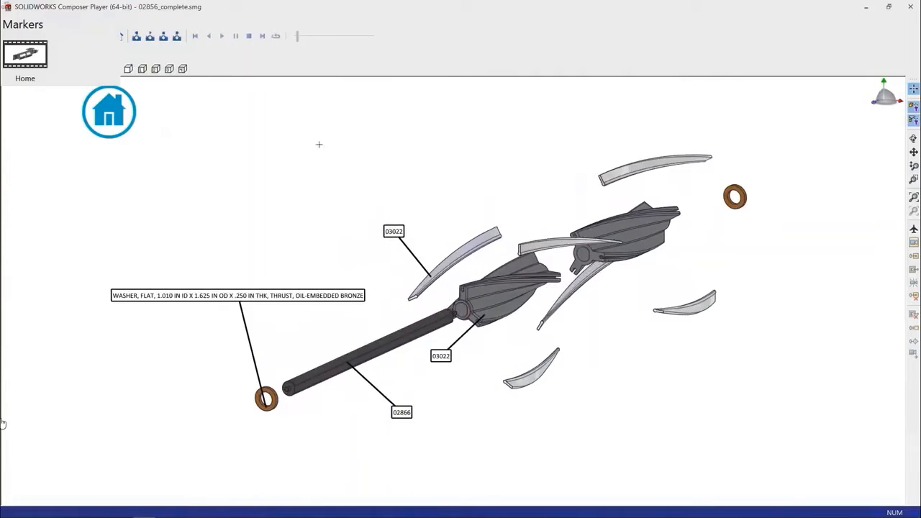
# - Return to the home view in the player, open the bristle brush and show its exploded hub view
pyautogui.click(106, 119)
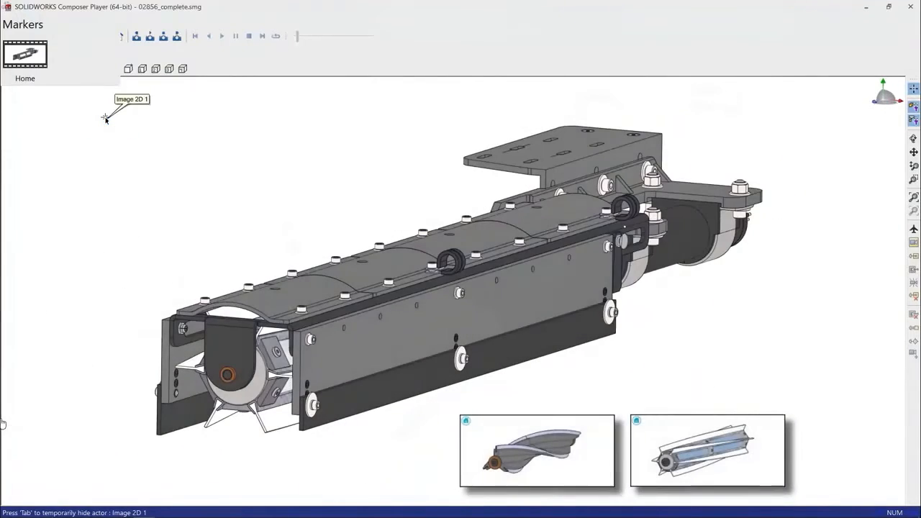
pyautogui.click(726, 475)
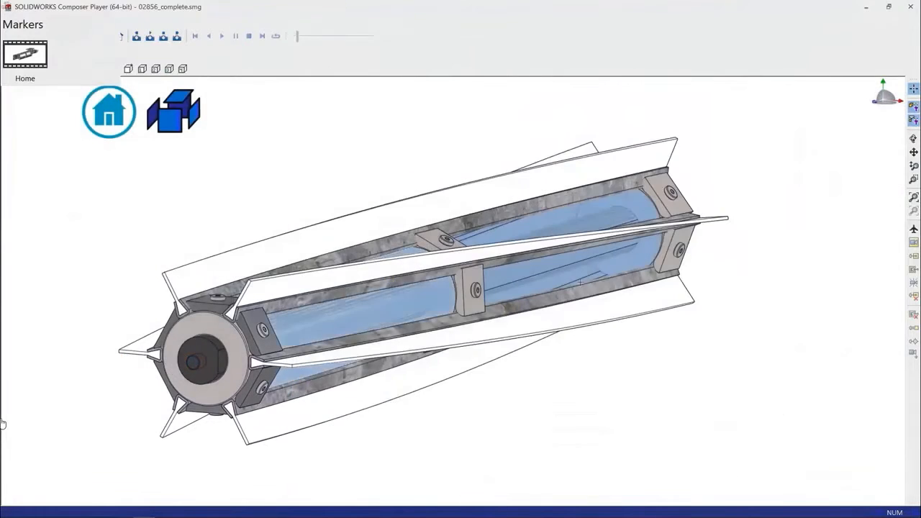
pyautogui.click(175, 121)
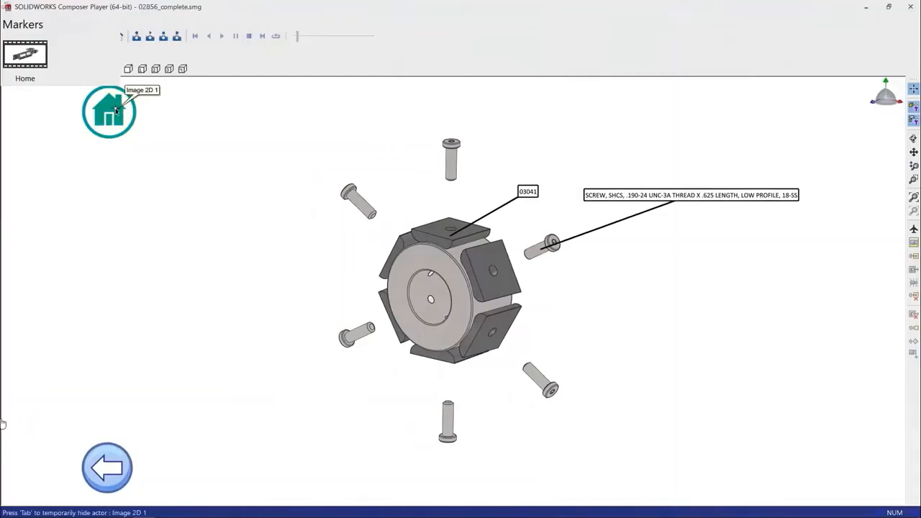
# - Switch to the 3DEXPERIENCE dashboard in Chrome, view SX-02856_complete's spiral auger brush and its exploded view, and return to the home view
pyautogui.moveTo(165, 514)
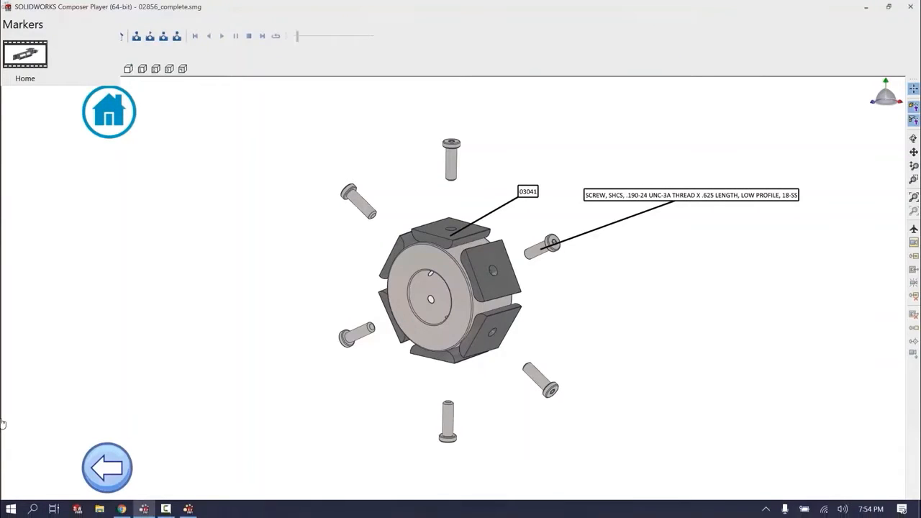
pyautogui.click(120, 509)
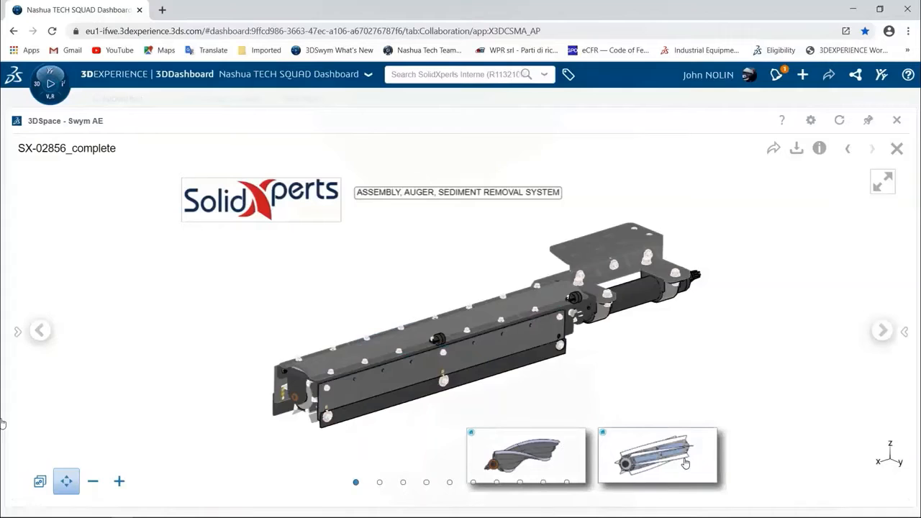
pyautogui.click(548, 458)
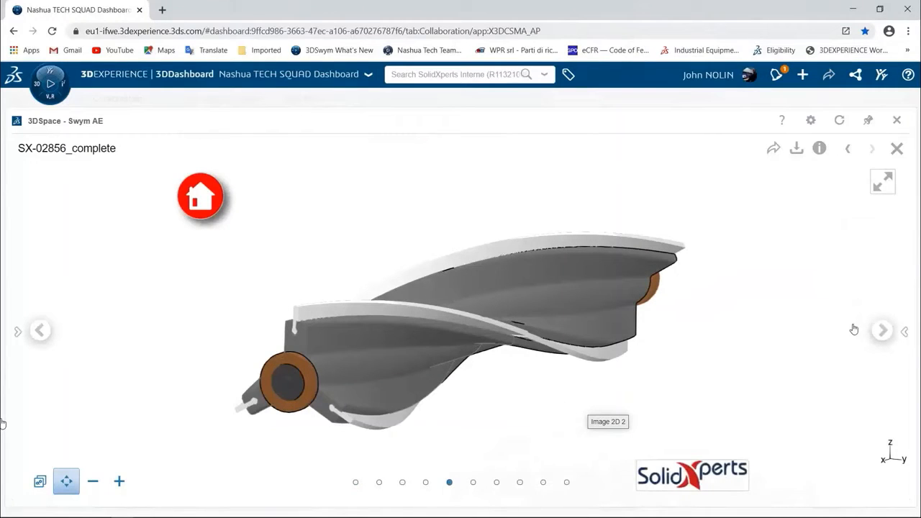
pyautogui.click(883, 330)
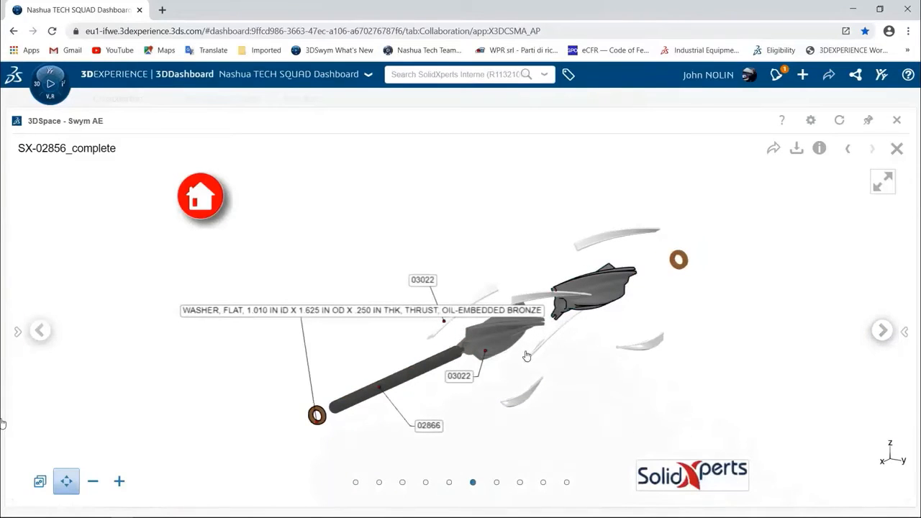
pyautogui.click(207, 201)
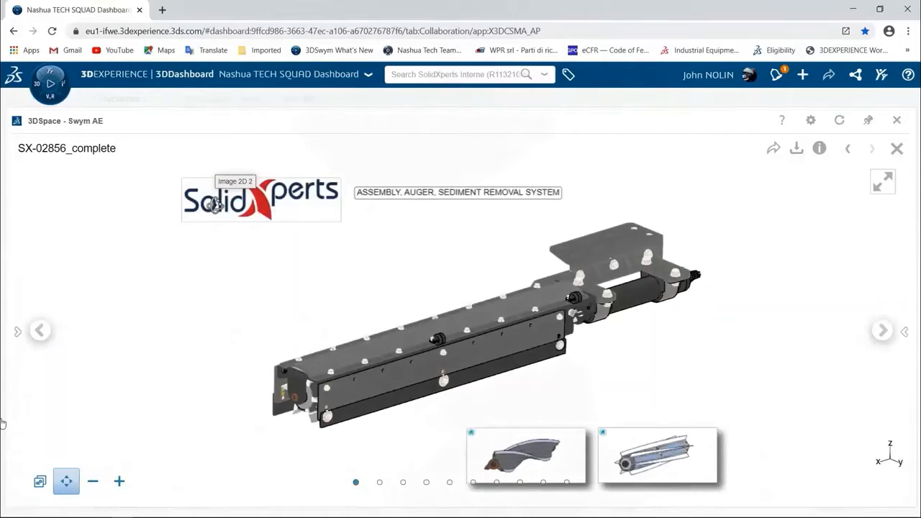
# - Open the bristle brush view in the web viewer, show its exploded hub, and request the home view
pyautogui.click(662, 453)
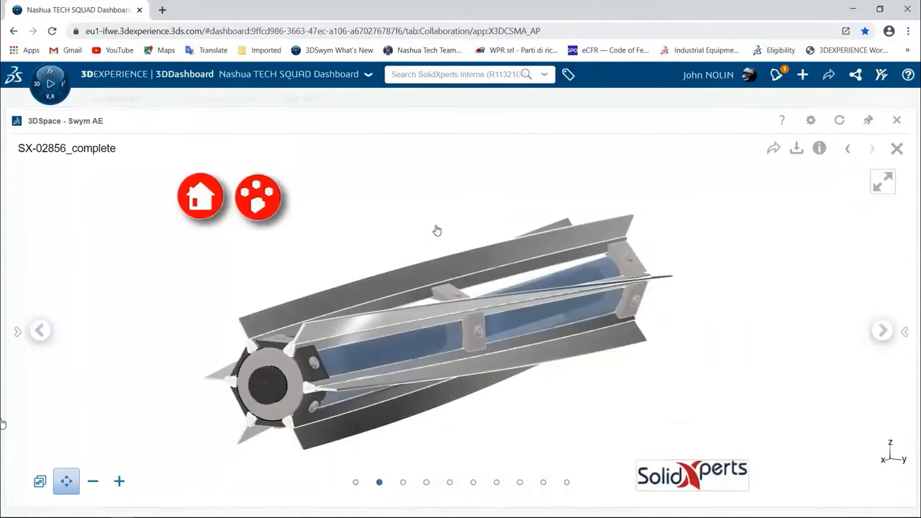
pyautogui.click(271, 202)
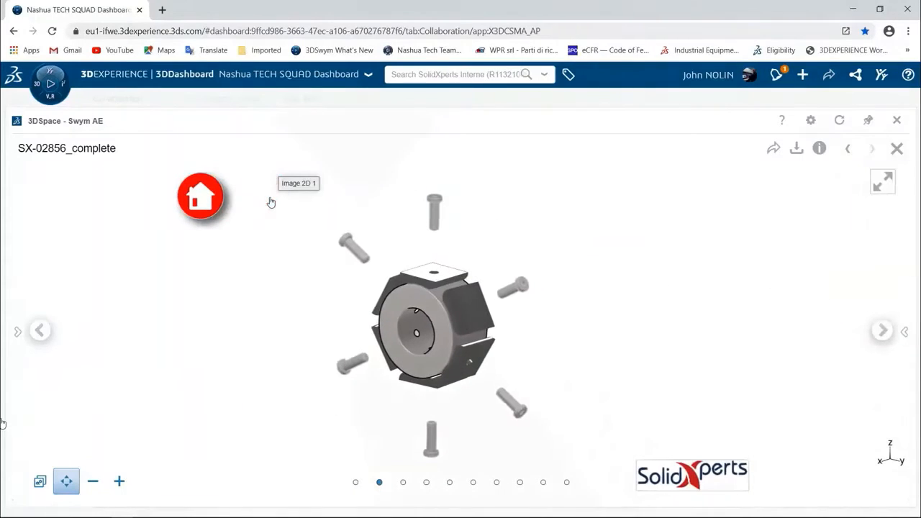
pyautogui.click(203, 209)
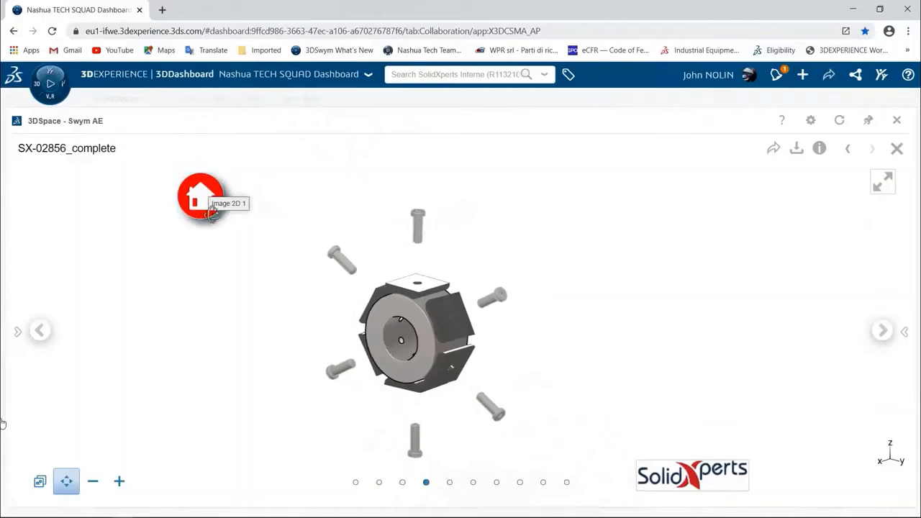
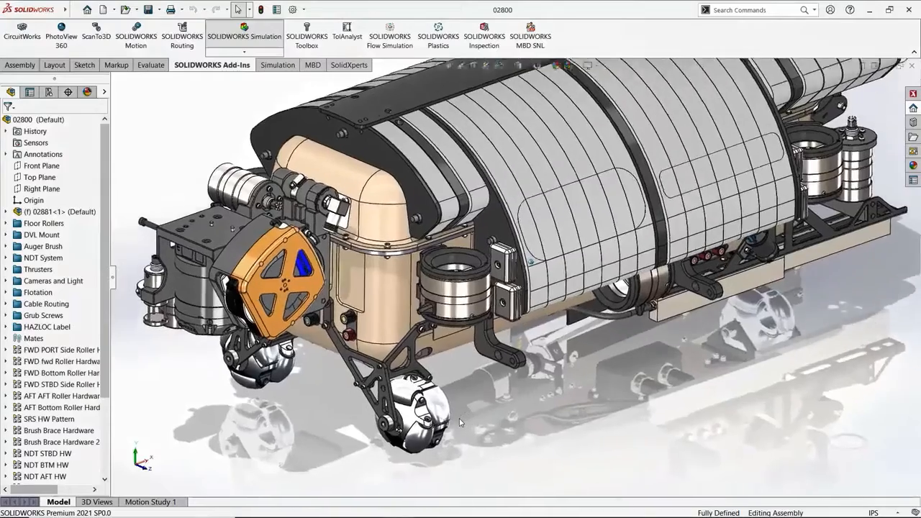
# - Zoom in on the front roller bracket of assembly 02800, switch to assembly 01758-S and open its Static 2021 study
pyautogui.scroll(-4, 460, 422)
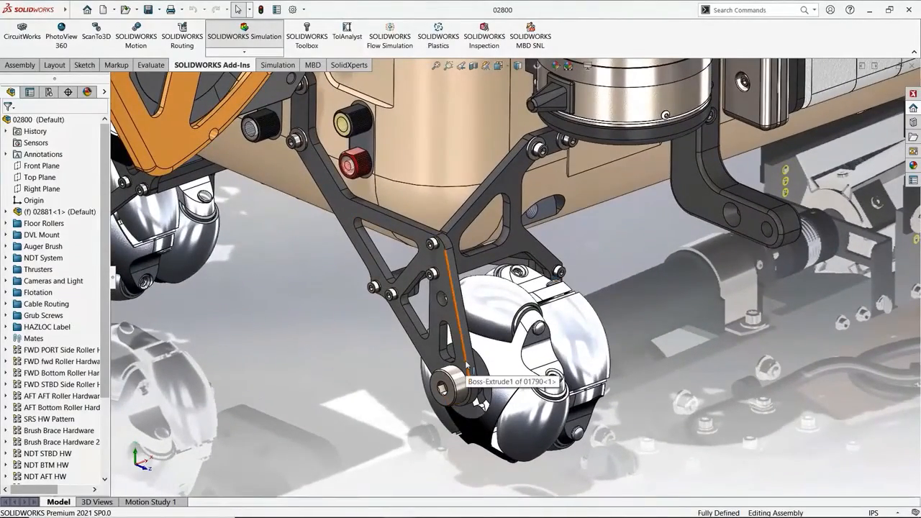
pyautogui.hotkey('ctrl', 'Tab')
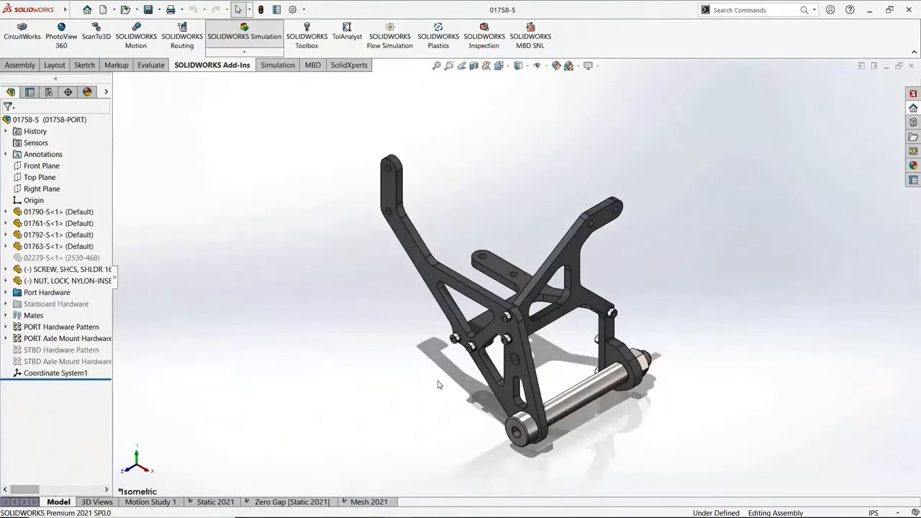
pyautogui.click(215, 502)
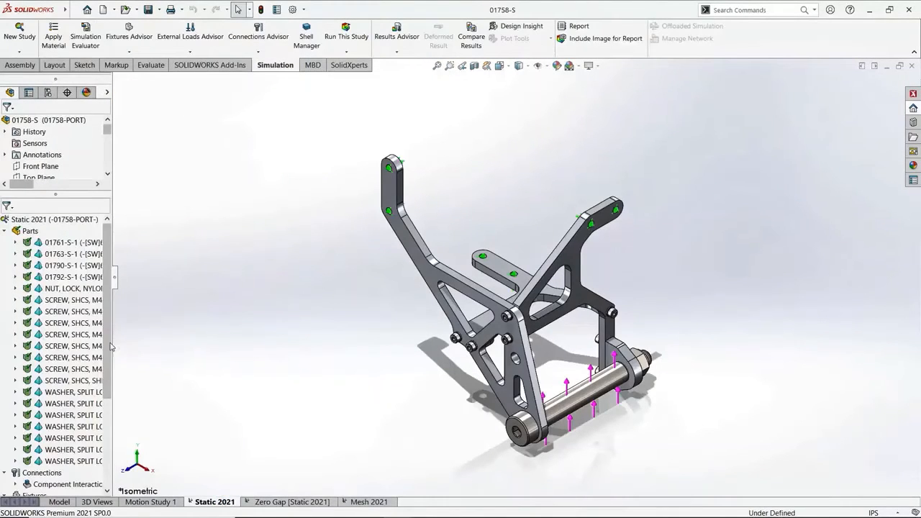
# - Review the interaction types and gap properties for a local interaction in the Static 2021 study, closing the settings without creating one
pyautogui.scroll(-5, 100, 345)
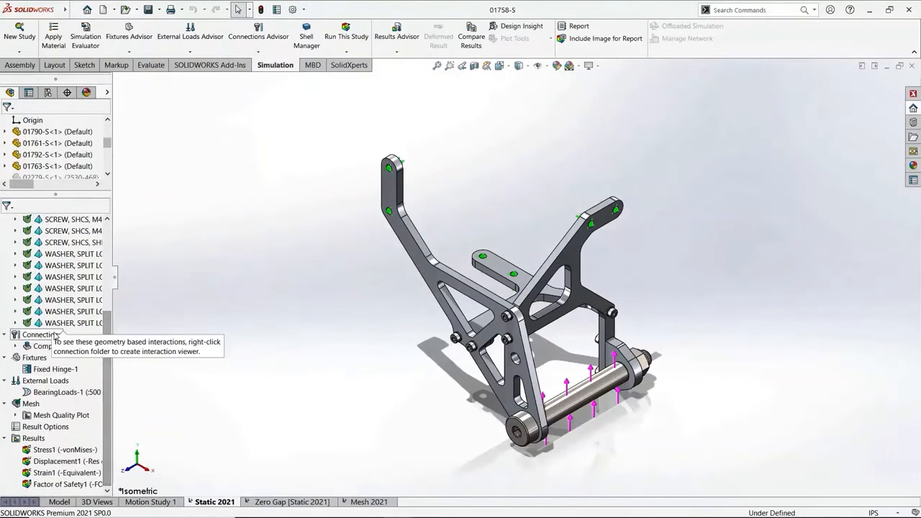
pyautogui.rightClick(55, 335)
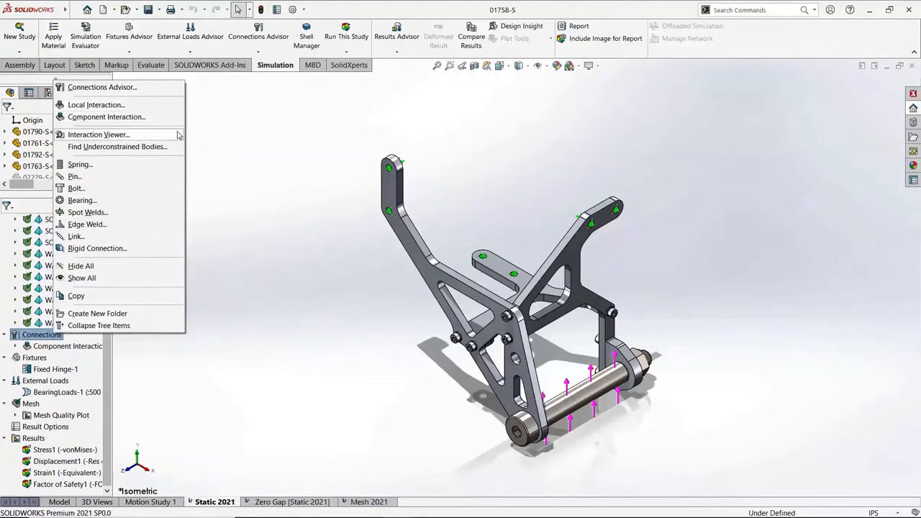
pyautogui.click(176, 108)
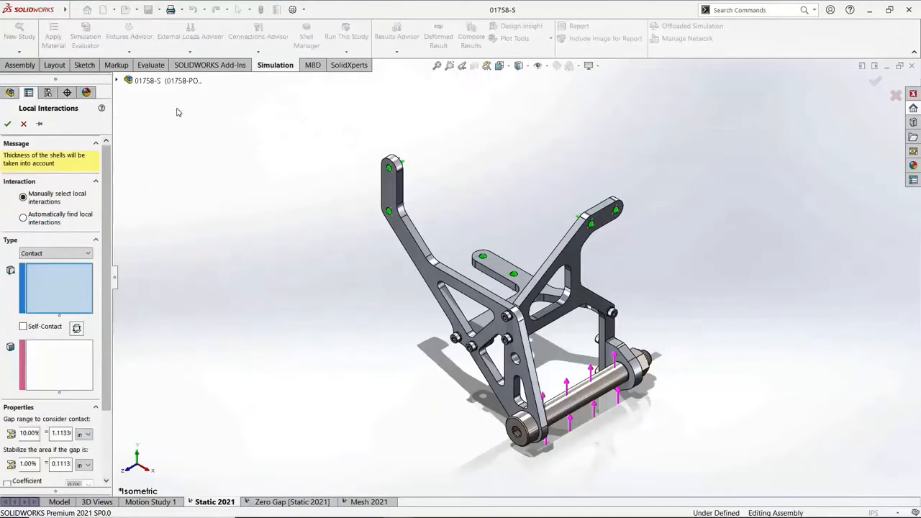
pyautogui.click(89, 258)
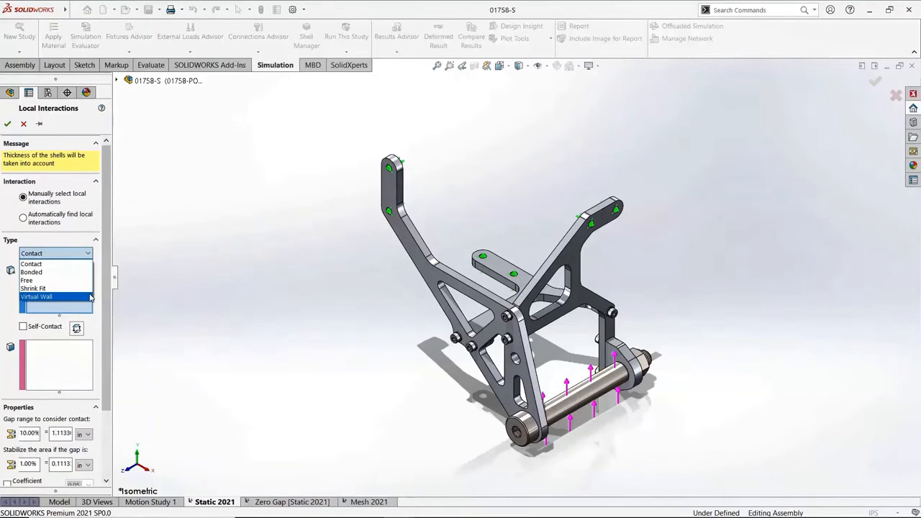
pyautogui.click(106, 316)
pyautogui.moveTo(110, 363); pyautogui.dragTo(108, 407)
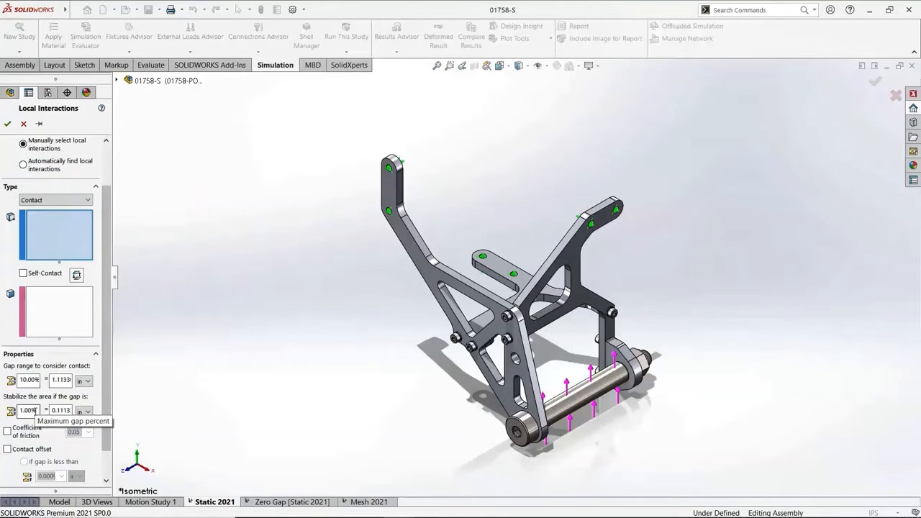
pyautogui.press('Escape')
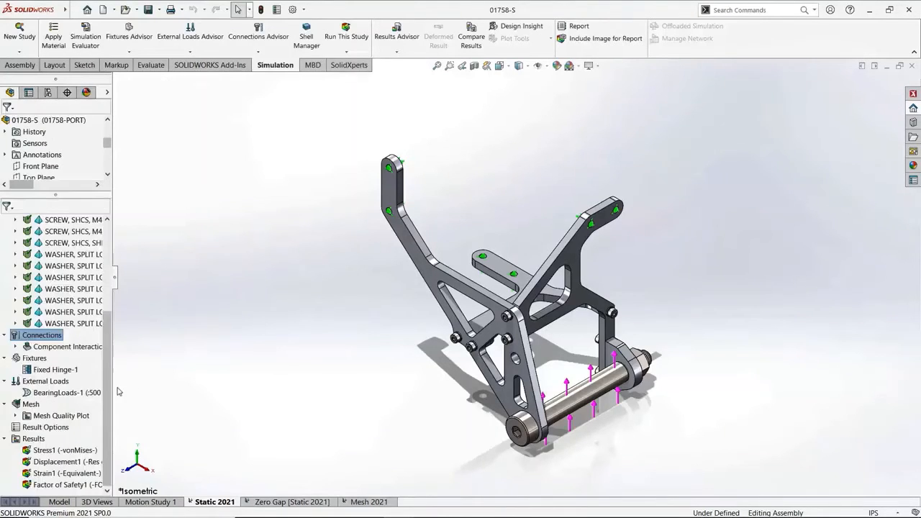
# - Compare only the von Mises Stress1 plots of the Static 2021 and Zero Gap studies, examining both around the axle
pyautogui.rightClick(36, 439)
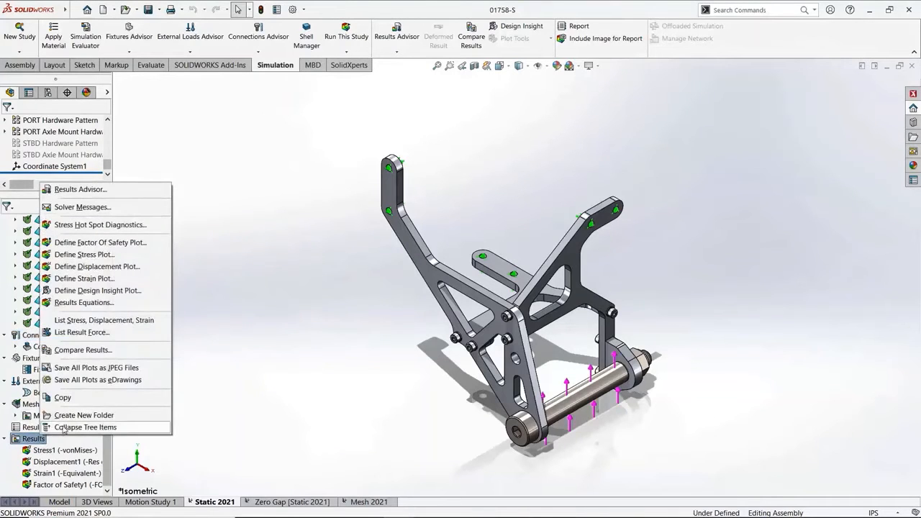
pyautogui.click(83, 350)
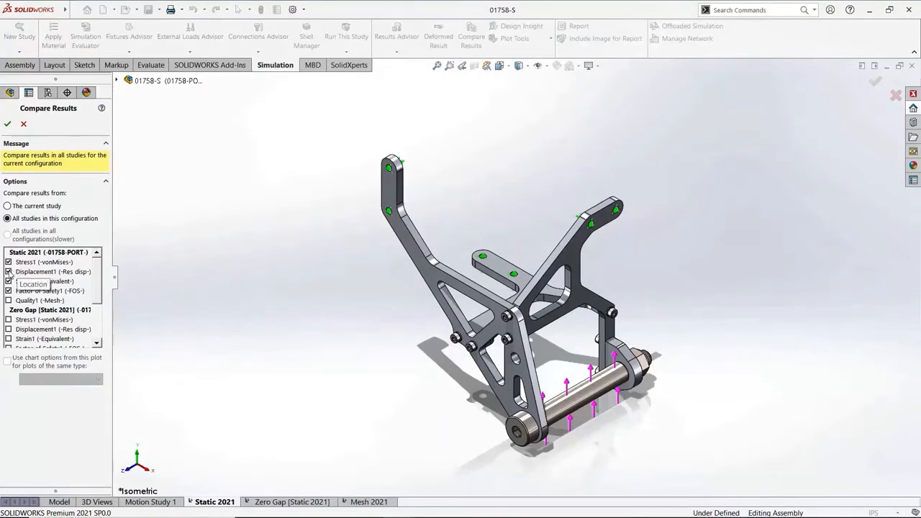
pyautogui.click(8, 272)
pyautogui.click(8, 281)
pyautogui.click(9, 291)
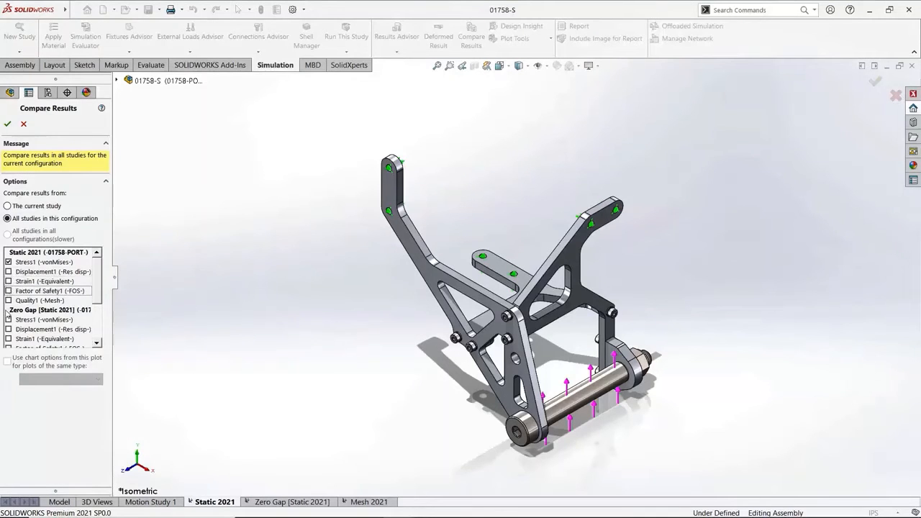
pyautogui.click(9, 319)
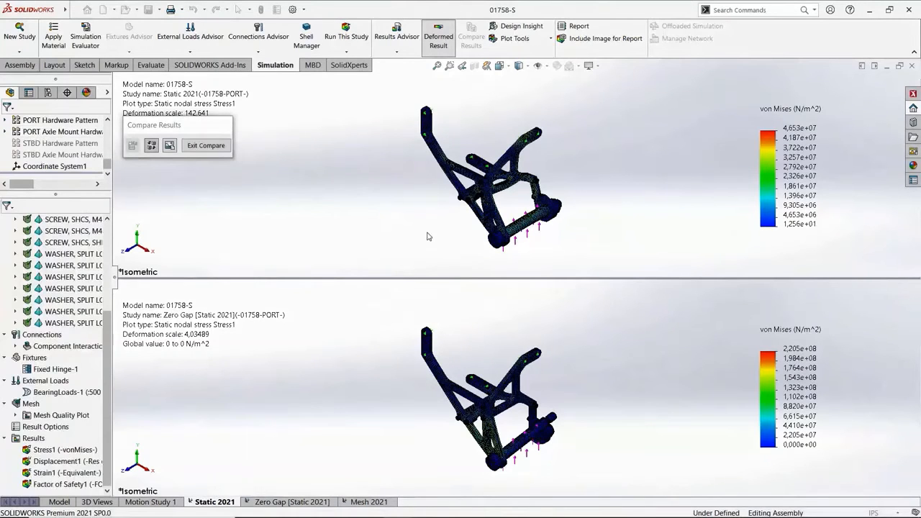
pyautogui.scroll(-4, 482, 306)
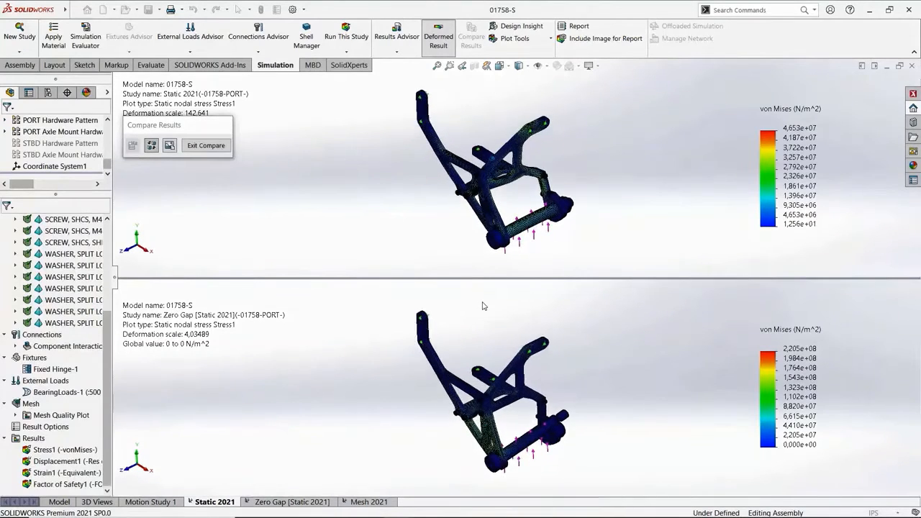
pyautogui.scroll(-6, 483, 306)
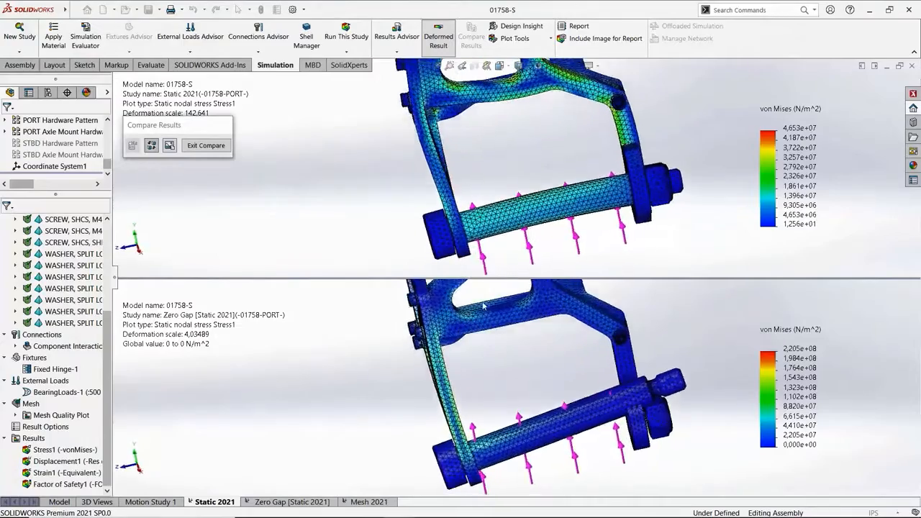
# - Examine the axle closely in both compared stress plots, exit the comparison and fit the whole Static 2021 model in view
pyautogui.scroll(-6, 483, 306)
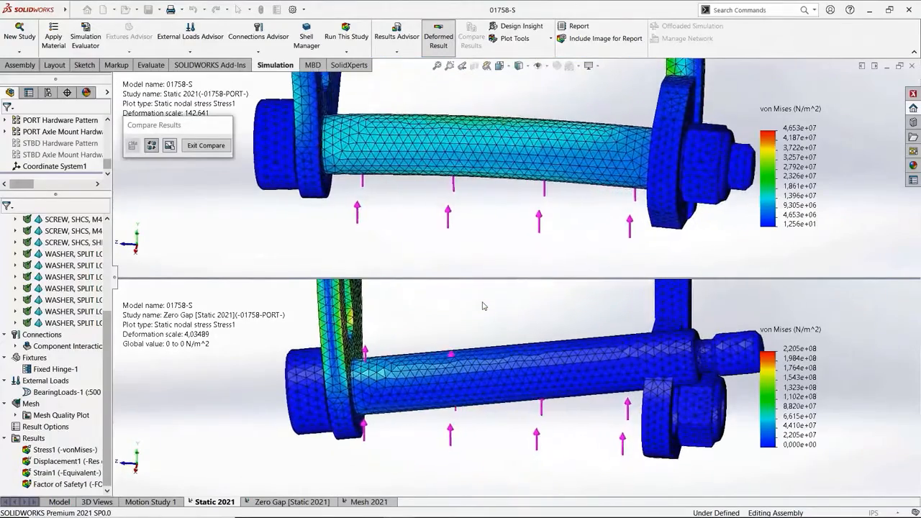
pyautogui.scroll(-3, 483, 306)
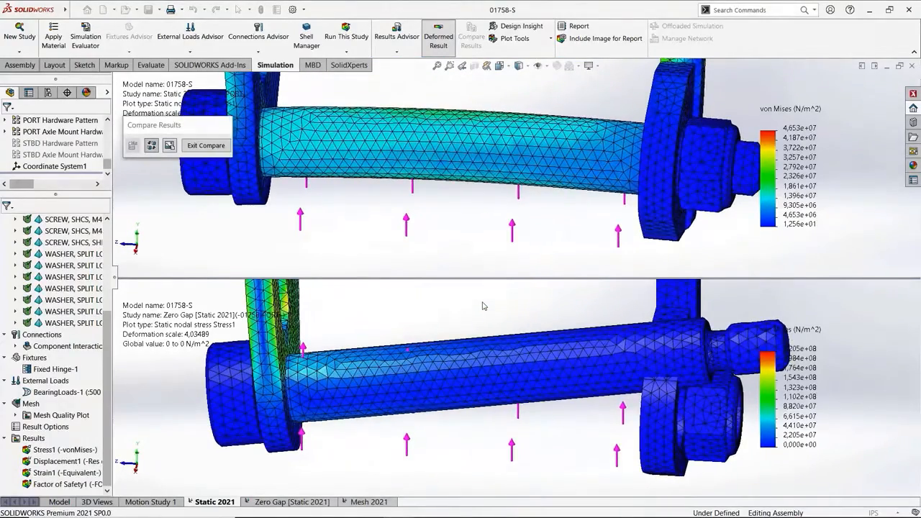
pyautogui.scroll(-6, 483, 305)
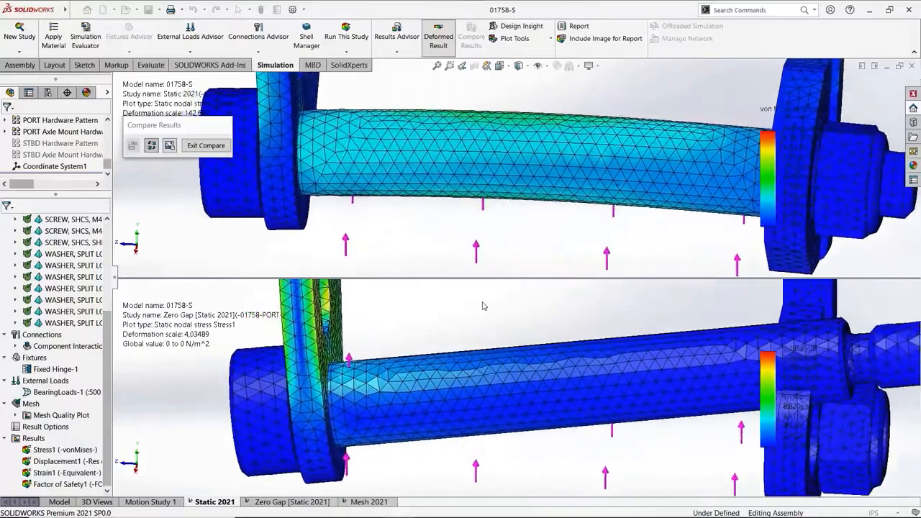
pyautogui.scroll(-2, 483, 306)
pyautogui.scroll(3, 483, 306)
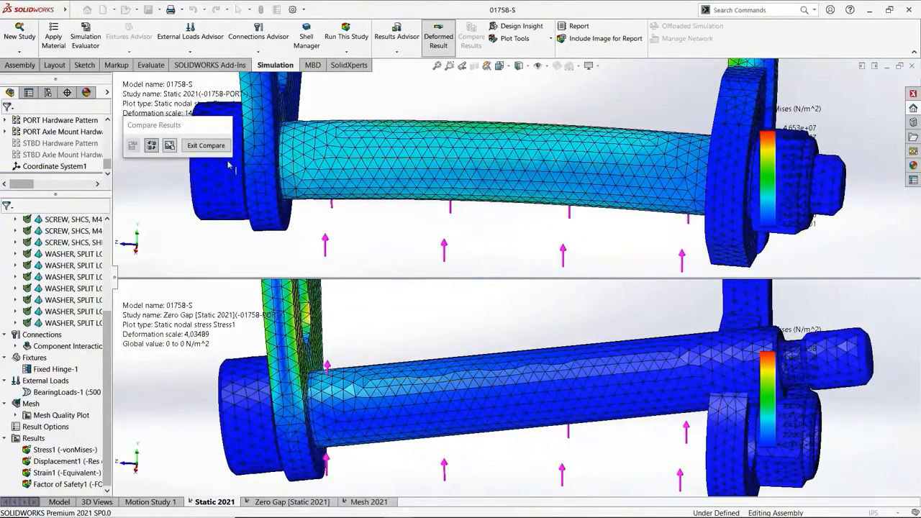
pyautogui.click(206, 146)
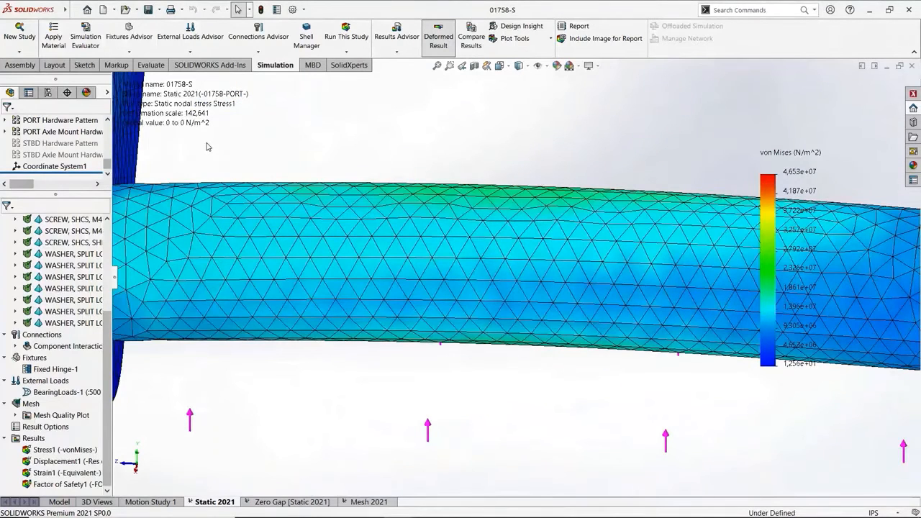
pyautogui.press('f')
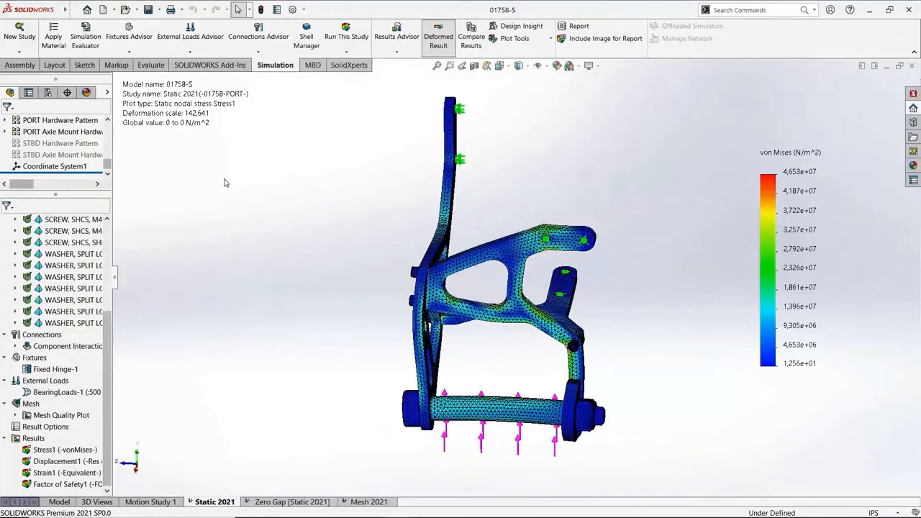
# - Switch to the Mesh 2021 study and review its full mesh details, closing them when finished
pyautogui.click(351, 502)
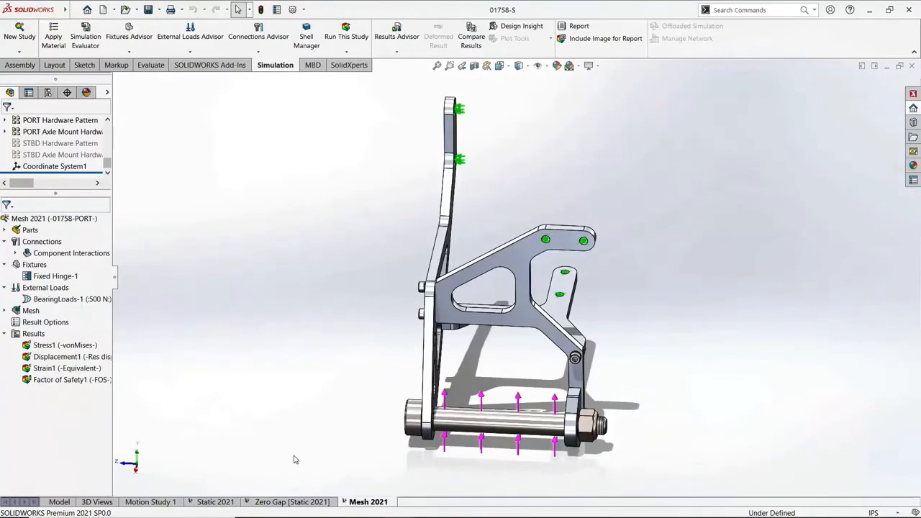
pyautogui.rightClick(35, 311)
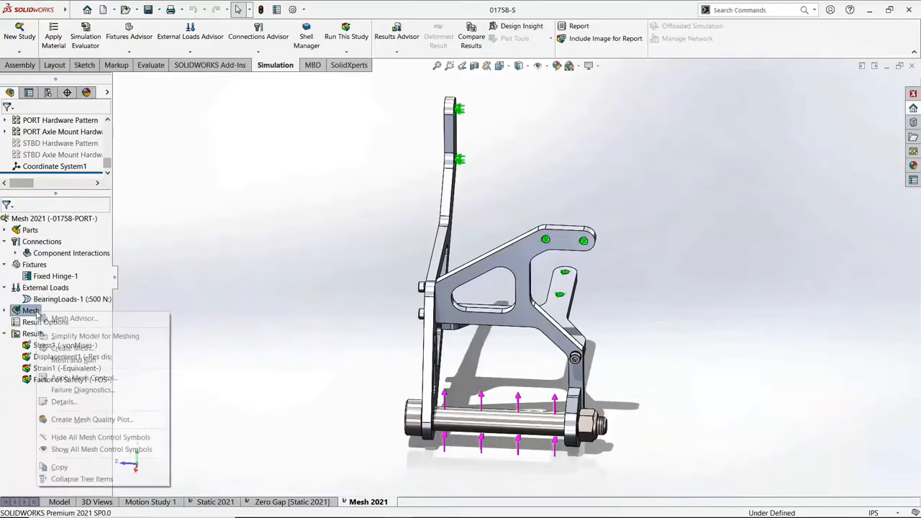
pyautogui.click(149, 403)
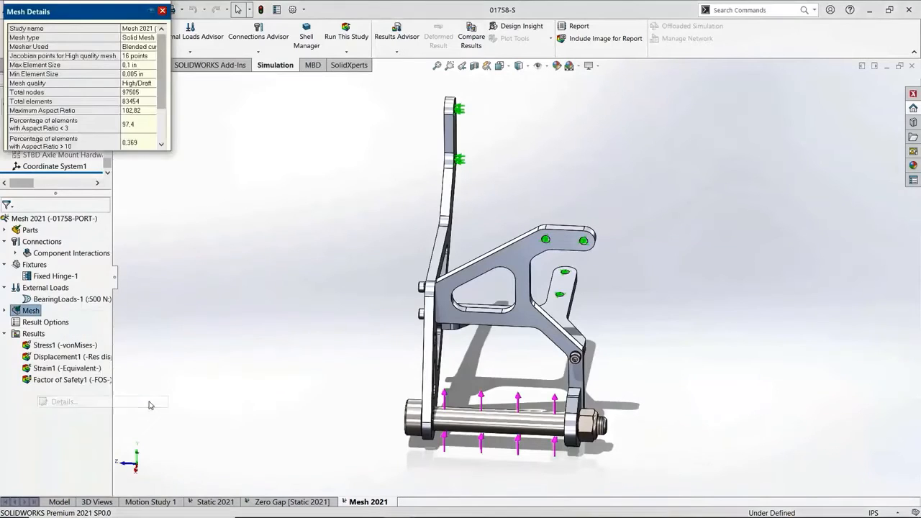
pyautogui.moveTo(172, 150); pyautogui.dragTo(263, 229)
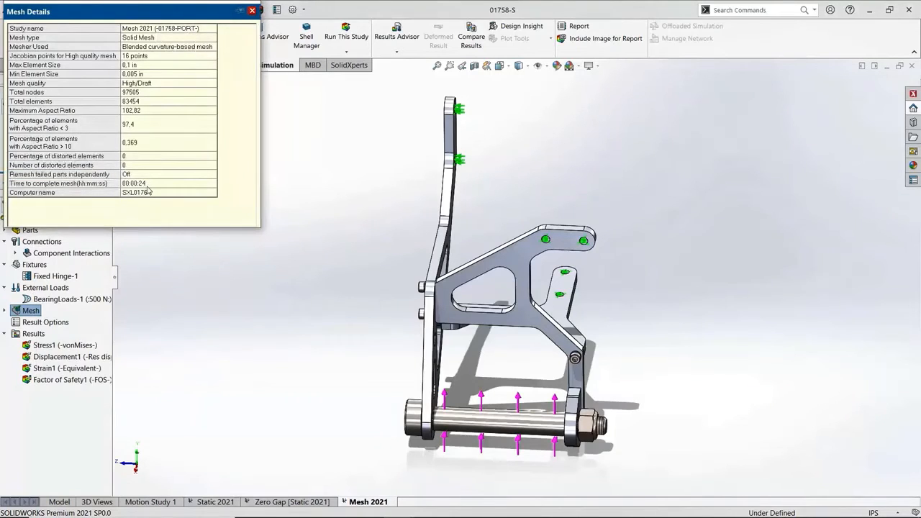
pyautogui.press('Escape')
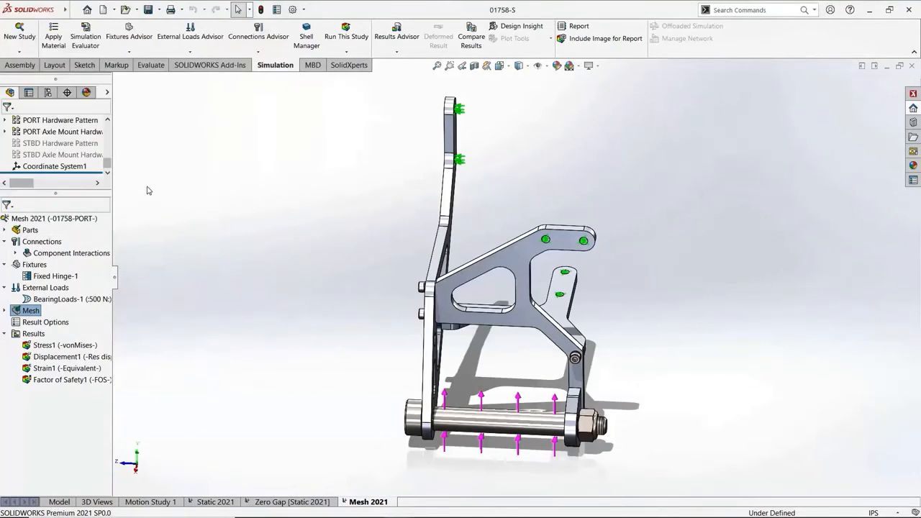
# - Change the active SOLIDWORKS Simulation license to SOLIDWORKS Simulation Premium
pyautogui.click(235, 65)
pyautogui.click(244, 53)
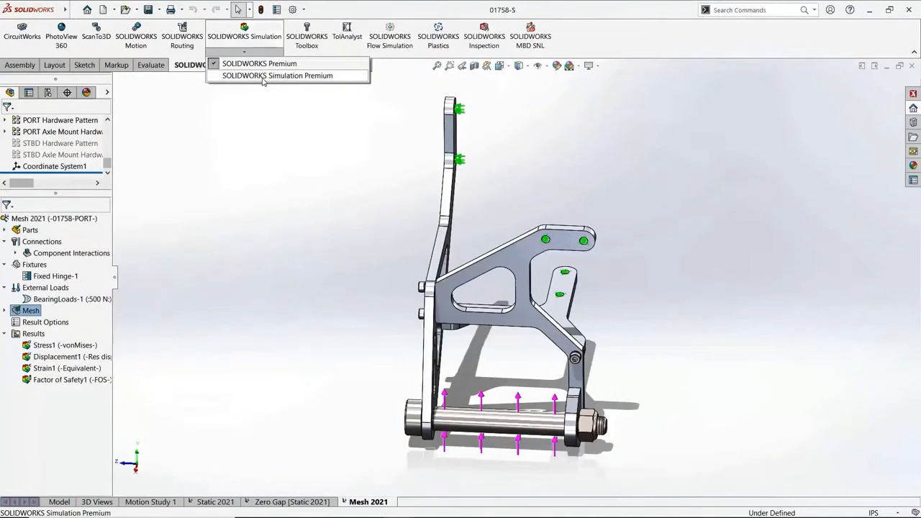
pyautogui.click(264, 76)
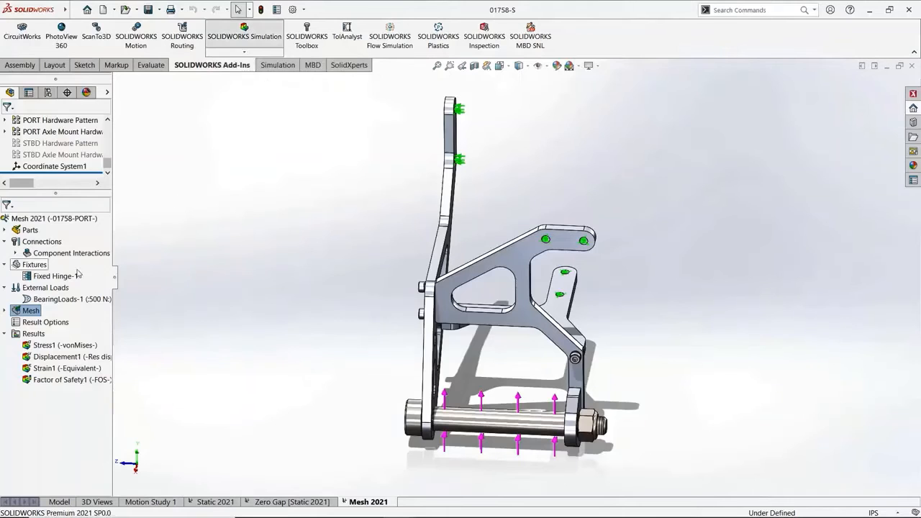
# - Remesh the Mesh 2021 study with a blended curvature-based mesh, using 0.10 in maximum and 0.005 in minimum element size
pyautogui.rightClick(29, 311)
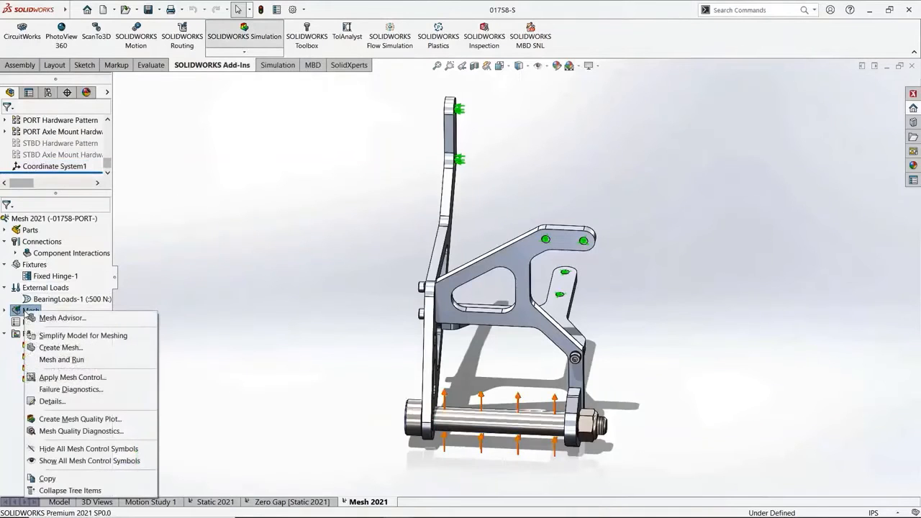
pyautogui.click(75, 348)
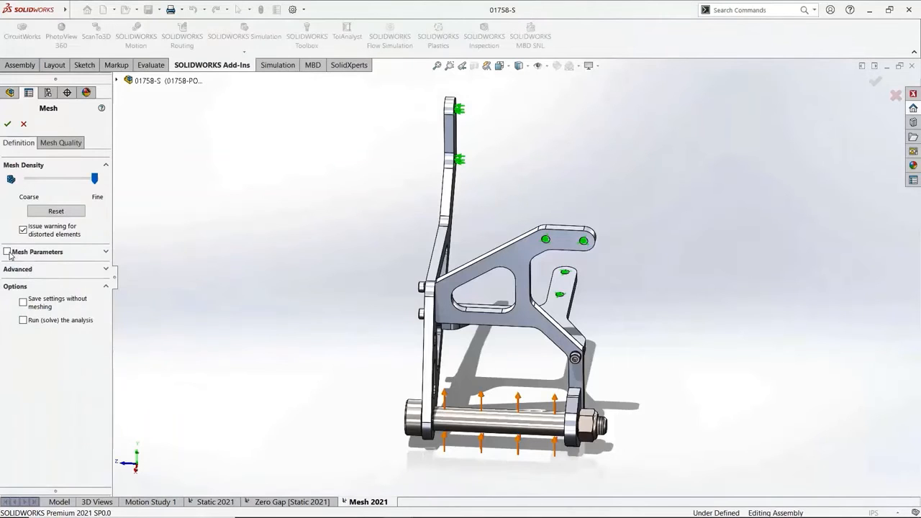
pyautogui.click(8, 252)
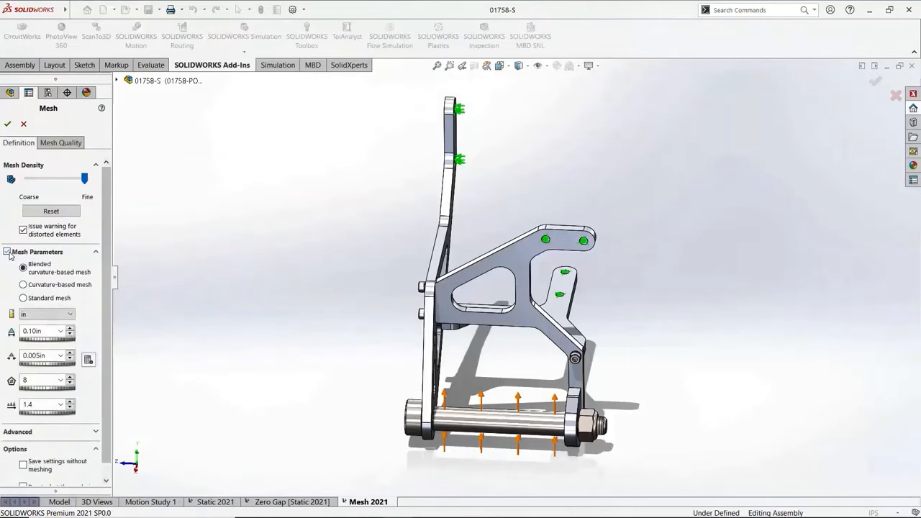
pyautogui.click(8, 125)
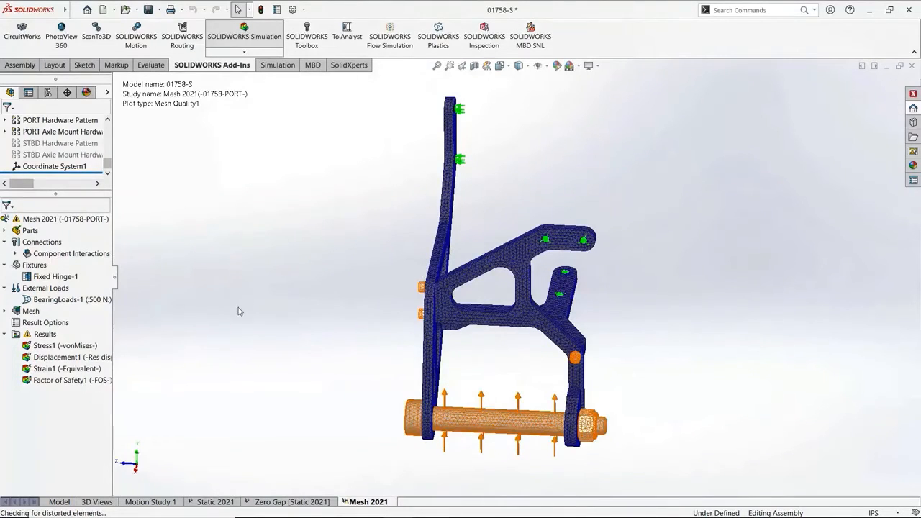
# - Create a mesh quality diagnosis by Jacobian ratio, evaluated at nodes, treating values greater than 5 as poor quality
pyautogui.rightClick(32, 311)
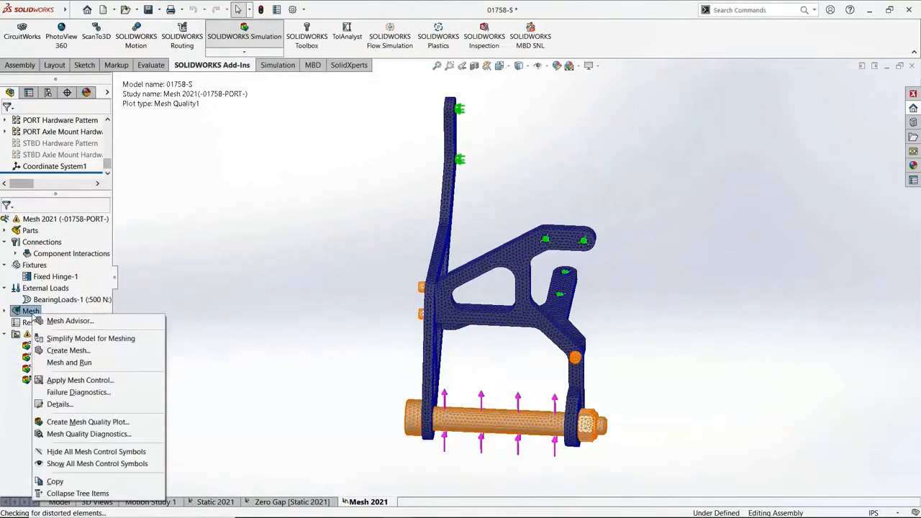
pyautogui.click(112, 435)
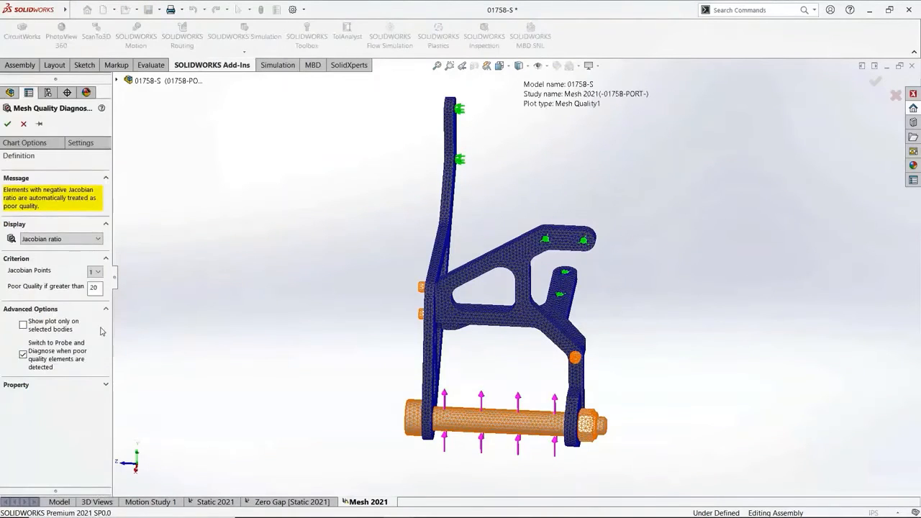
pyautogui.click(95, 272)
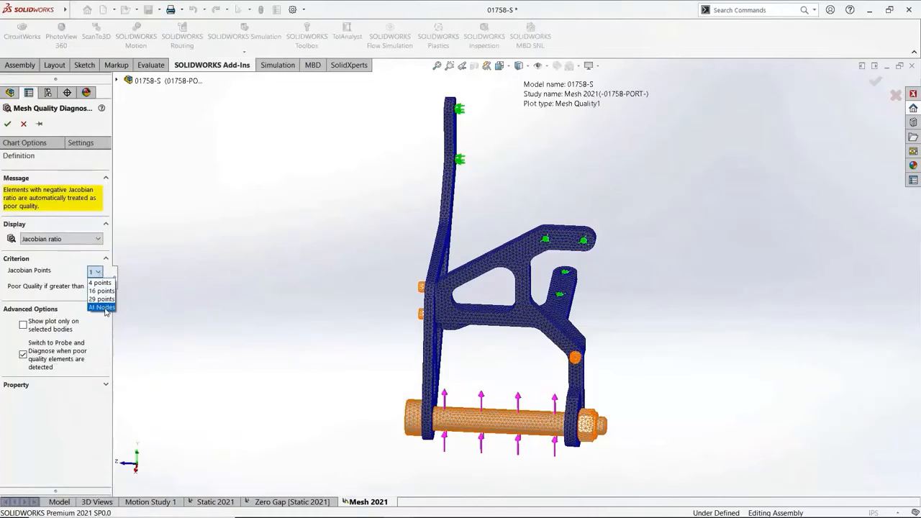
pyautogui.click(102, 307)
pyautogui.doubleClick(93, 287)
pyautogui.write('5')
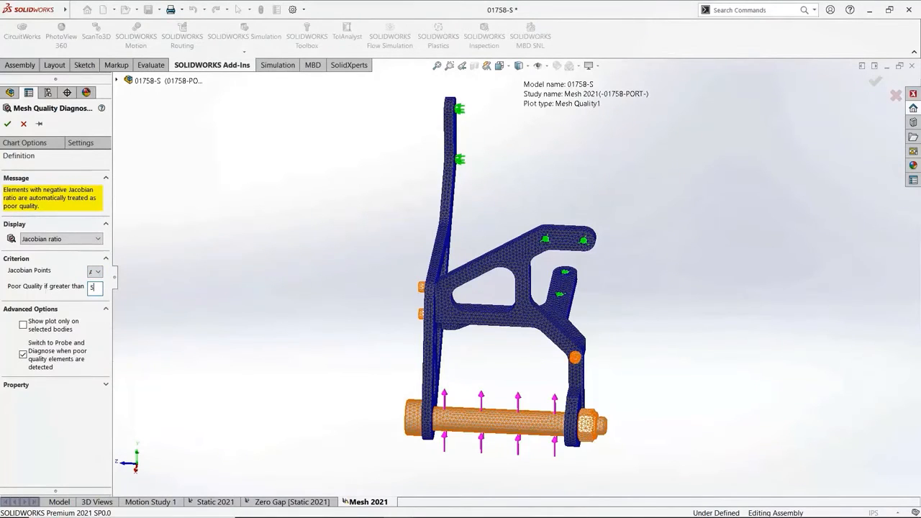
pyautogui.click(8, 125)
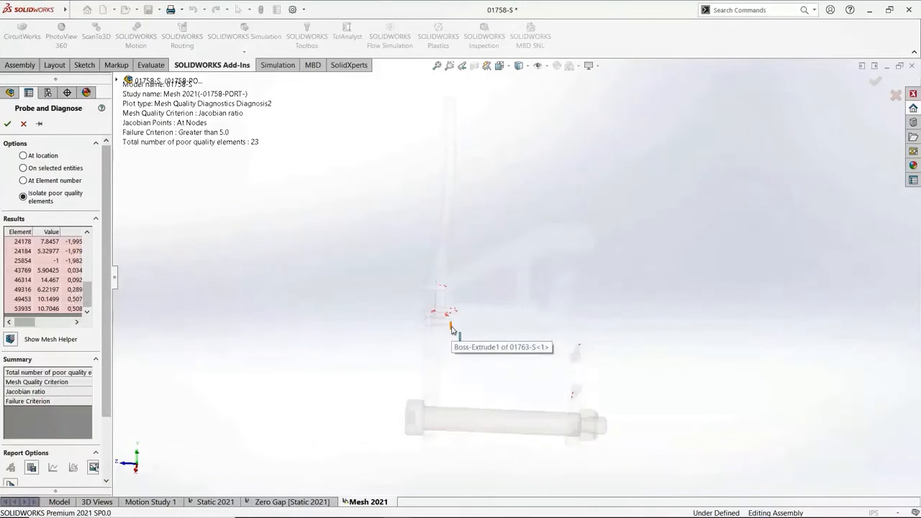
# - Examine the isolated poor quality elements around the screws and the Mesh Helper's associated faces and edges, closing Probe and Diagnose
pyautogui.scroll(-5, 452, 329)
pyautogui.scroll(-1, 451, 329)
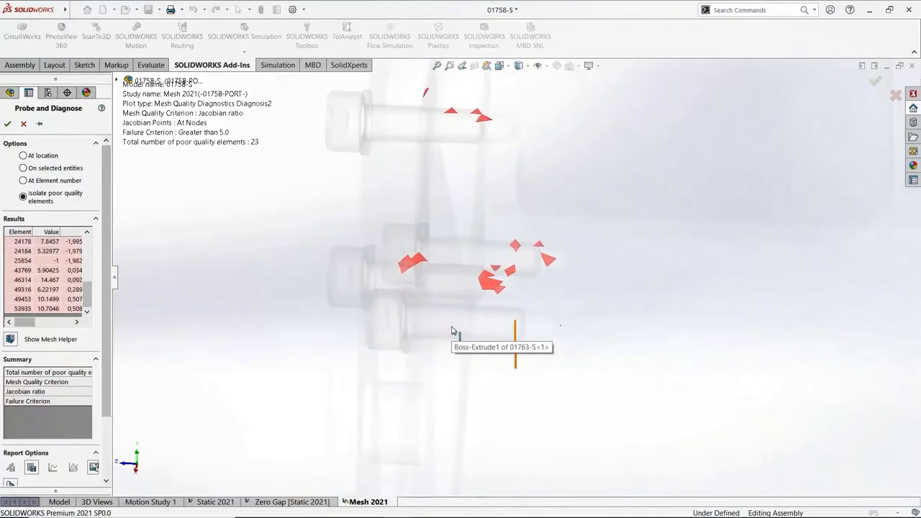
pyautogui.scroll(2, 453, 330)
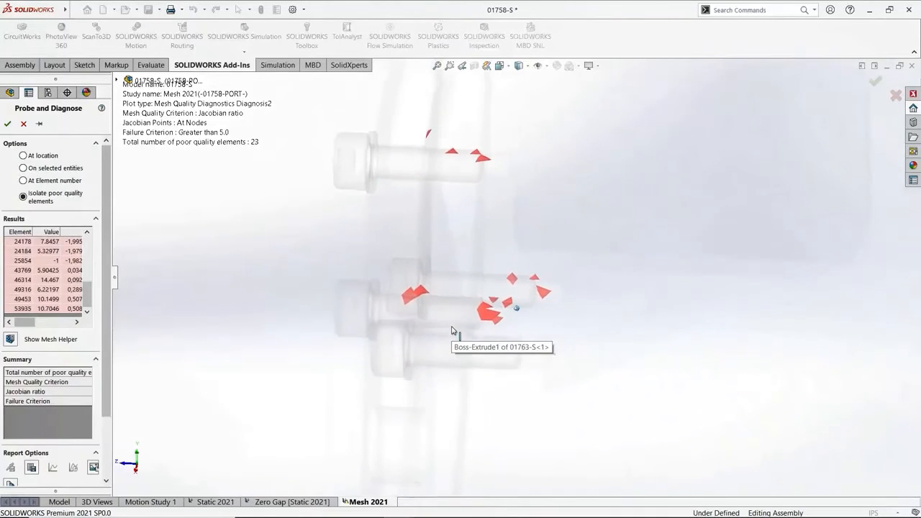
pyautogui.click(11, 339)
pyautogui.moveTo(106, 326); pyautogui.dragTo(130, 443)
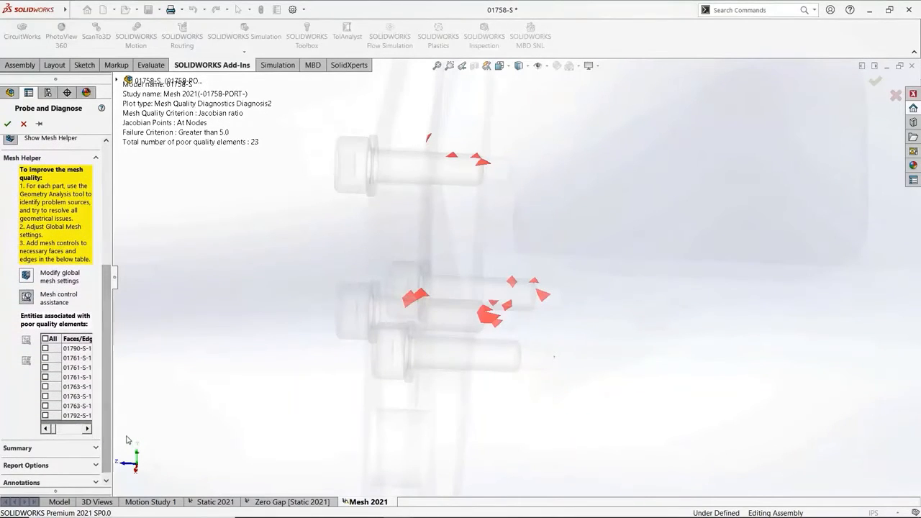
pyautogui.moveTo(113, 407); pyautogui.dragTo(150, 404)
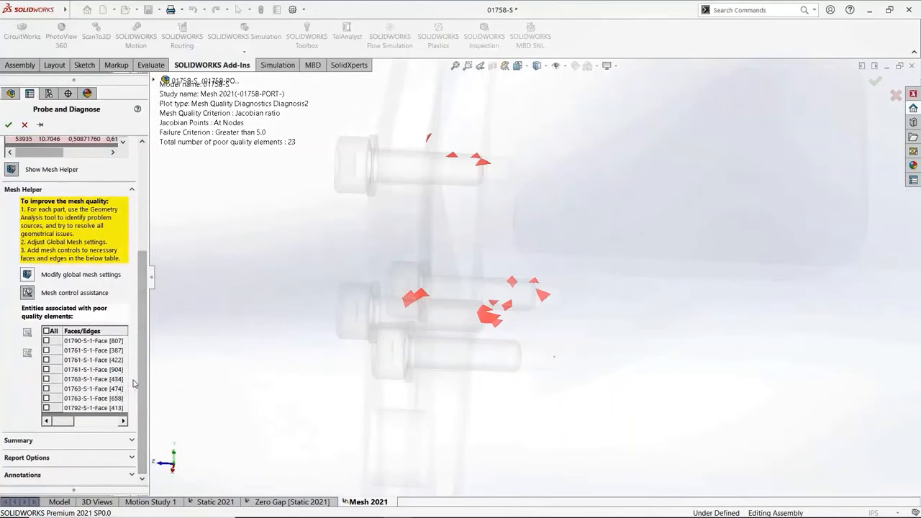
pyautogui.press('Escape')
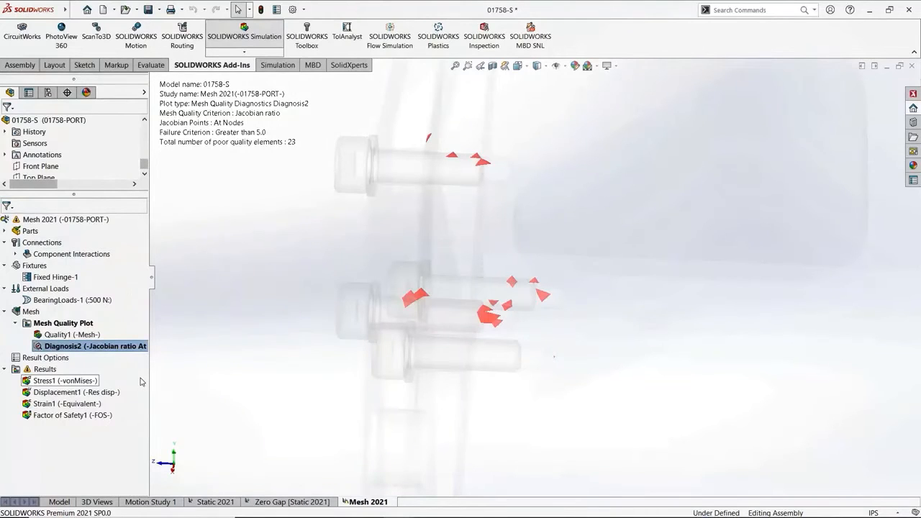
# - Review the manual solver choices in the Mesh 2021 study properties, including the additional solvers, and return the solver selection to Automatic
pyautogui.rightClick(44, 219)
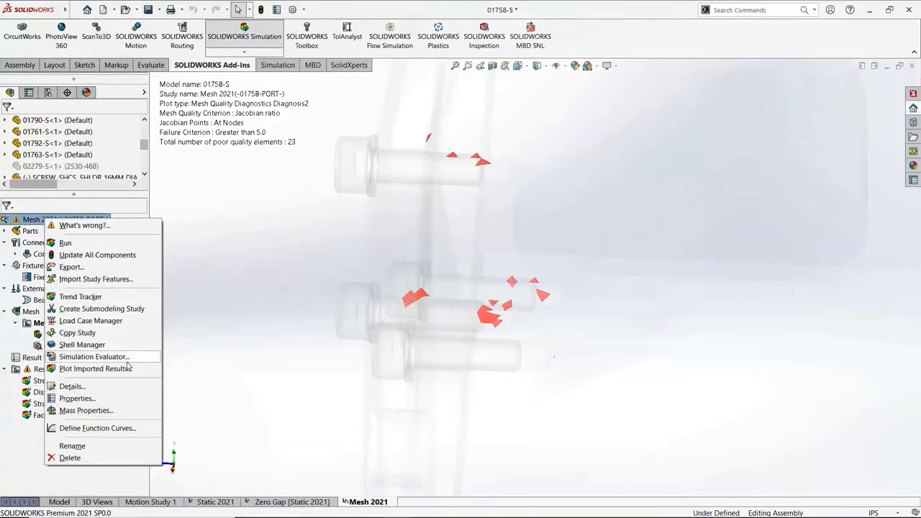
pyautogui.click(76, 398)
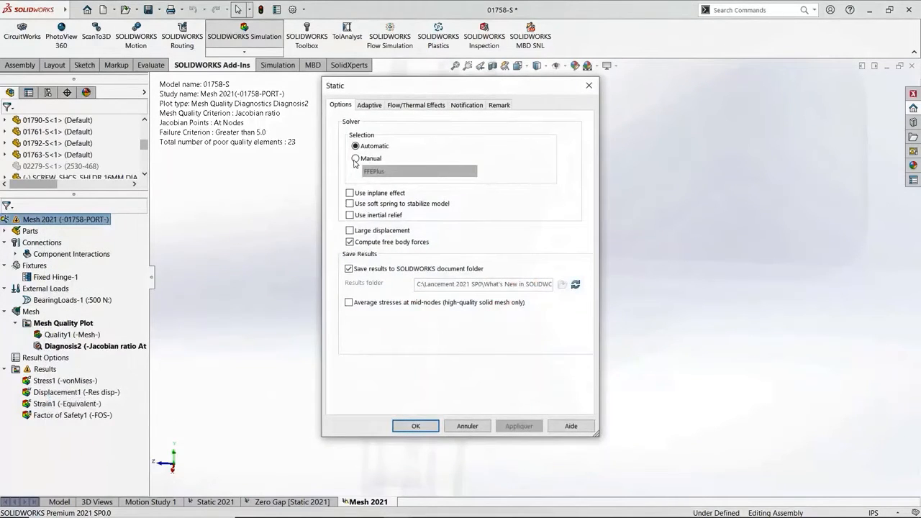
pyautogui.click(354, 158)
pyautogui.click(441, 173)
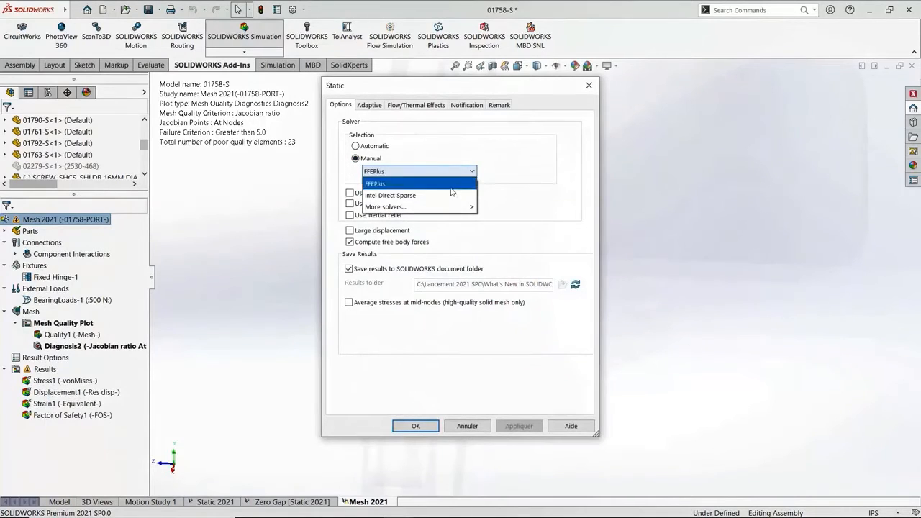
pyautogui.moveTo(465, 209)
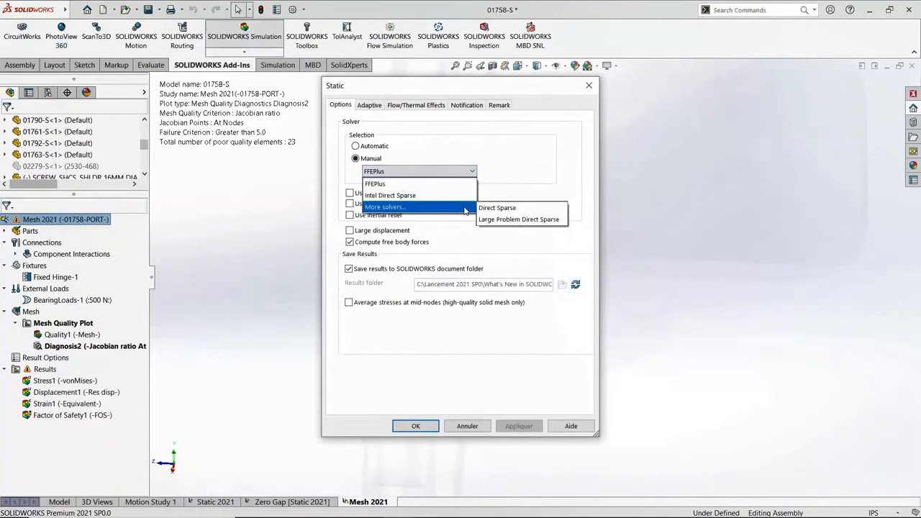
pyautogui.click(392, 134)
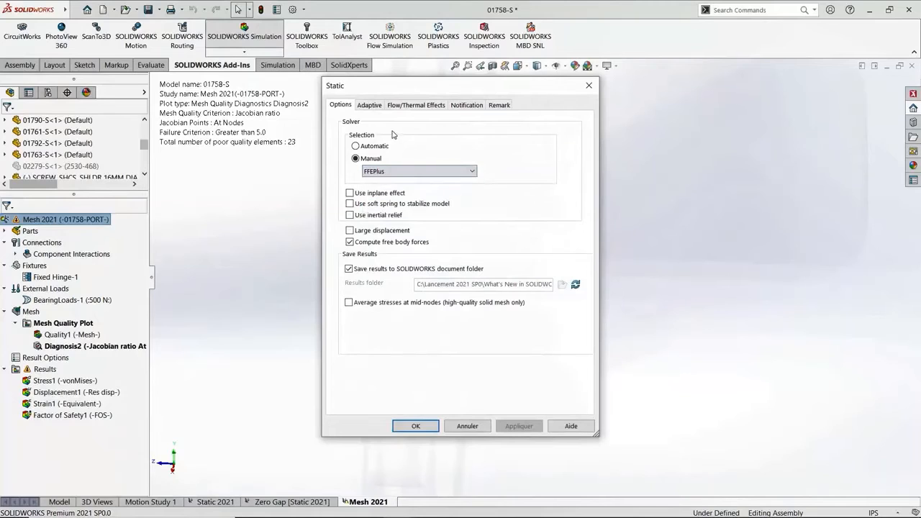
pyautogui.click(356, 146)
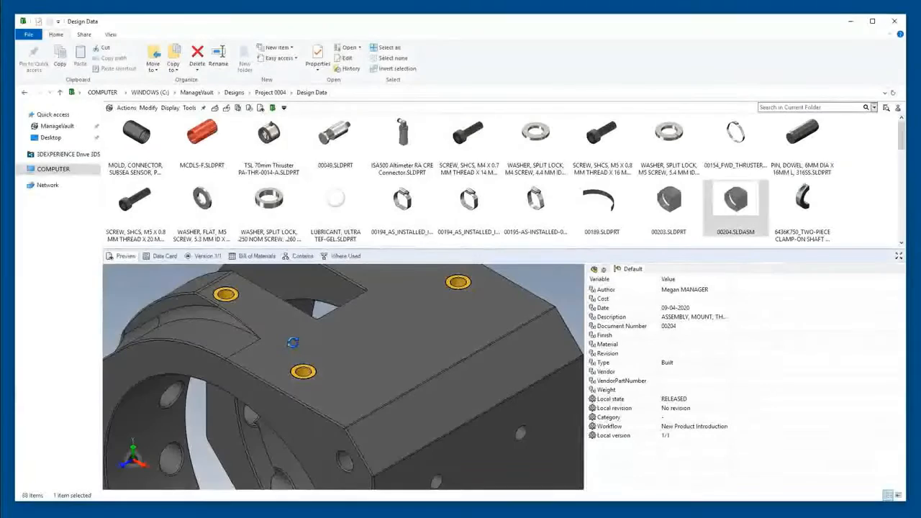
# - In the SOLIDWORKS PDM vault in File Explorer, rotate the preview of 00204.SLDASM and open the file's properties
pyautogui.moveTo(293, 342)
pyautogui.mouseDown(button='middle')
pyautogui.moveTo(316, 382)
pyautogui.moveTo(297, 347)
pyautogui.mouseUp(button='middle')
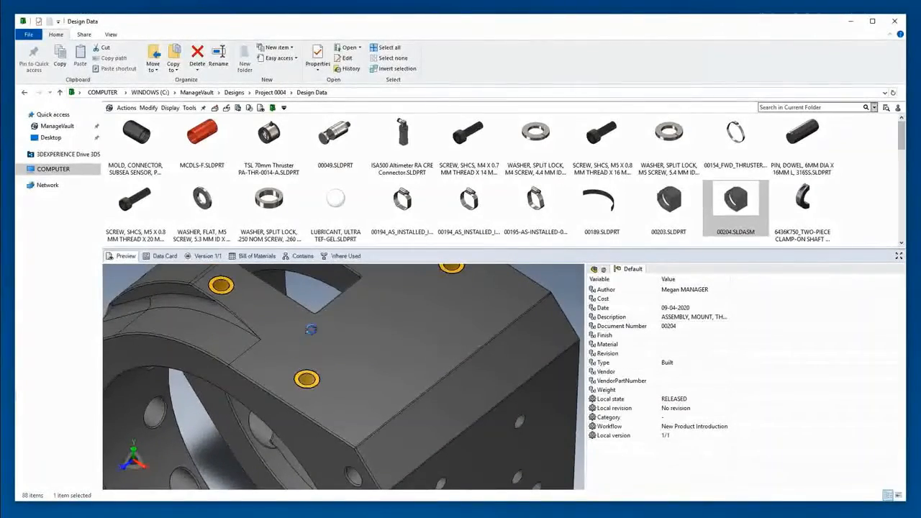
pyautogui.click(317, 56)
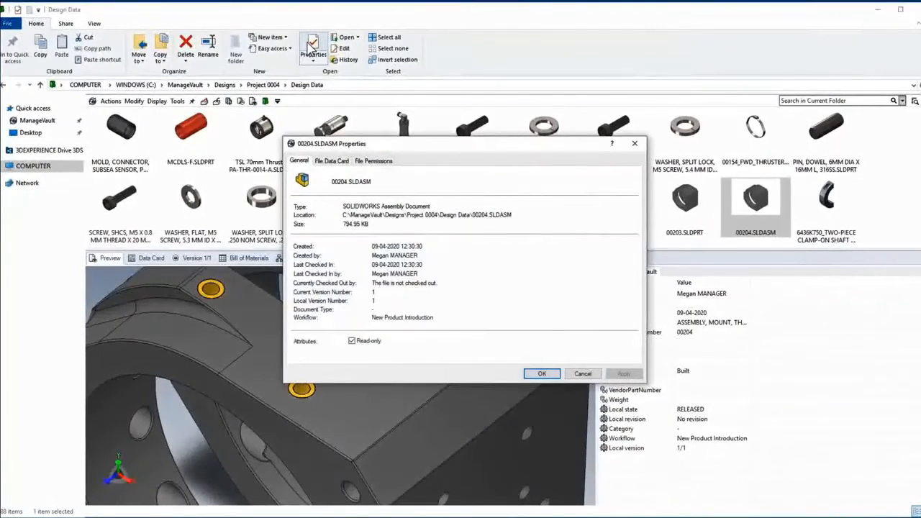
# - View the data card in the 00204.SLDASM properties, and list the Design Data folder's files in the Details layout
pyautogui.click(331, 162)
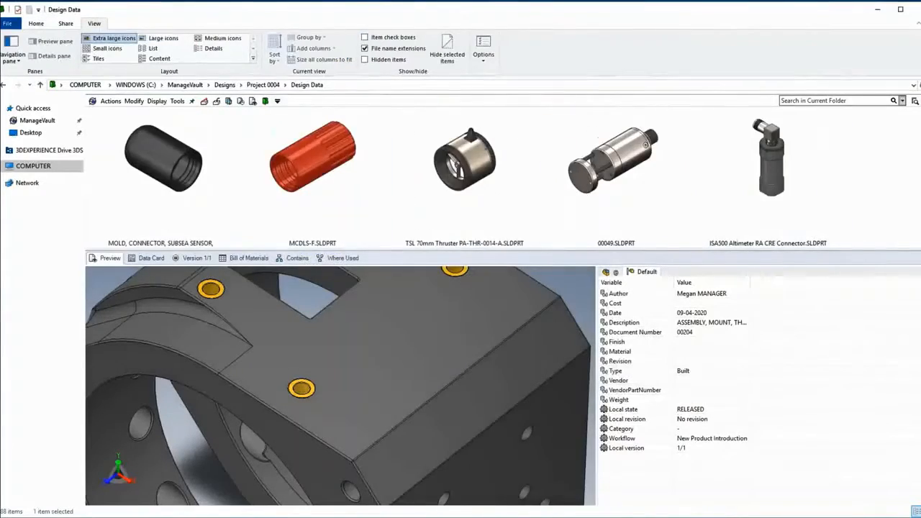
pyautogui.scroll(-12, 502, 179)
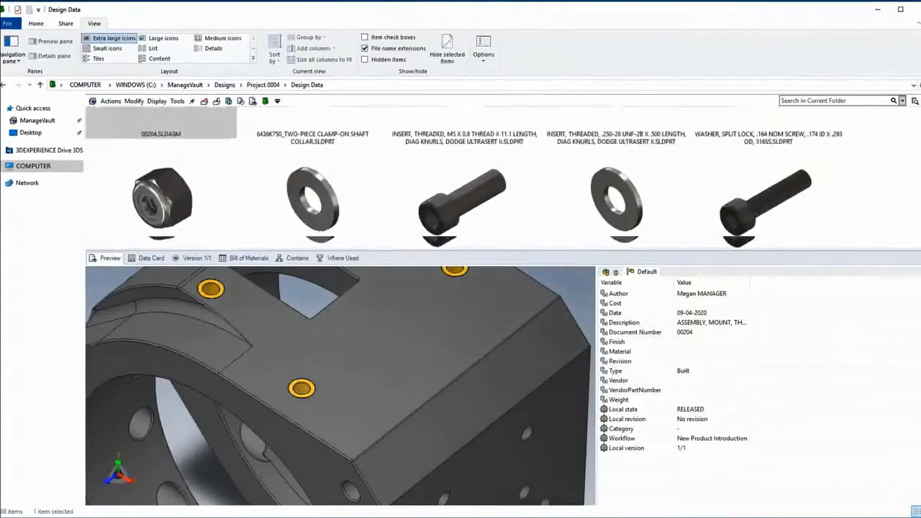
pyautogui.scroll(-5, 460, 178)
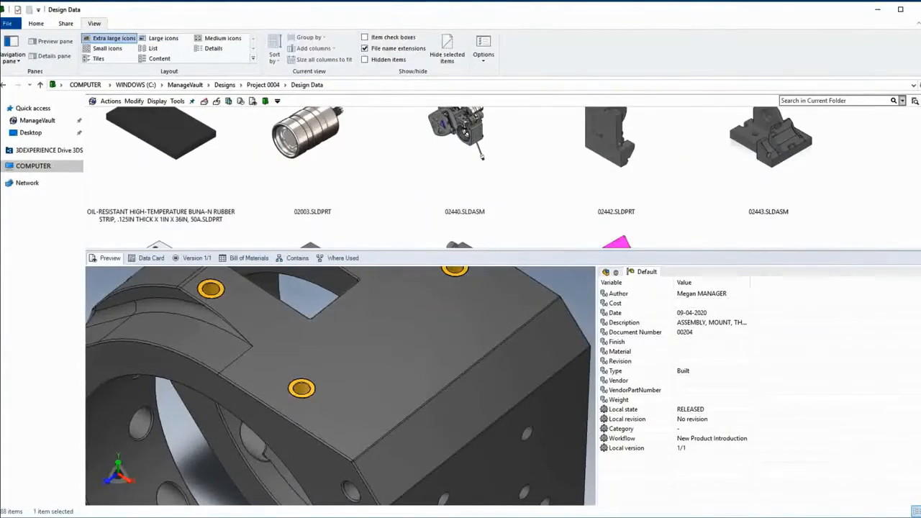
pyautogui.click(218, 52)
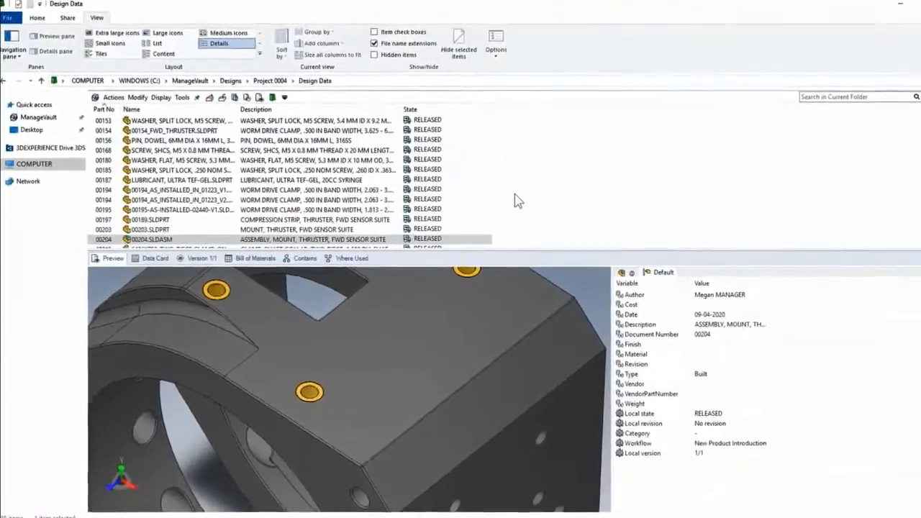
# - Select 02445.SLDPRT in the COST ENGINEERING state and sort the vault's file list by State
pyautogui.scroll(-5, 518, 202)
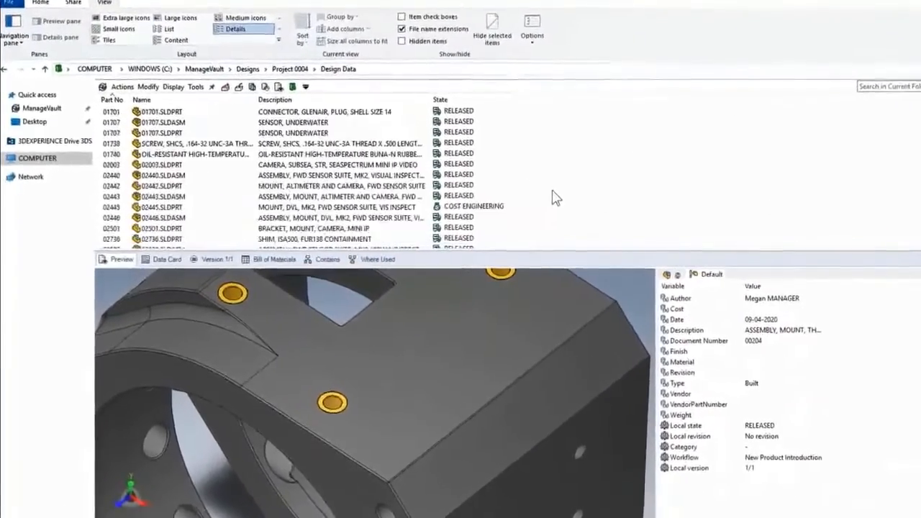
pyautogui.click(497, 207)
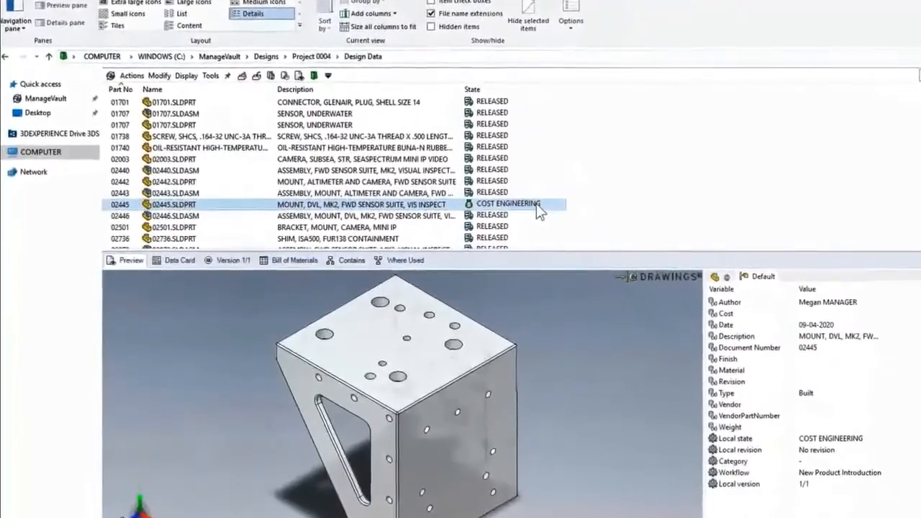
pyautogui.click(565, 87)
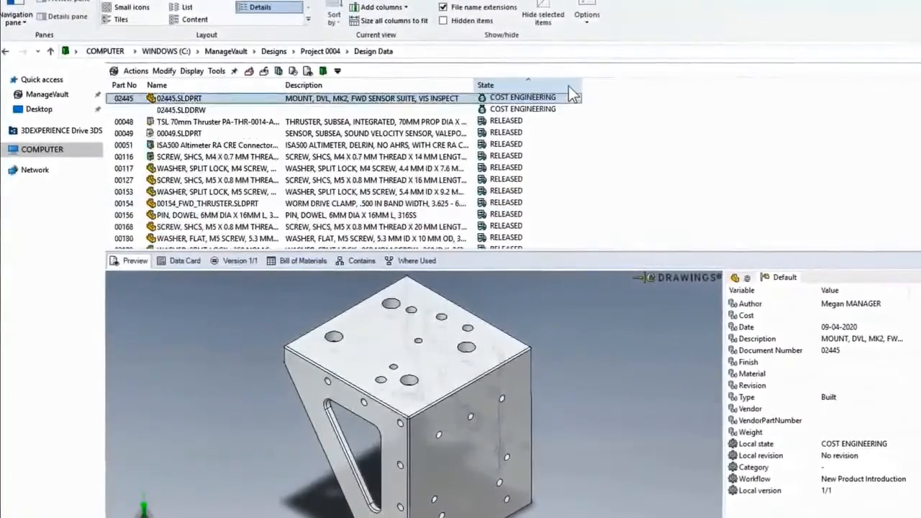
# - Compare the INTERMEDIATE and ADVANCED column sets in the file list and return to BEGINNER (Preferred)
pyautogui.rightClick(573, 88)
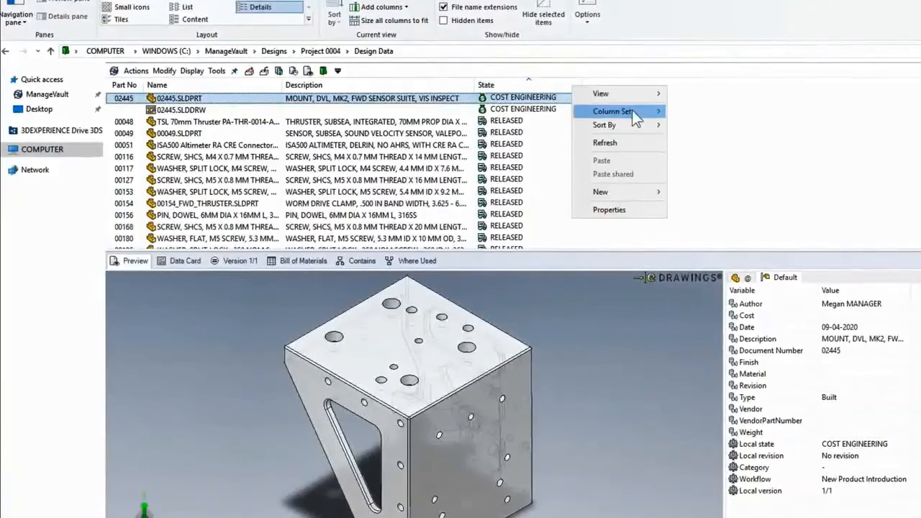
pyautogui.moveTo(634, 112)
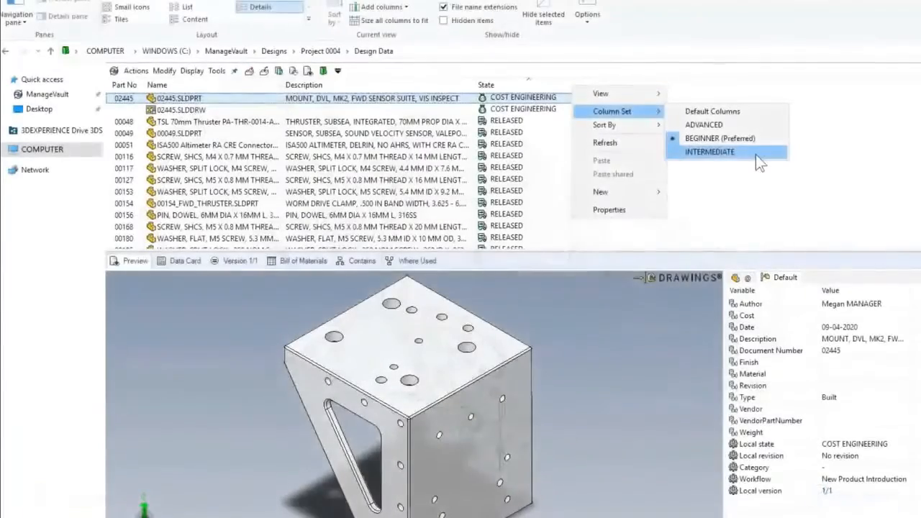
pyautogui.click(756, 154)
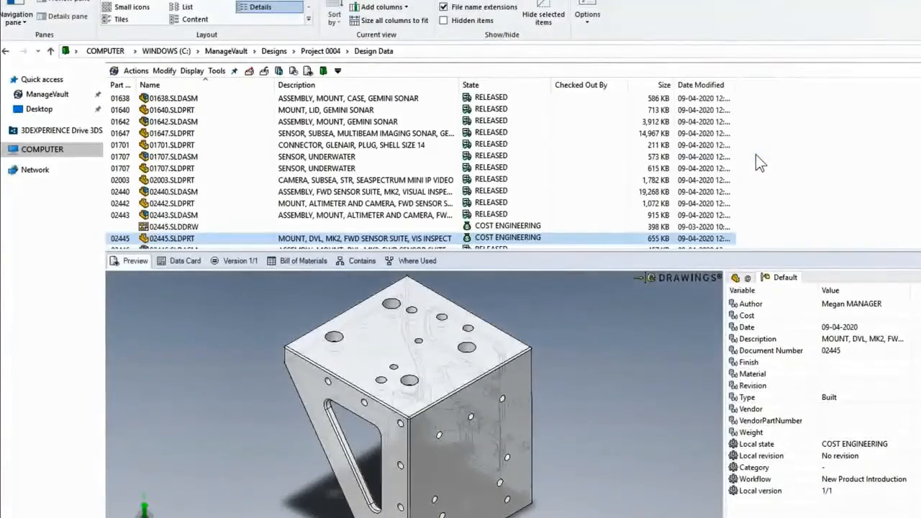
pyautogui.rightClick(621, 87)
pyautogui.moveTo(664, 111)
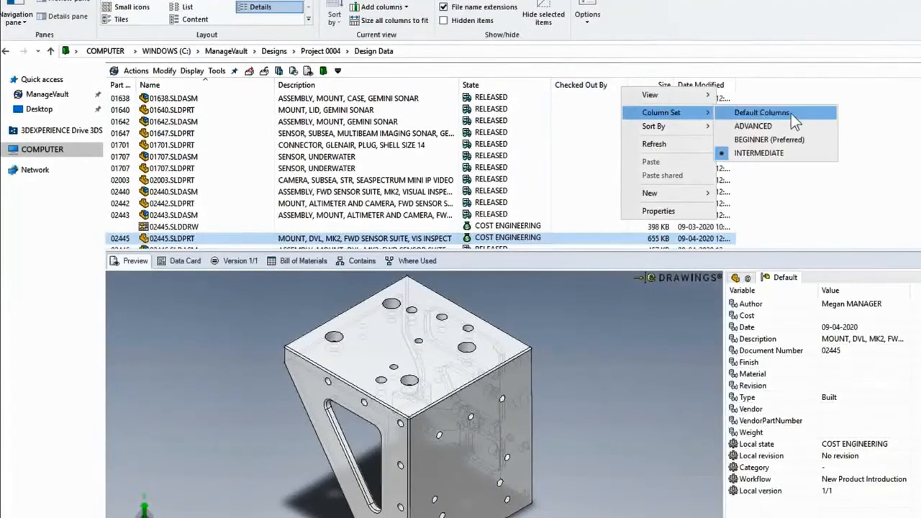
pyautogui.click(829, 127)
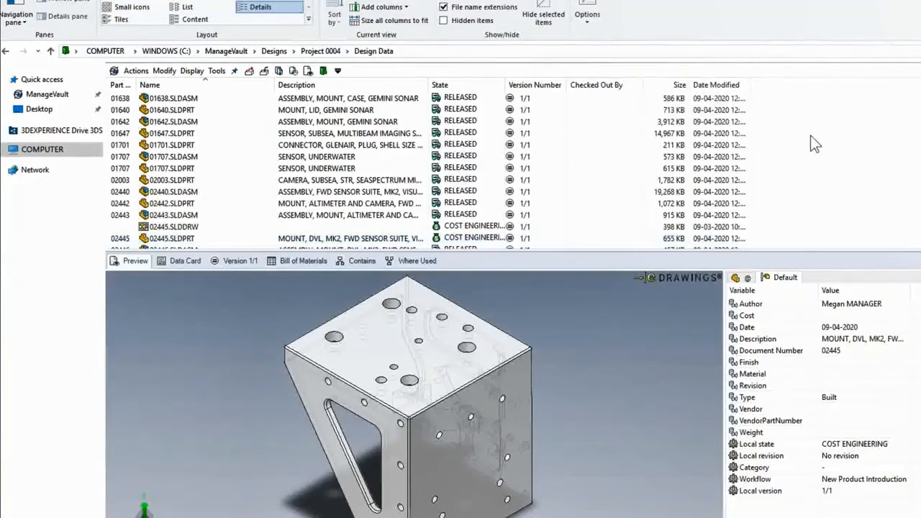
pyautogui.rightClick(630, 80)
pyautogui.moveTo(672, 105)
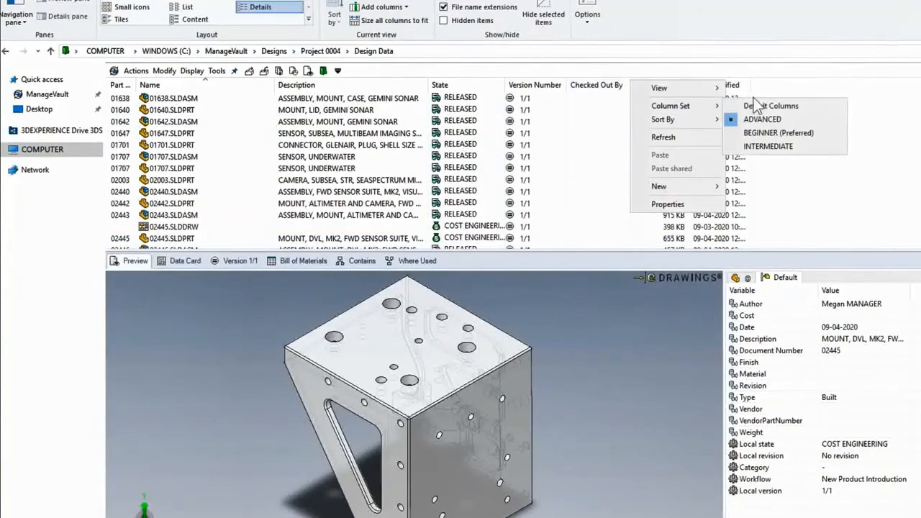
pyautogui.click(777, 133)
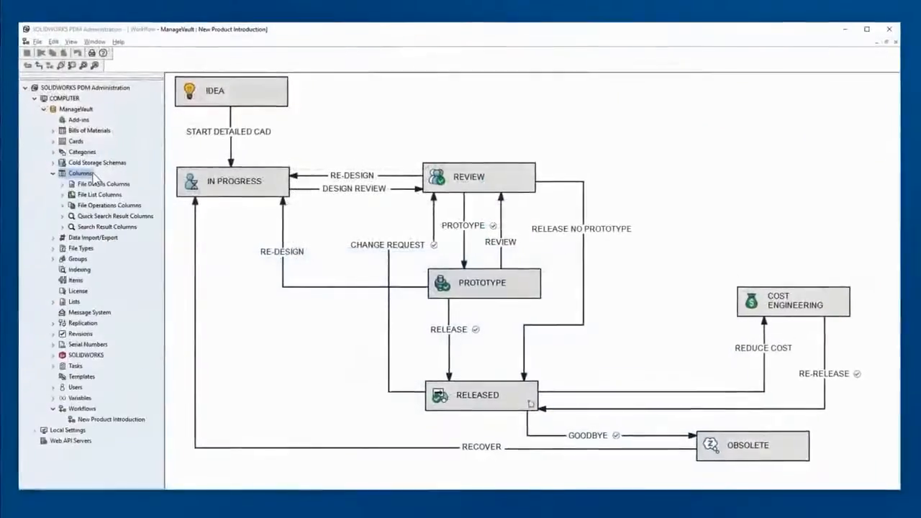
# - In SOLIDWORKS PDM Administration, add a Document Number column named Part No to the QUICK SEARCH COLUMNS set
pyautogui.doubleClick(108, 216)
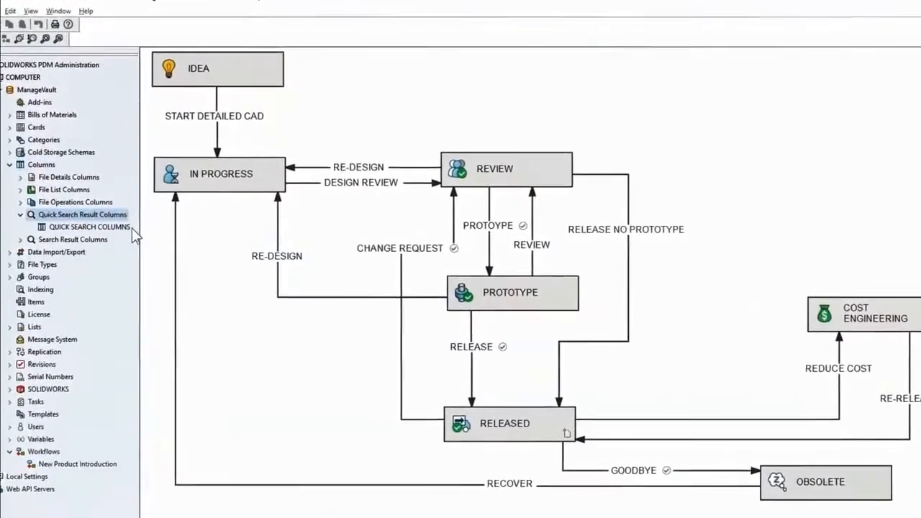
pyautogui.doubleClick(115, 227)
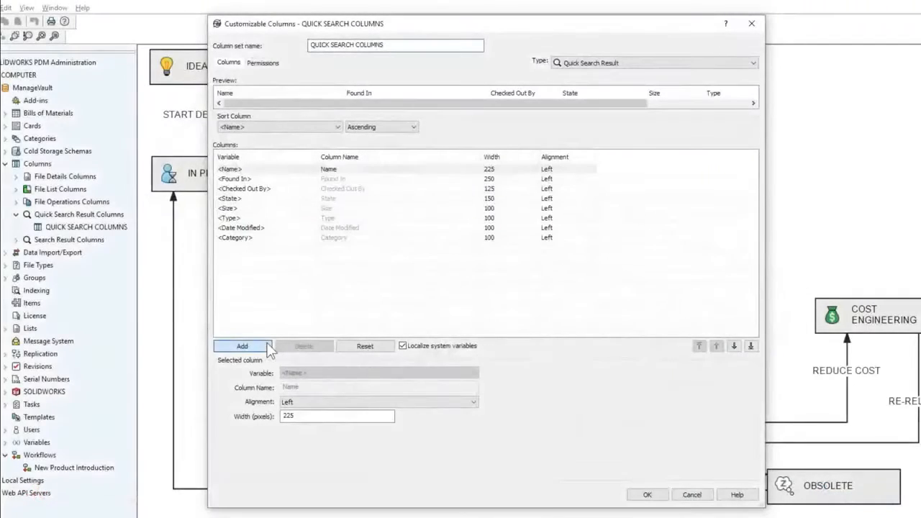
pyautogui.click(267, 348)
pyautogui.click(360, 372)
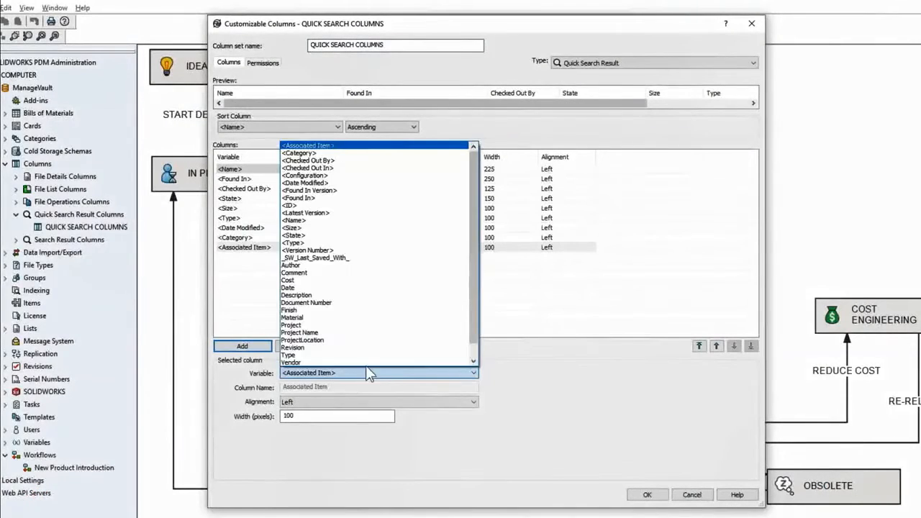
pyautogui.click(316, 302)
pyautogui.write('Part No')
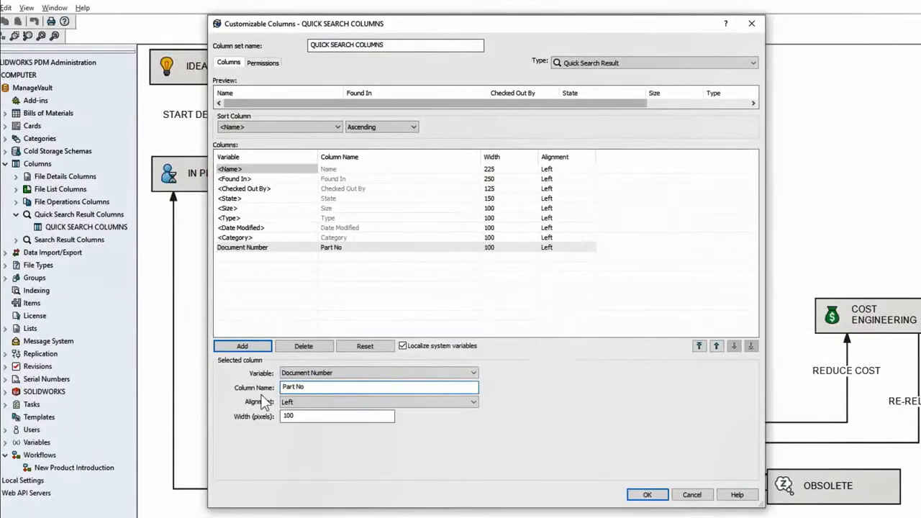
# - Center the Part No column at 50 pixels wide, move it first in the list, and save the set after checking its permissions
pyautogui.click(310, 401)
pyautogui.click(316, 420)
pyautogui.click(313, 416)
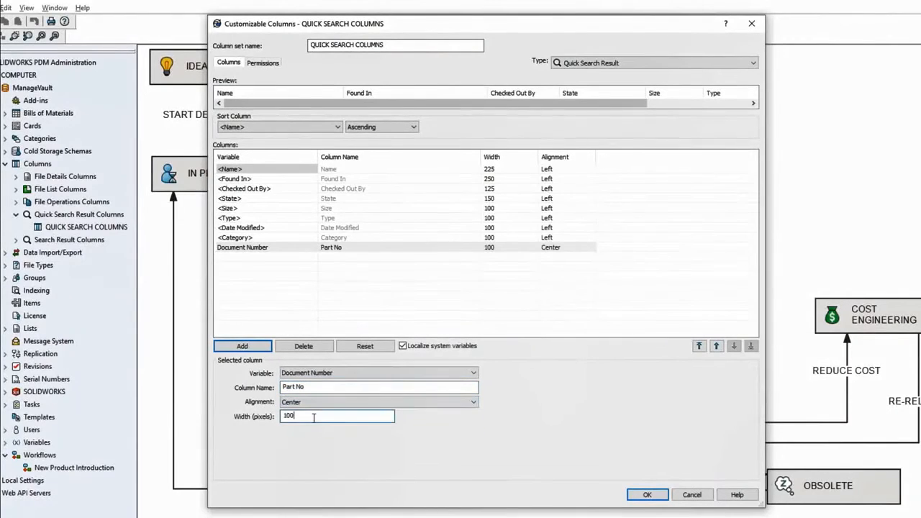
pyautogui.press('BackSpace')
pyautogui.press('BackSpace')
pyautogui.press('BackSpace')
pyautogui.write('50')
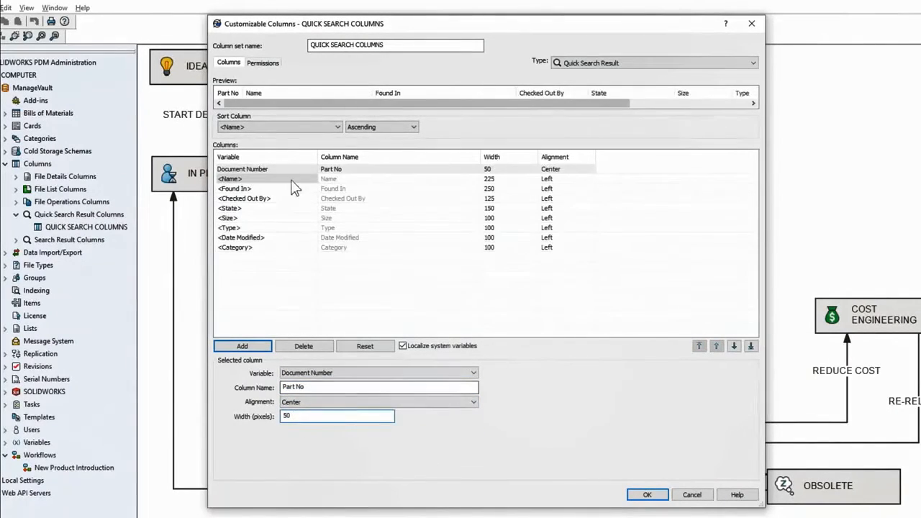
pyautogui.click(264, 63)
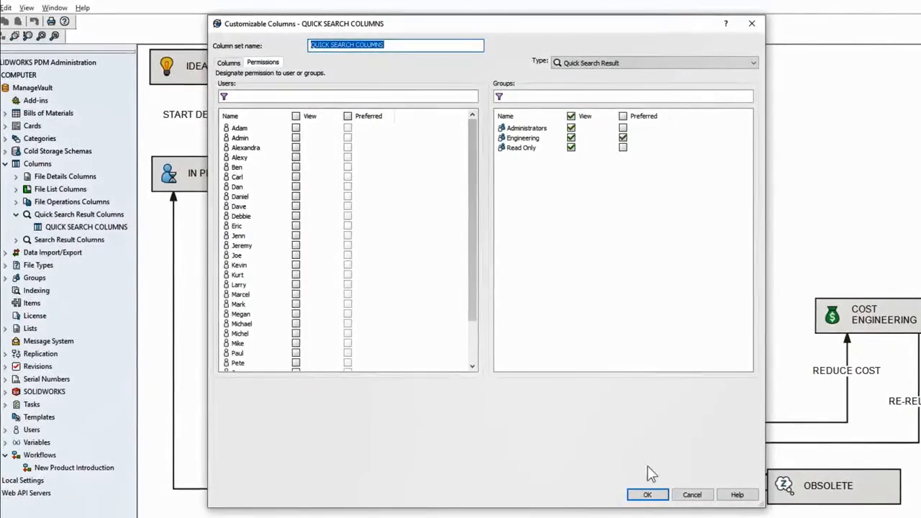
pyautogui.click(647, 494)
# - Review the variables, widths and alignments in the BEGINNER file list column set and close it
pyautogui.click(17, 188)
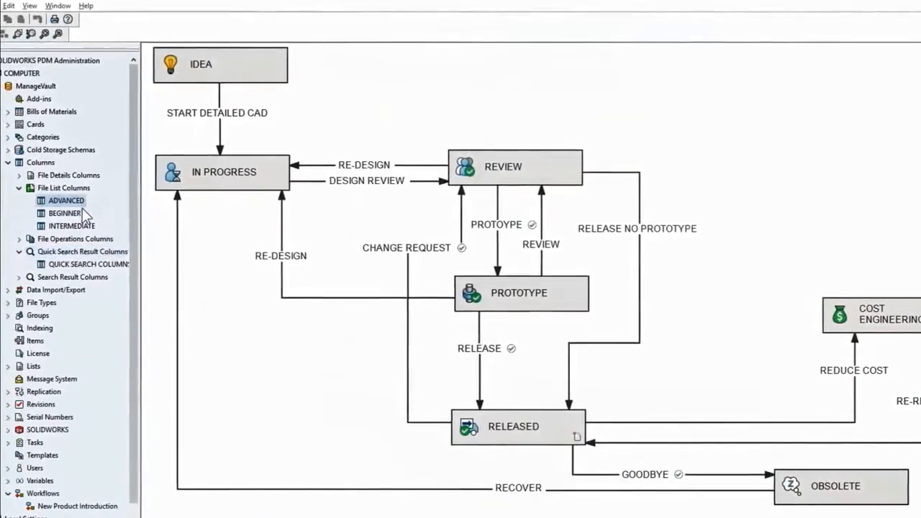
pyautogui.click(77, 214)
pyautogui.doubleClick(81, 213)
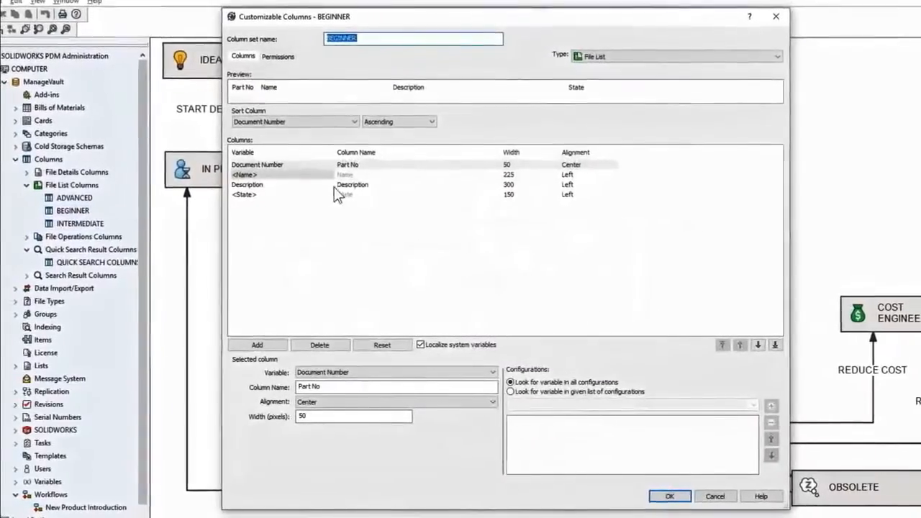
pyautogui.click(555, 92)
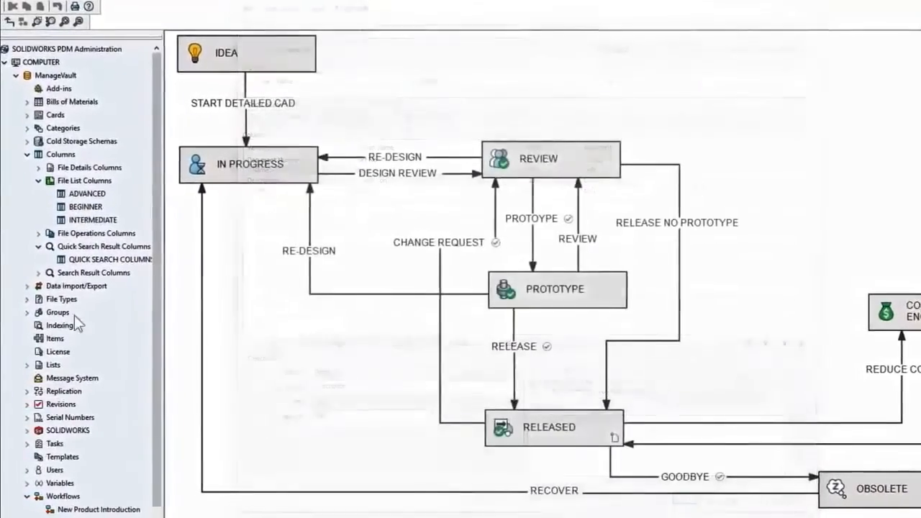
# - Revoke the Engineering group's administrative permissions to view and modify My Columns in File Details and in File Operations
pyautogui.click(21, 313)
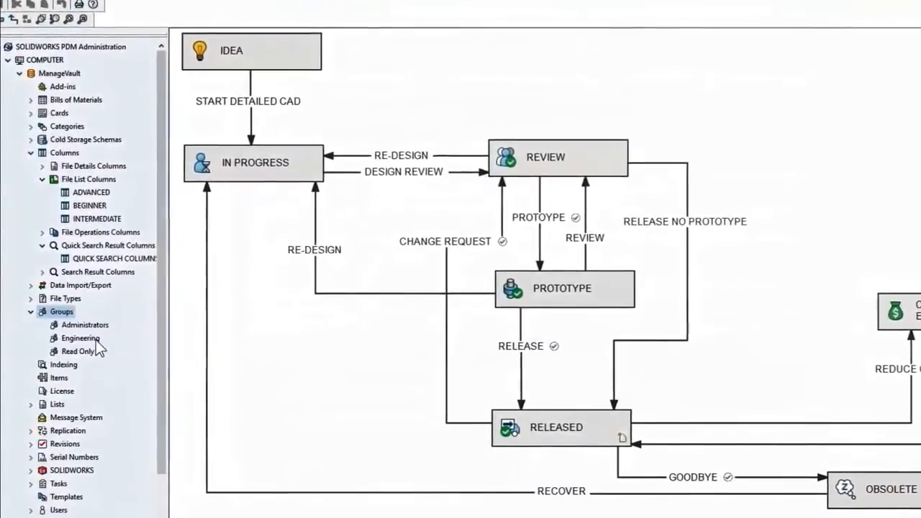
pyautogui.doubleClick(79, 339)
pyautogui.click(367, 202)
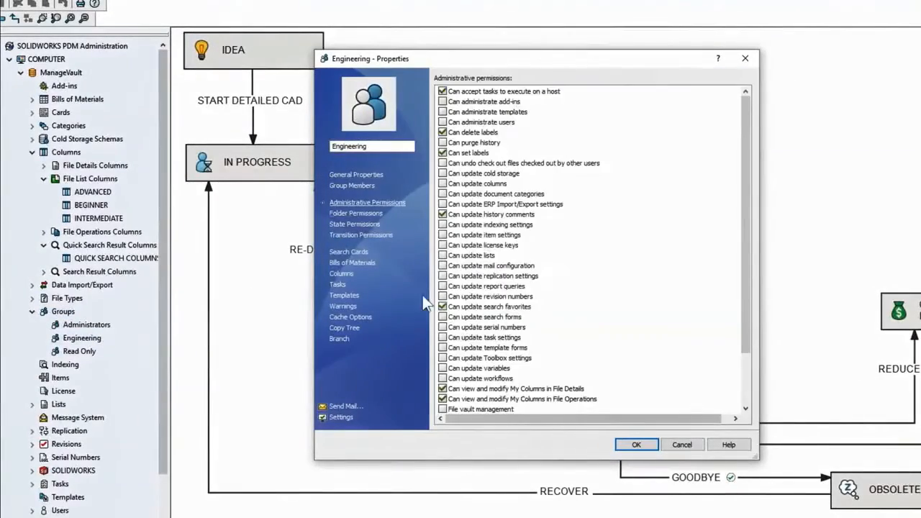
pyautogui.click(442, 389)
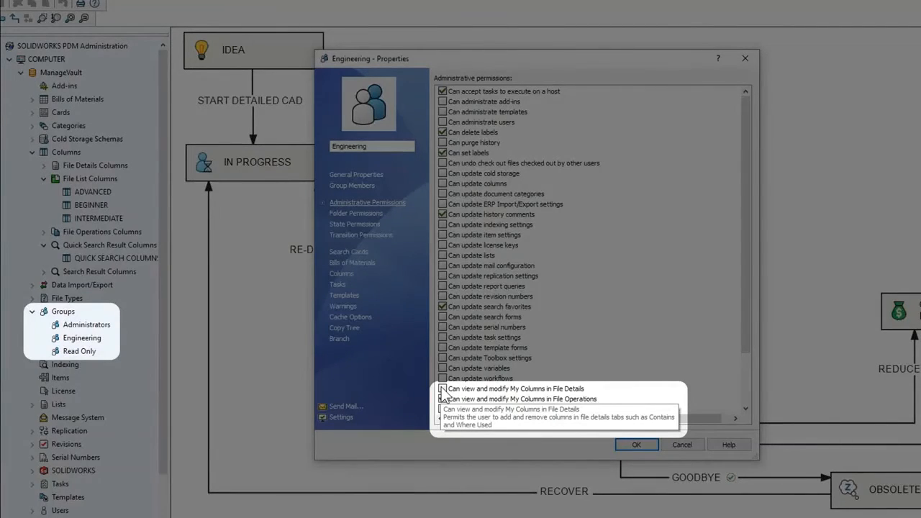
pyautogui.click(442, 399)
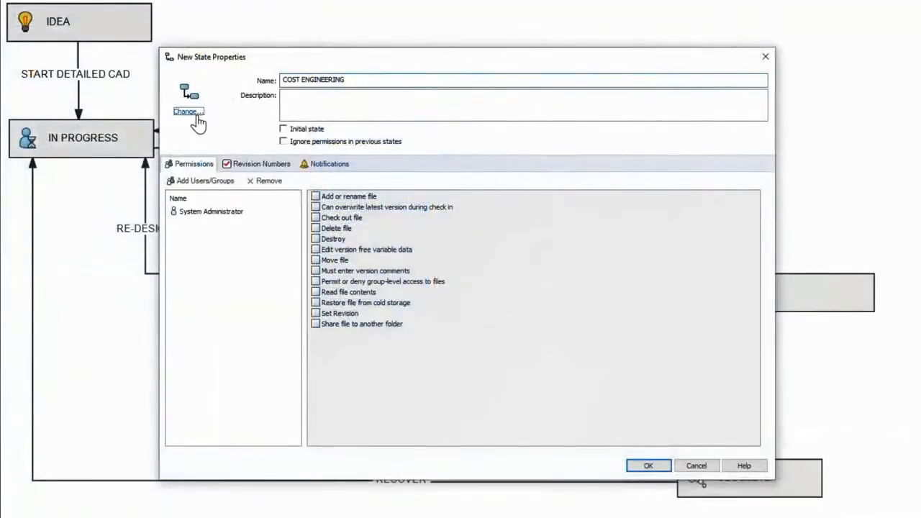
# - Assign the green money bag icon to the new COST ENGINEERING workflow state
pyautogui.click(190, 111)
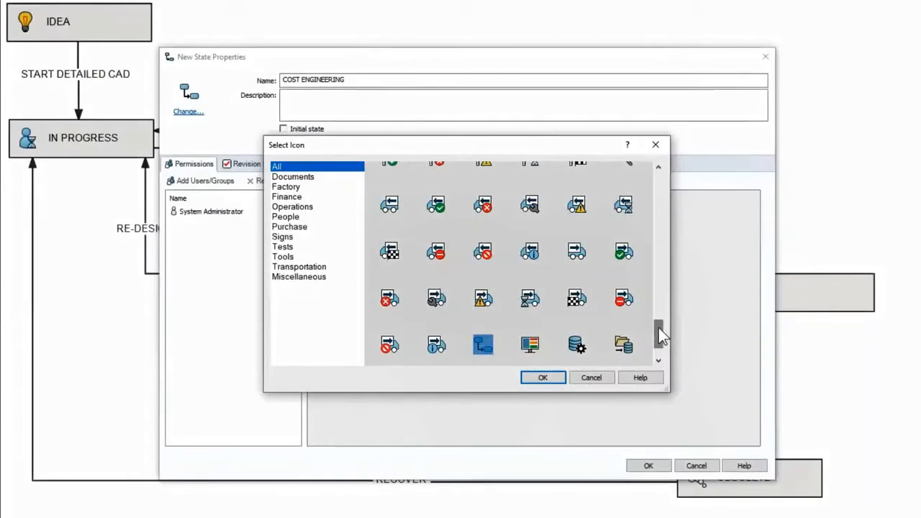
pyautogui.moveTo(660, 335); pyautogui.dragTo(665, 209)
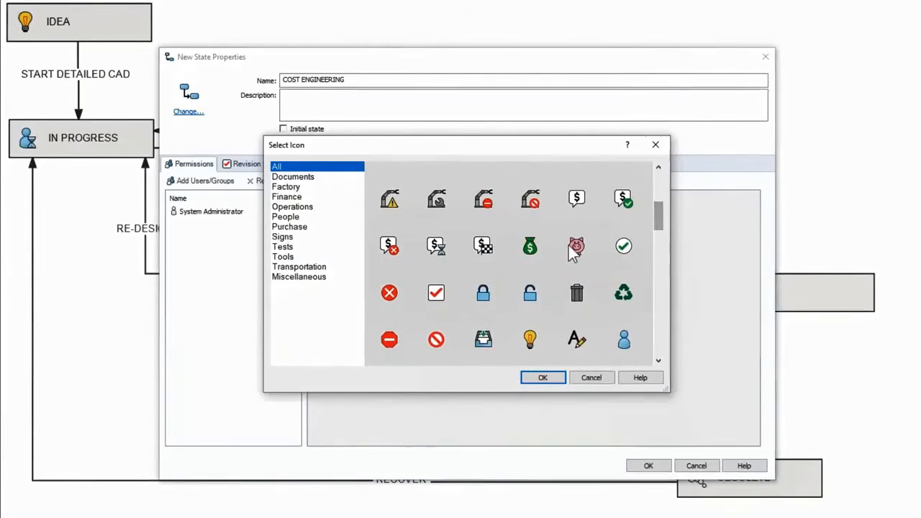
pyautogui.click(537, 250)
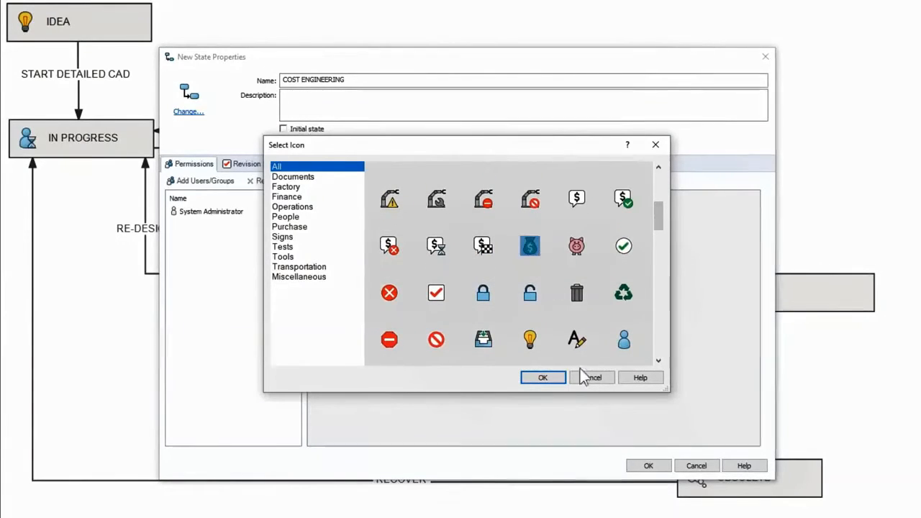
pyautogui.click(554, 379)
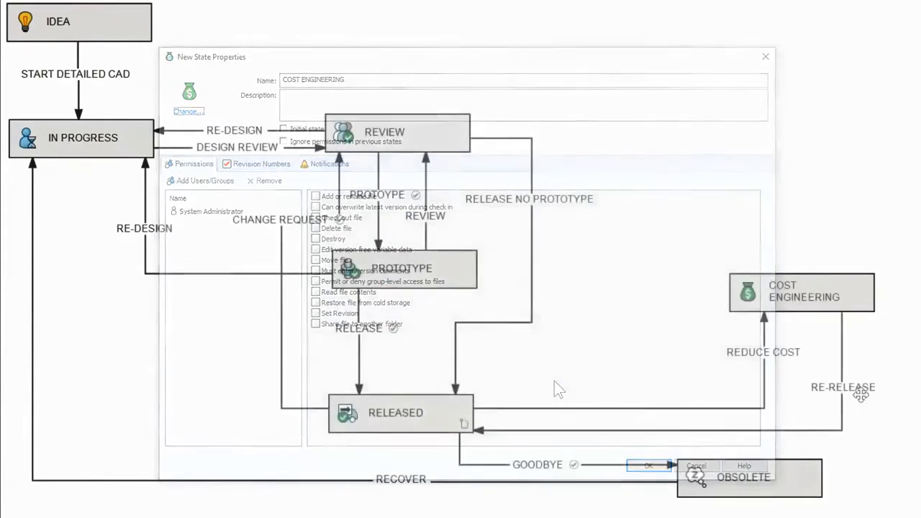
# - Enable Authentication on the RE-RELEASE transition from COST ENGINEERING to RELEASED and save its properties
pyautogui.doubleClick(860, 392)
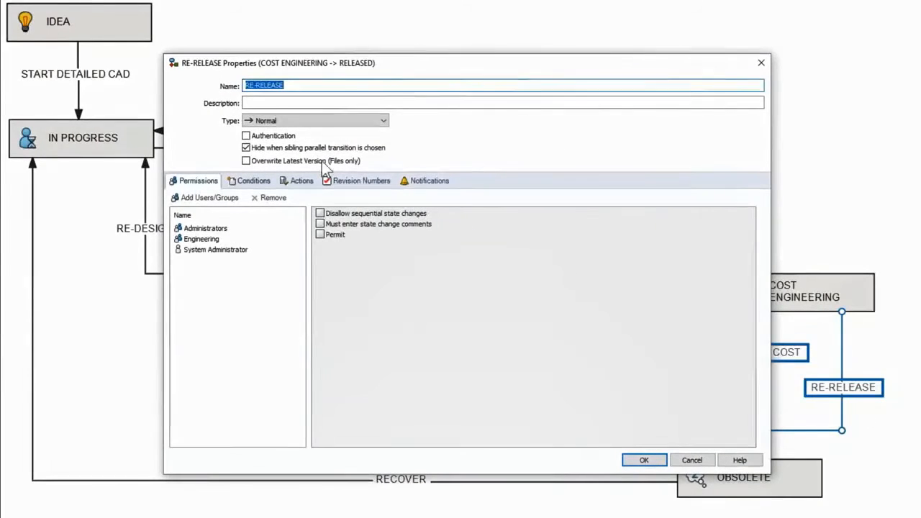
pyautogui.click(286, 137)
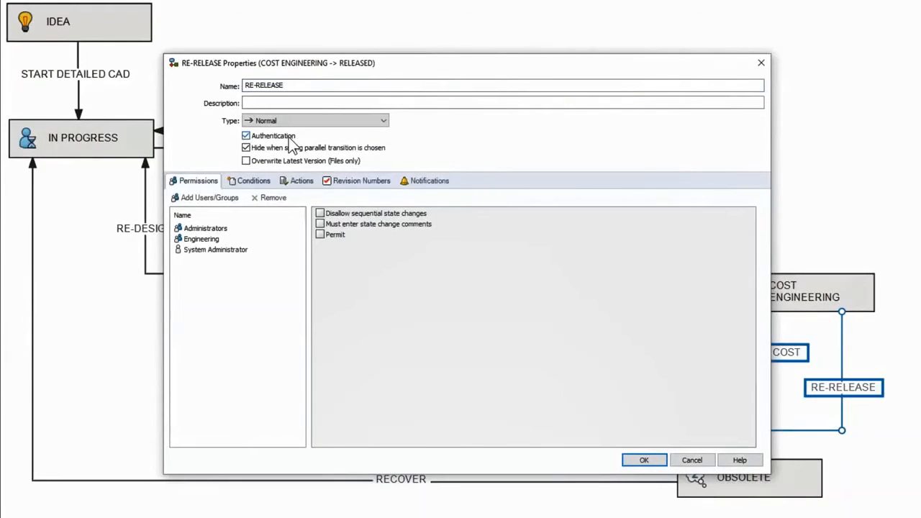
pyautogui.click(644, 460)
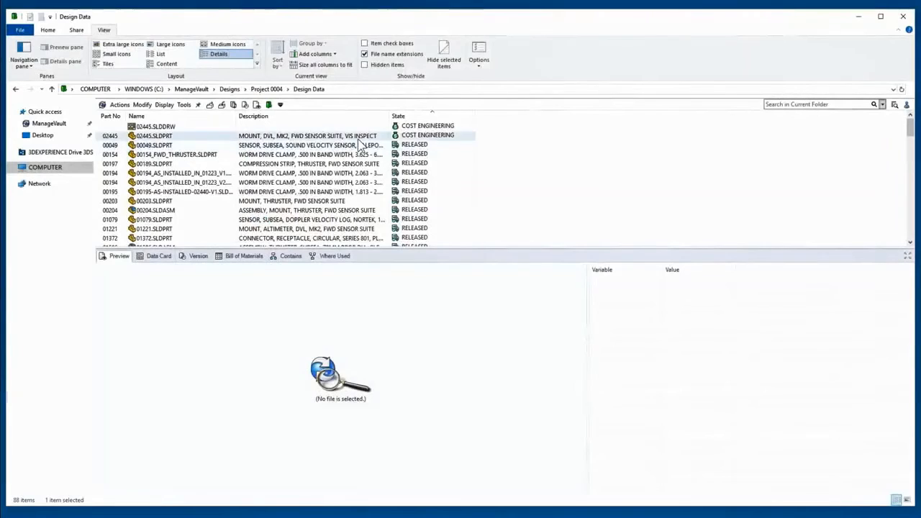
# - Preview the 02445.SLDPRT part in an enlarged preview area and rotate the model to inspect it
pyautogui.click(358, 138)
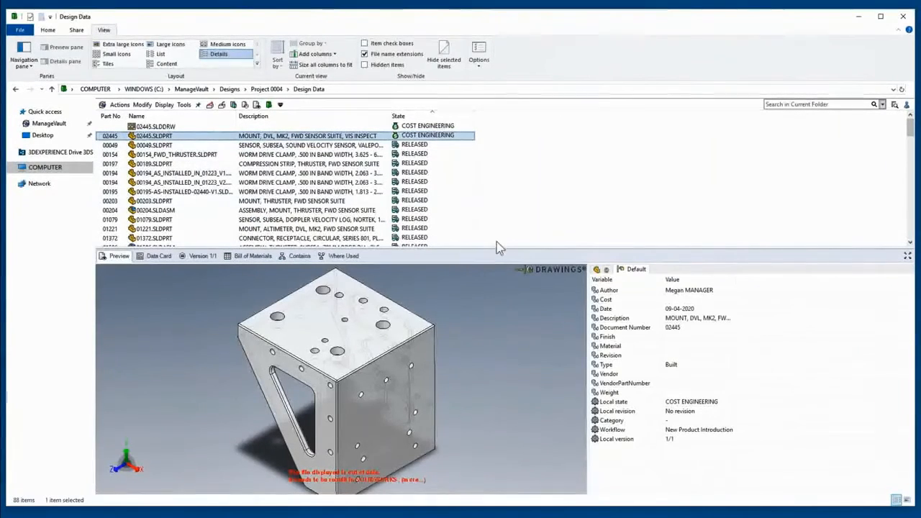
pyautogui.moveTo(494, 246); pyautogui.dragTo(485, 146)
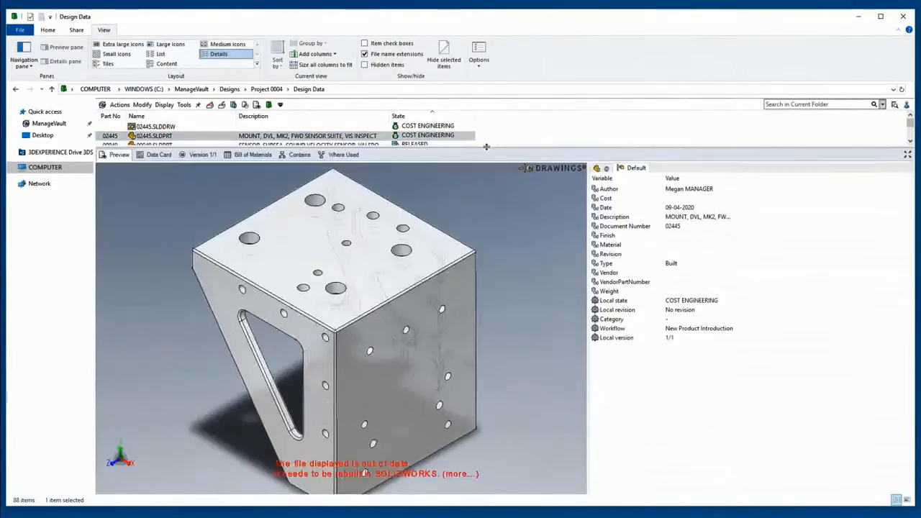
pyautogui.moveTo(287, 385); pyautogui.dragTo(280, 364)
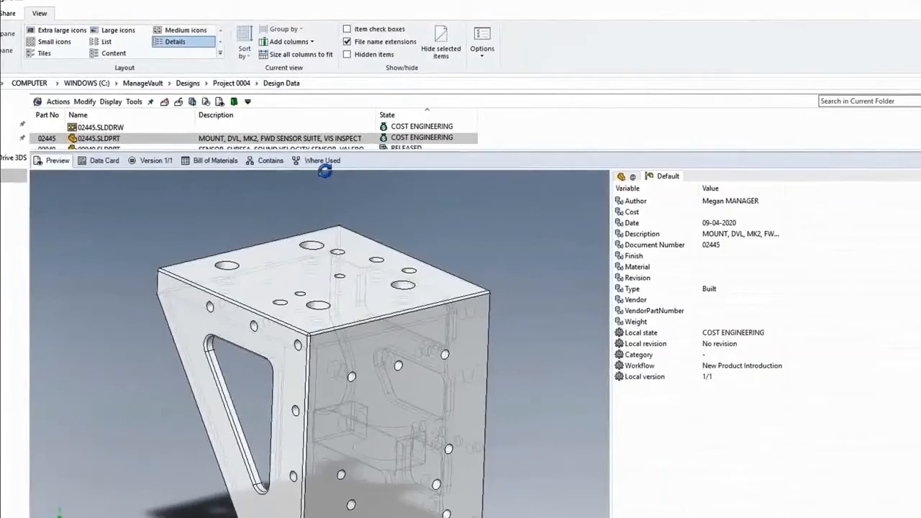
# - Display the Where Used structure of 02445.SLDPRT in Treehouse view and examine its assembly and drawing cards
pyautogui.click(323, 163)
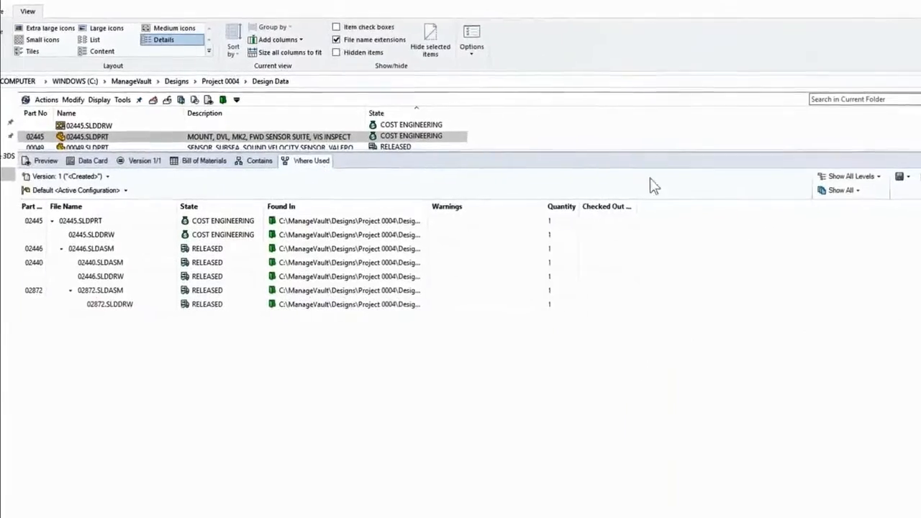
pyautogui.click(893, 162)
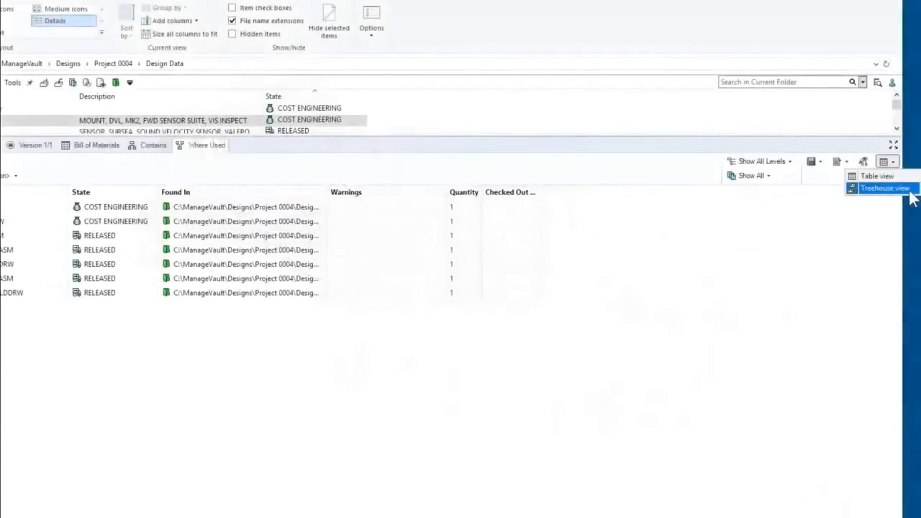
pyautogui.click(908, 190)
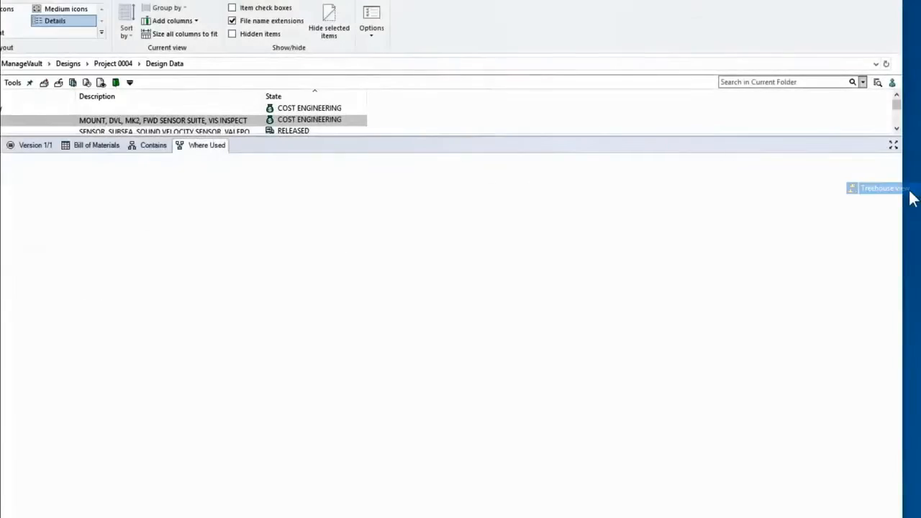
pyautogui.click(329, 200)
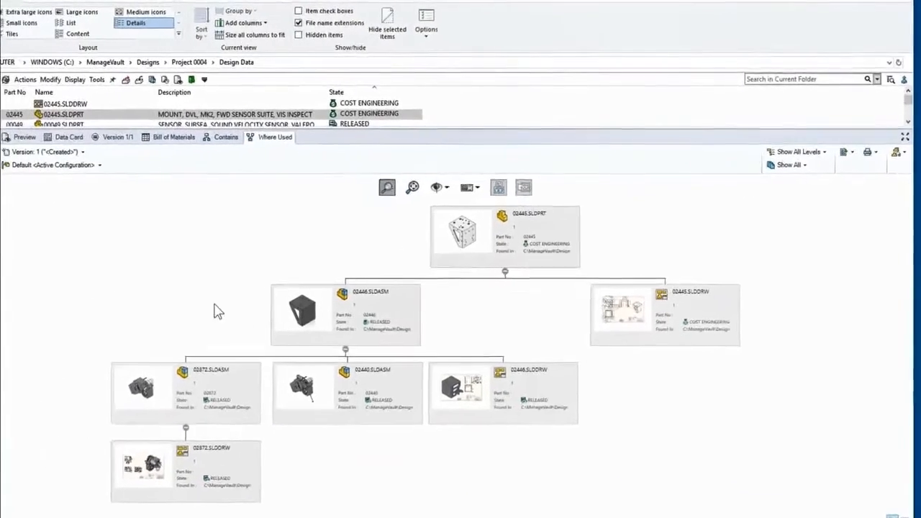
pyautogui.moveTo(88, 338); pyautogui.dragTo(406, 504)
pyautogui.moveTo(474, 456); pyautogui.dragTo(536, 492)
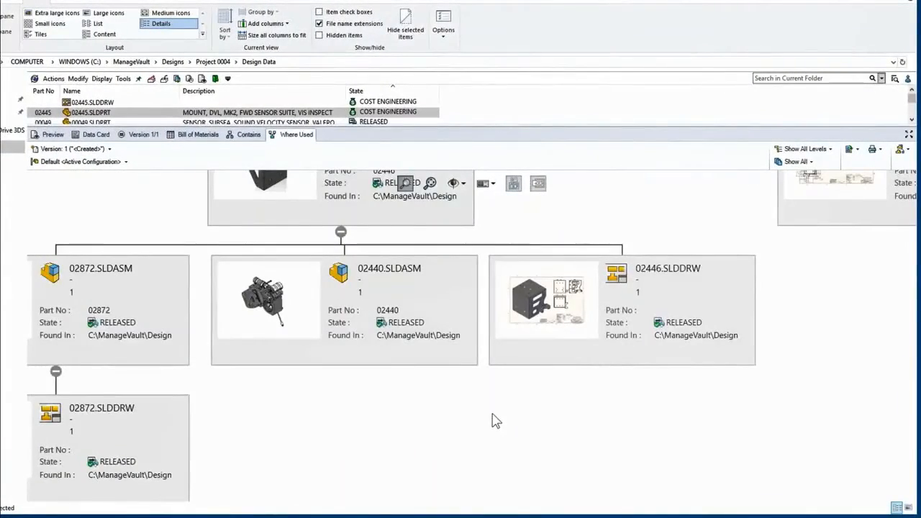
pyautogui.scroll(-3, 437, 277)
pyautogui.click(430, 185)
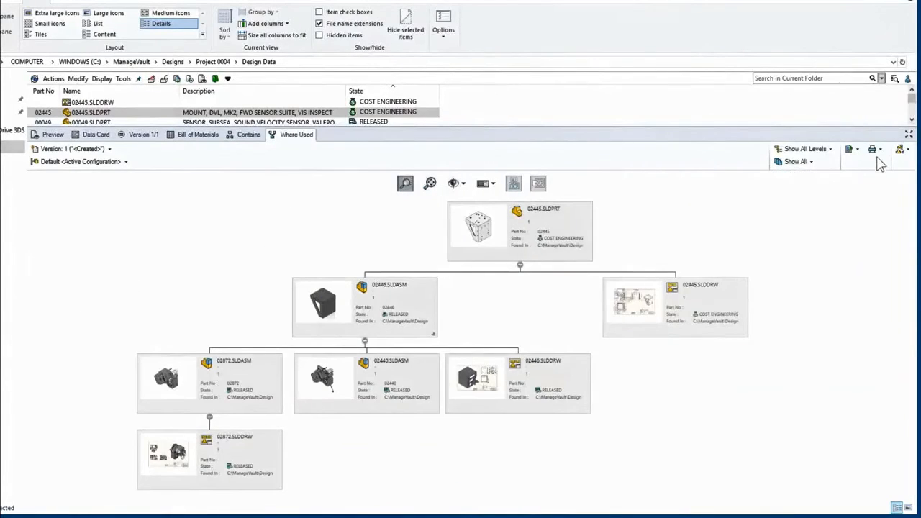
# - Export the Where Used tree of 02445.SLDPRT to a spreadsheet with thumbnails and return to the vault
pyautogui.click(856, 149)
pyautogui.click(885, 173)
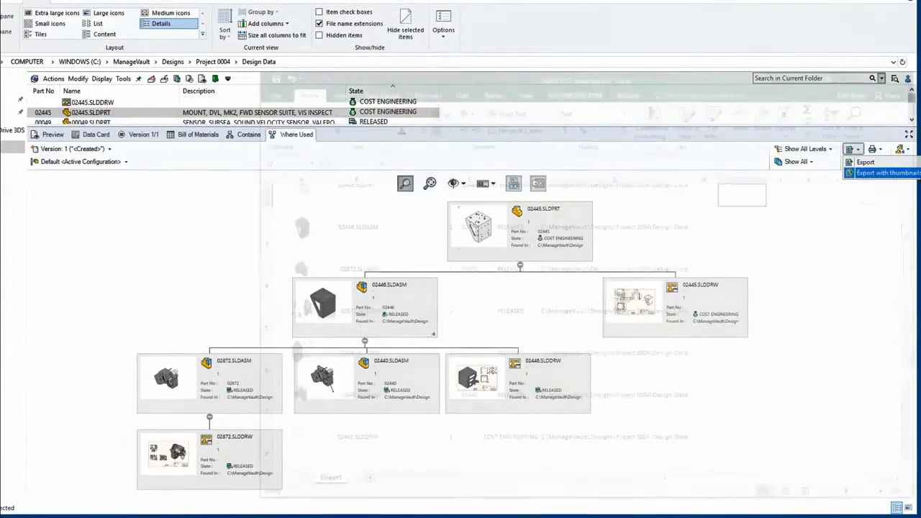
pyautogui.click(574, 95)
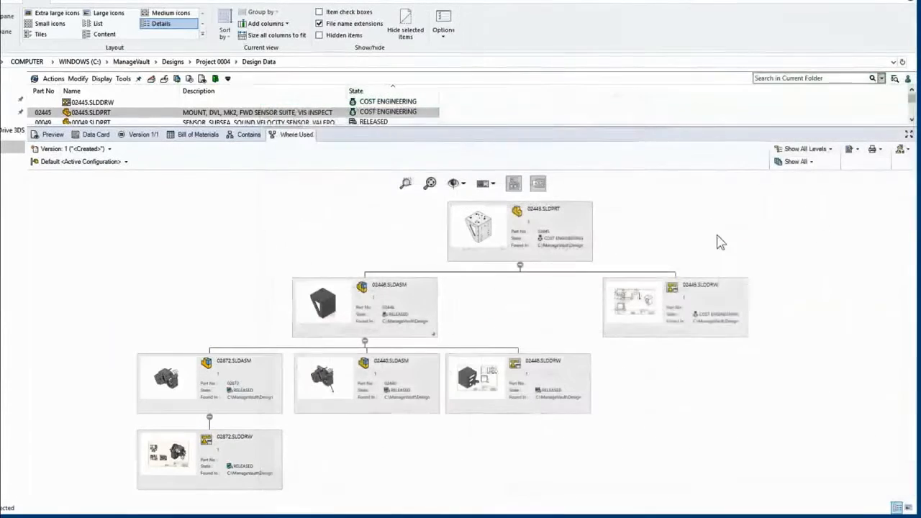
# - Select all six assembly and drawing cards below 02445.SLDPRT in the Treehouse and open the available commands for them
pyautogui.click(680, 309)
pyautogui.keyDown('ctrl'); pyautogui.click(413, 328); pyautogui.keyUp('ctrl')
pyautogui.keyDown('ctrl'); pyautogui.click(403, 382); pyautogui.keyUp('ctrl')
pyautogui.keyDown('ctrl'); pyautogui.click(482, 396); pyautogui.keyUp('ctrl')
pyautogui.keyDown('ctrl'); pyautogui.click(252, 396); pyautogui.keyUp('ctrl')
pyautogui.keyDown('ctrl'); pyautogui.click(264, 449); pyautogui.keyUp('ctrl')
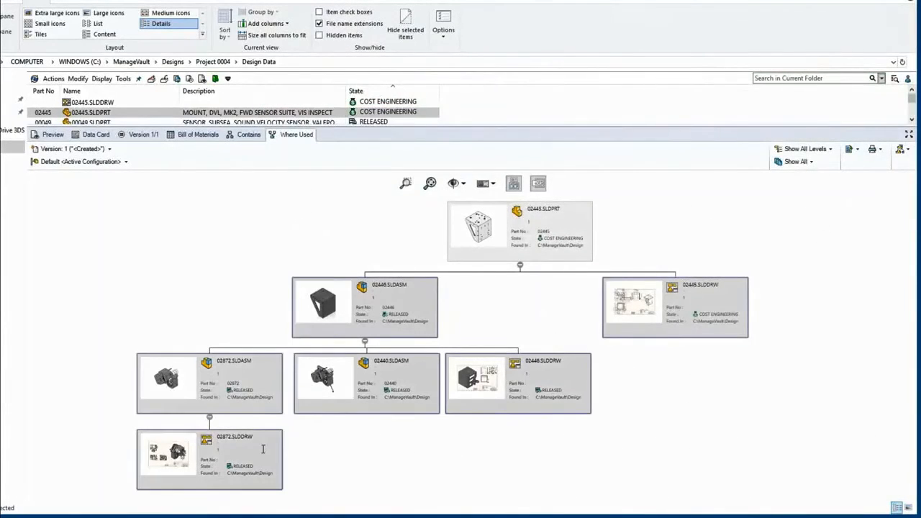
pyautogui.rightClick(263, 449)
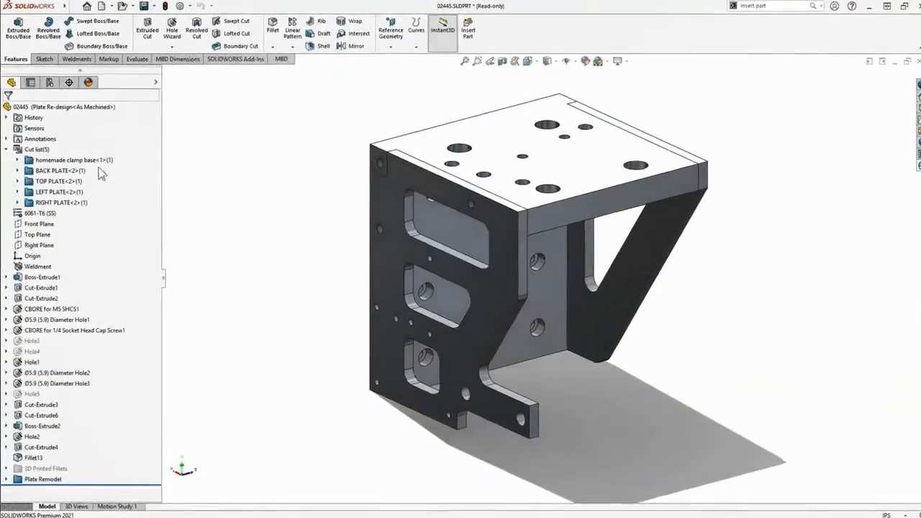
# - Exclude the homemade clamp base from the cut list of part 02445
pyautogui.click(44, 150)
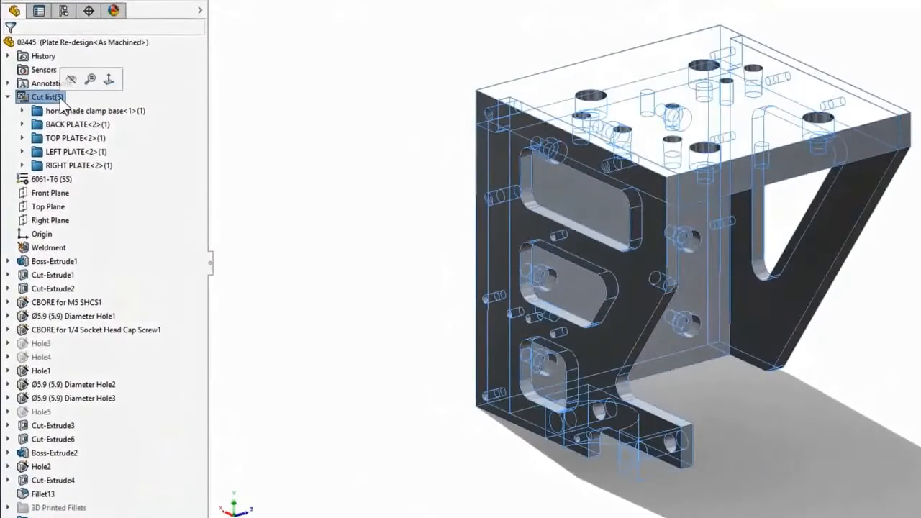
pyautogui.click(131, 115)
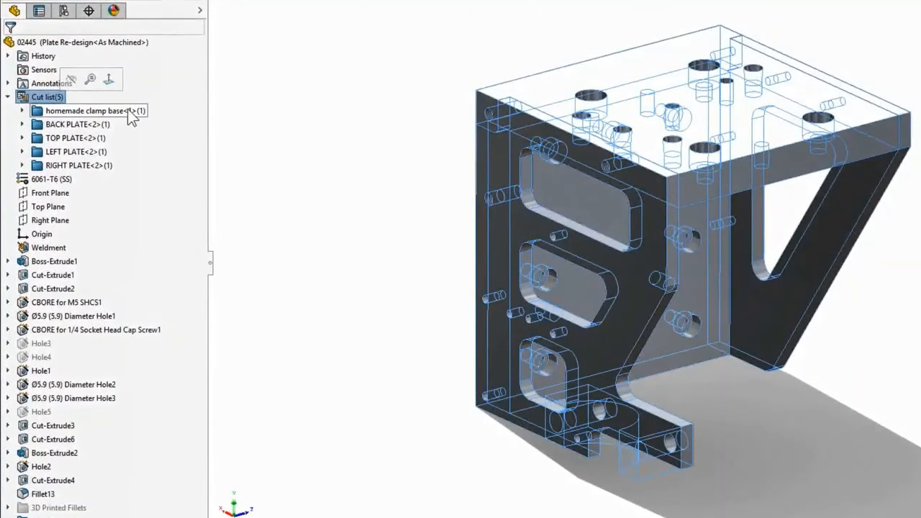
pyautogui.rightClick(132, 117)
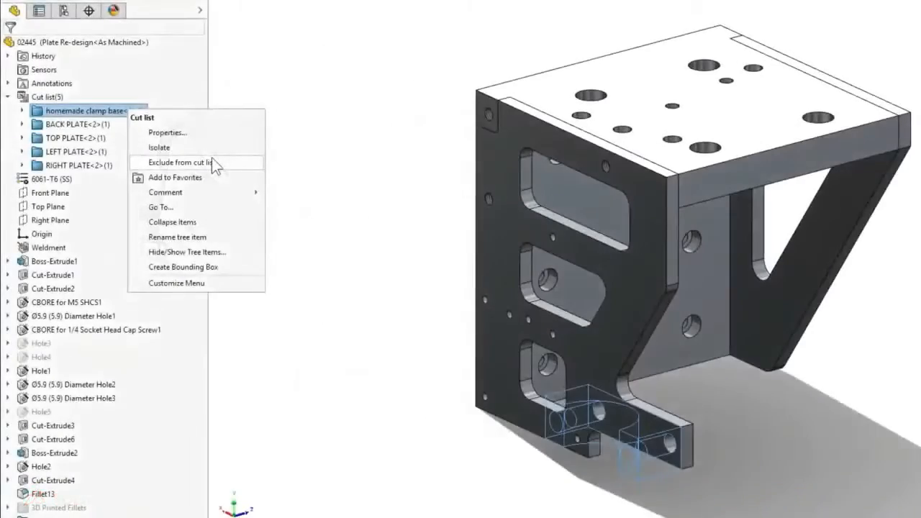
pyautogui.click(180, 162)
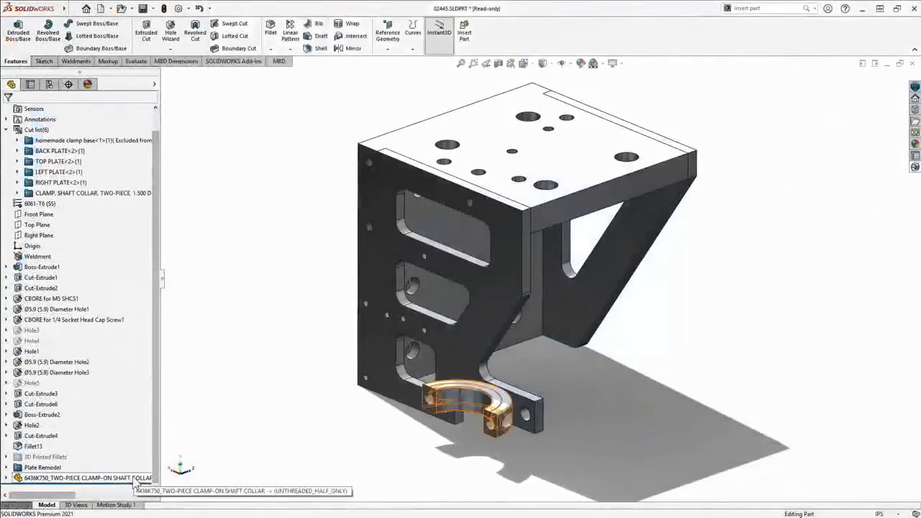
# - Examine the external references and configuration of the inserted 6436K750 two-piece clamp-on shaft collar
pyautogui.click(134, 478)
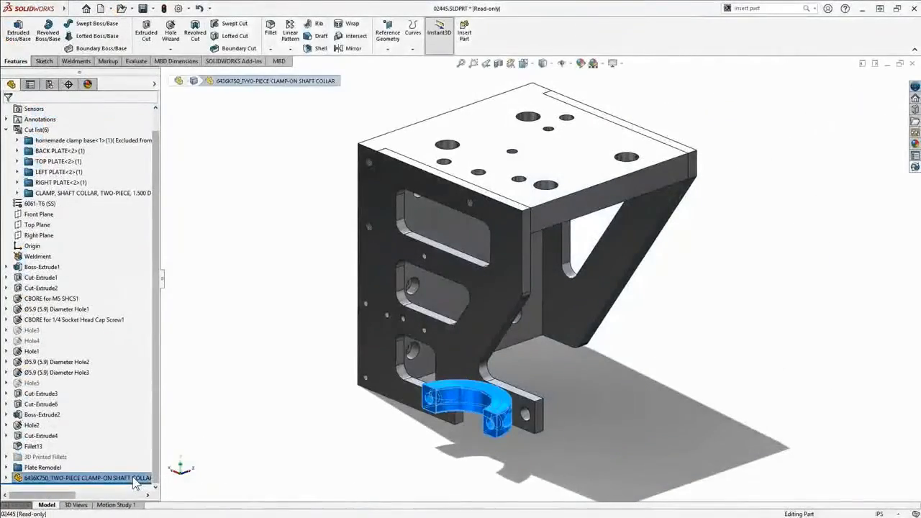
pyautogui.rightClick(134, 478)
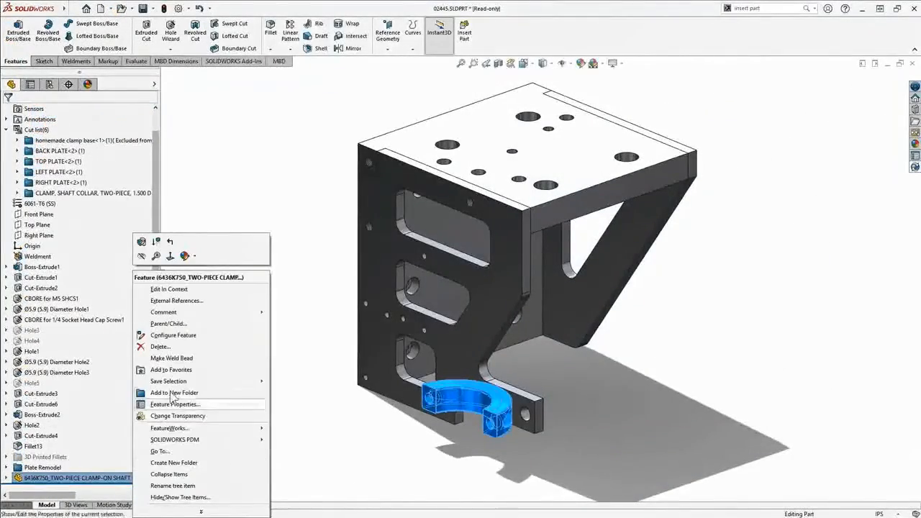
pyautogui.click(212, 302)
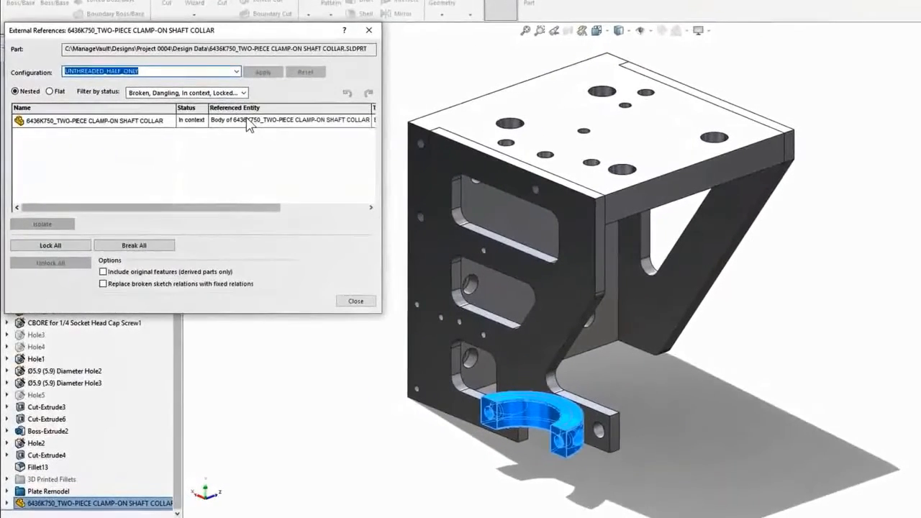
pyautogui.click(234, 132)
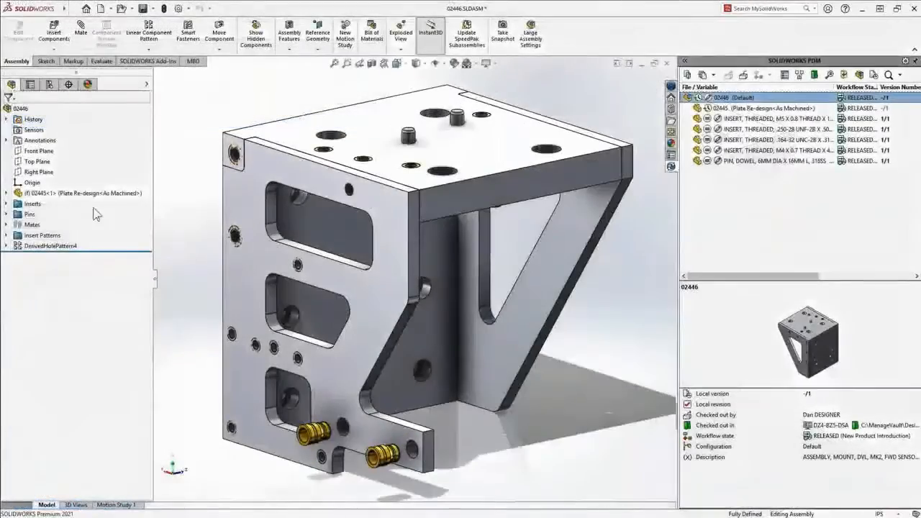
# - Suppress the Inserts and Insert Patterns folders in the 02446 assembly
pyautogui.click(33, 204)
pyautogui.keyDown('ctrl'); pyautogui.click(51, 235); pyautogui.keyUp('ctrl')
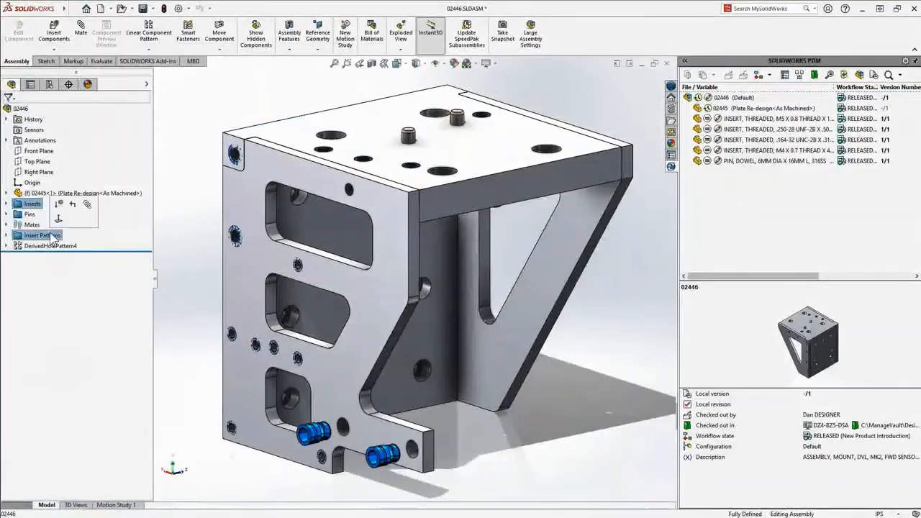
pyautogui.click(62, 212)
# - Open the properties of the Default configuration of assembly 02446
pyautogui.click(50, 85)
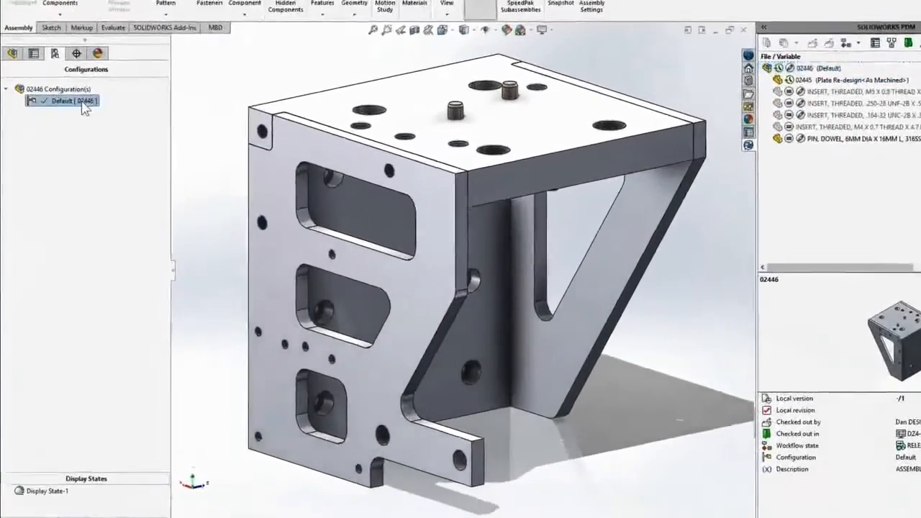
pyautogui.rightClick(73, 128)
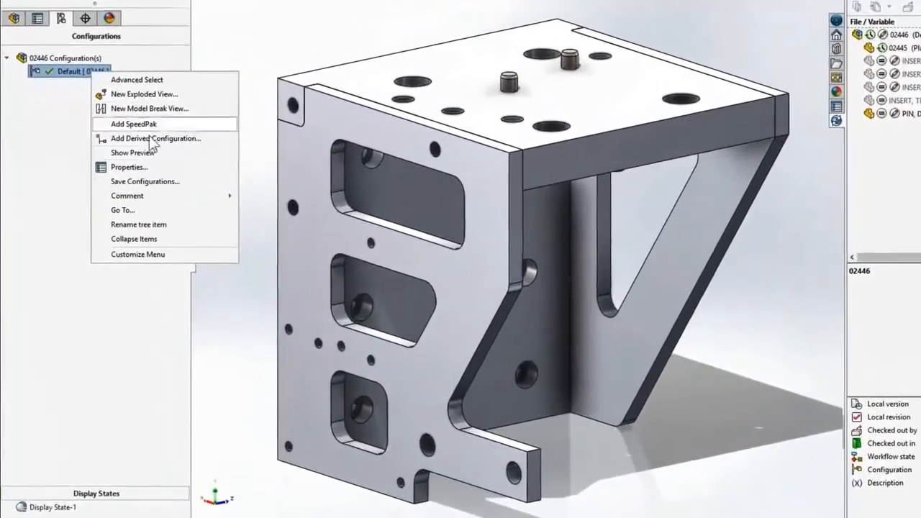
pyautogui.click(155, 172)
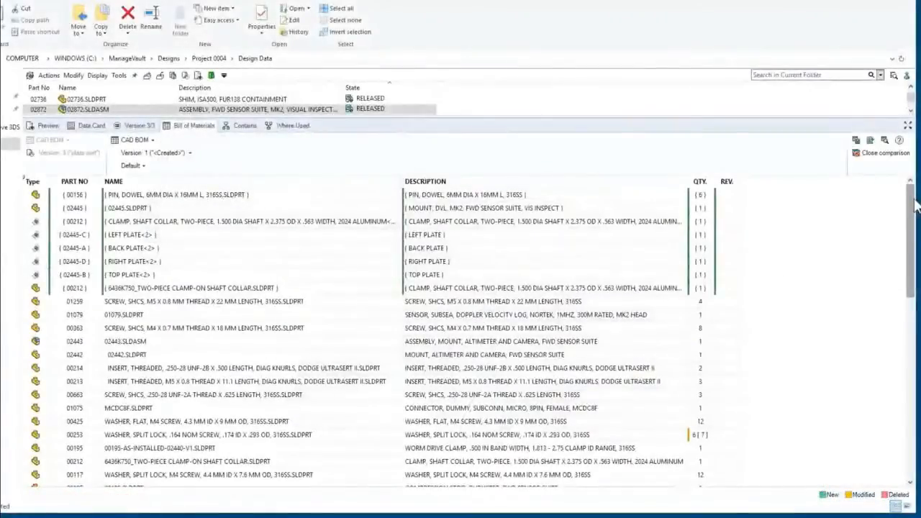
# - Review the bill of materials comparison for 02872.SLDASM and open the TOP PLATE item's name for editing
pyautogui.moveTo(911, 206)
pyautogui.mouseDown()
pyautogui.moveTo(912, 249)
pyautogui.moveTo(908, 214)
pyautogui.mouseUp()
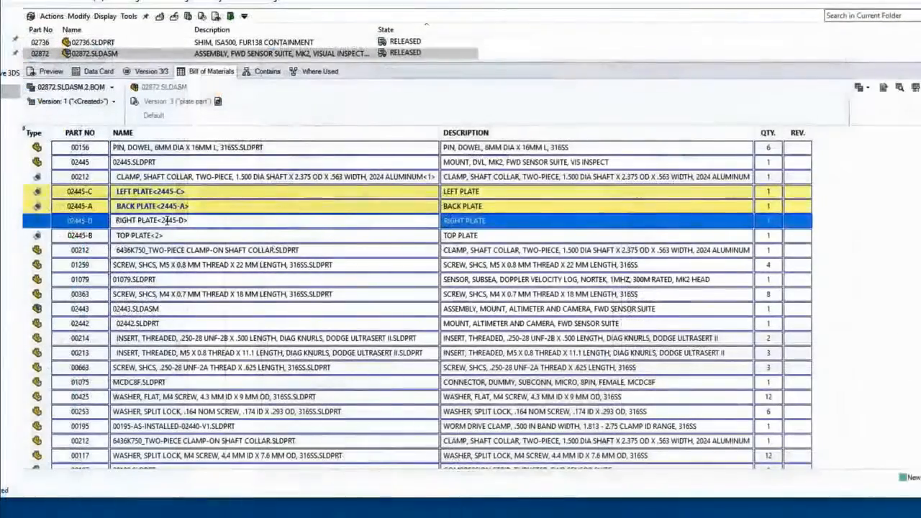
pyautogui.click(159, 236)
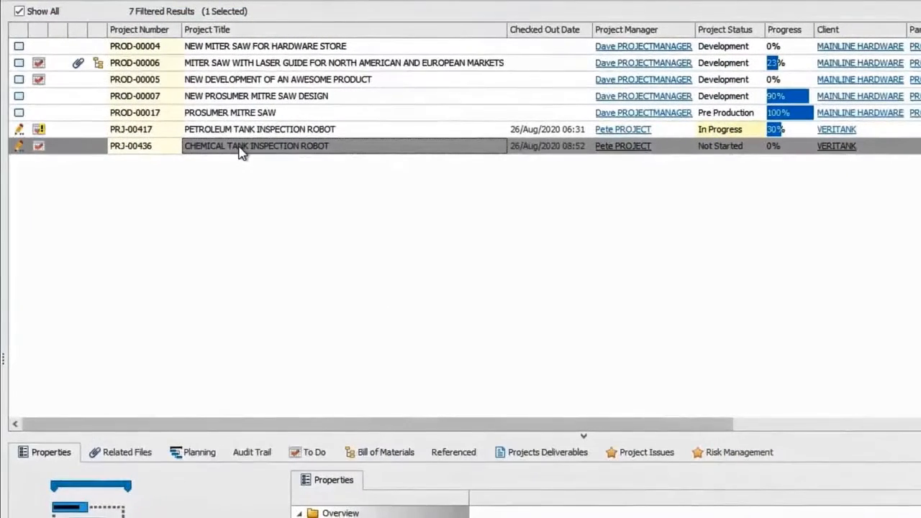
# - Add the CHEMICAL TANK INSPECTION ROBOT project to the VERITANK Projects planning list and open that list
pyautogui.rightClick(240, 149)
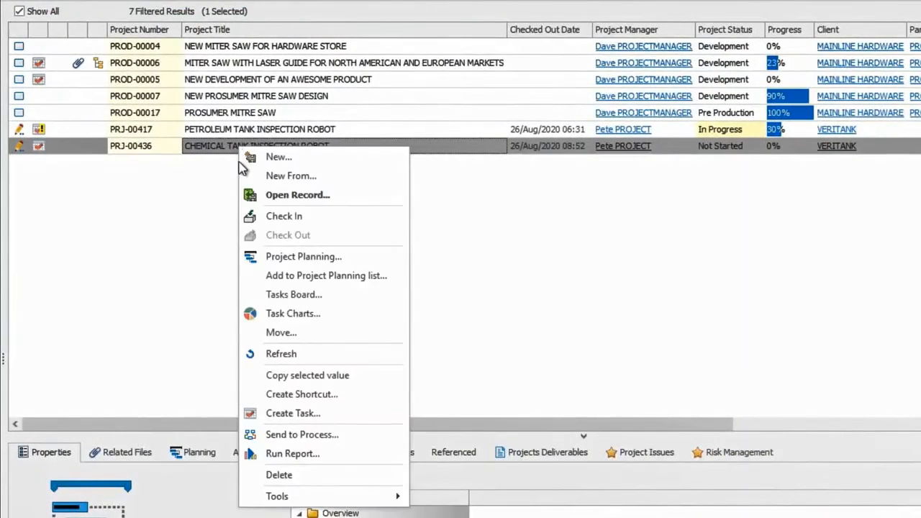
pyautogui.click(255, 276)
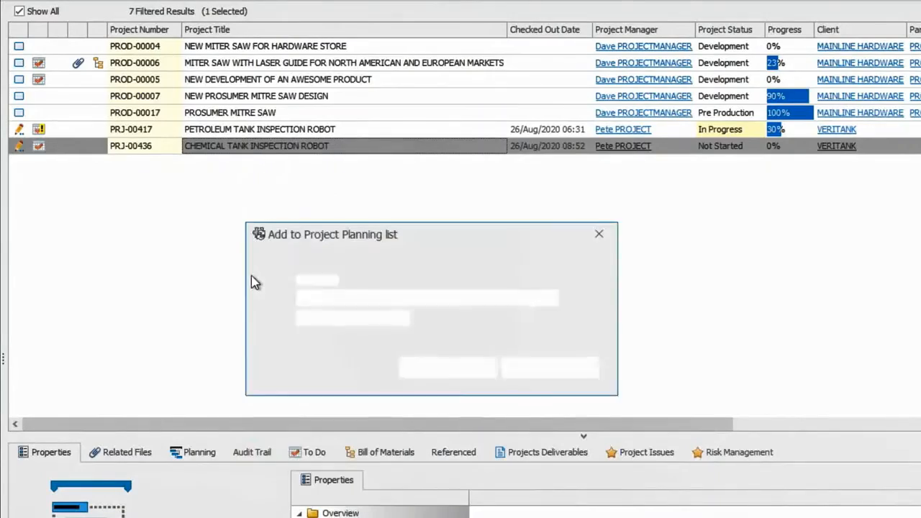
pyautogui.click(301, 301)
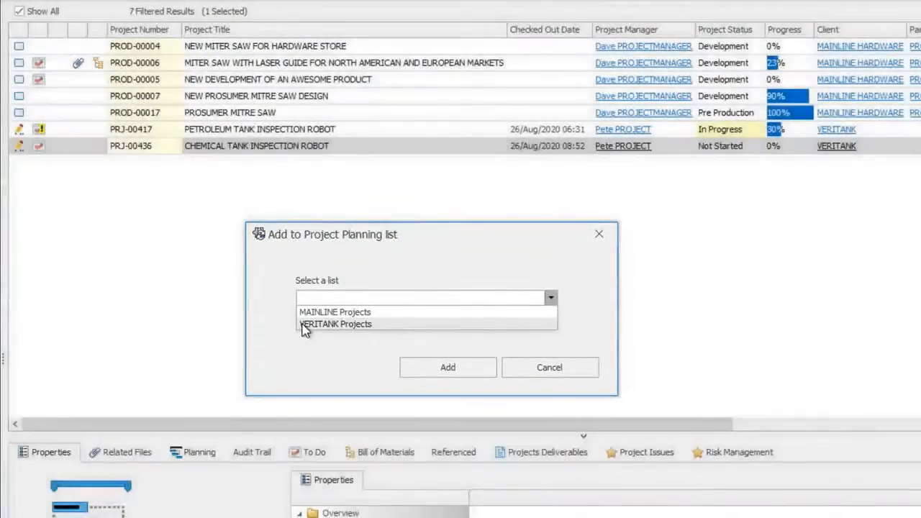
pyautogui.click(316, 324)
pyautogui.click(303, 319)
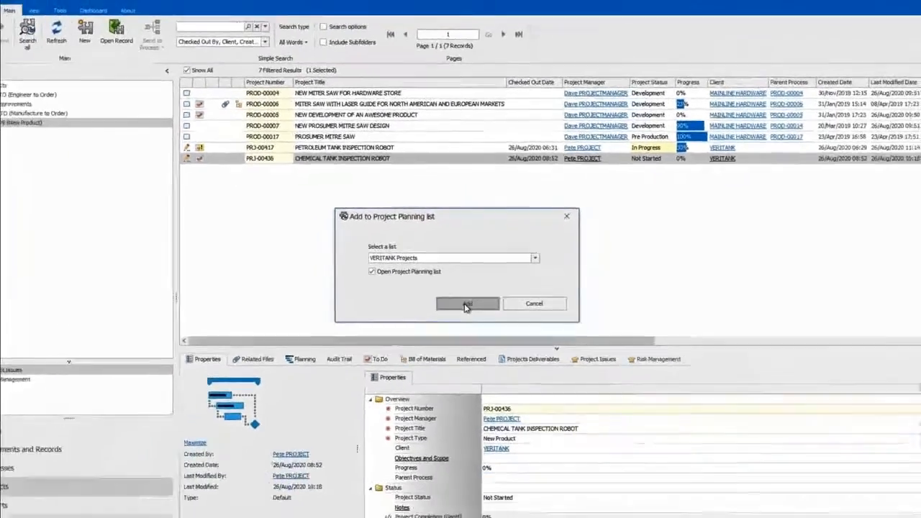
pyautogui.click(439, 369)
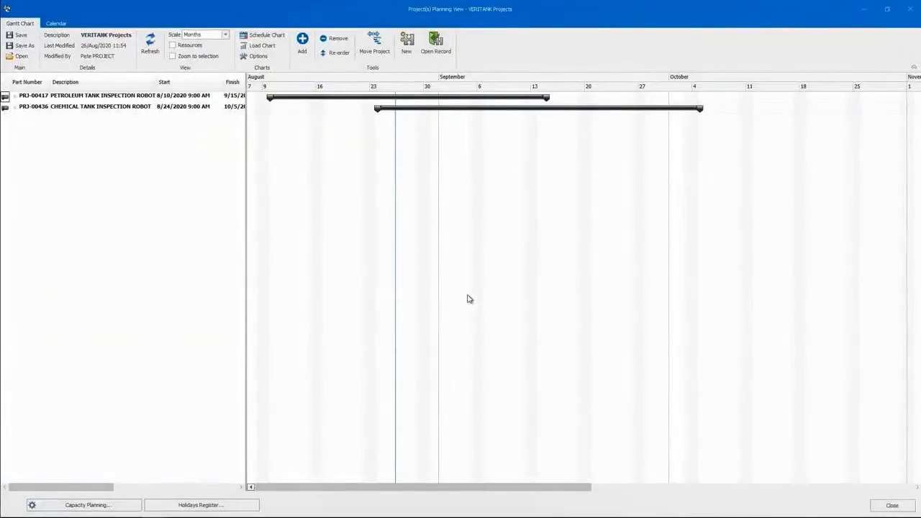
# - Show the load chart and move the CHEMICAL TANK INSPECTION ROBOT project forward, including its unedited tasks, edited tasks and baselines
pyautogui.click(263, 46)
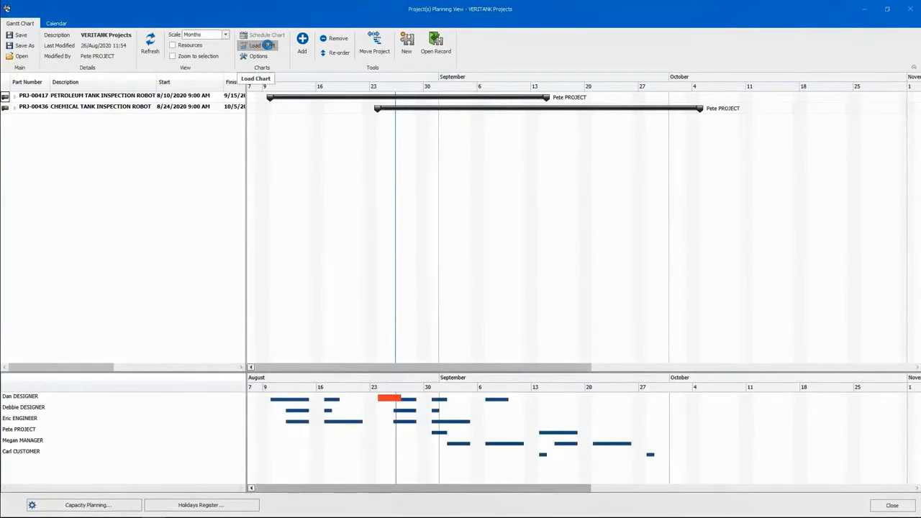
pyautogui.click(94, 107)
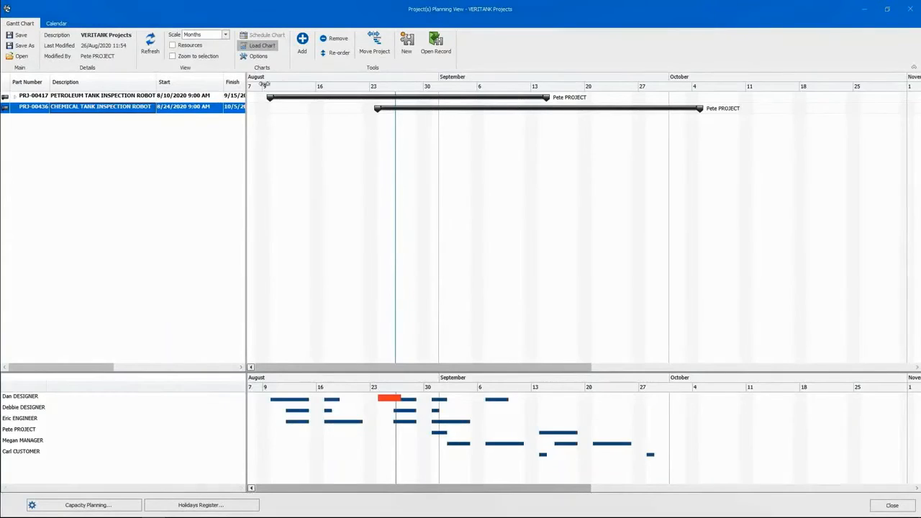
pyautogui.click(375, 53)
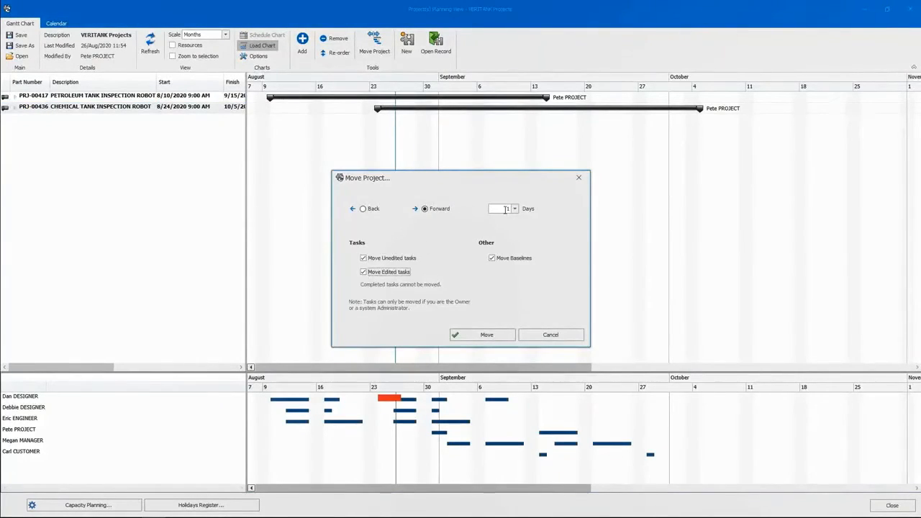
pyautogui.click(487, 335)
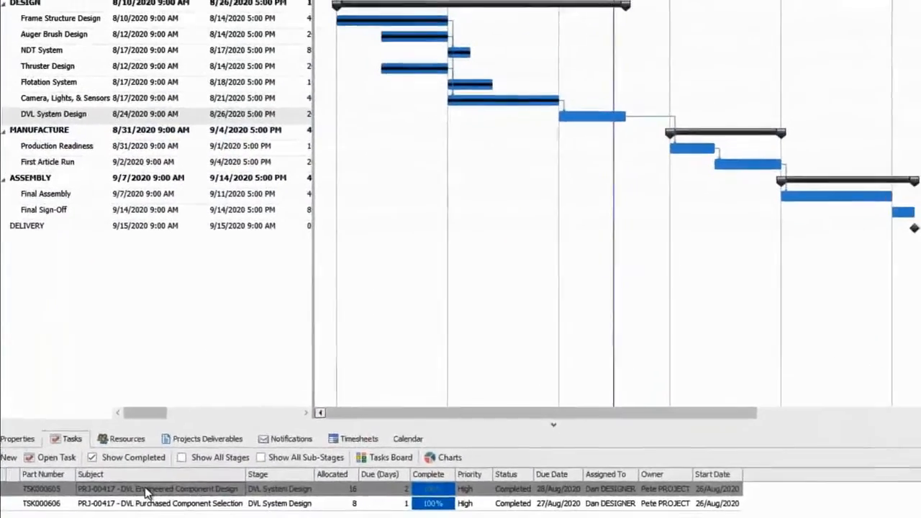
# - Review the details and attachments of the DVL Engineered Component Design task in project PRJ-00417
pyautogui.doubleClick(201, 416)
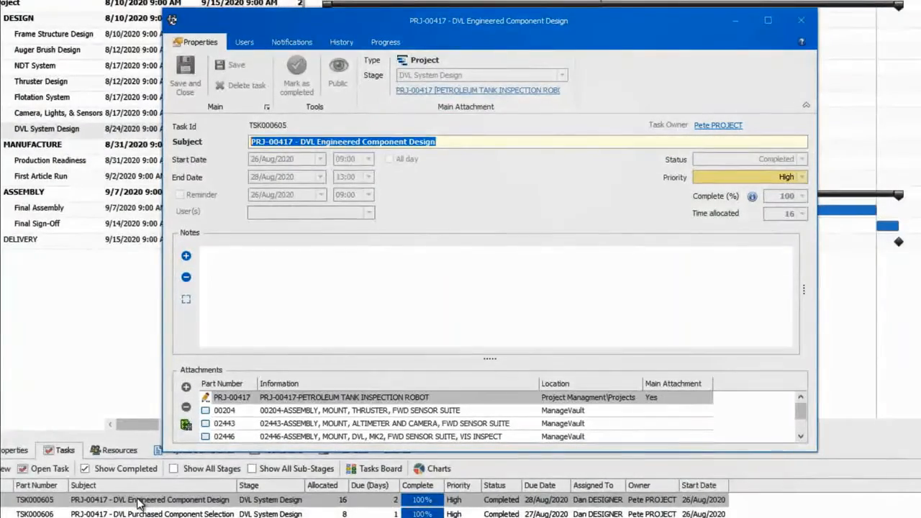
pyautogui.click(180, 497)
pyautogui.click(801, 20)
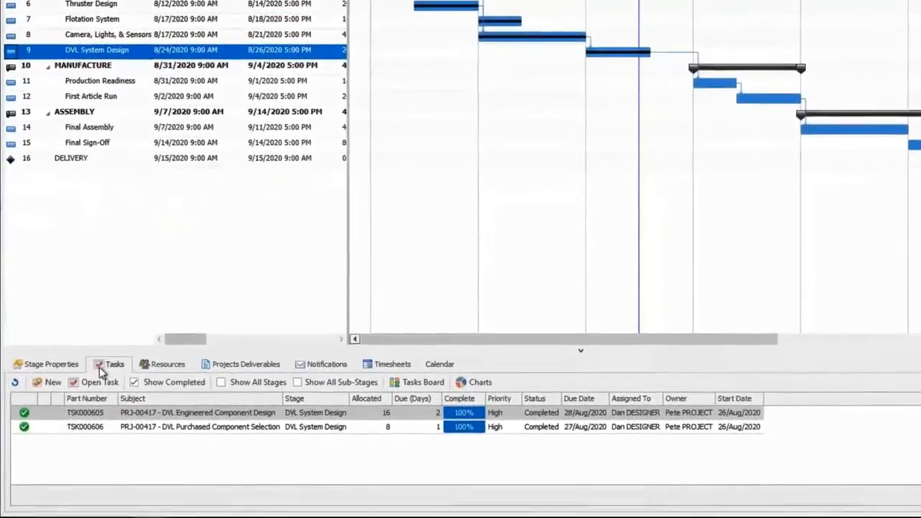
# - Review the DVL System Design stage's project deliverables and the task charts of PRJ-00417
pyautogui.click(227, 365)
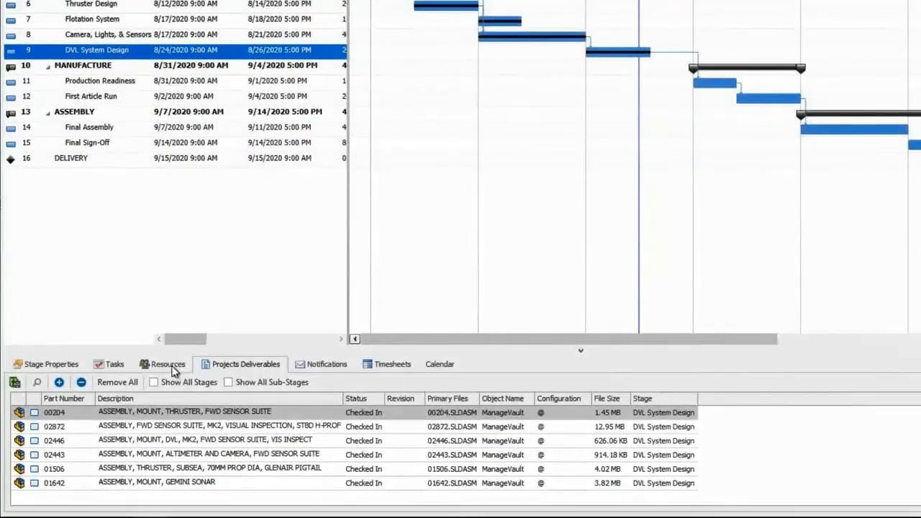
pyautogui.click(105, 370)
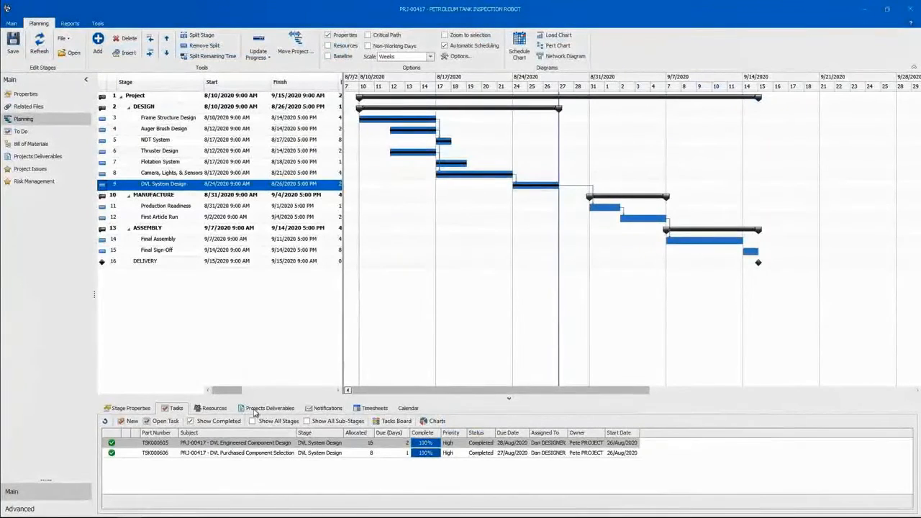
pyautogui.click(434, 422)
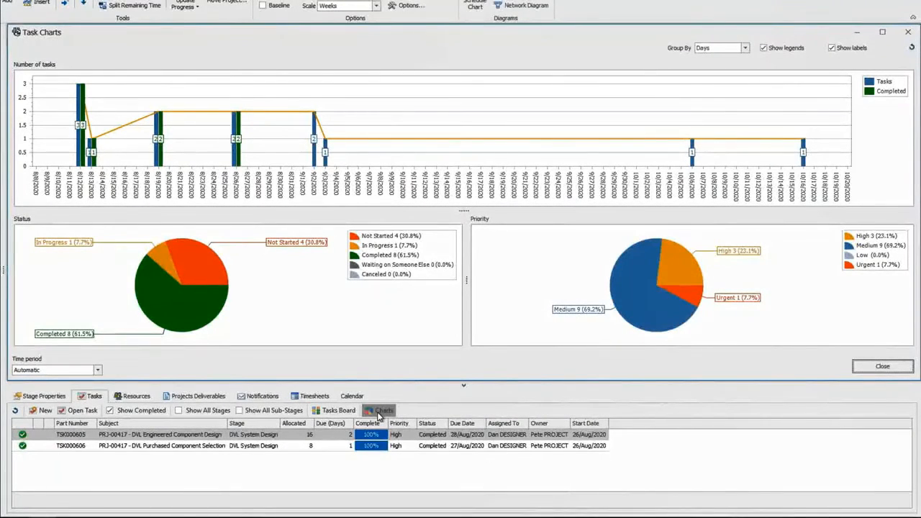
pyautogui.click(867, 368)
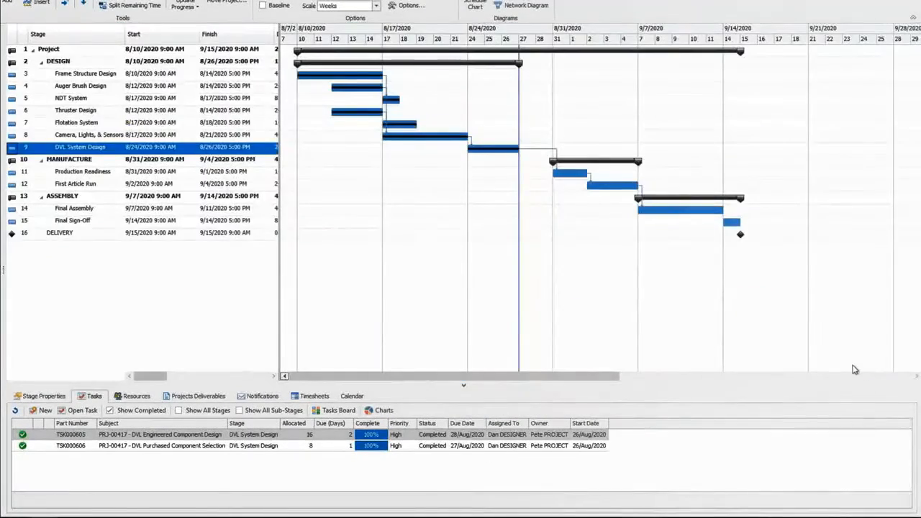
# - Group the PRJ-00417 tasks board by Status (Kanban Board) and move the Supplier Part Quotes task to In Progress
pyautogui.click(332, 410)
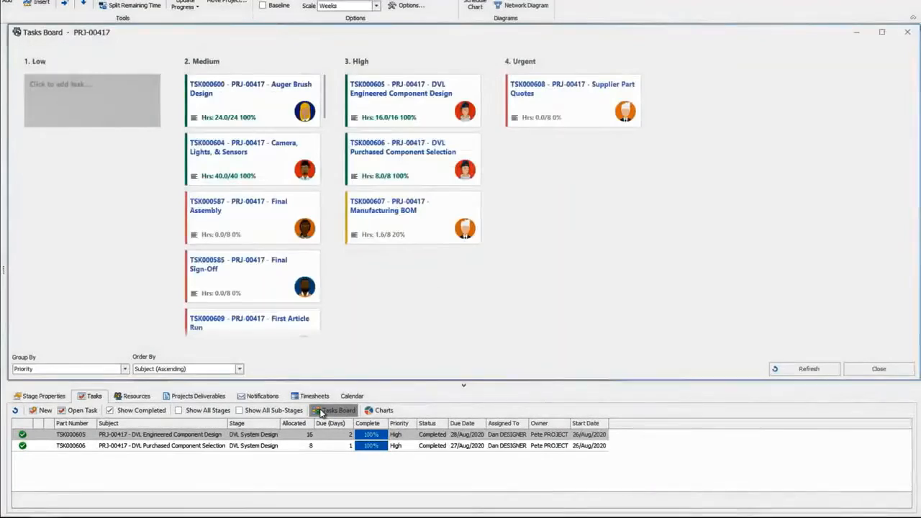
pyautogui.click(124, 368)
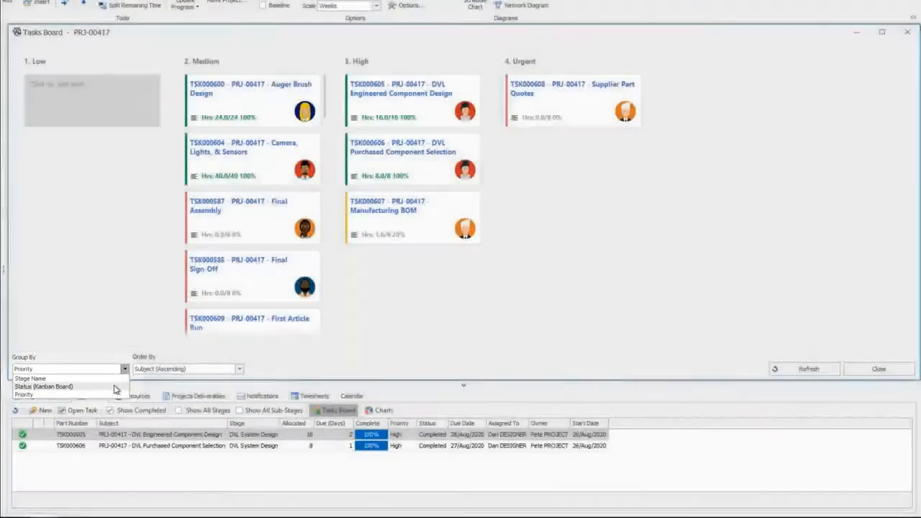
pyautogui.click(116, 389)
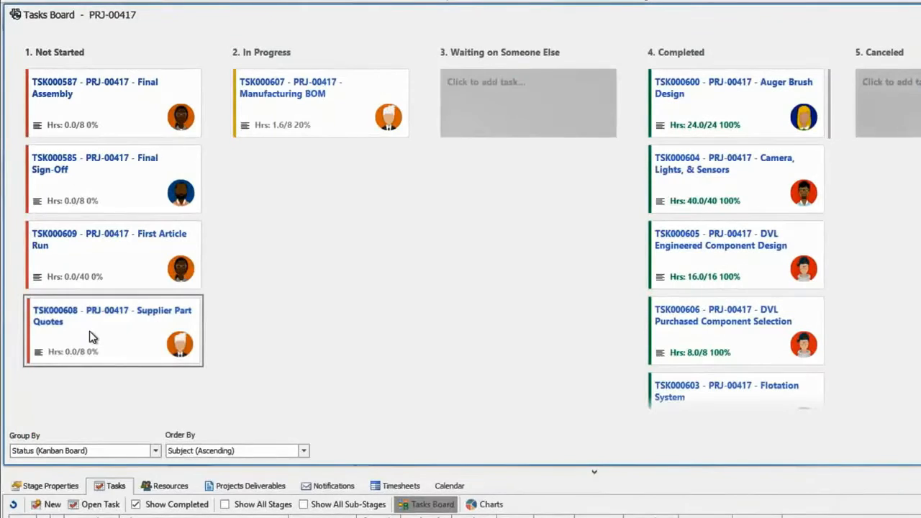
pyautogui.moveTo(76, 281); pyautogui.dragTo(250, 159)
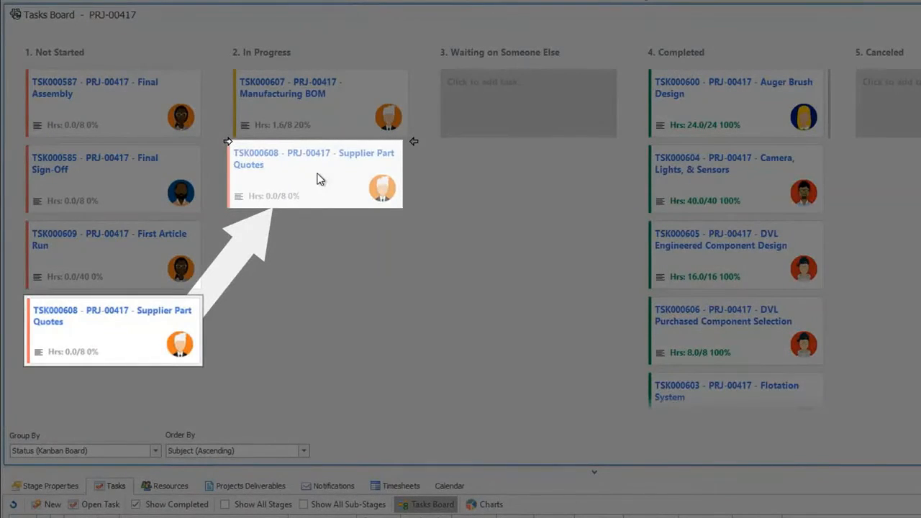
pyautogui.moveTo(320, 179); pyautogui.dragTo(320, 180)
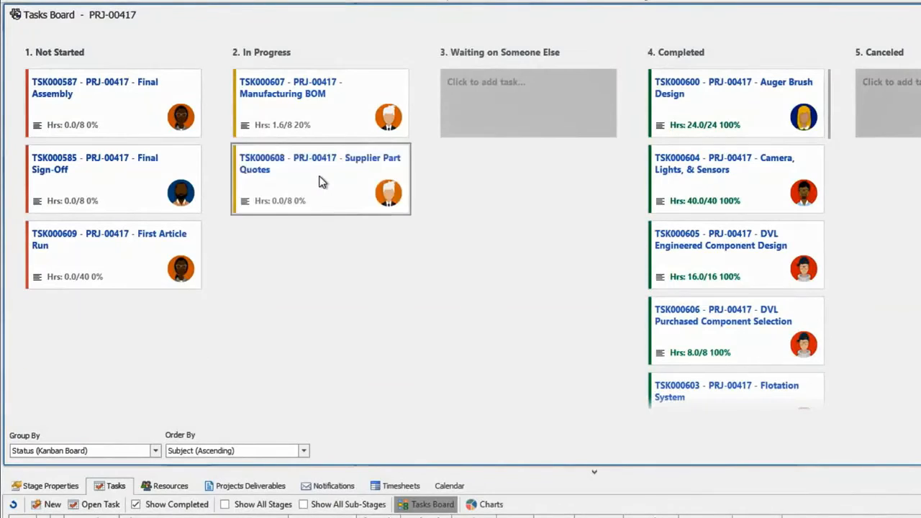
# - Open the Manufacturing BOM task and copy part 02442 from assembly 02443's BOM under MACHINING CENTER A in the MFG-00005 US BOM
pyautogui.doubleClick(322, 117)
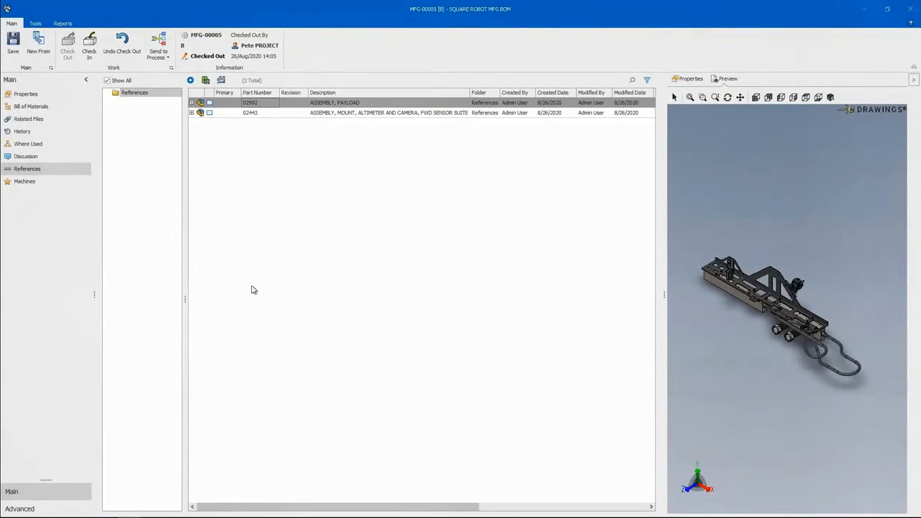
pyautogui.click(249, 114)
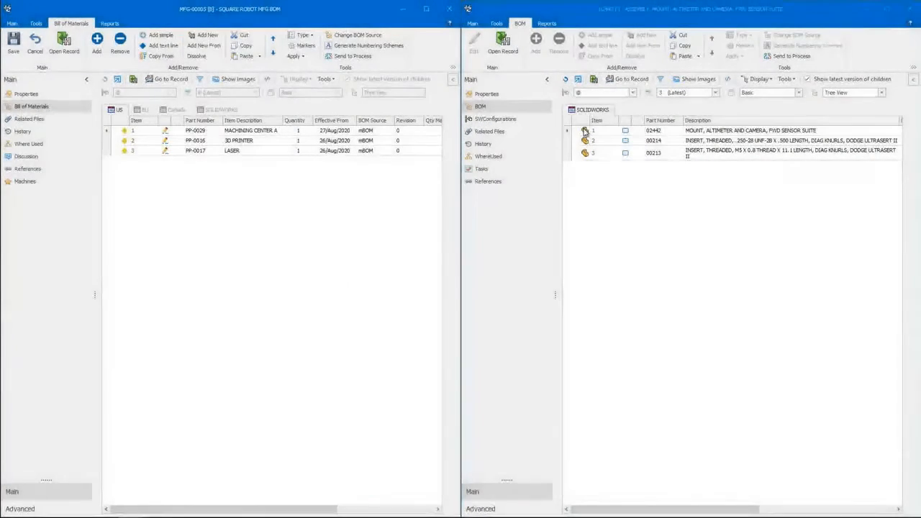
pyautogui.rightClick(585, 133)
pyautogui.moveTo(597, 179)
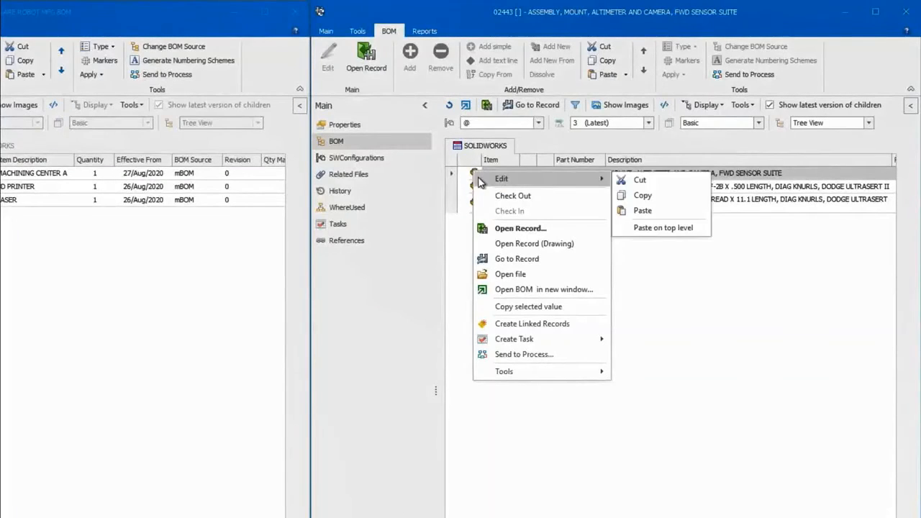
pyautogui.click(643, 194)
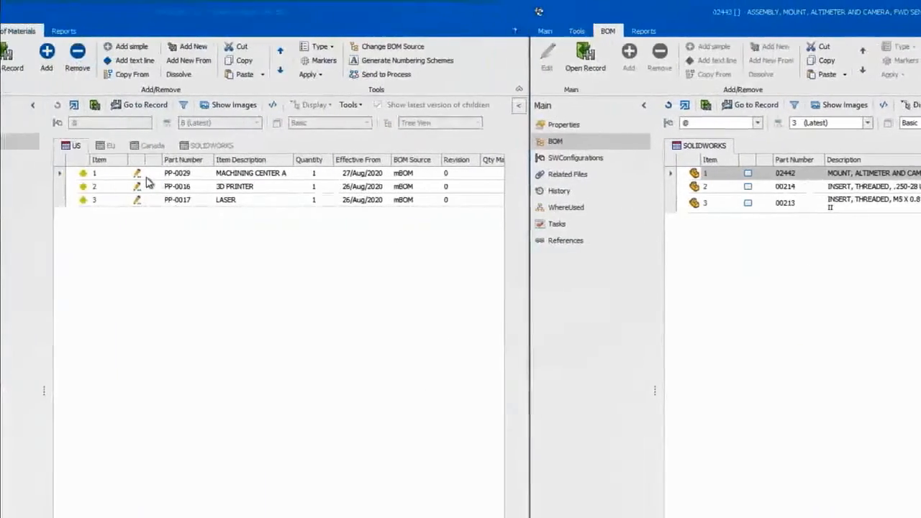
pyautogui.rightClick(207, 175)
pyautogui.moveTo(238, 193)
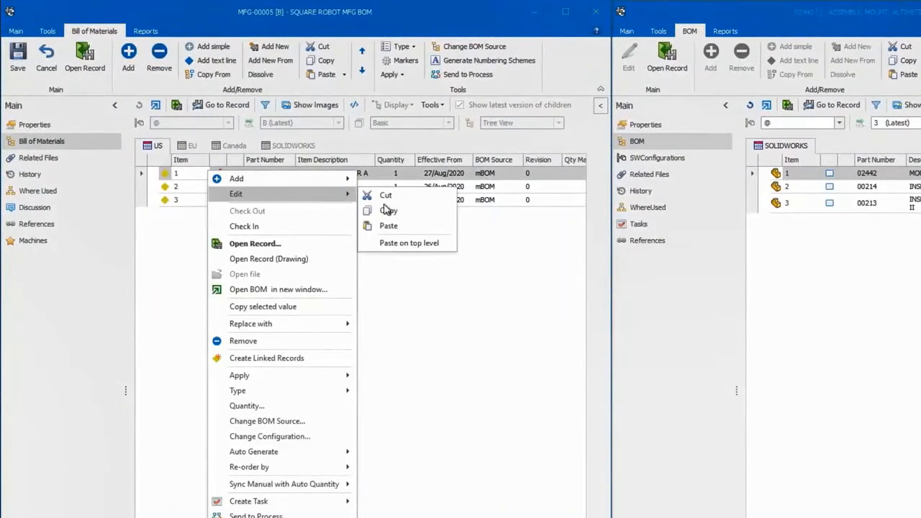
pyautogui.click(382, 226)
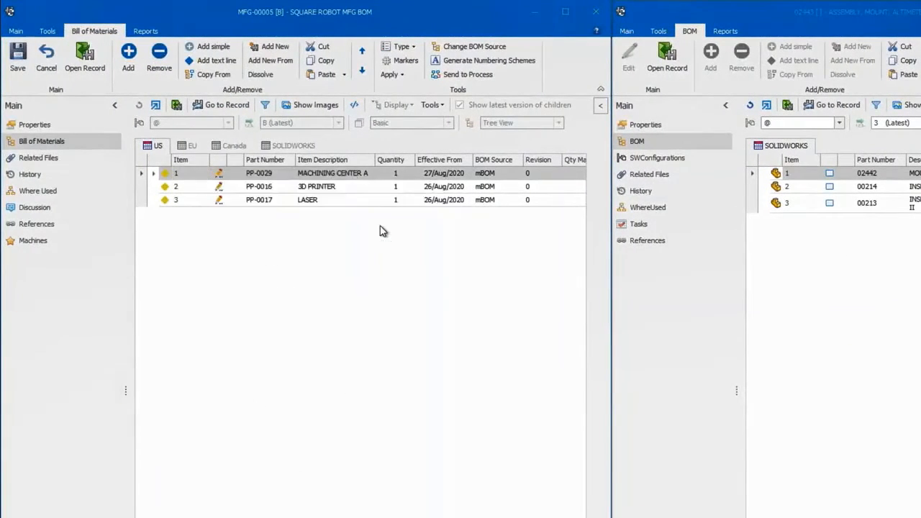
pyautogui.click(153, 173)
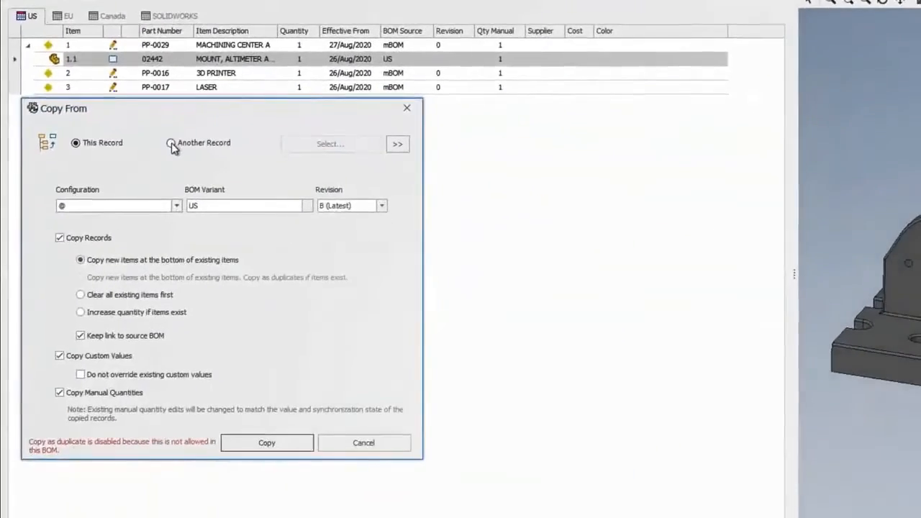
# - Copy items 02994, 02997 and 03143 from the record 02992 into the US BOM, keeping the link to the source BOM
pyautogui.click(401, 341)
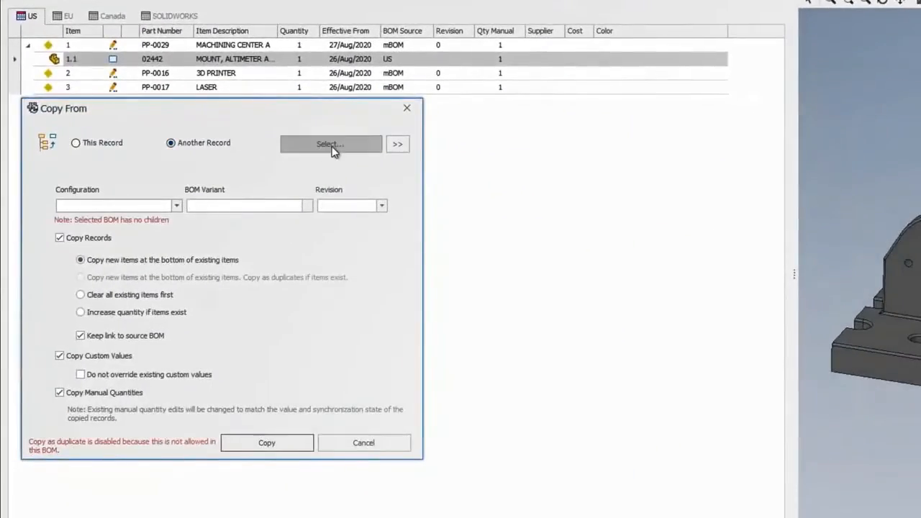
pyautogui.click(333, 148)
pyautogui.click(77, 420)
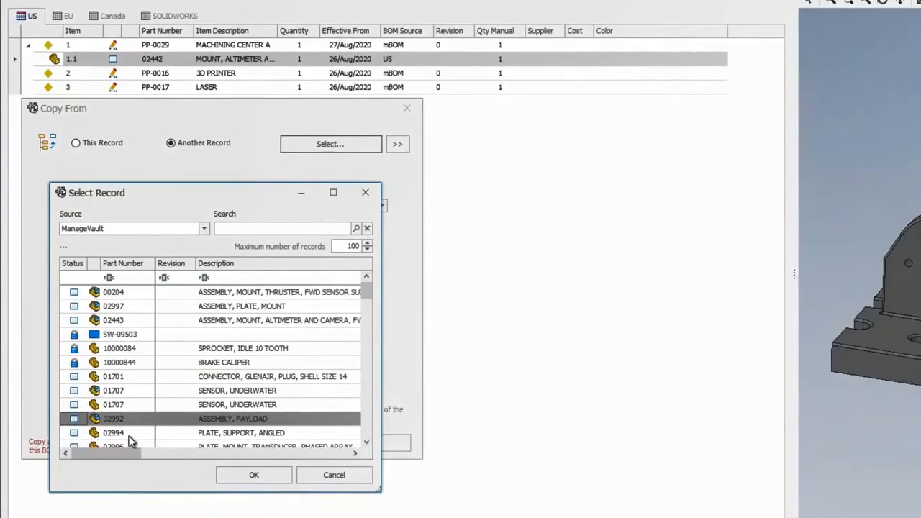
pyautogui.click(240, 476)
pyautogui.click(397, 145)
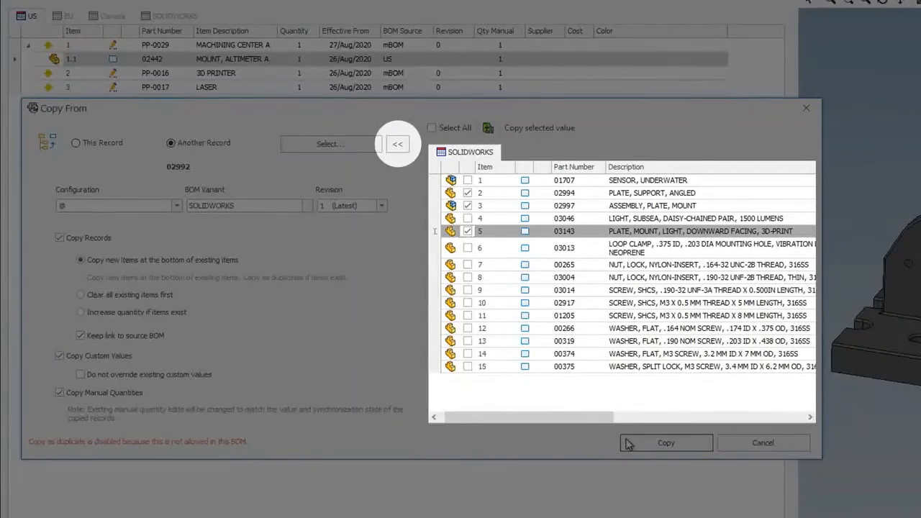
pyautogui.moveTo(485, 478)
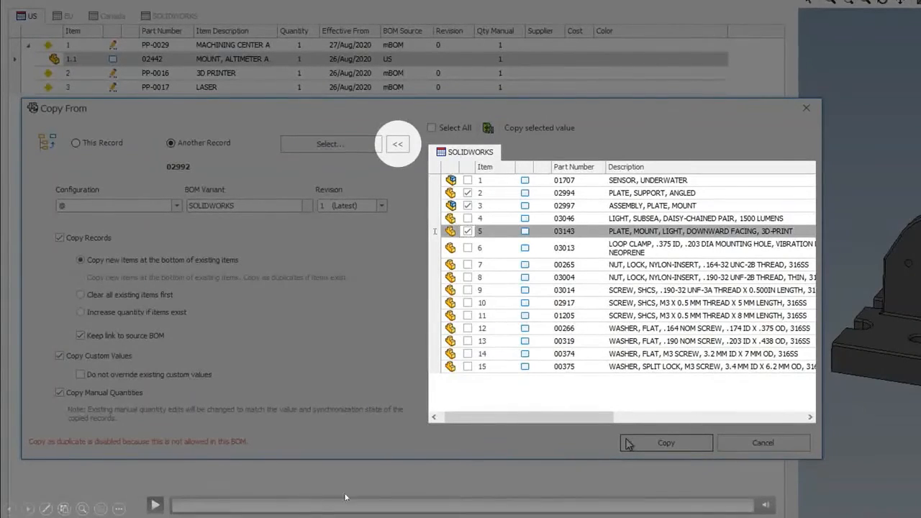
pyautogui.click(156, 505)
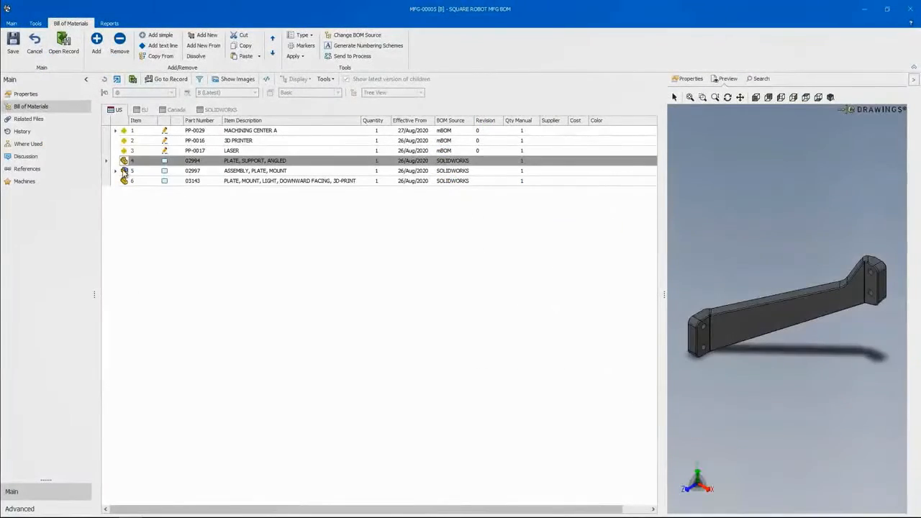
# - Move items 02994 and 03143 under the 3D PRINTER item in the US BOM and save the BOM
pyautogui.keyDown('ctrl'); pyautogui.click(124, 181); pyautogui.keyUp('ctrl')
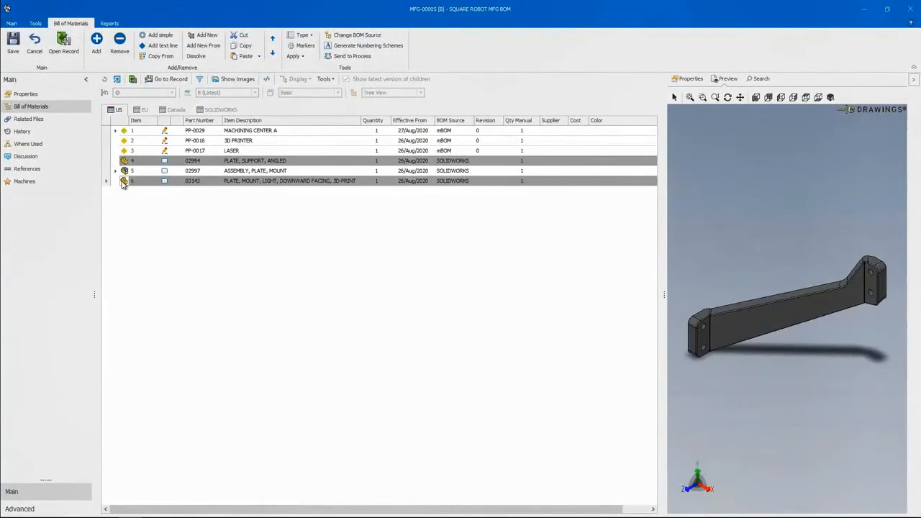
pyautogui.rightClick(123, 183)
pyautogui.moveTo(171, 202)
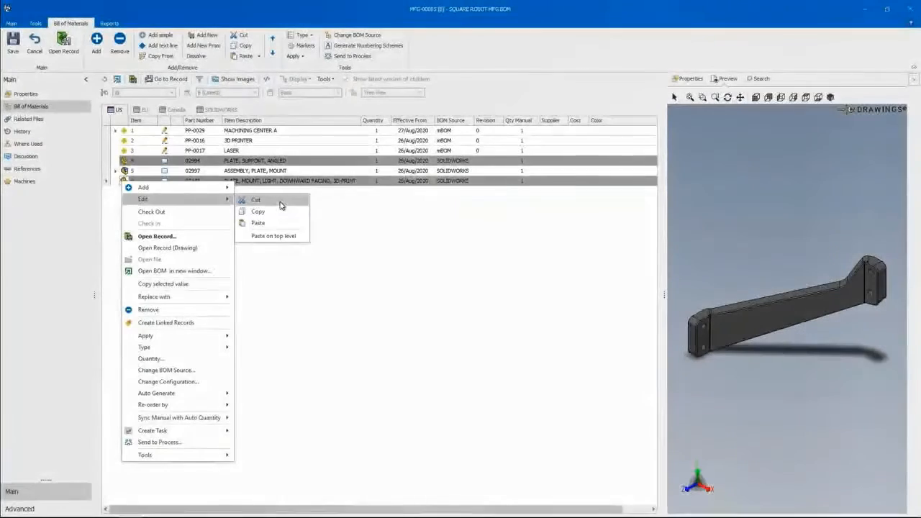
pyautogui.click(280, 202)
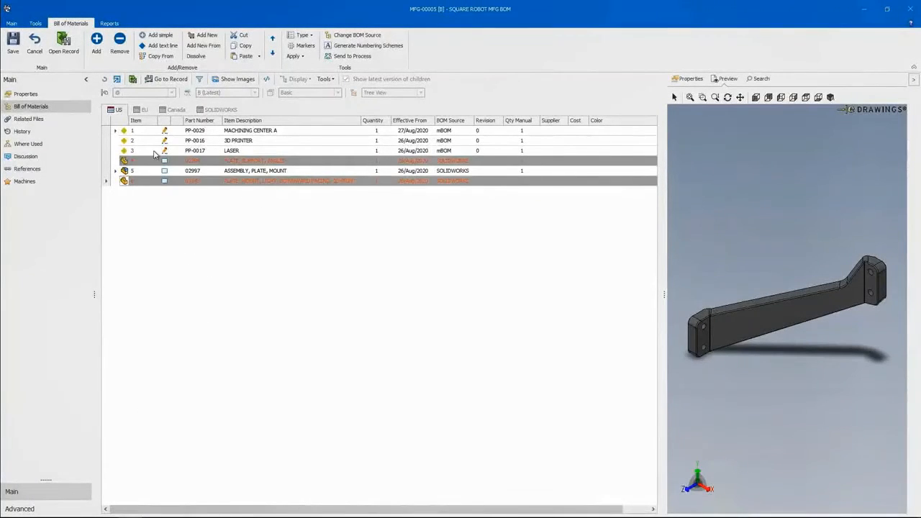
pyautogui.rightClick(124, 143)
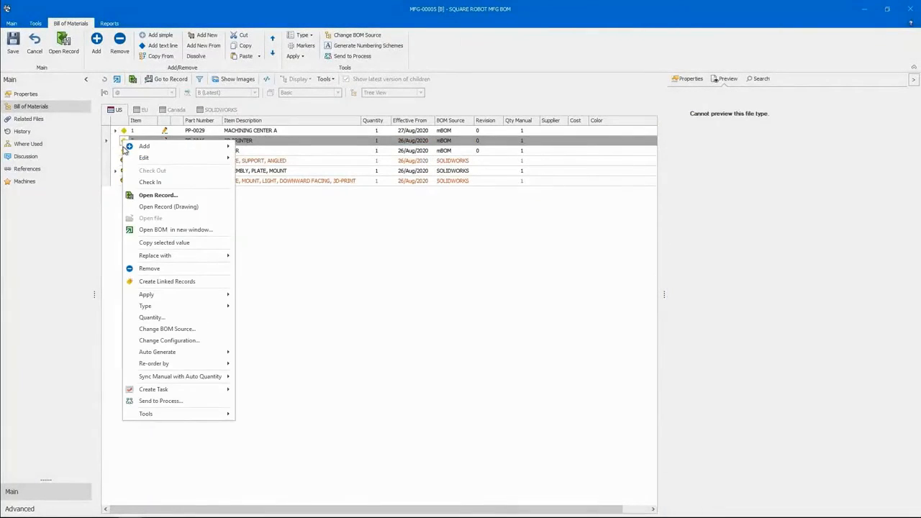
pyautogui.moveTo(147, 158)
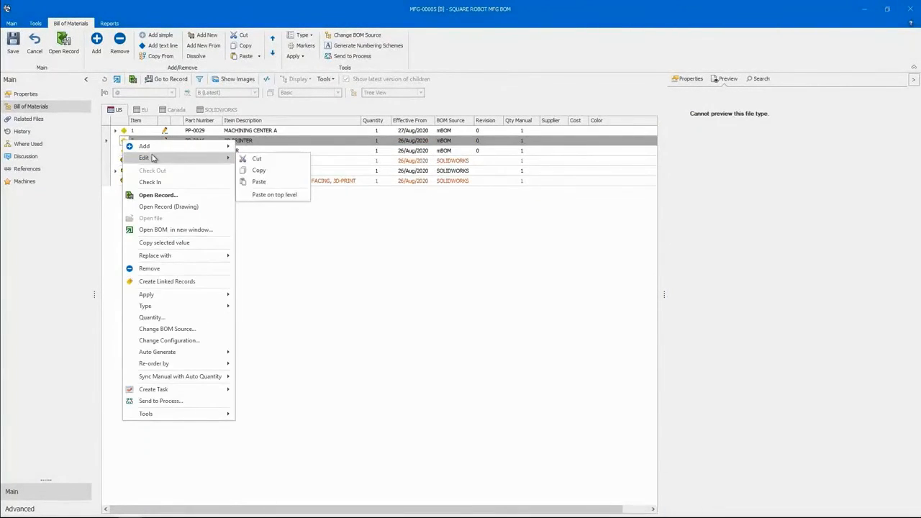
pyautogui.click(277, 182)
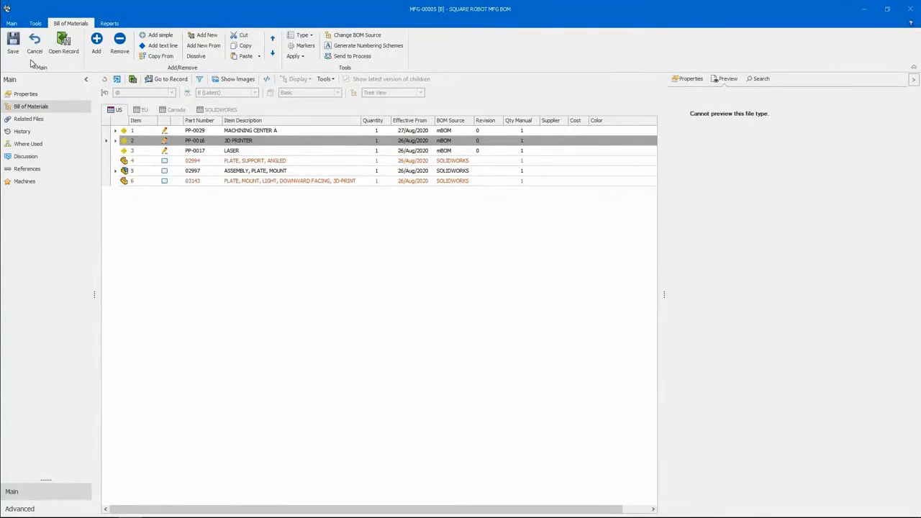
pyautogui.click(14, 45)
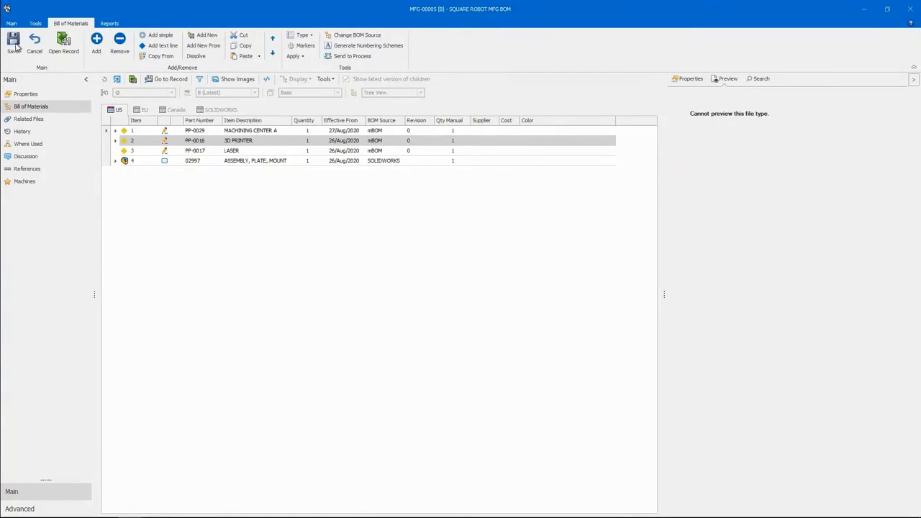
# - Add a new process item to the US BOM based on the LASER item, with BRAKE PRESS as its equipment description
pyautogui.click(125, 161)
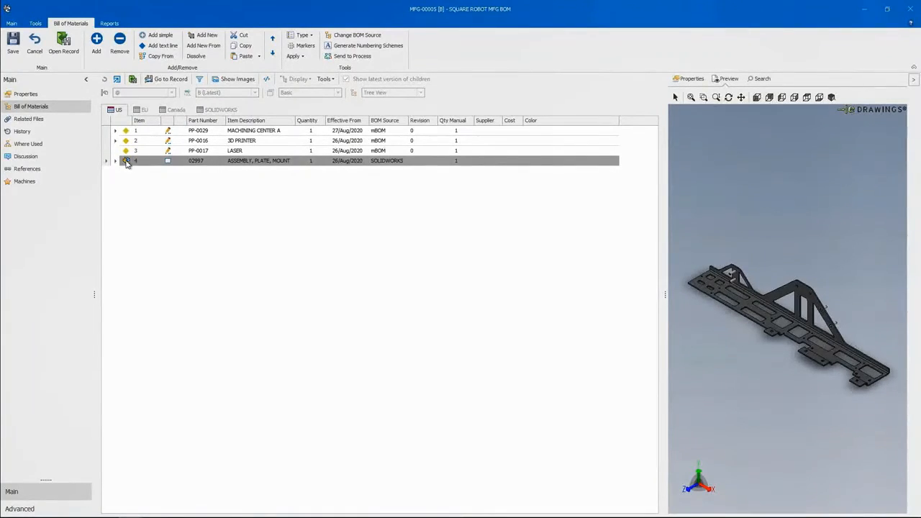
pyautogui.rightClick(129, 150)
pyautogui.moveTo(150, 157)
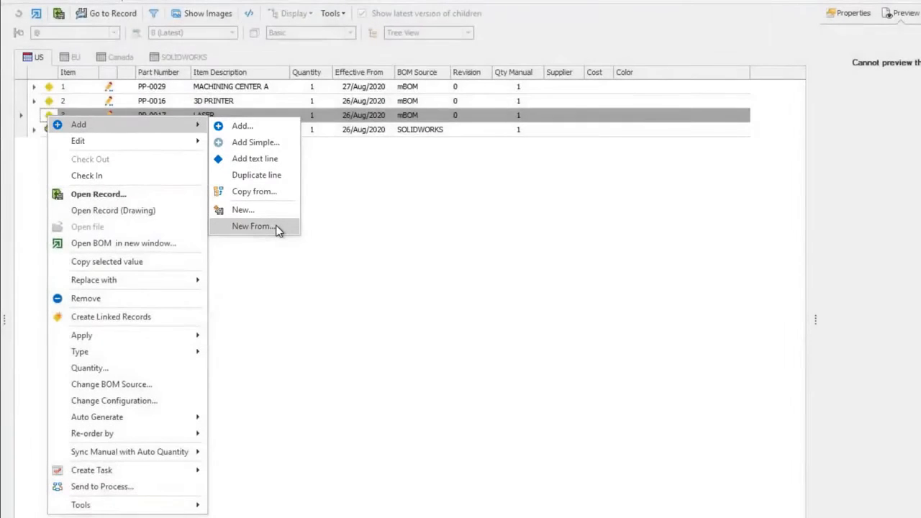
pyautogui.click(276, 226)
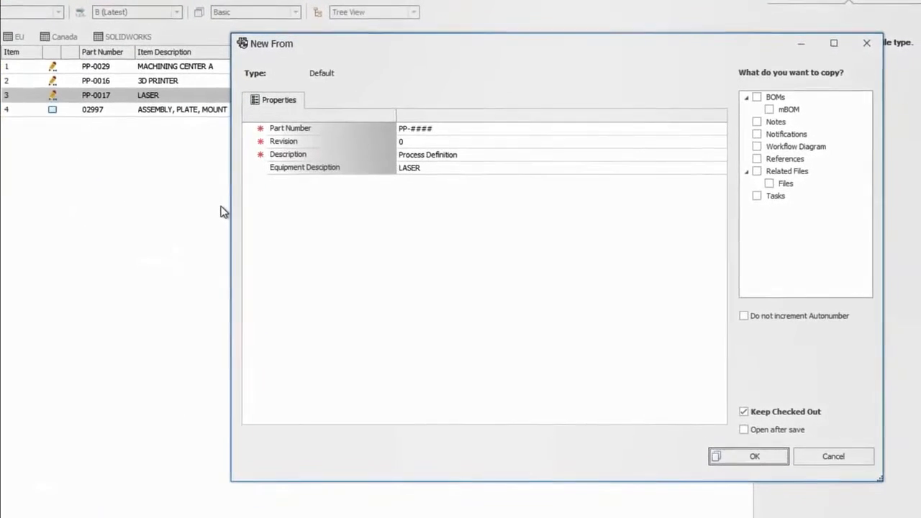
pyautogui.doubleClick(456, 169)
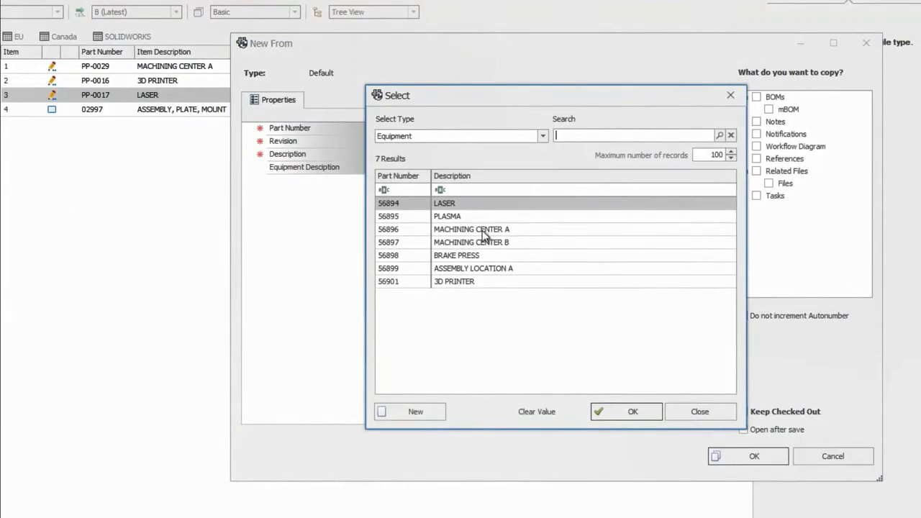
pyautogui.click(498, 255)
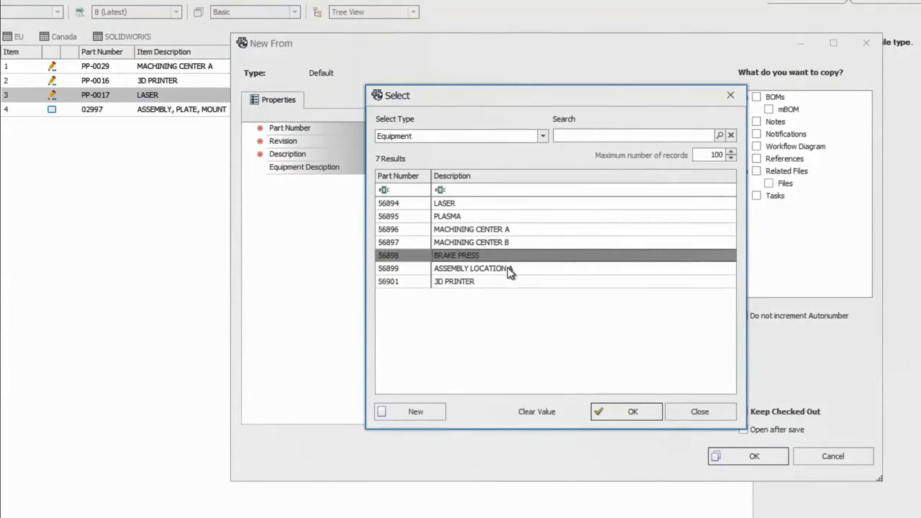
pyautogui.click(610, 412)
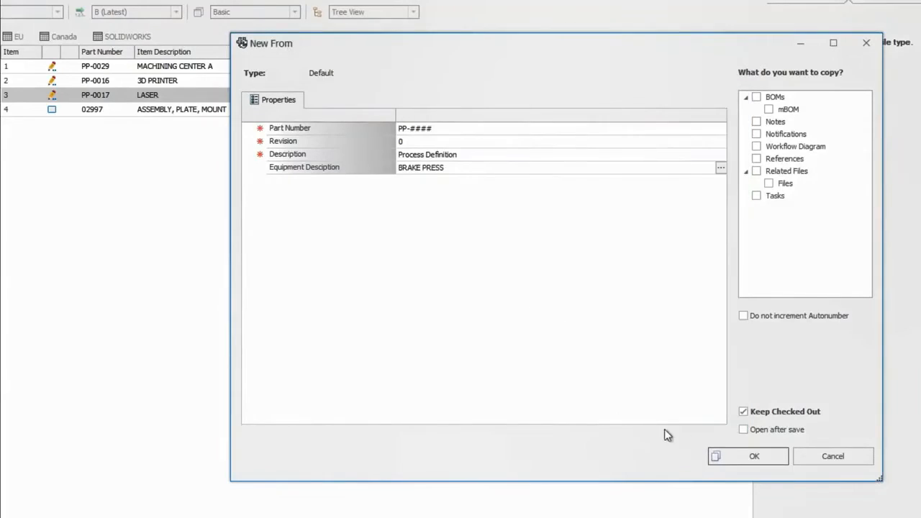
pyautogui.click(732, 460)
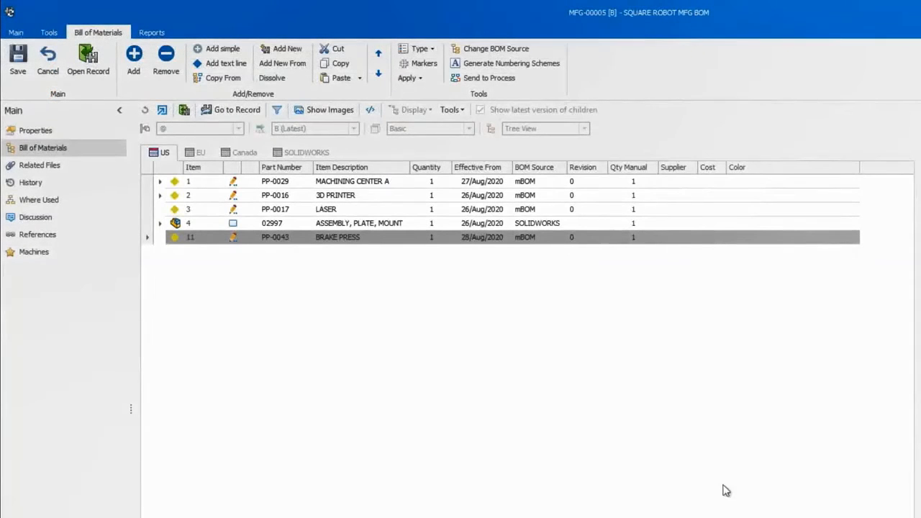
# - Dissolve assembly 02997 in the US BOM, keeping the Ignore option for existing items and copying custom values and manual quantities
pyautogui.click(175, 224)
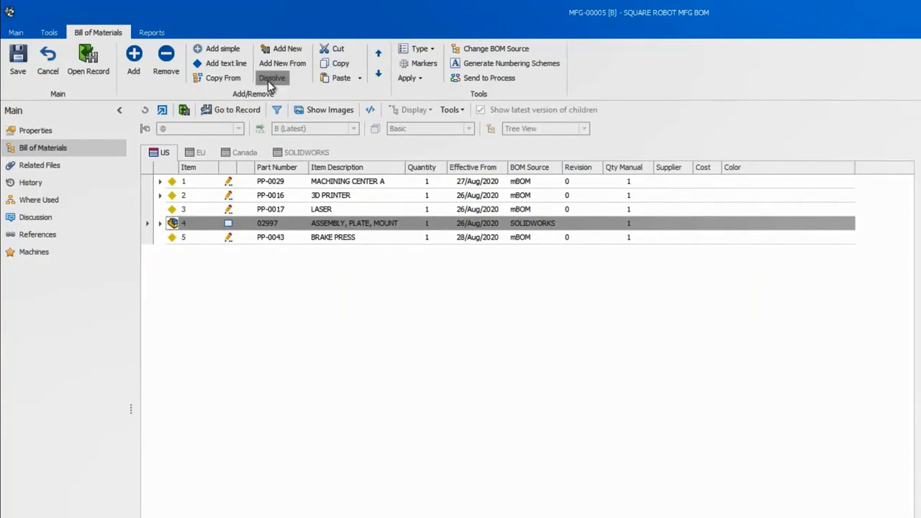
pyautogui.click(269, 83)
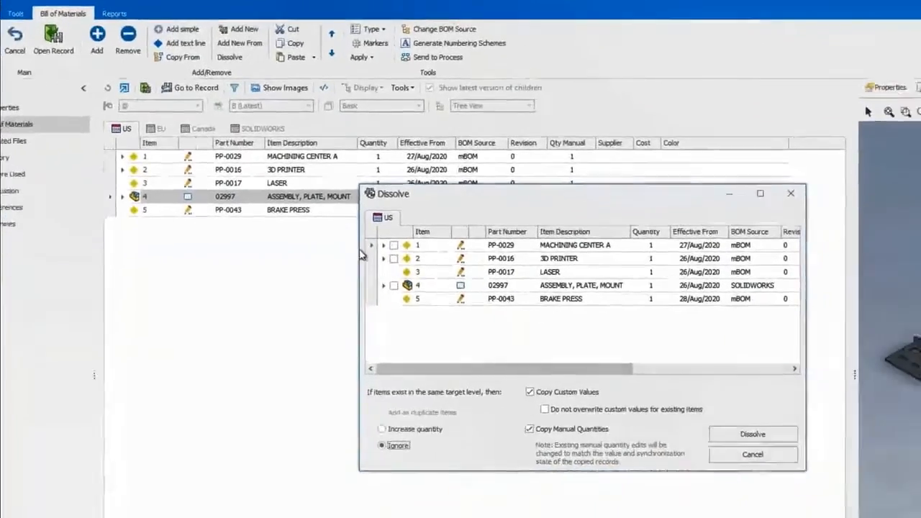
pyautogui.click(394, 285)
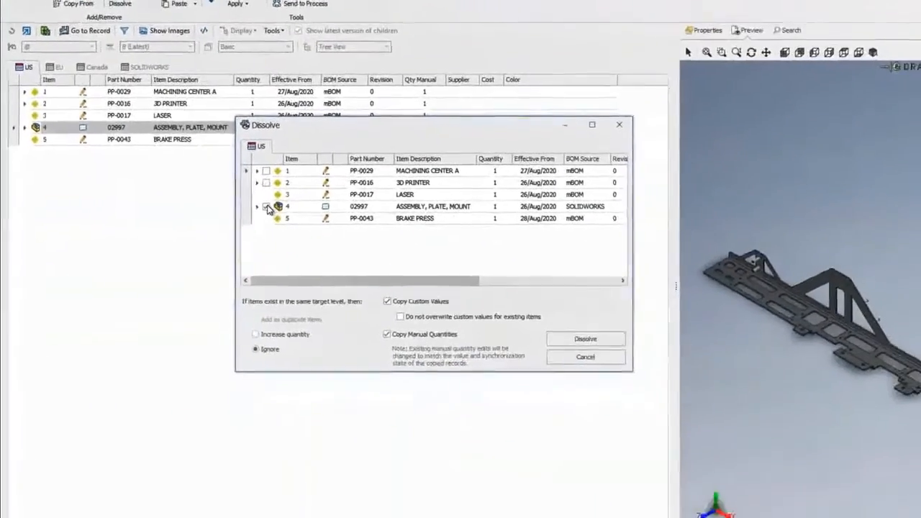
pyautogui.click(550, 336)
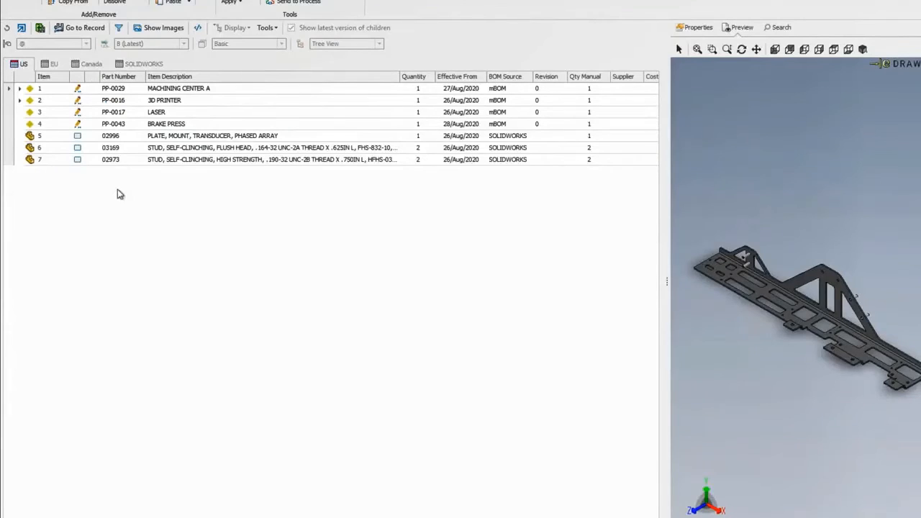
# - Remove the self-clinching stud items 03169 and 02973 from the US BOM
pyautogui.click(30, 148)
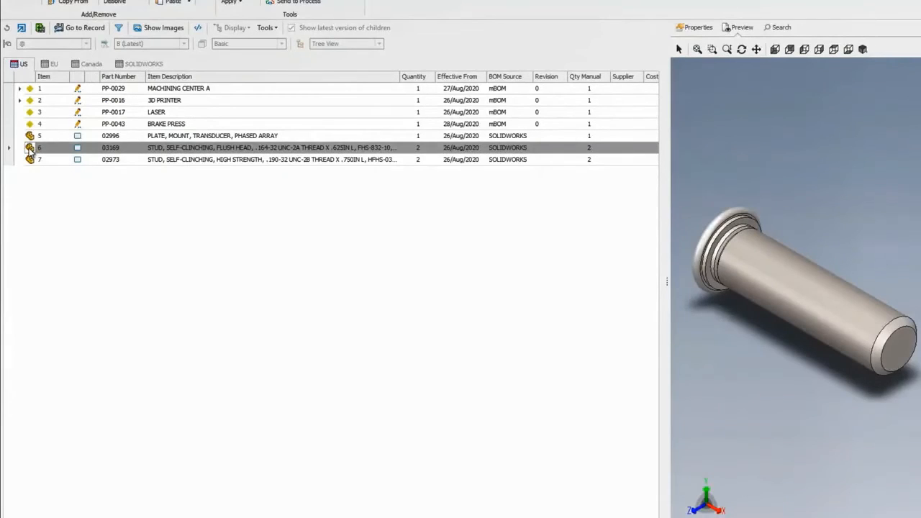
pyautogui.keyDown('shift'); pyautogui.click(31, 159); pyautogui.keyUp('shift')
pyautogui.rightClick(32, 159)
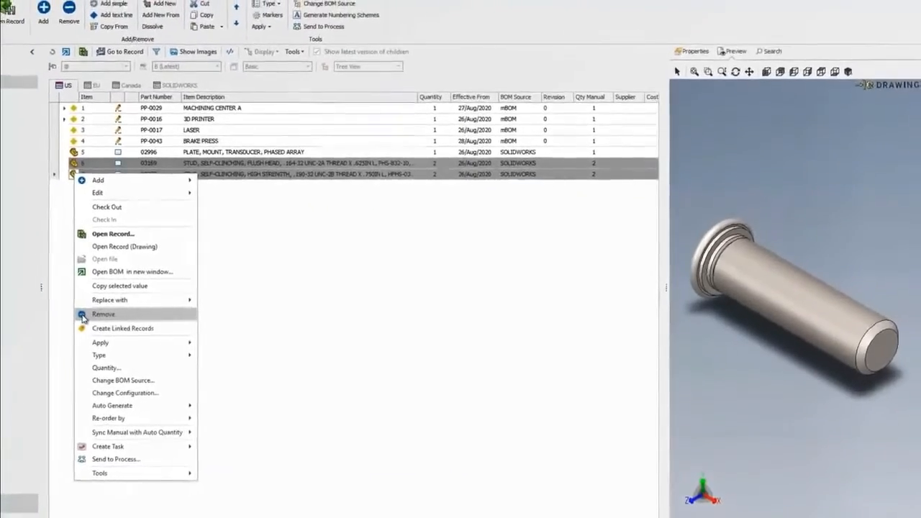
pyautogui.click(83, 315)
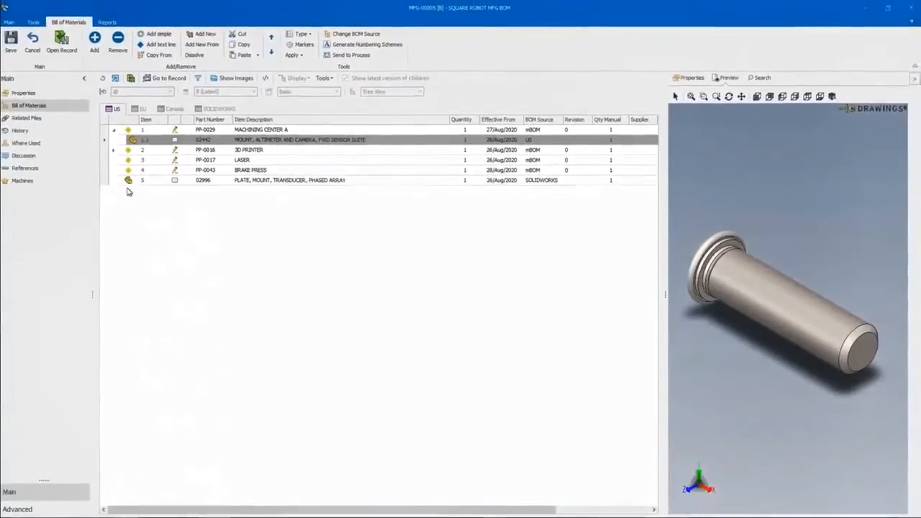
# - Cut plate item 02996 from the top level of the US BOM
pyautogui.click(129, 180)
pyautogui.rightClick(131, 180)
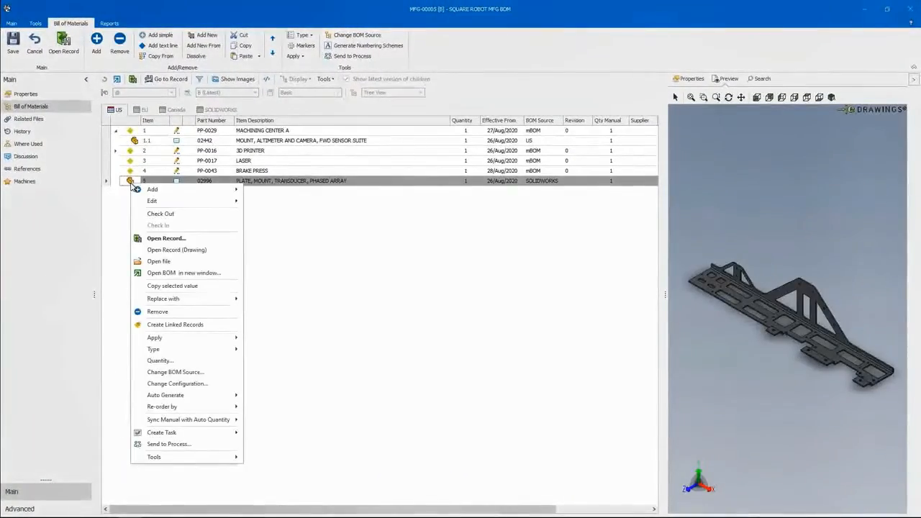
pyautogui.moveTo(187, 201)
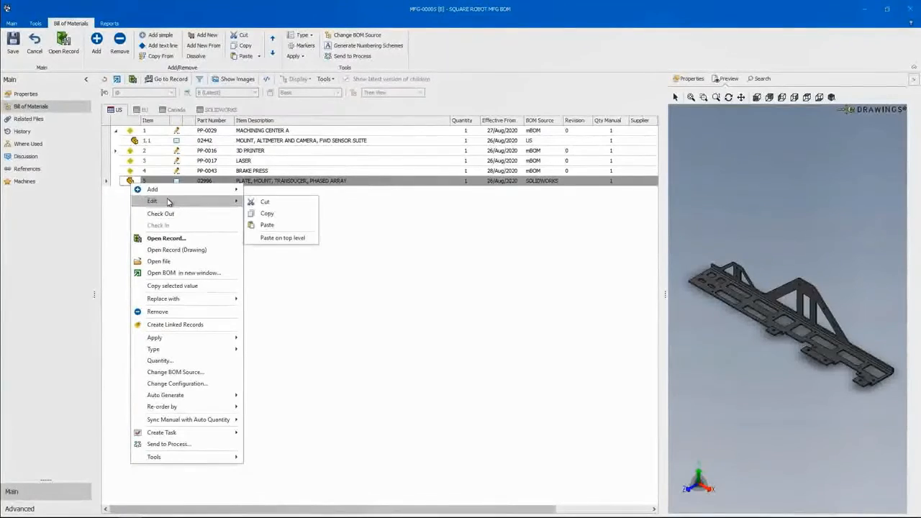
pyautogui.click(301, 204)
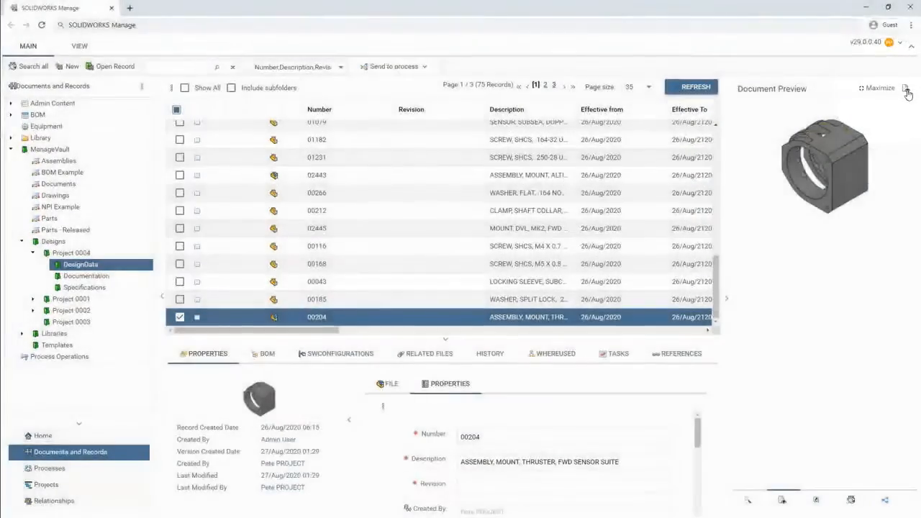
# - Open assembly 00204 from its document preview in SOLIDWORKS PDM Web2 and inspect the 3D model from another angle
pyautogui.click(907, 90)
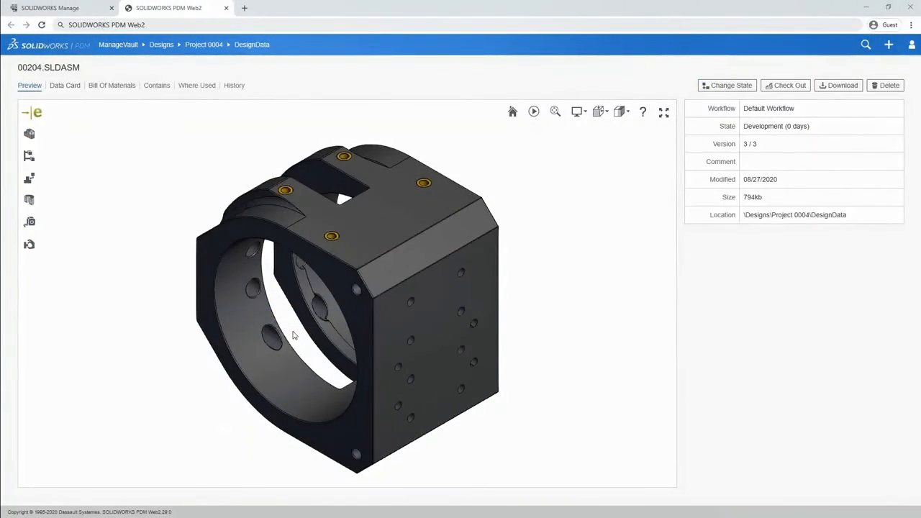
pyautogui.moveTo(296, 333); pyautogui.dragTo(377, 321)
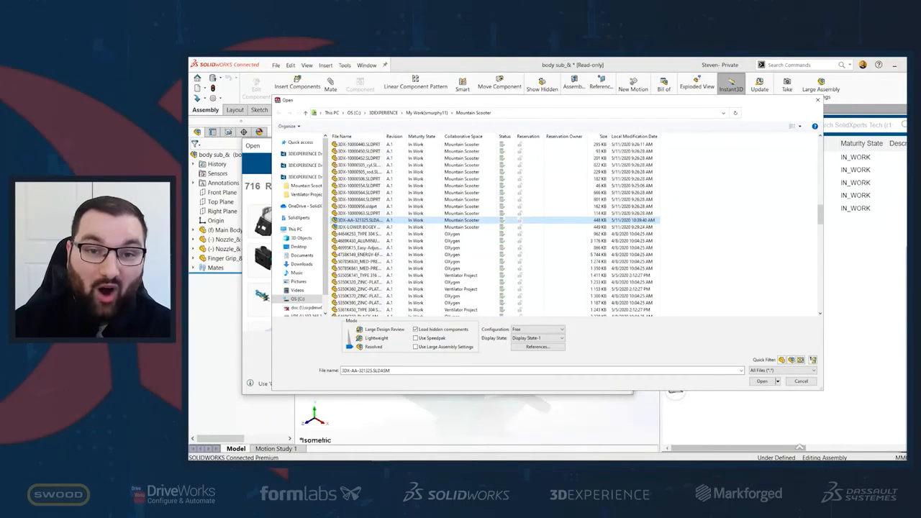
pyautogui.press('Escape')
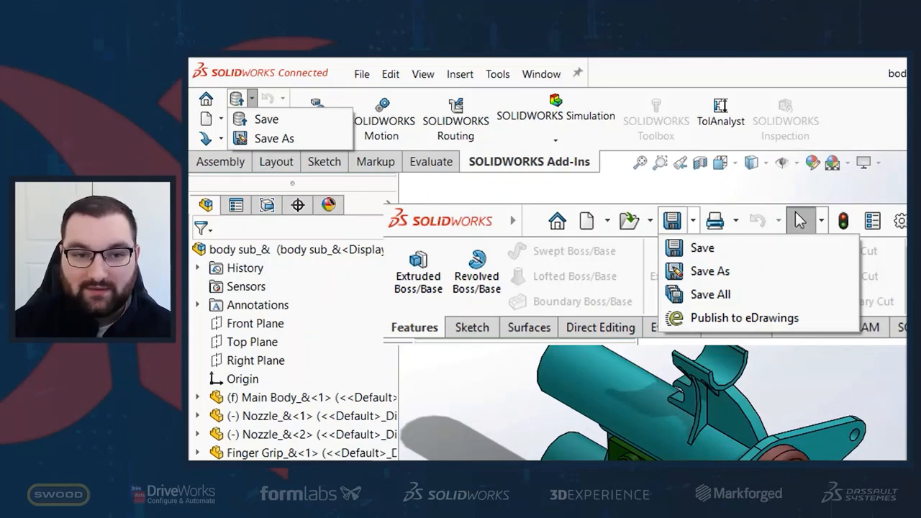
pyautogui.press('Right')
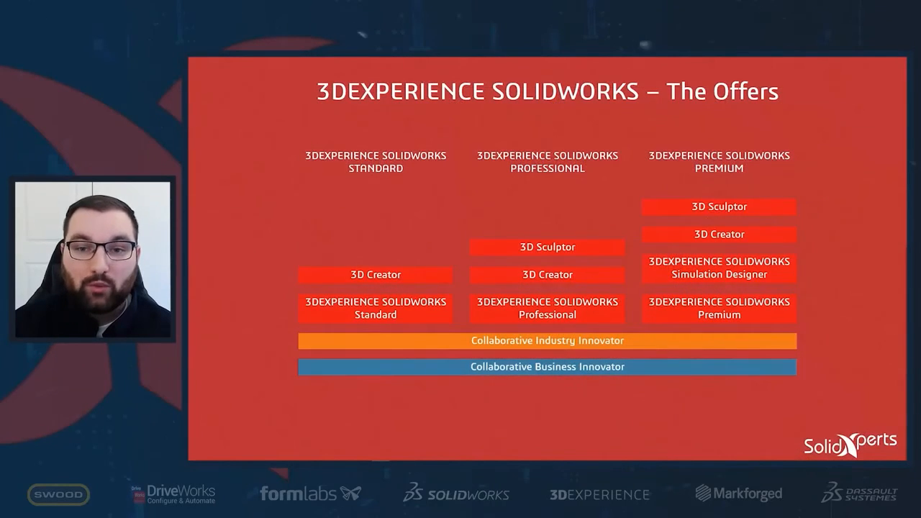